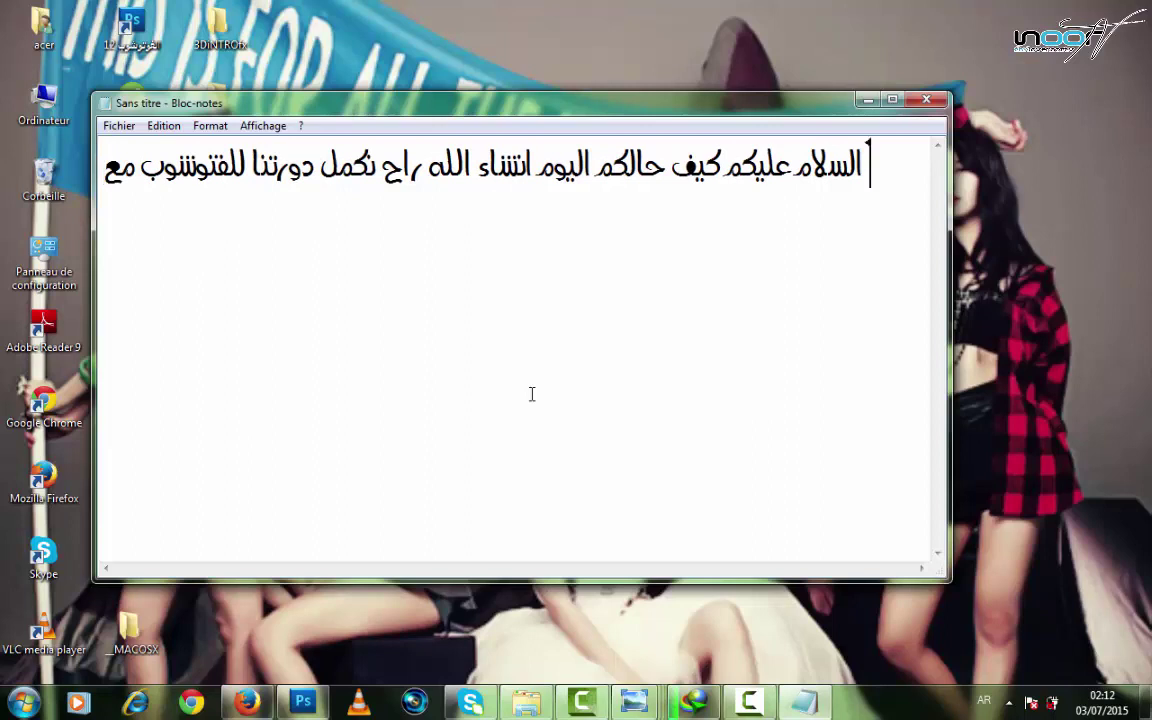
Continue the introductory note in Notepad with the text "تصميم غلاف إحترافي هذا نمودج الغلاف".
text(تصميم )
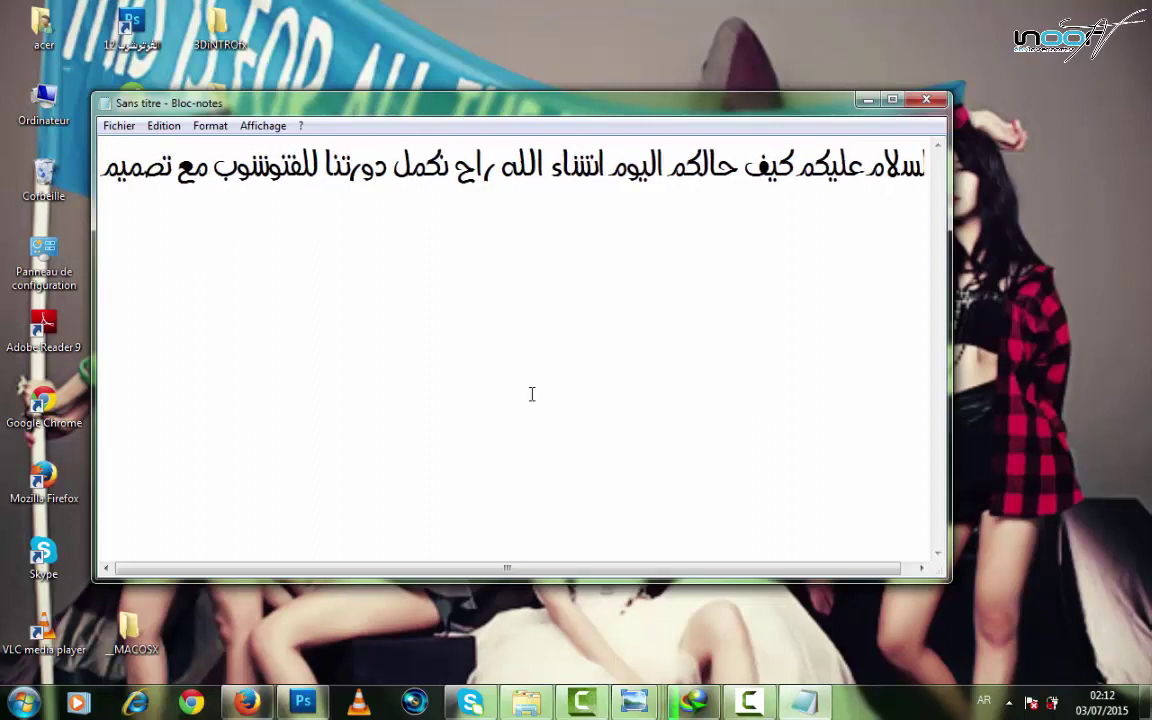
text(غلاف)
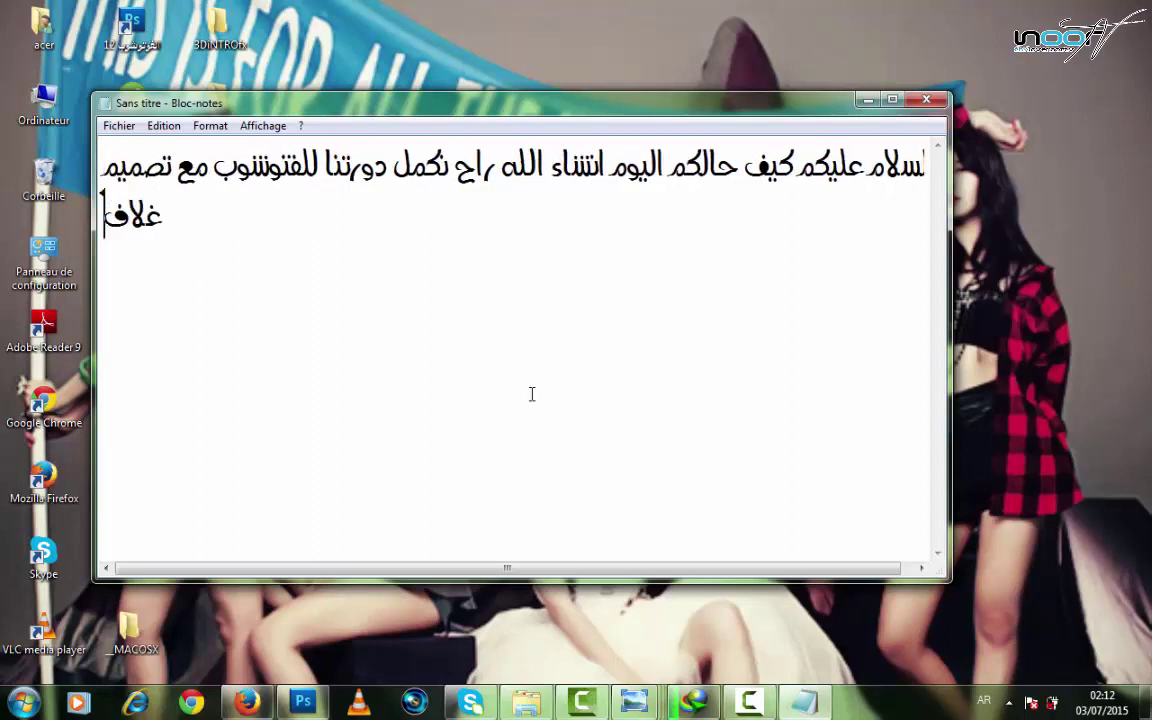
text( إحترافي)
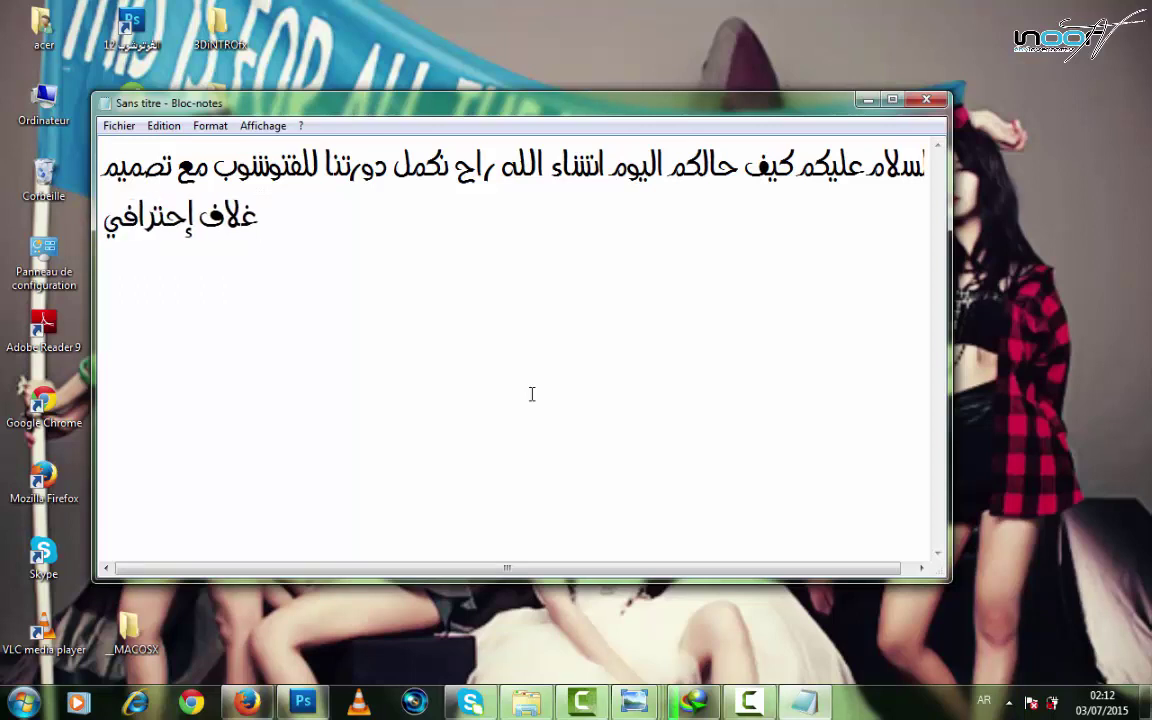
text( هذا)
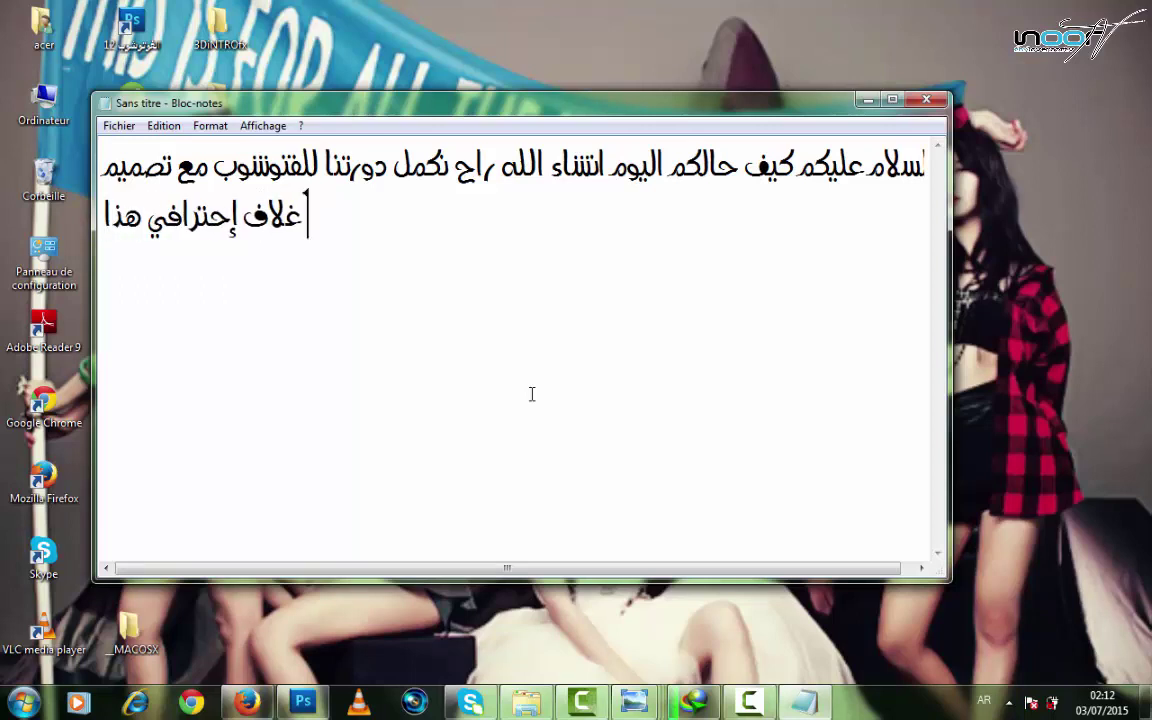
text( نمودج ال)
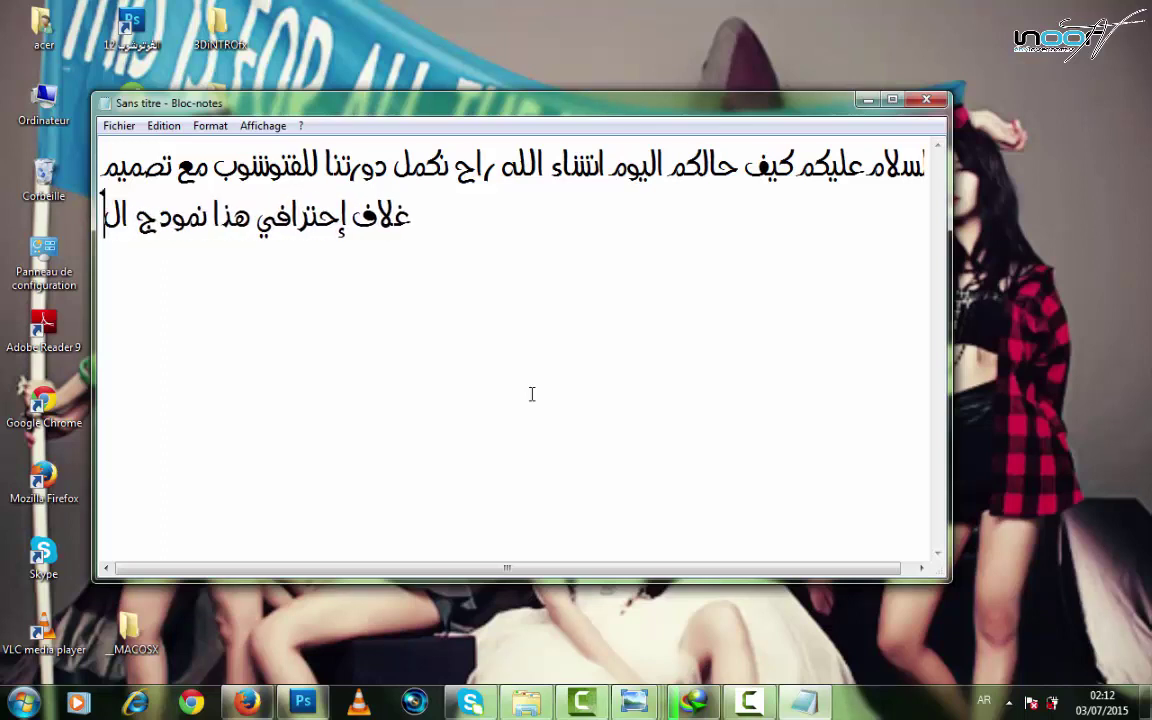
text(غلاق)
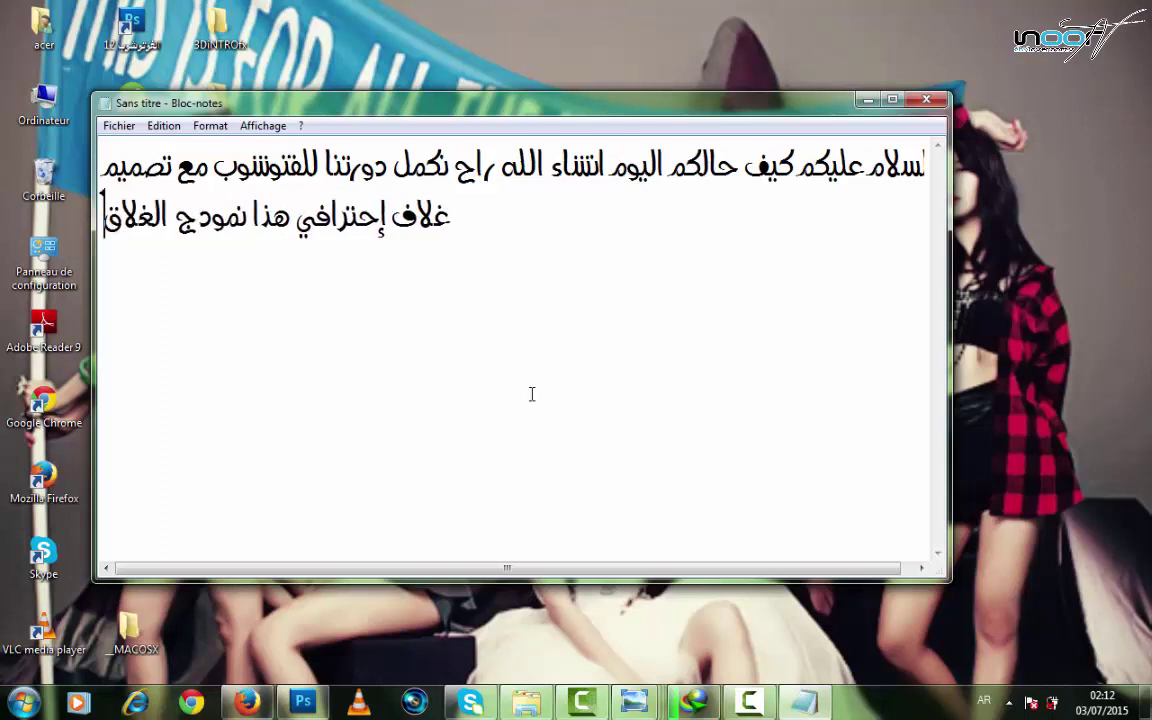
key(BackSpace)
text(ف)
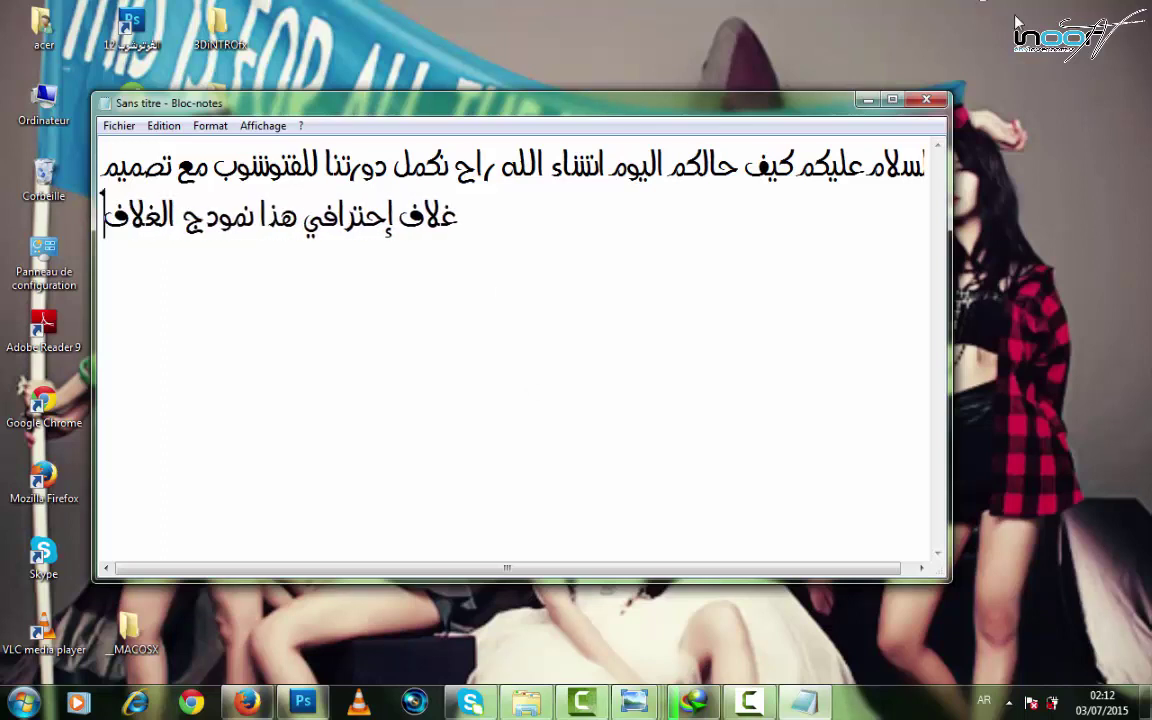
Minimize the note and view the sample cover image "نمودج" in Windows Photo Viewer.
click(866, 100)
mouse_move(634, 702)
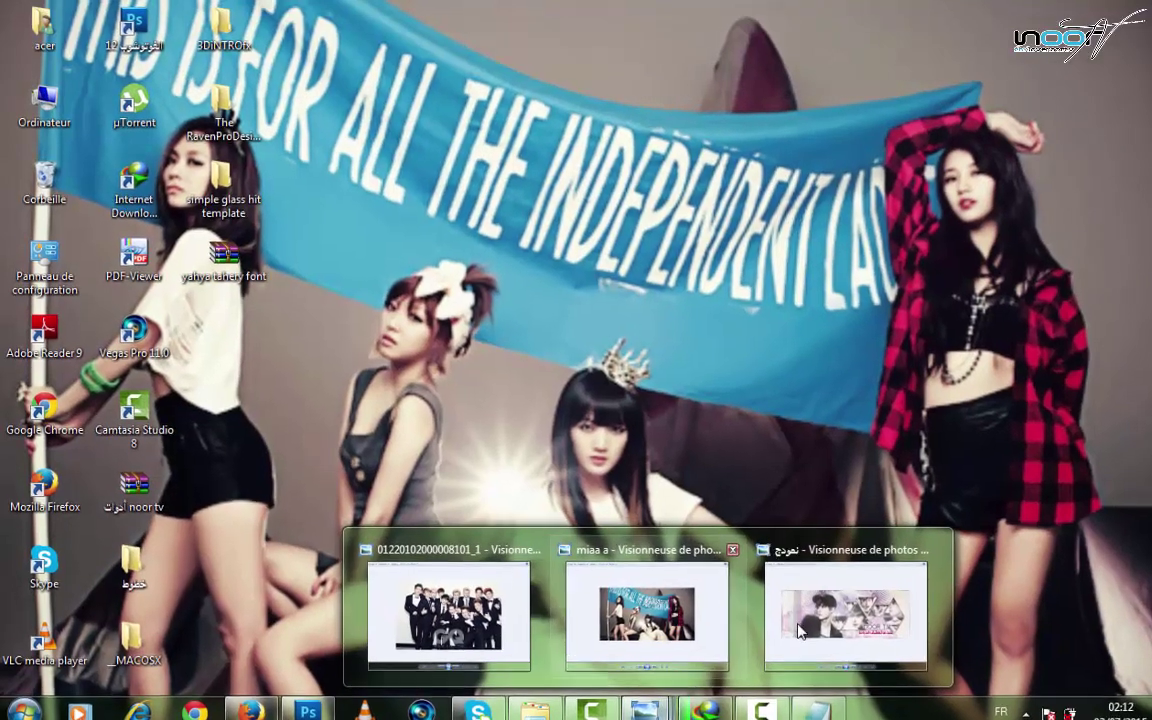
click(798, 631)
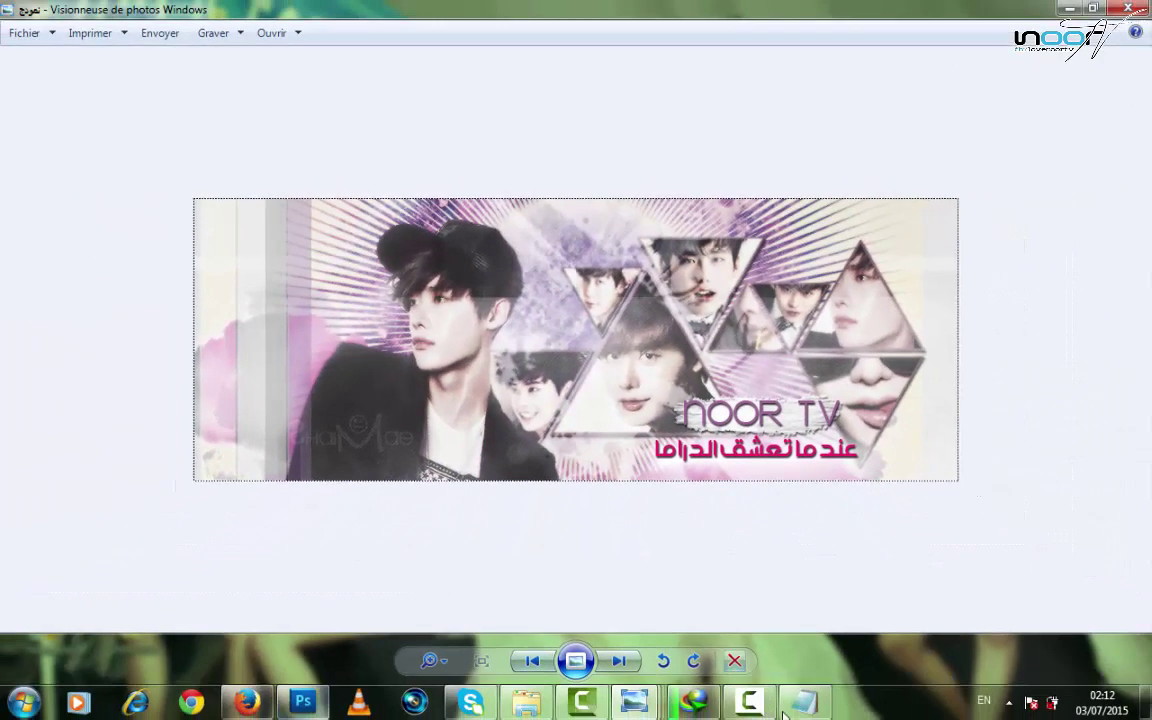
Return to the Notepad note and add a new line reading "يا لنبدأ تابعوووو".
click(804, 702)
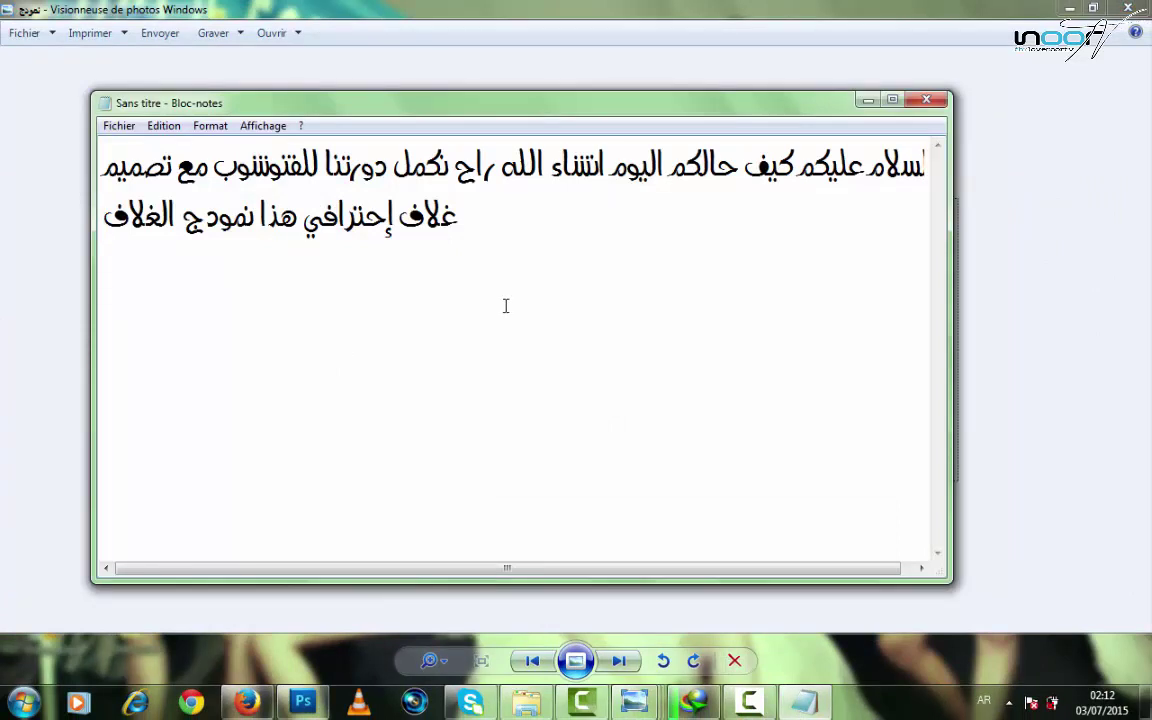
key(Return)
text(يا لنبدأ)
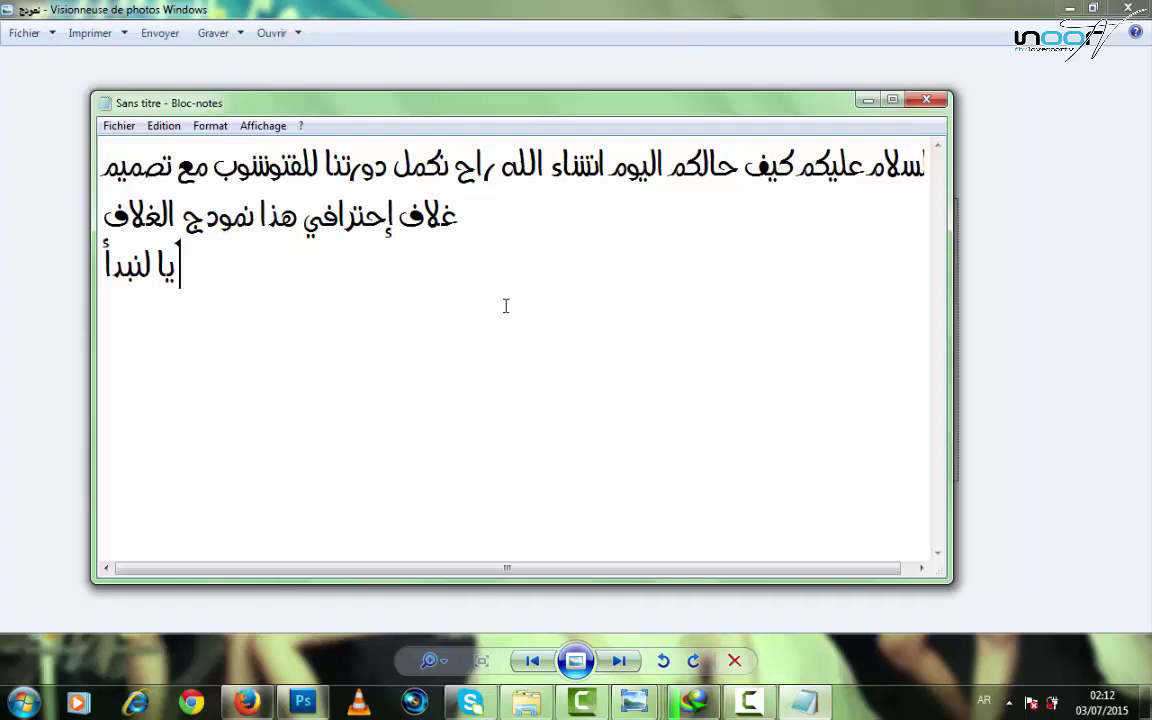
text( تابعوووو)
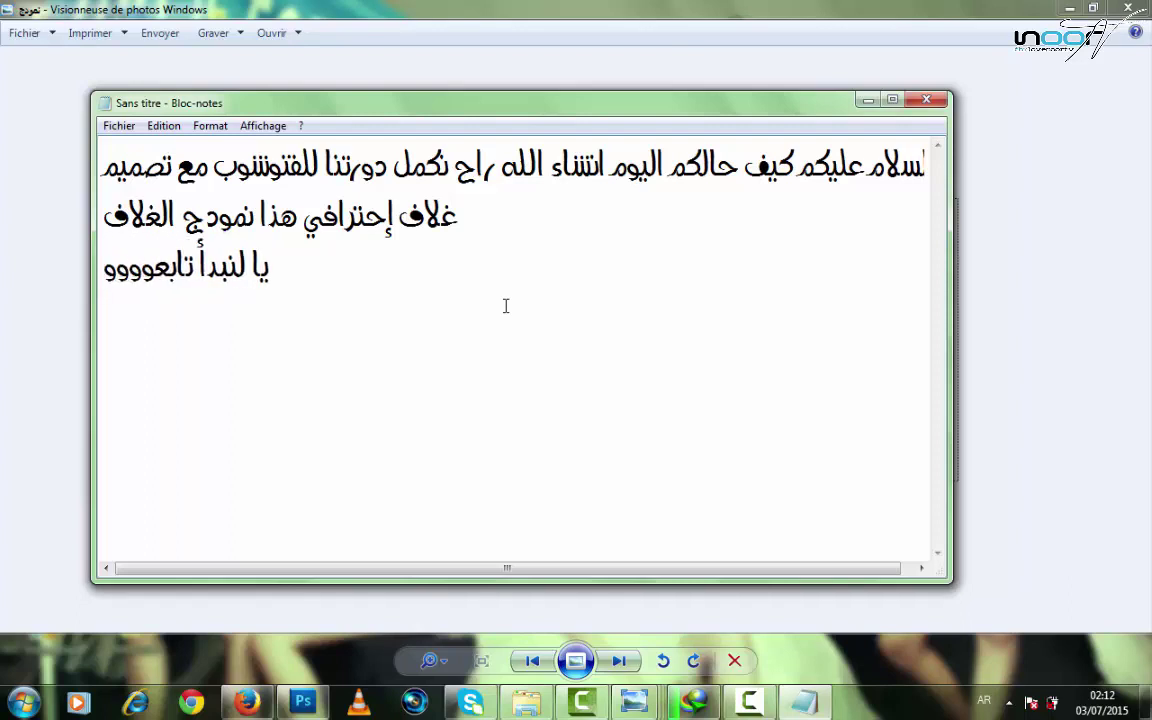
Switch to Photoshop and bring its empty workspace to the front.
click(316, 704)
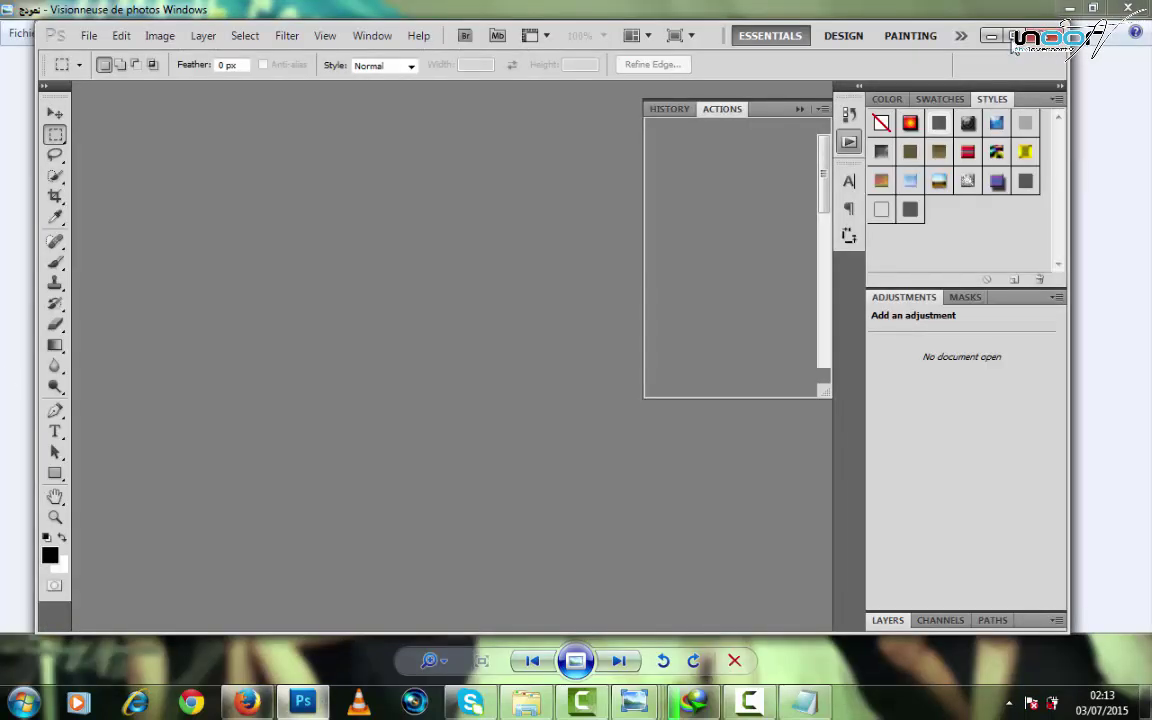
click(991, 36)
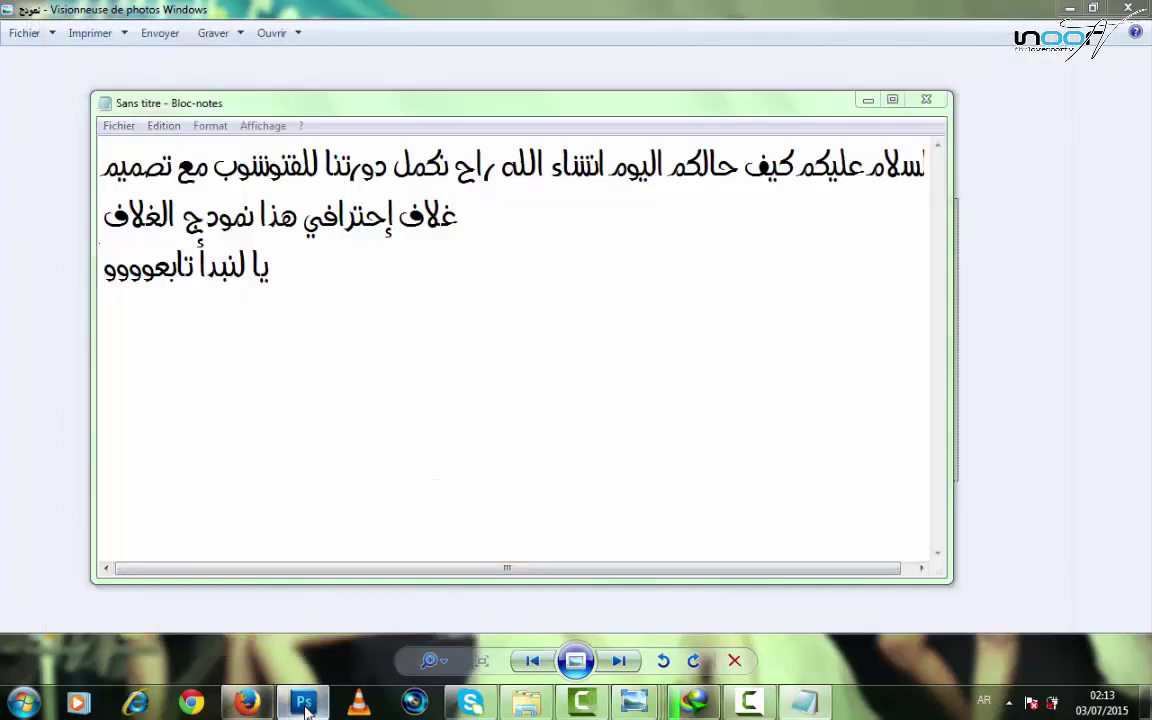
click(304, 703)
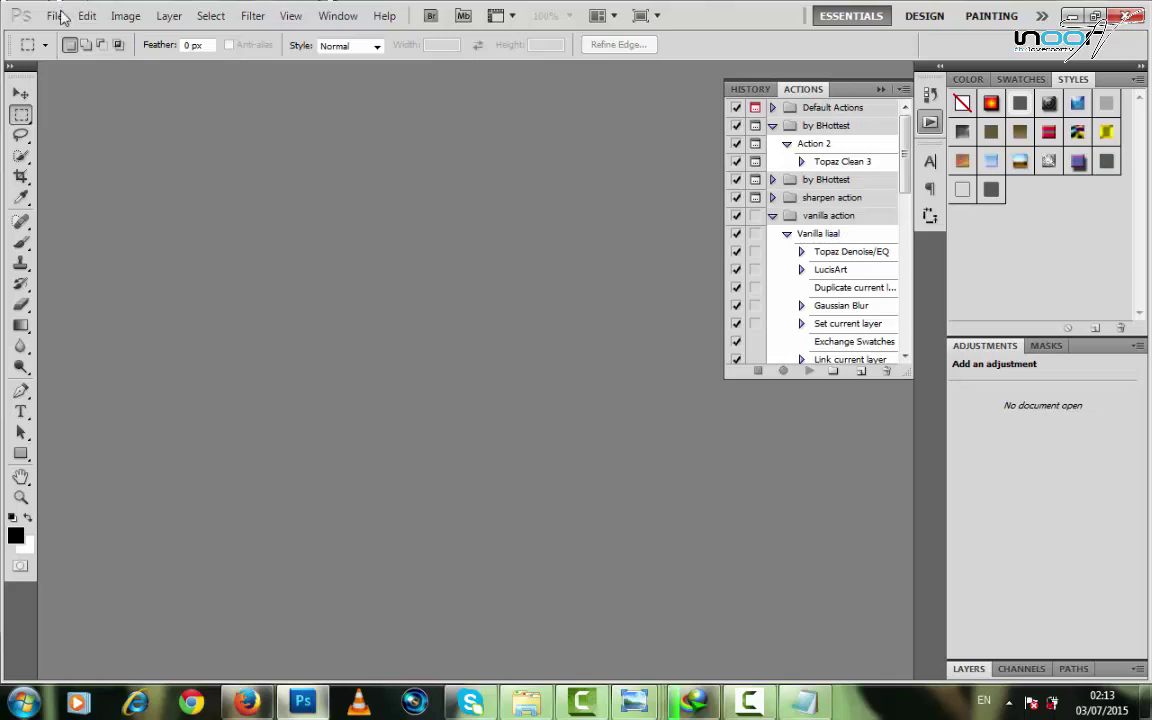
Create a new document named "cover new", 850 pixels wide and 315 pixels high, and collapse the Actions panel.
click(57, 16)
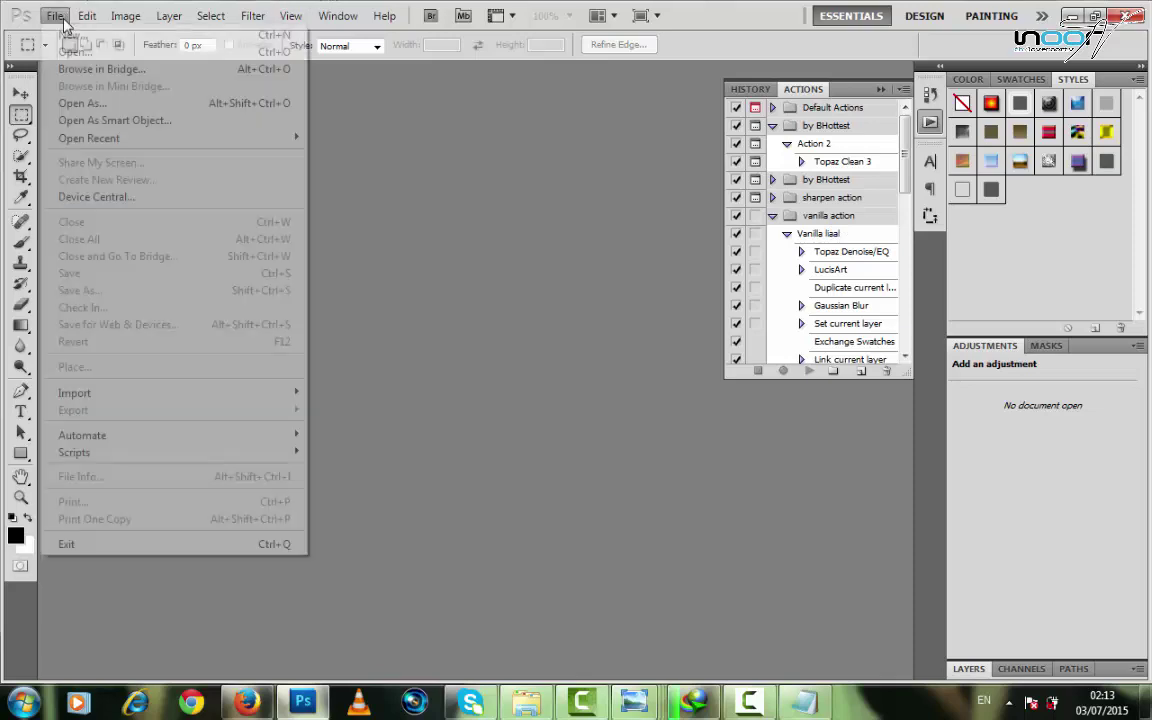
click(70, 35)
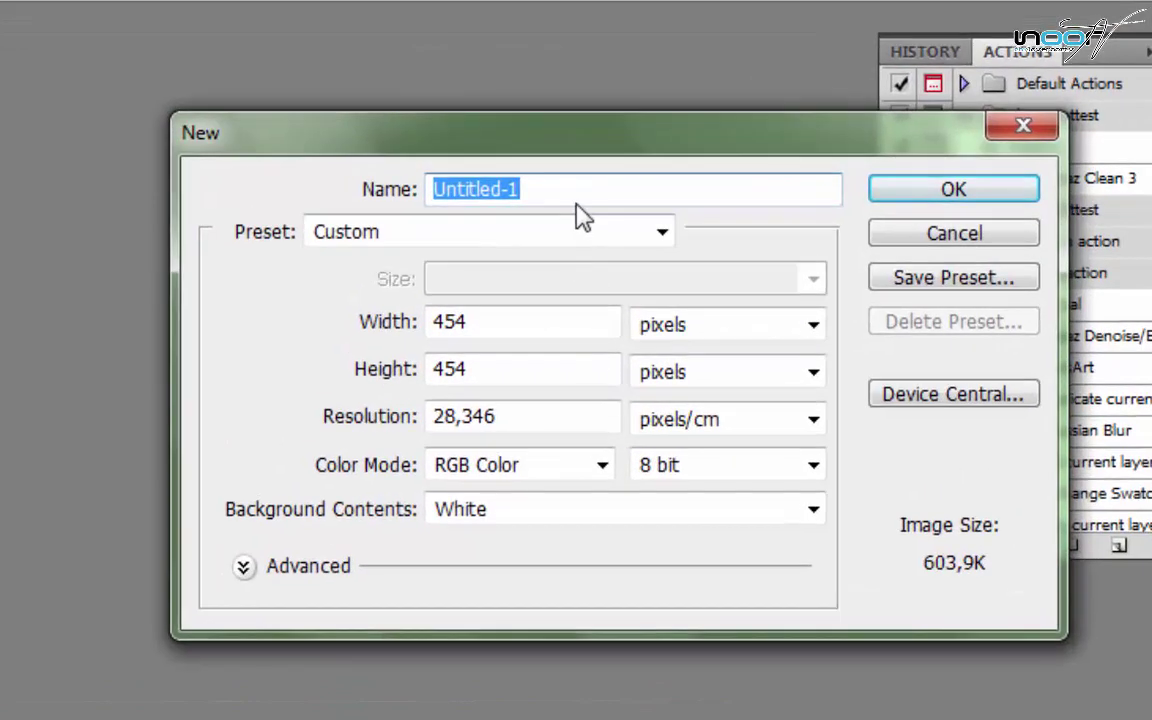
text(cove)
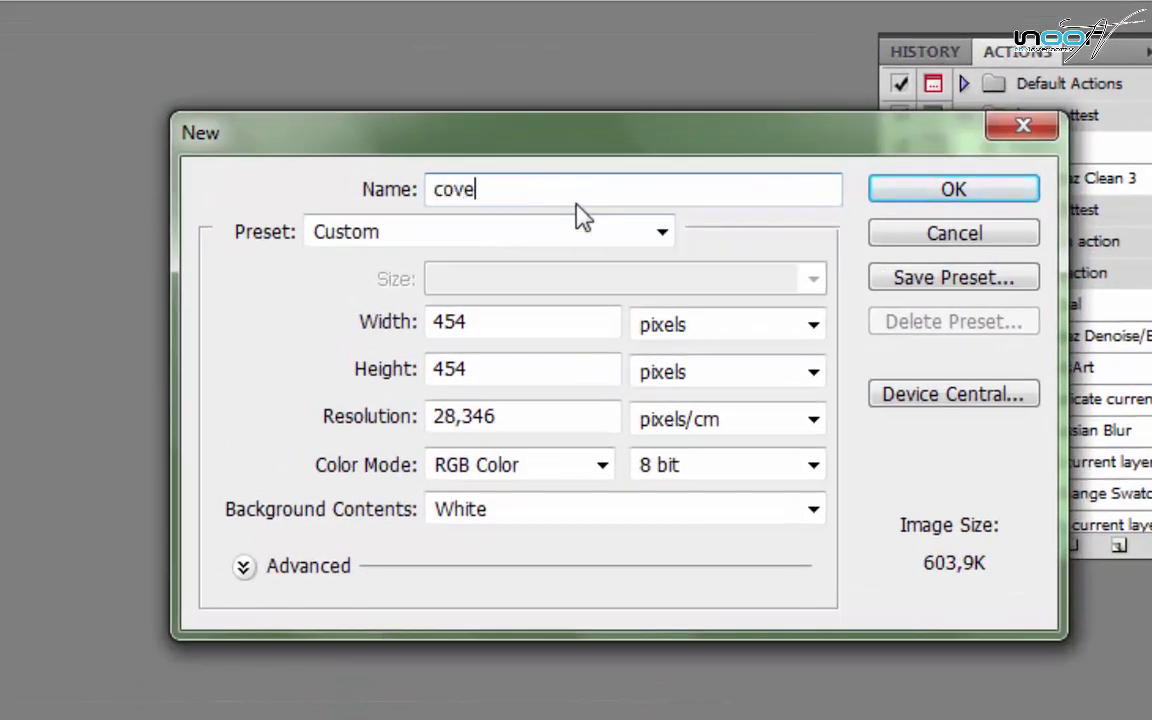
text(r new)
double_click(517, 325)
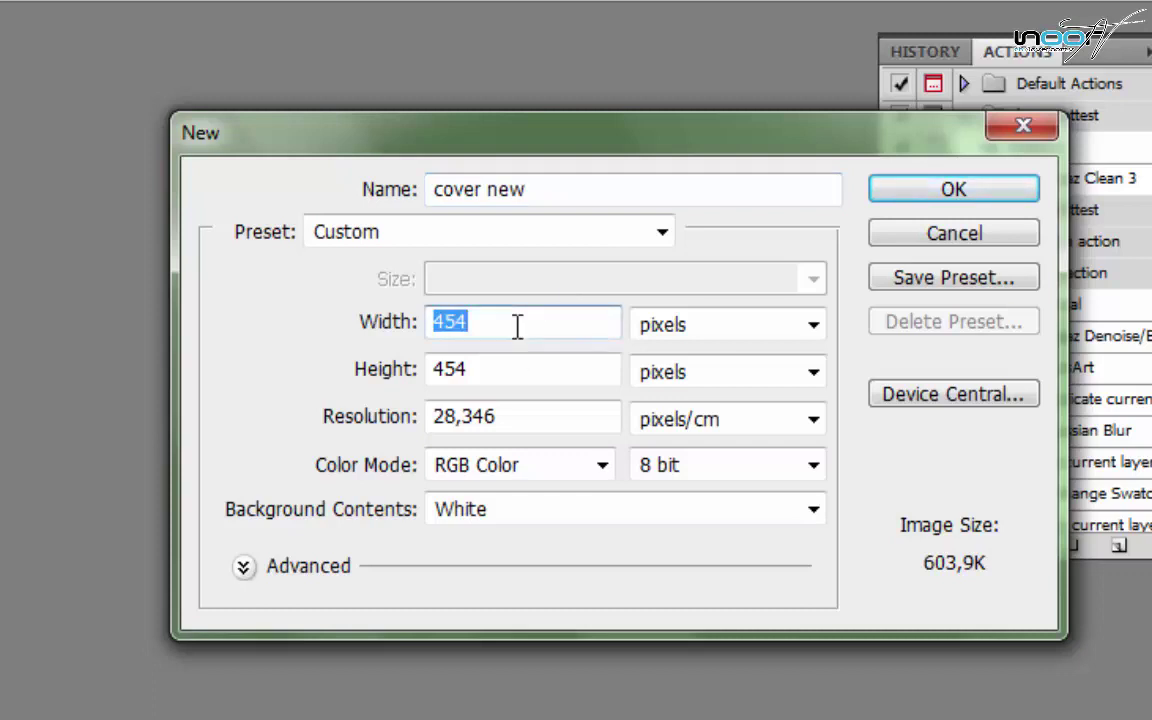
text(850)
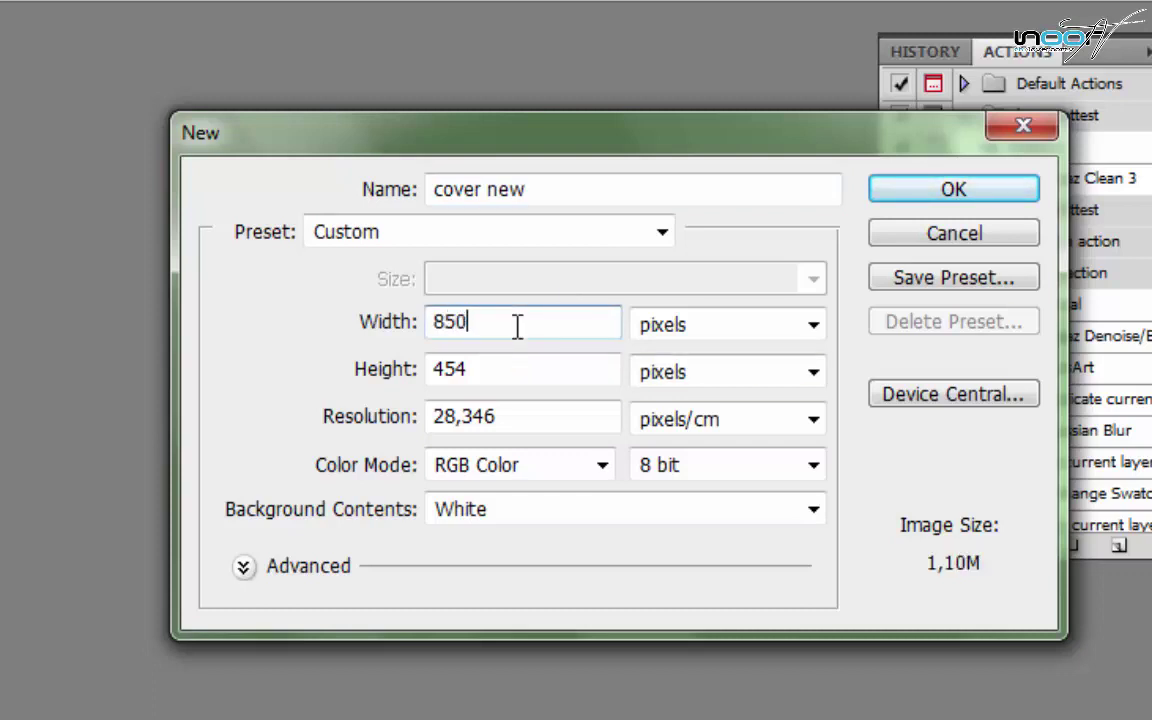
key(Tab)
key(Tab)
text(315)
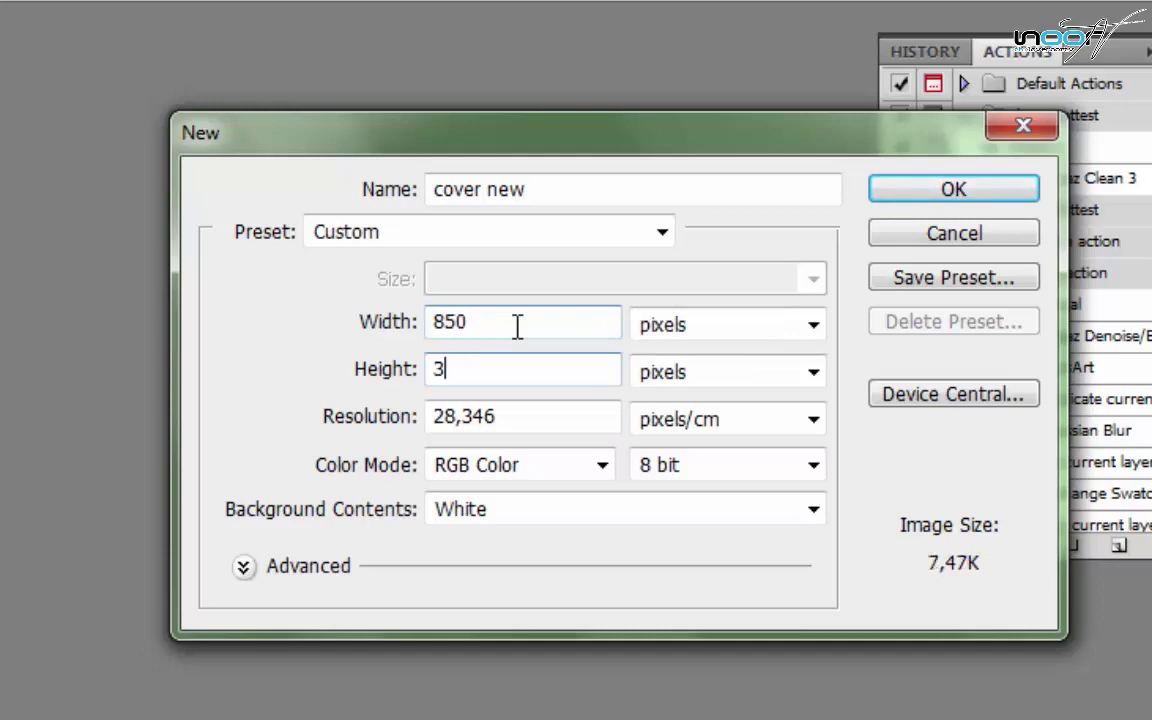
key(Return)
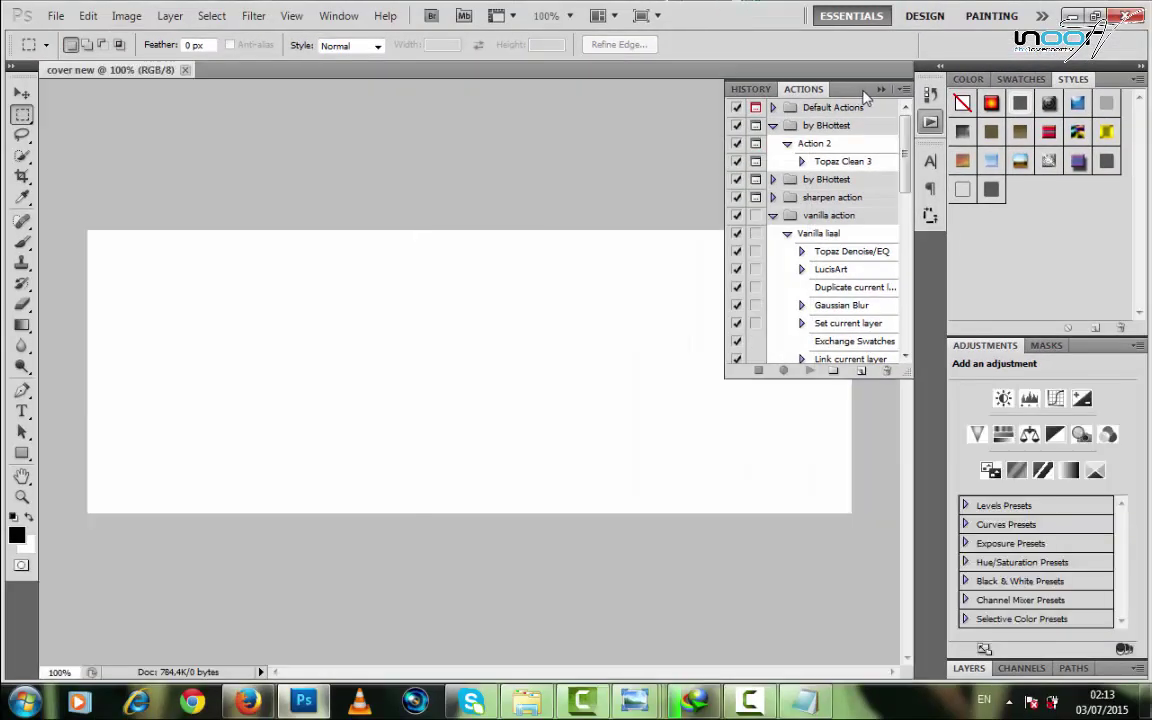
click(884, 92)
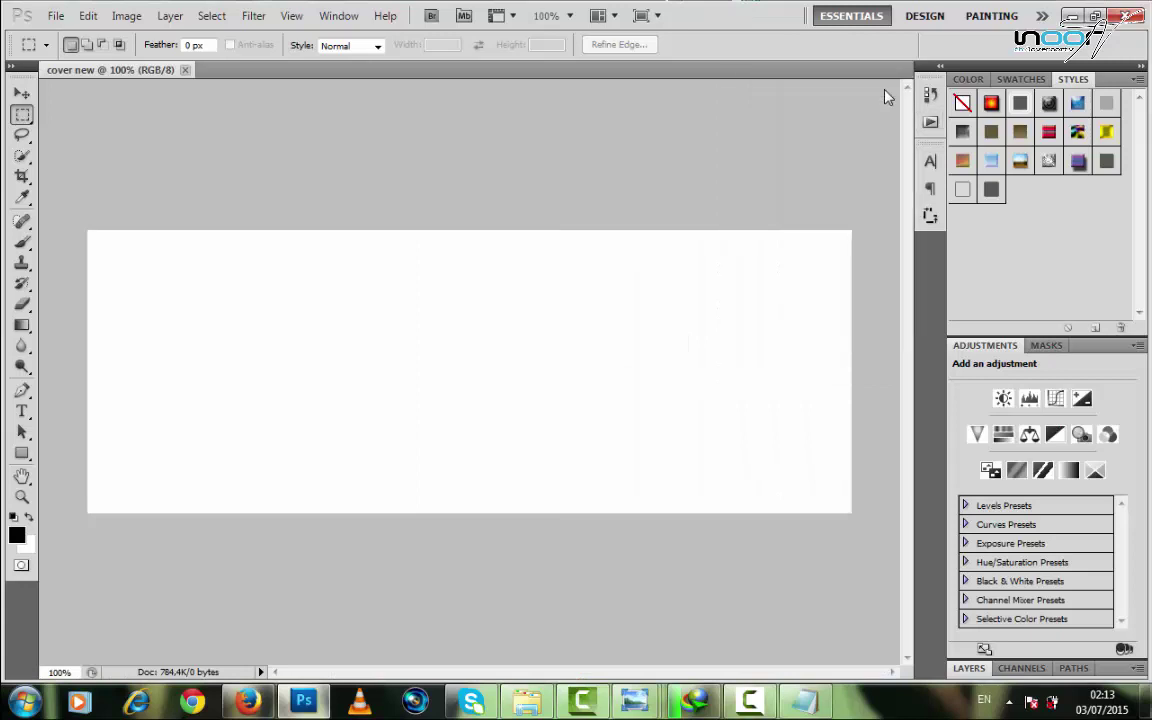
Open the image 0705-04 from the "Nouveau dossier" folder inside the Images library.
click(66, 22)
key(Escape)
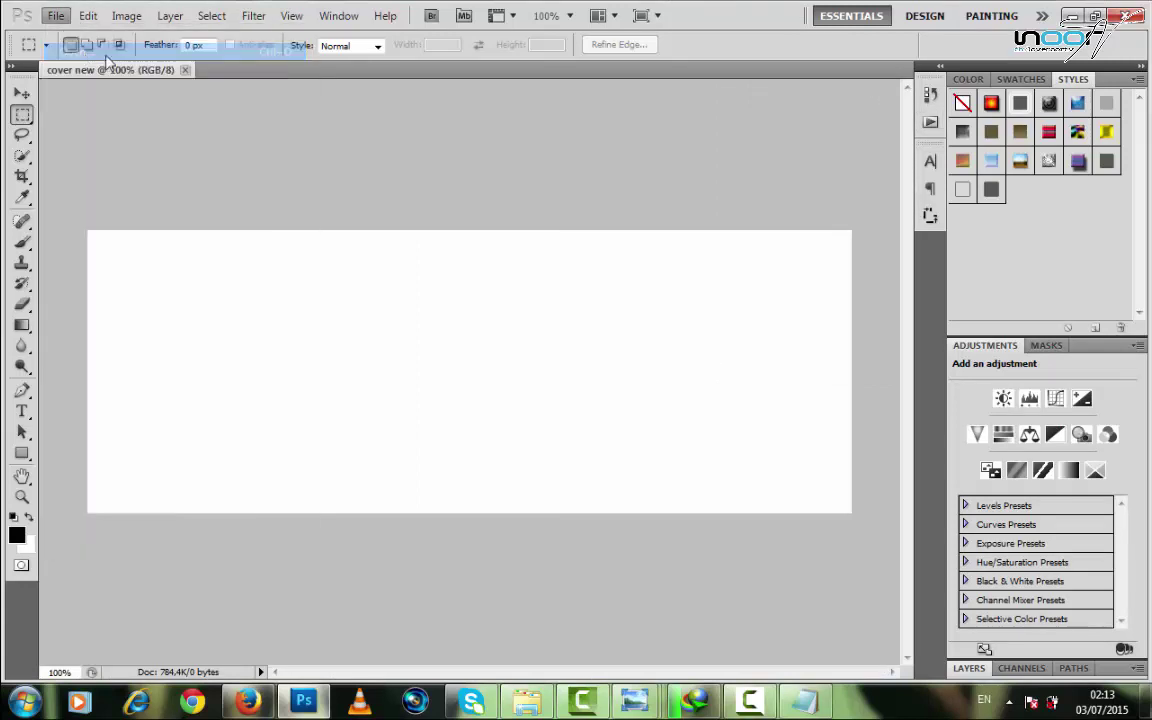
click(606, 185)
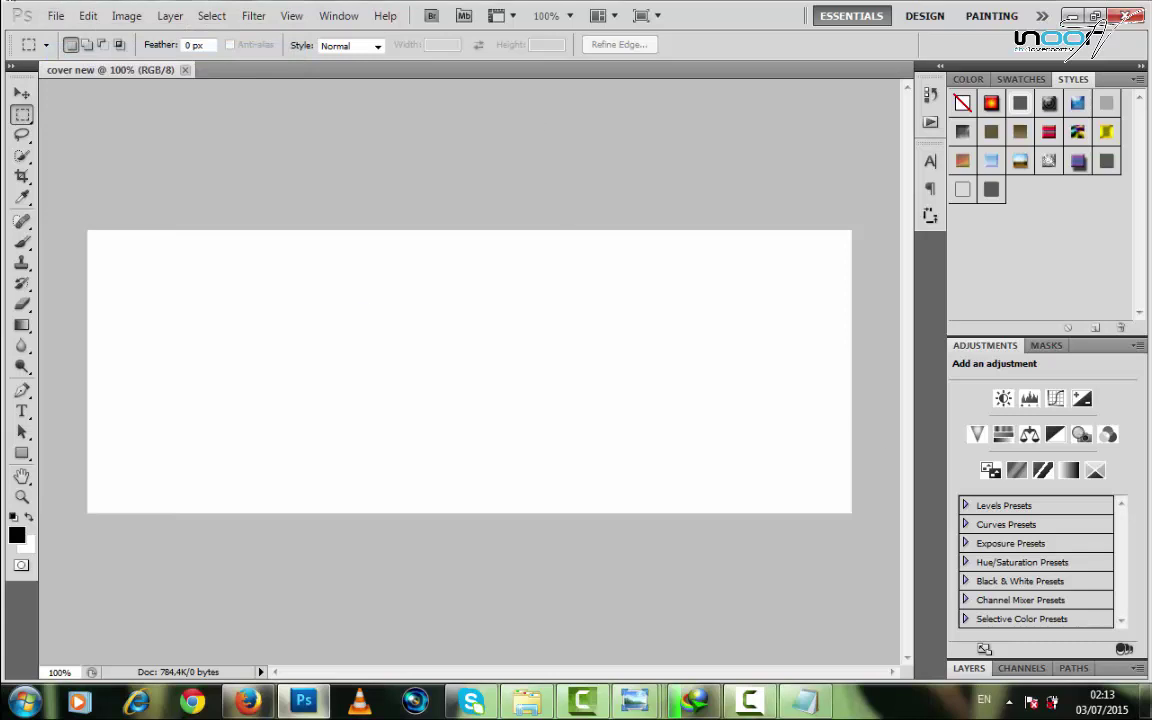
key(ctrl+o)
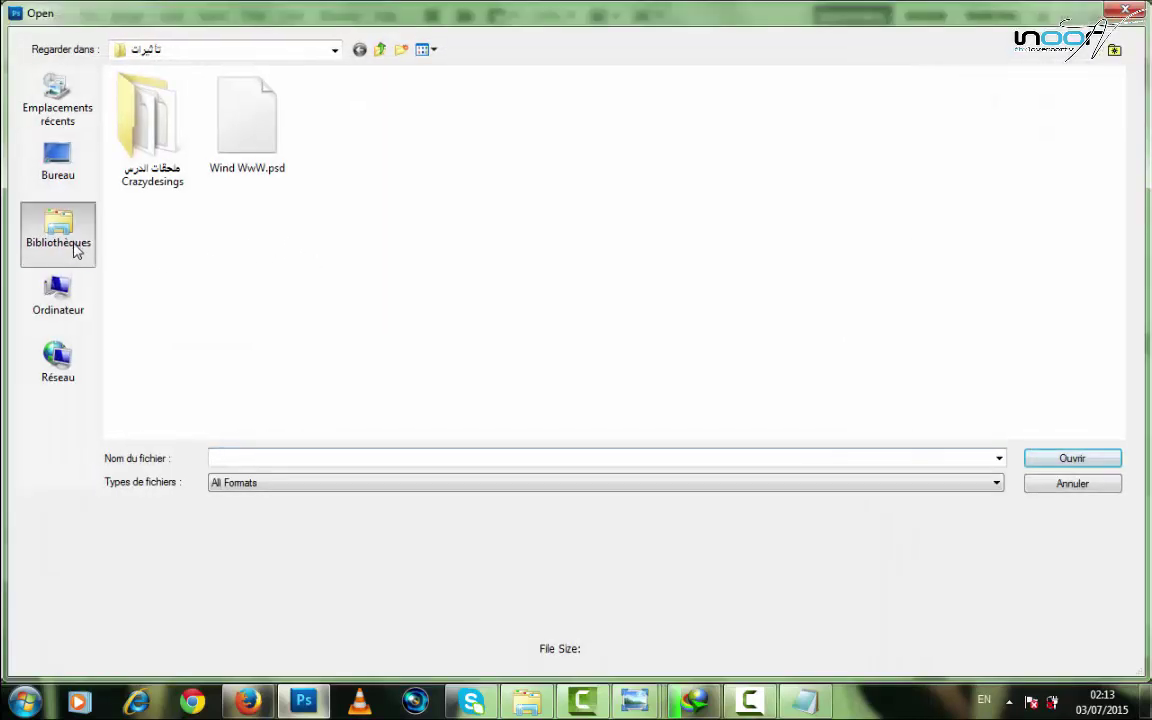
click(72, 240)
double_click(393, 93)
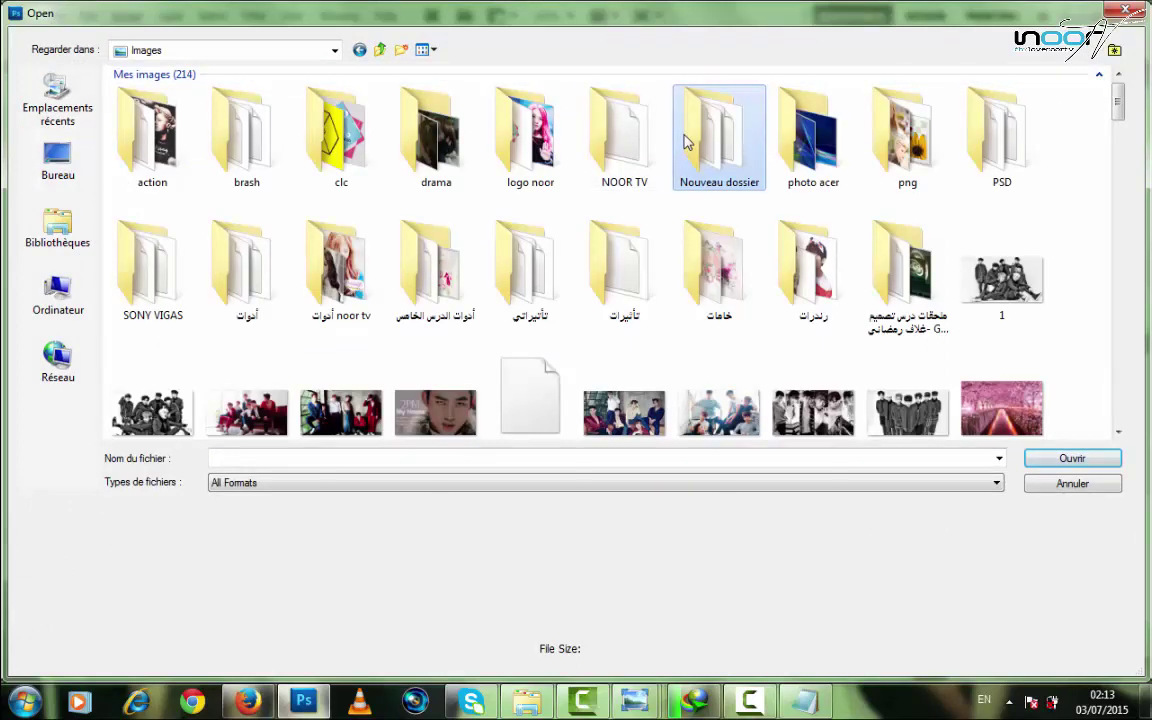
double_click(686, 143)
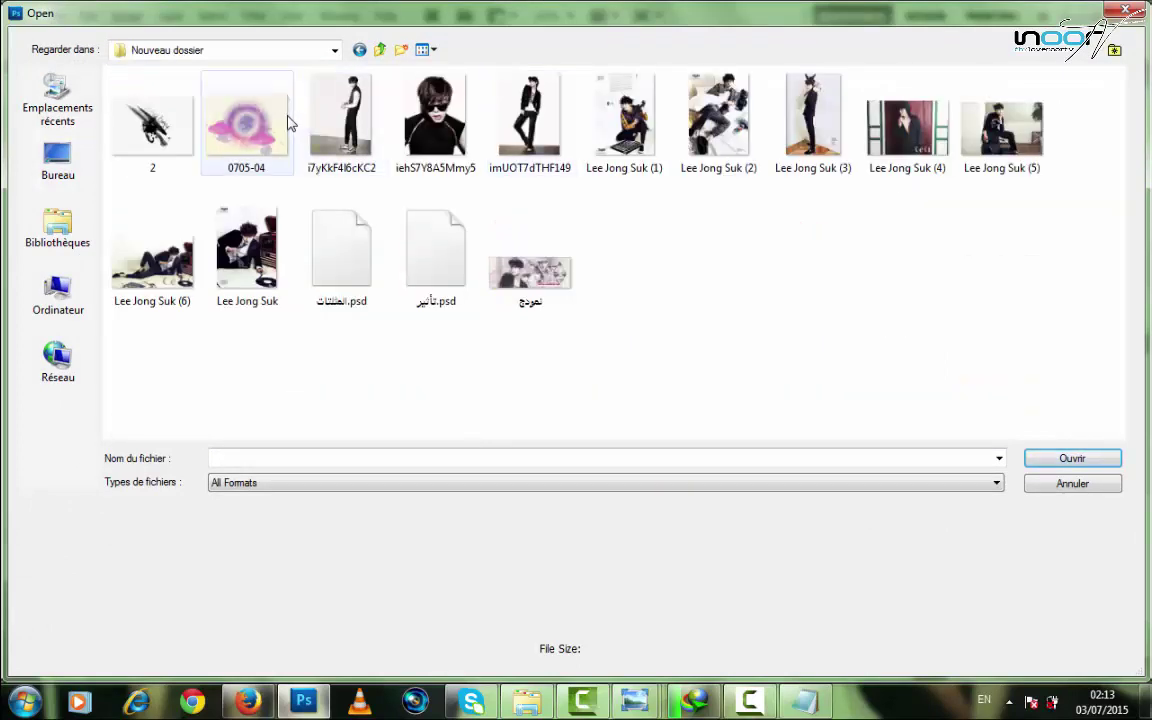
click(287, 122)
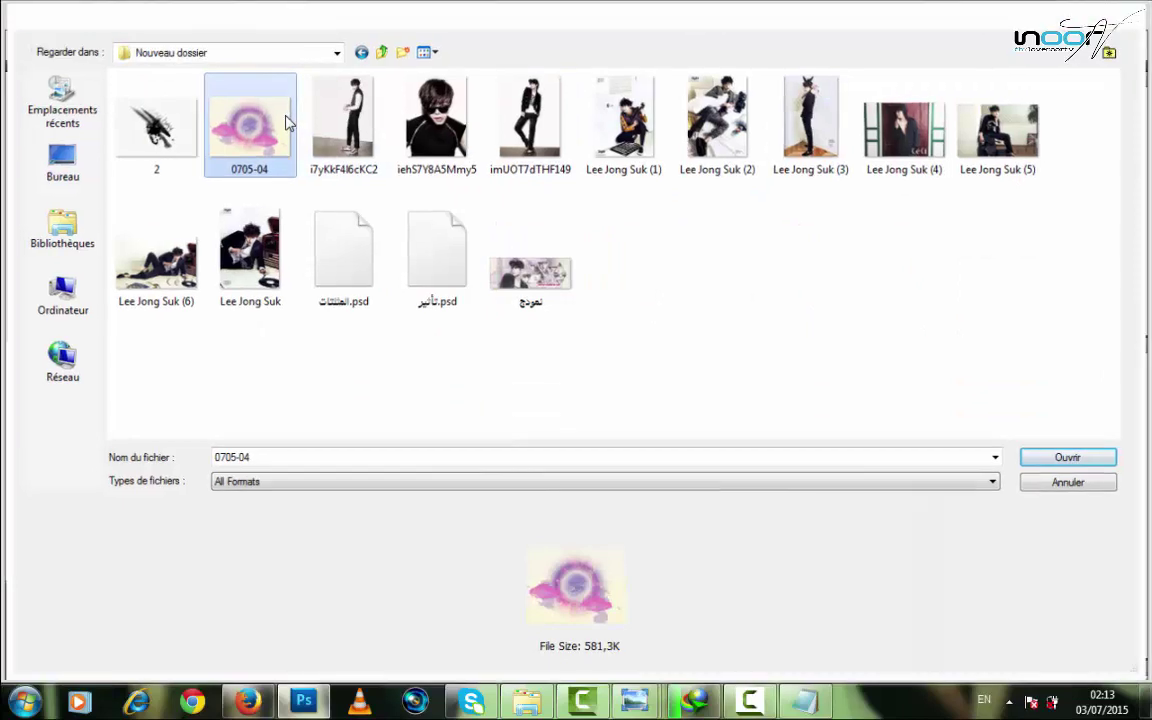
double_click(287, 122)
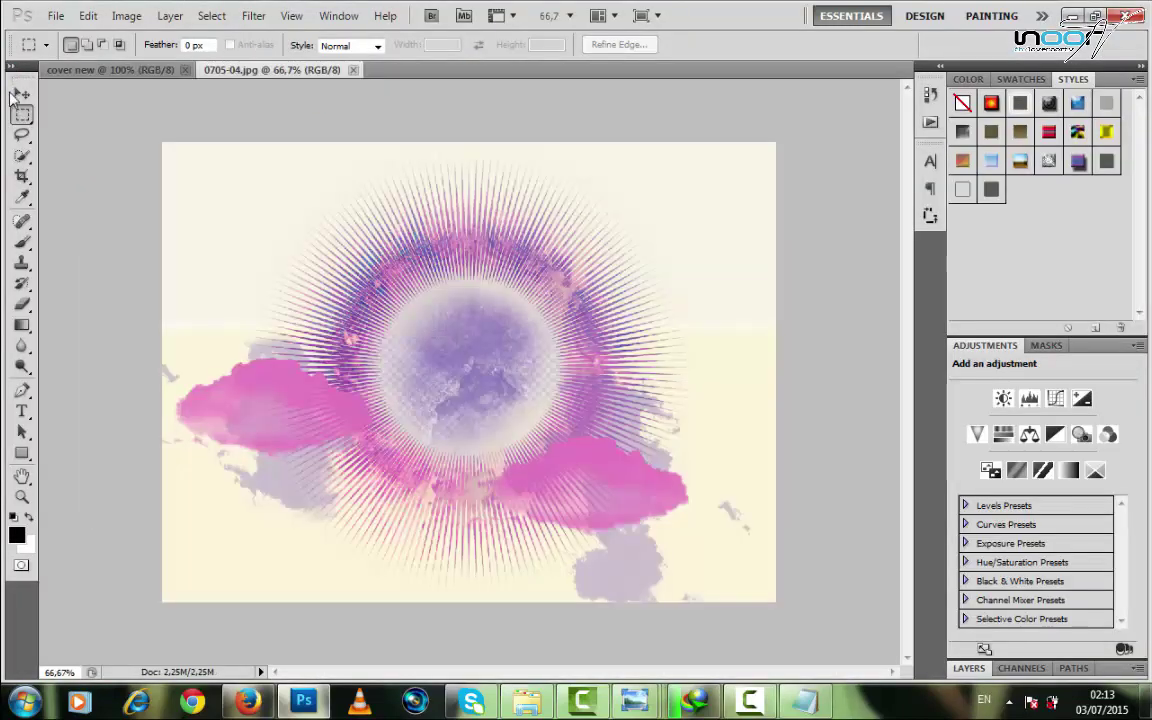
Copy the 0705-04 artwork into the "cover new" document with its purple circle centred on the canvas, and close the source image.
click(21, 94)
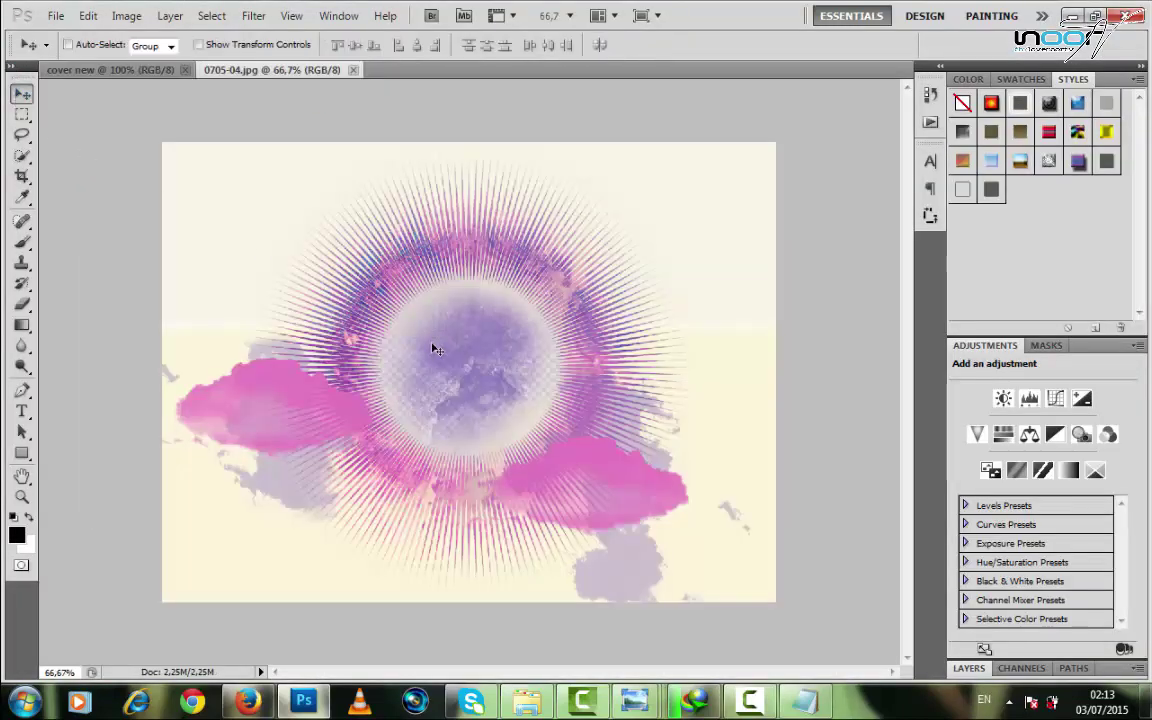
click(169, 69)
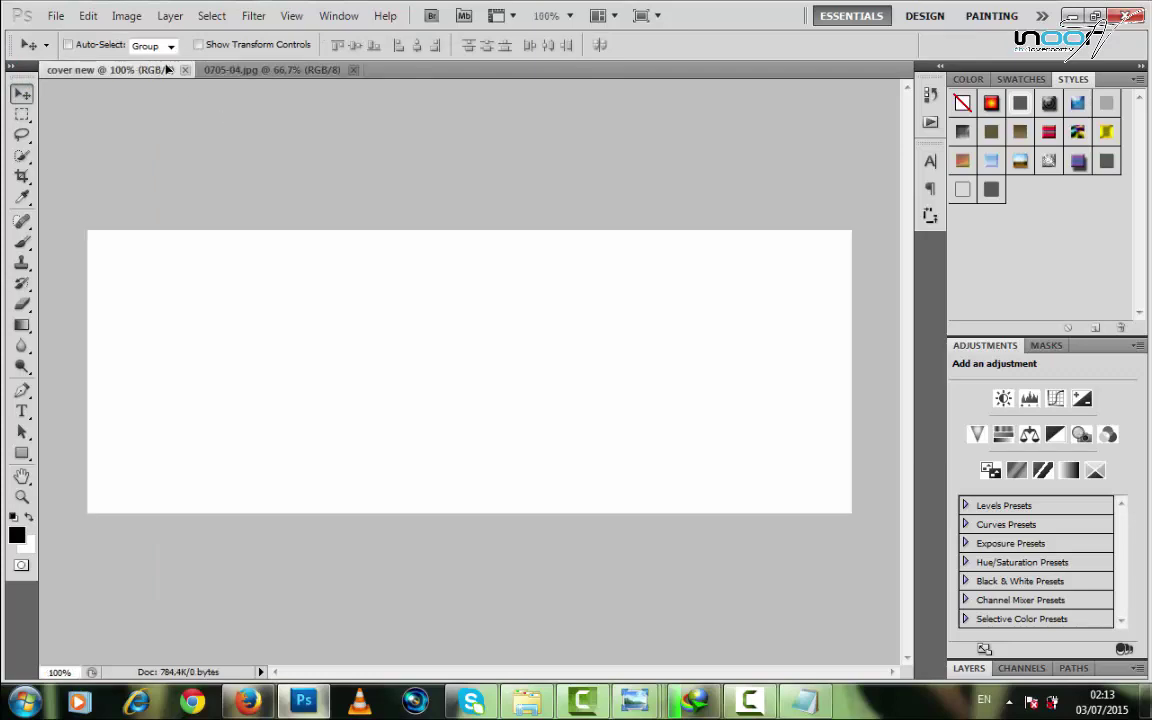
drag(169, 69, 366, 278)
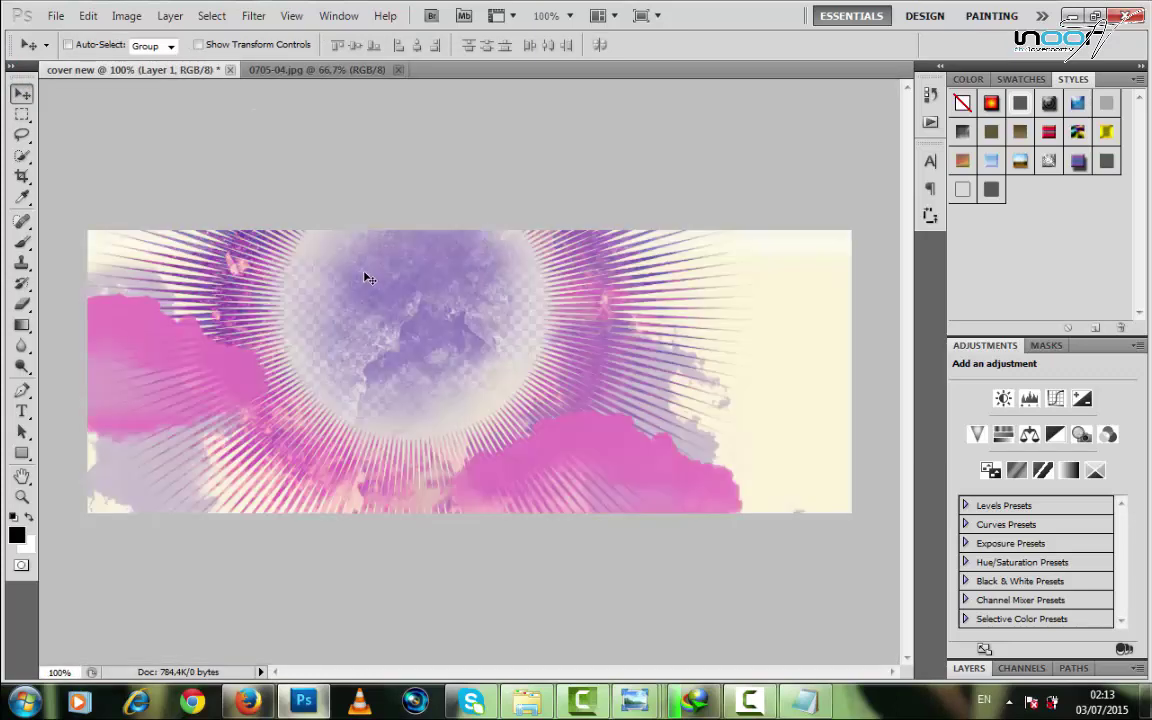
mouse_move(421, 362)
mouse_down()
mouse_move(432, 380)
mouse_move(419, 388)
mouse_move(432, 391)
mouse_move(417, 381)
mouse_up()
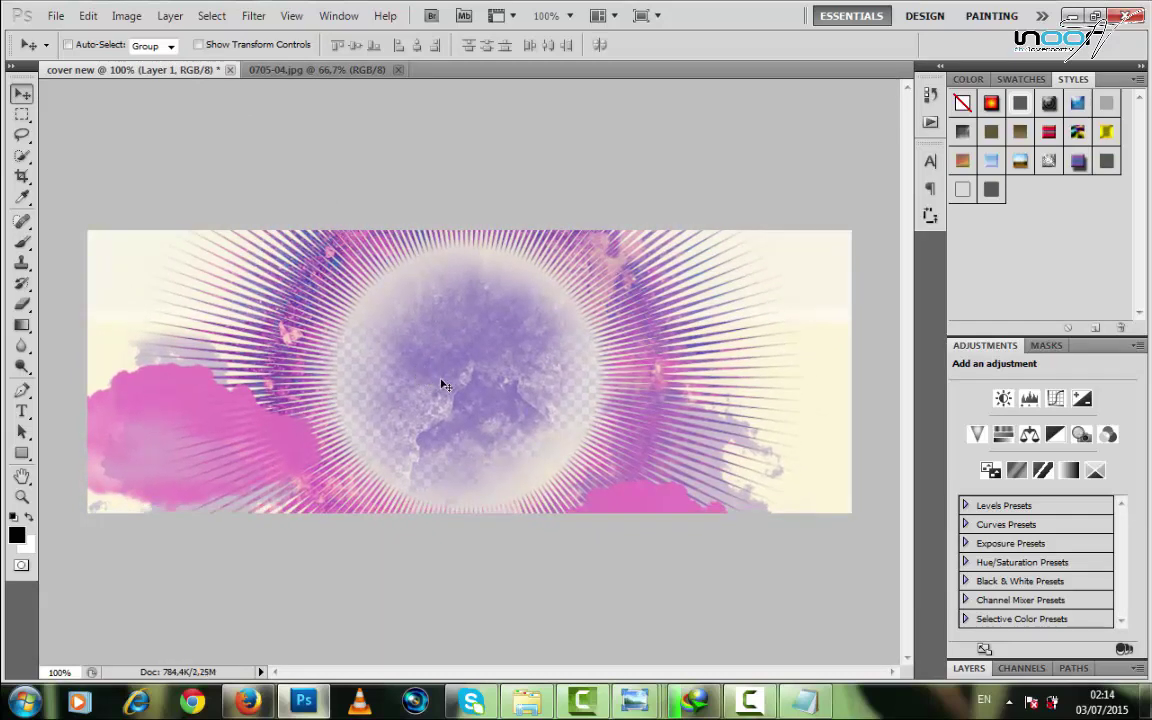
click(398, 72)
Open the triangles PSD file المثلثات.psd from the "Nouveau dossier" folder.
click(54, 15)
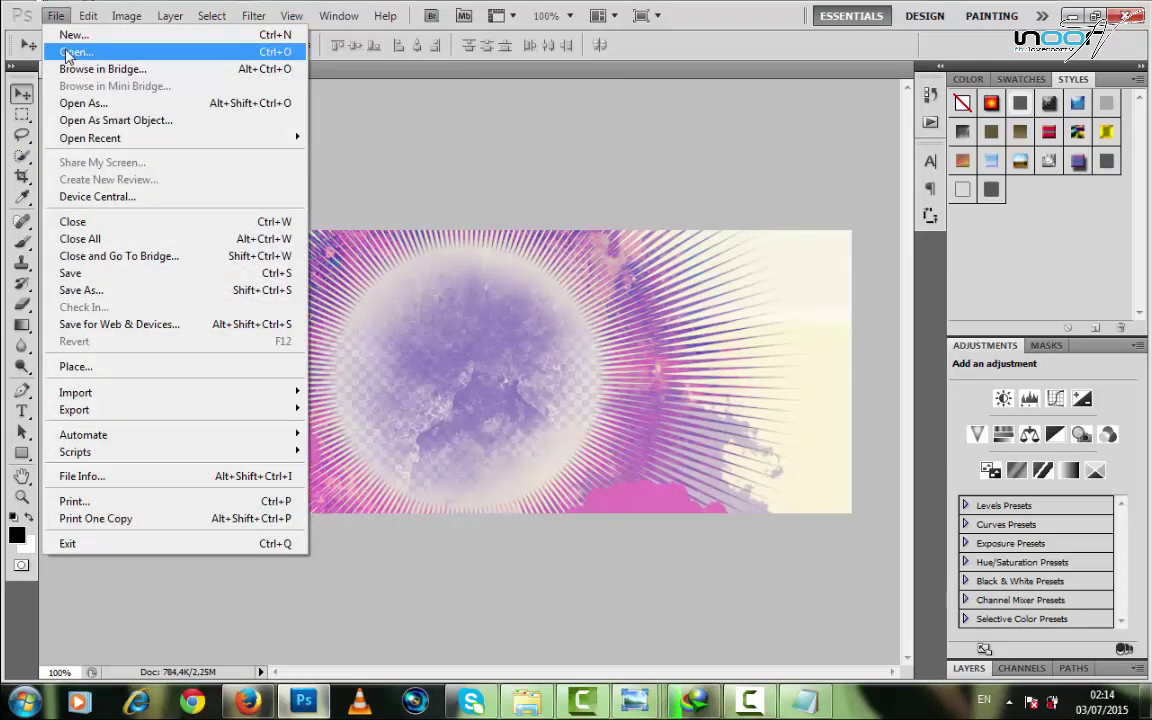
click(67, 53)
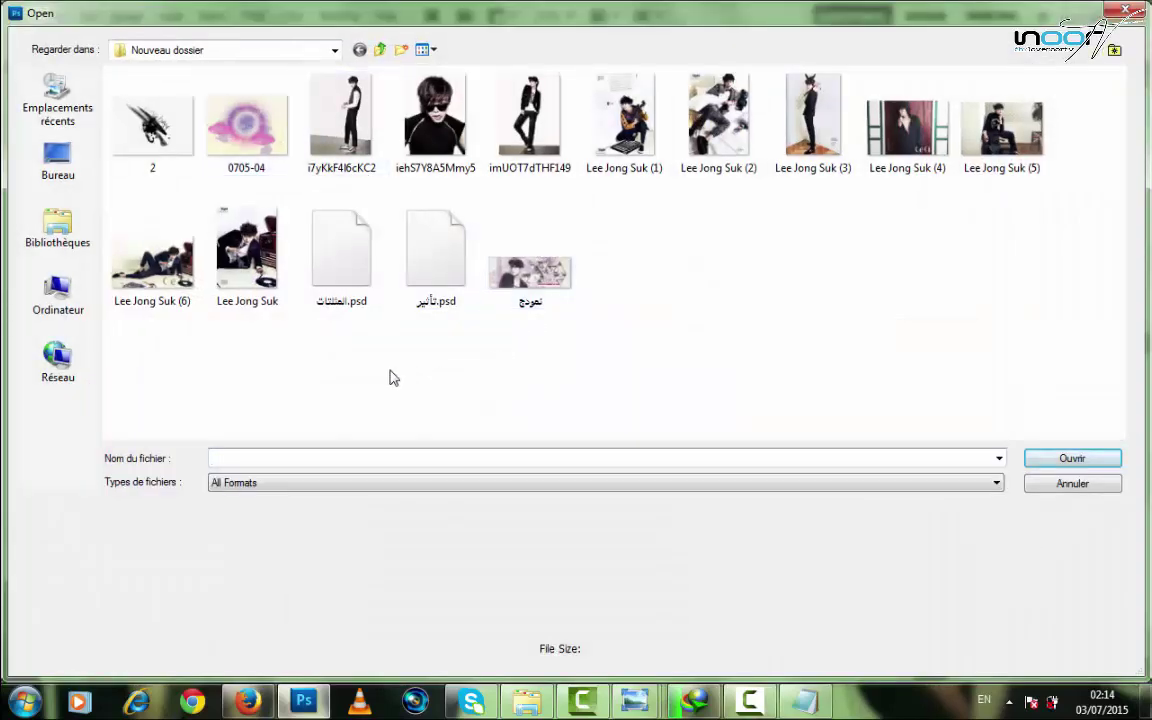
click(365, 256)
double_click(365, 256)
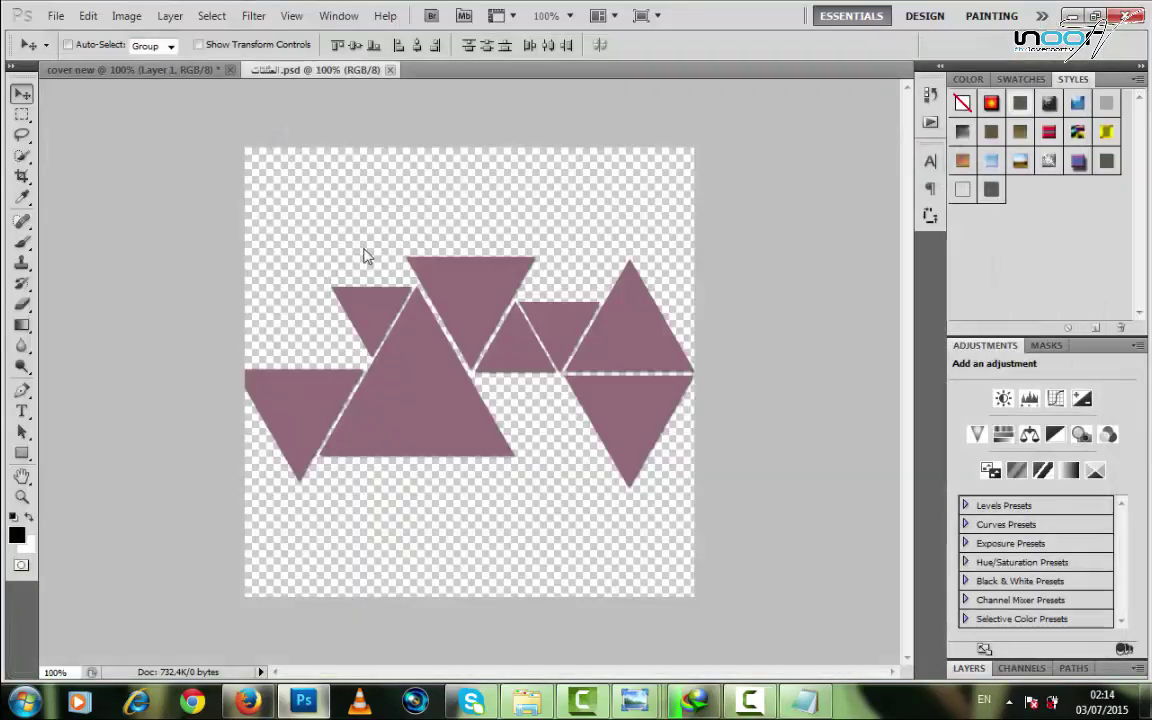
Copy all the triangle layers into the "cover new" document, minimize the source file, and place the triangles over the right half of the canvas.
drag(324, 63, 975, 703)
click(1021, 668)
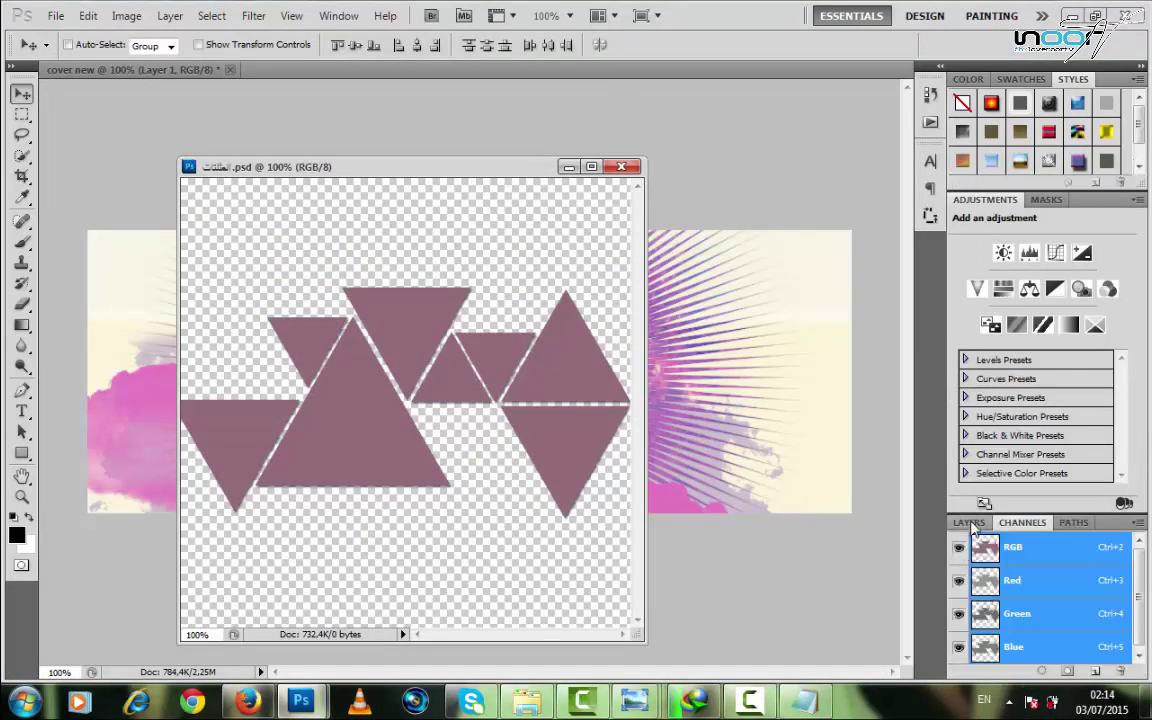
click(969, 523)
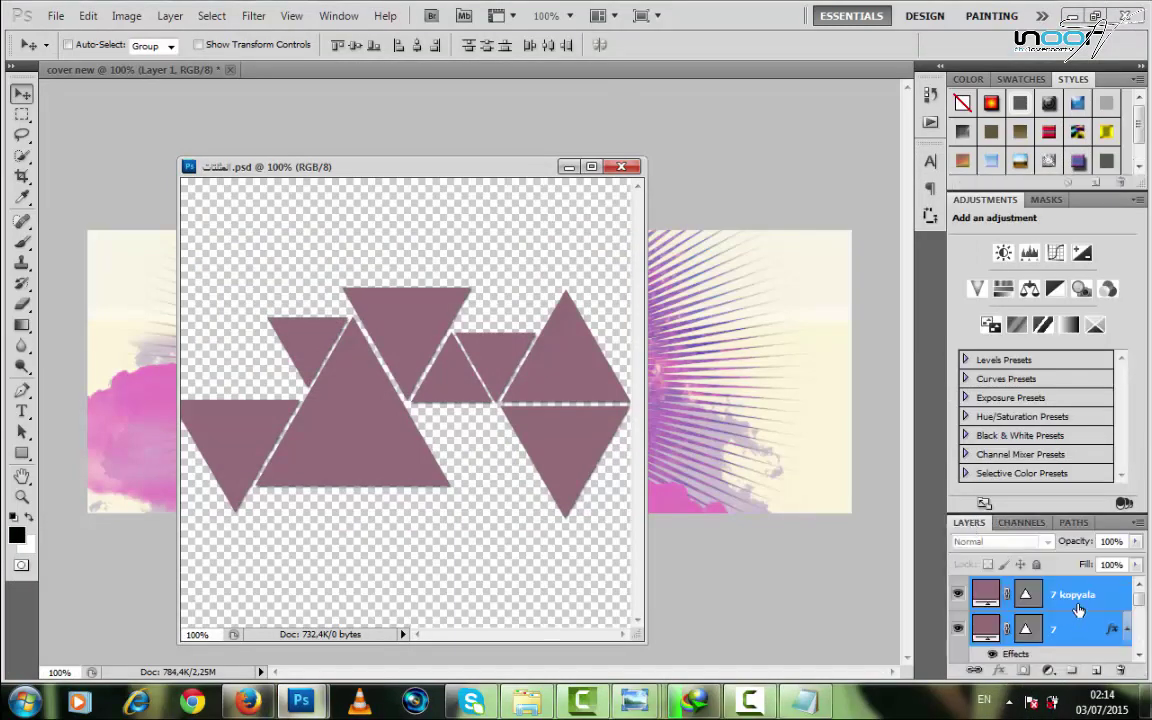
drag(1078, 610, 832, 521)
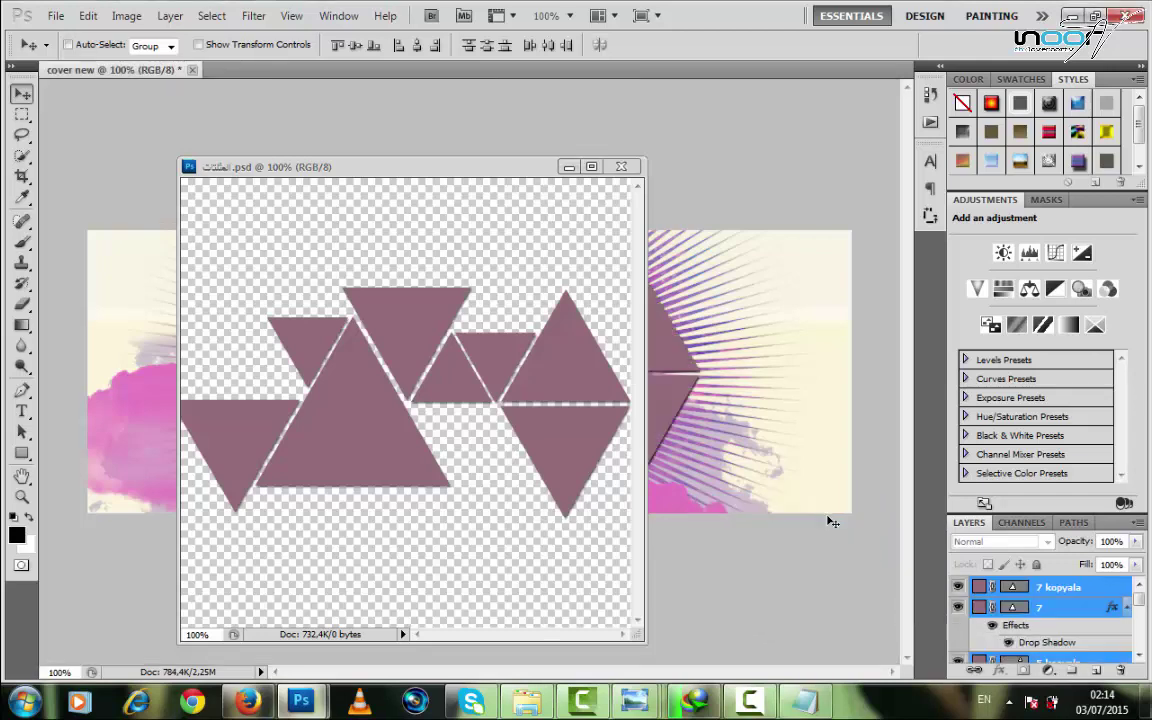
click(569, 169)
drag(515, 371, 617, 391)
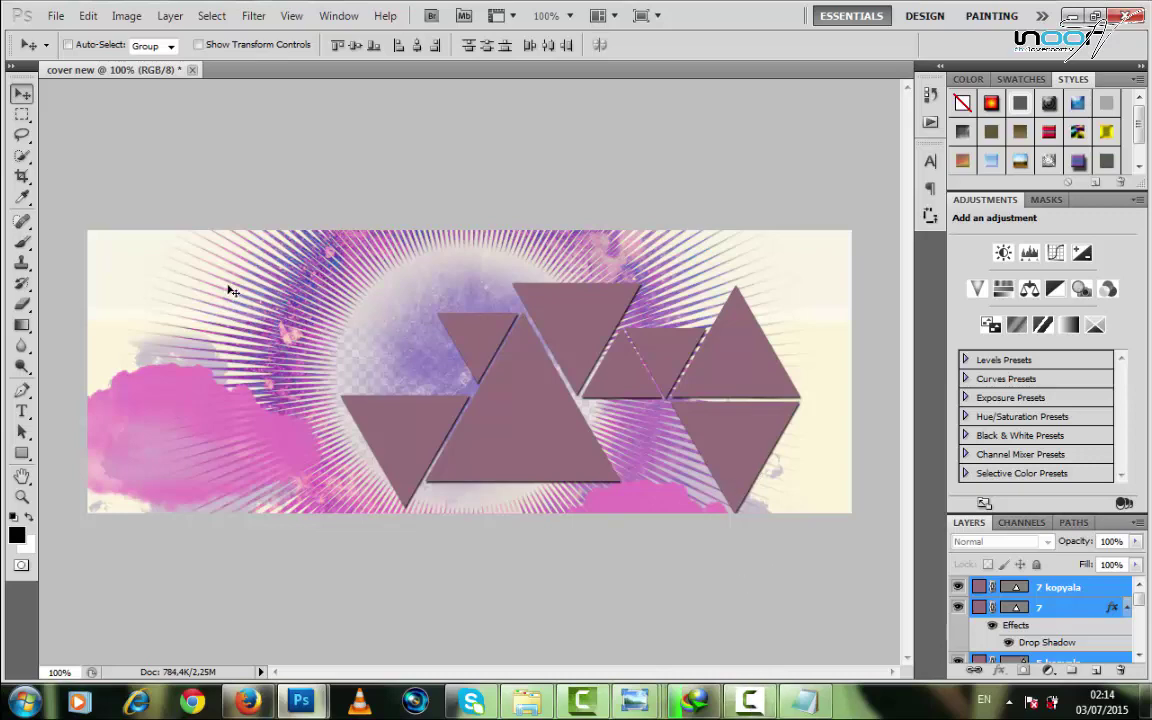
Open the photo i7yKkF4I6cKC2 and copy it into the cover directly above the "7 kopyala" layer.
click(57, 17)
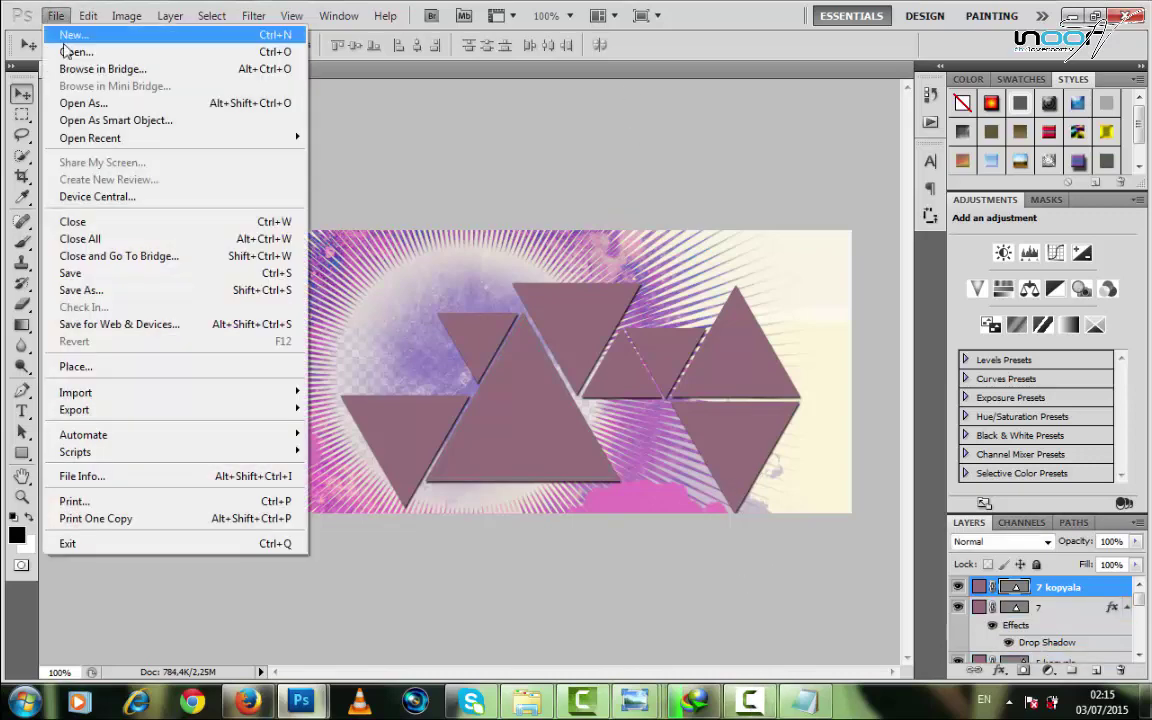
click(75, 49)
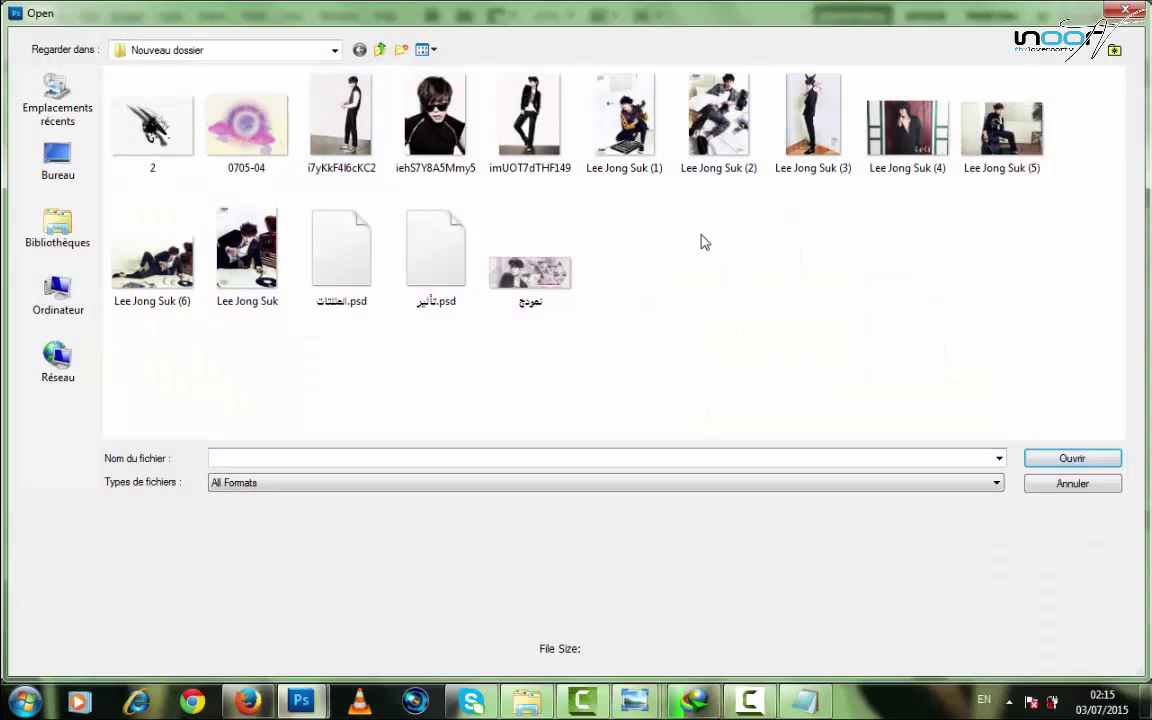
double_click(347, 172)
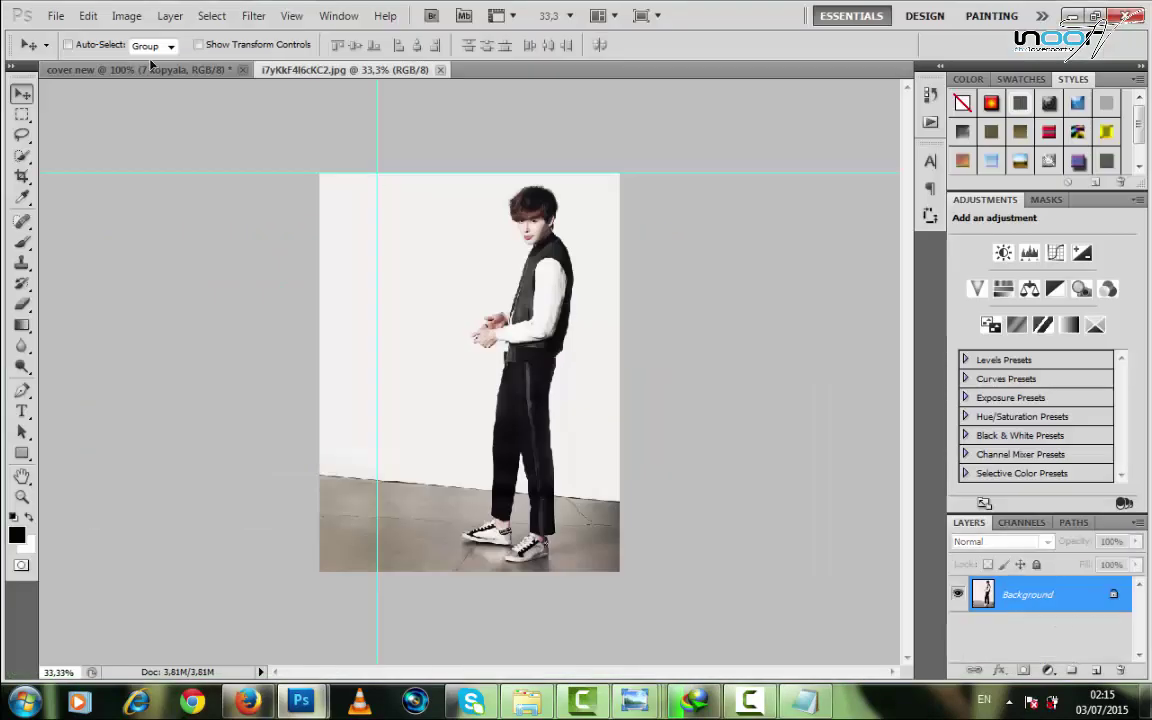
drag(150, 61, 514, 404)
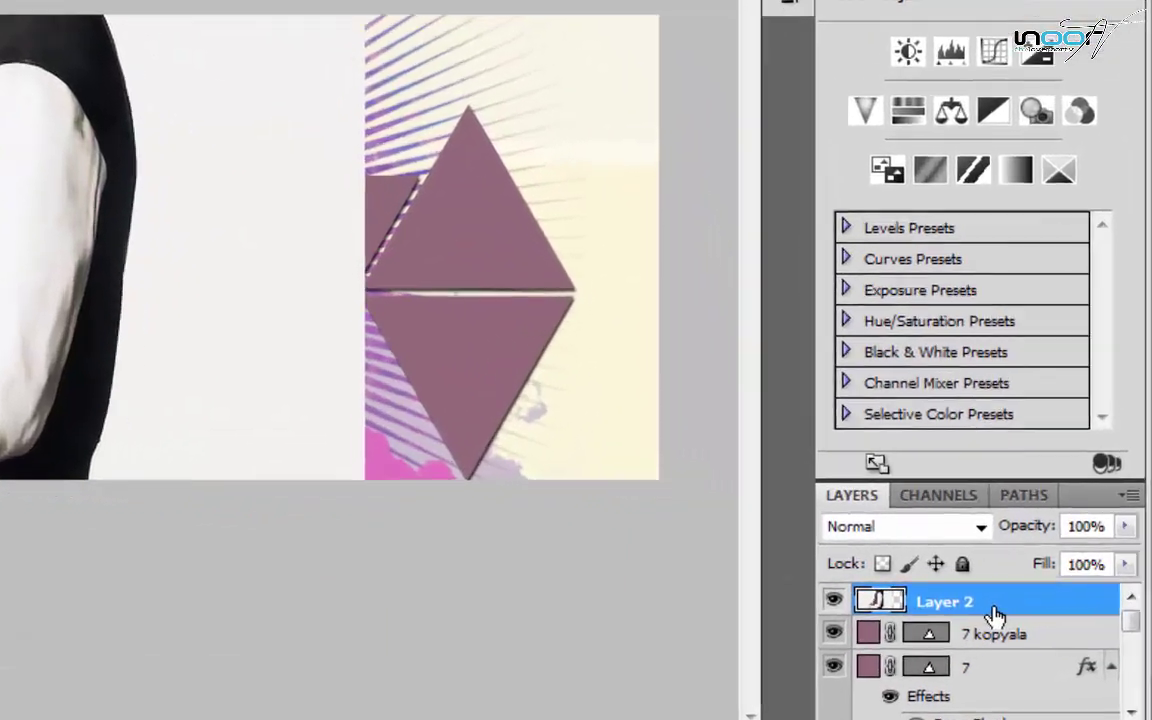
Clip the photo to the large "7 kopyala" triangle with a clipping mask and position the face inside it.
right_click(995, 615)
click(885, 264)
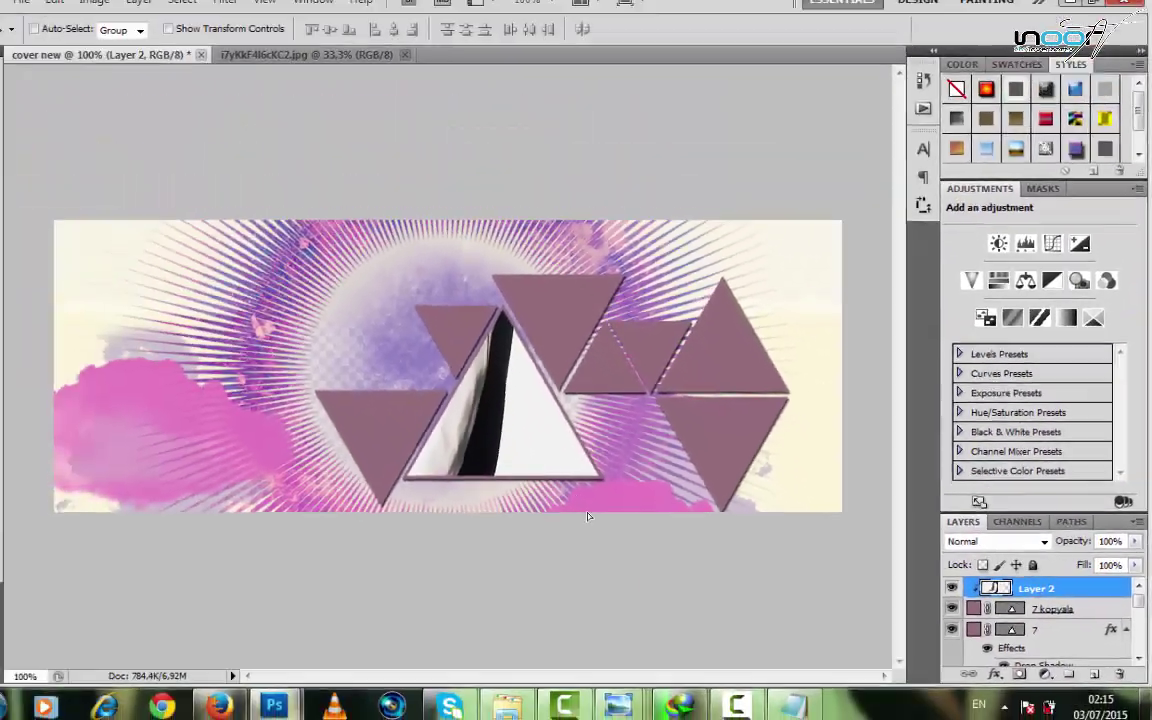
drag(219, 410, 327, 444)
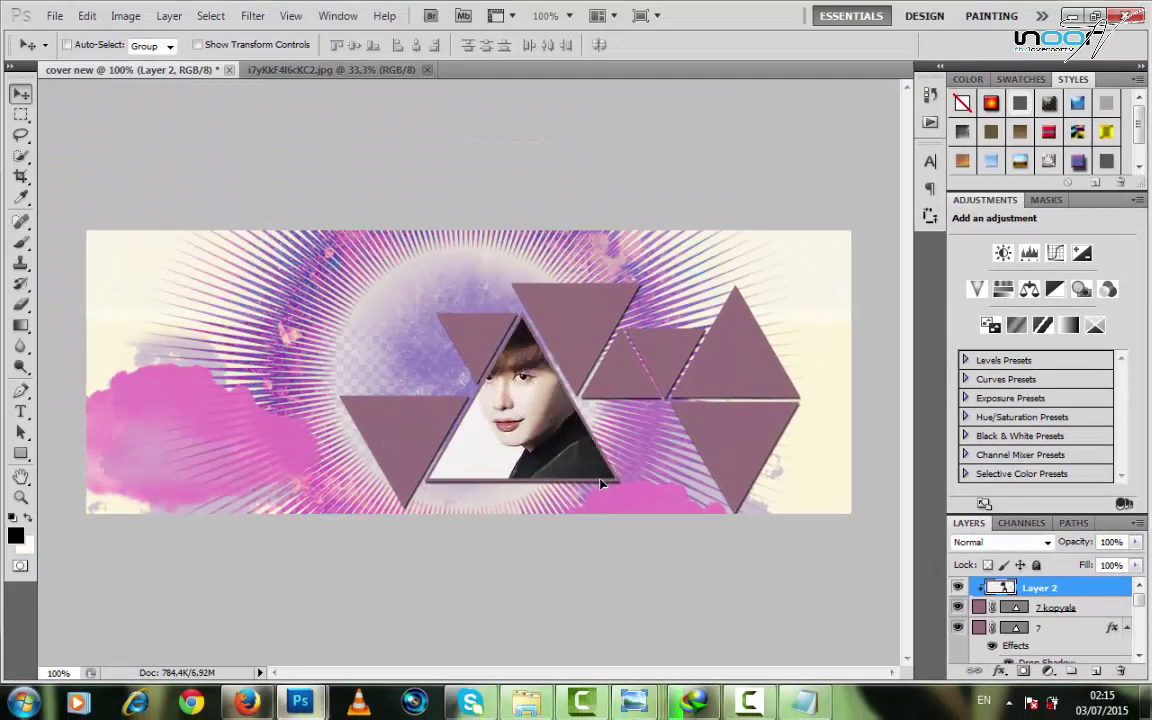
drag(600, 484, 610, 486)
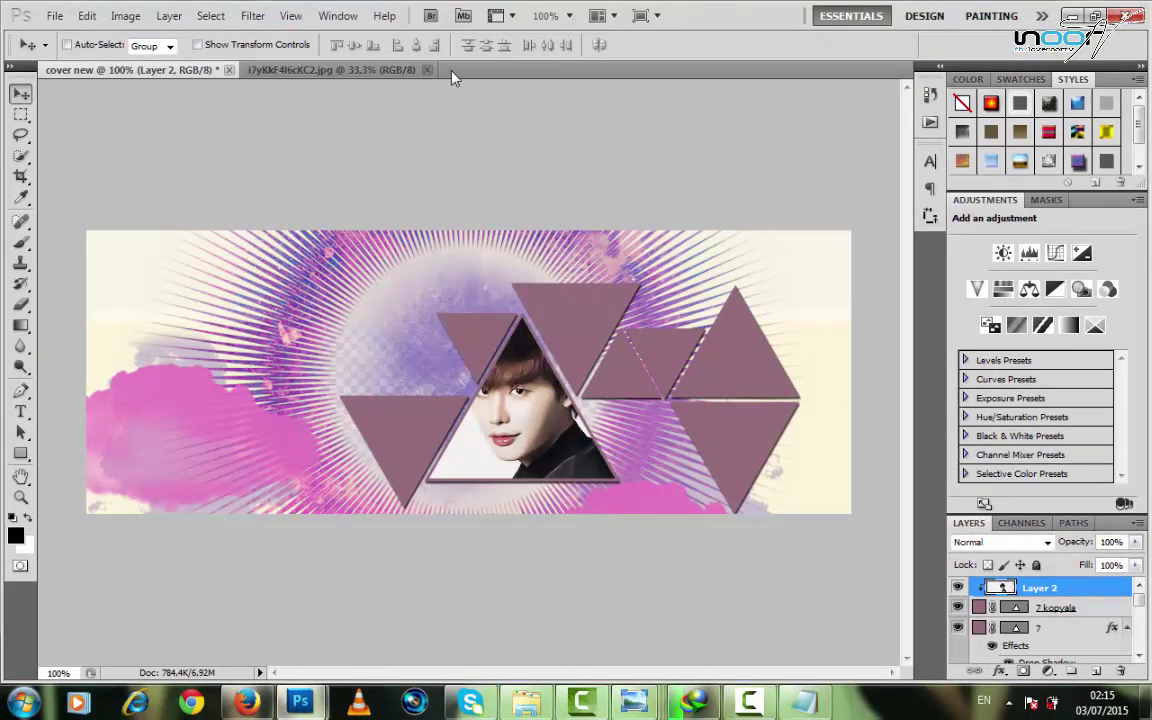
Open the photo imUOT7dTHF149, copy it into the cover directly above the "5 kopyala" layer, and close the source image.
scroll(1030, 605, down, 2)
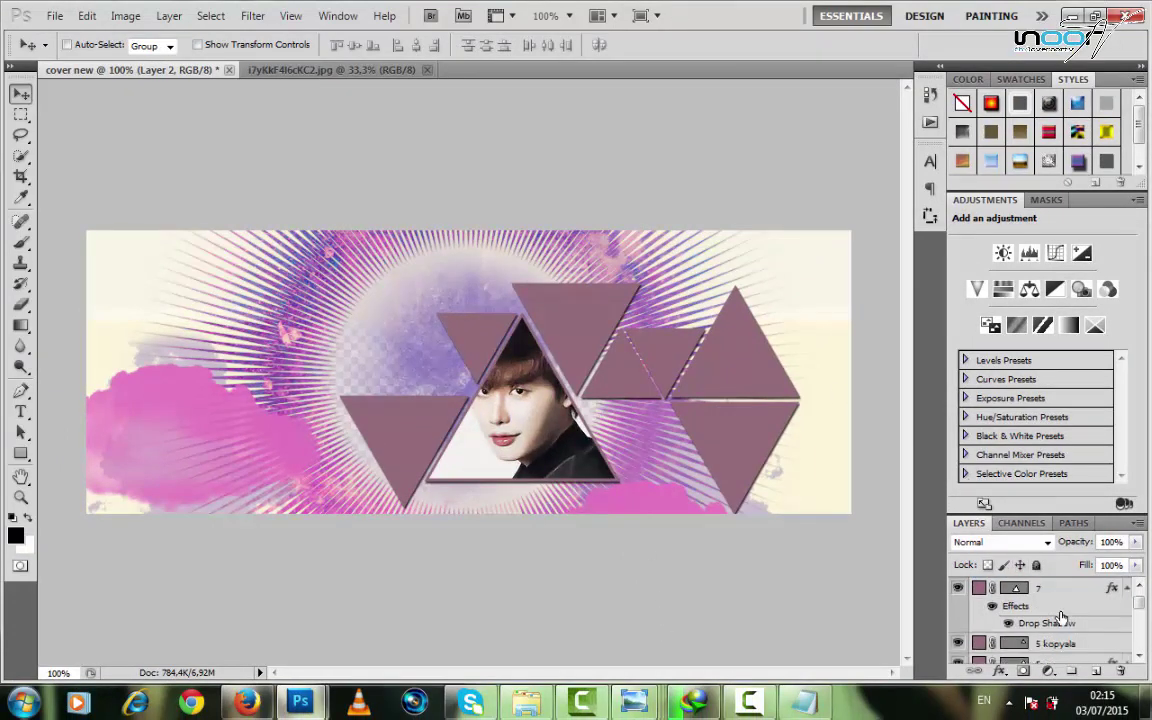
scroll(1062, 617, down, 1)
click(1071, 625)
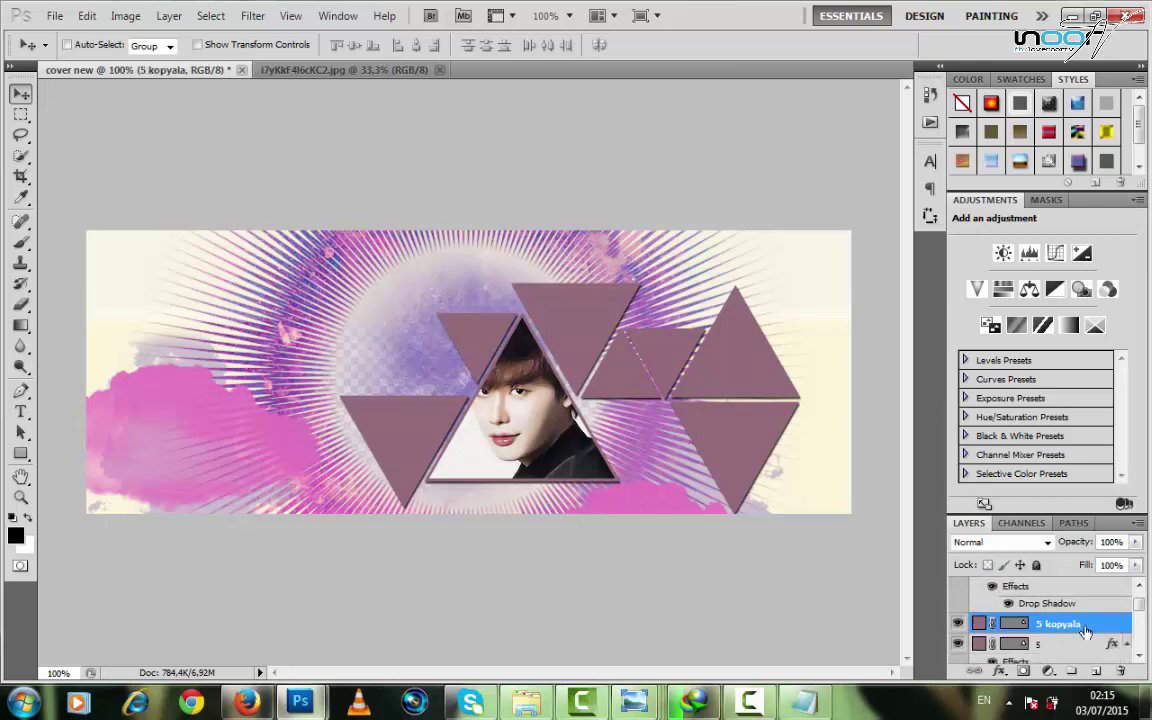
click(55, 15)
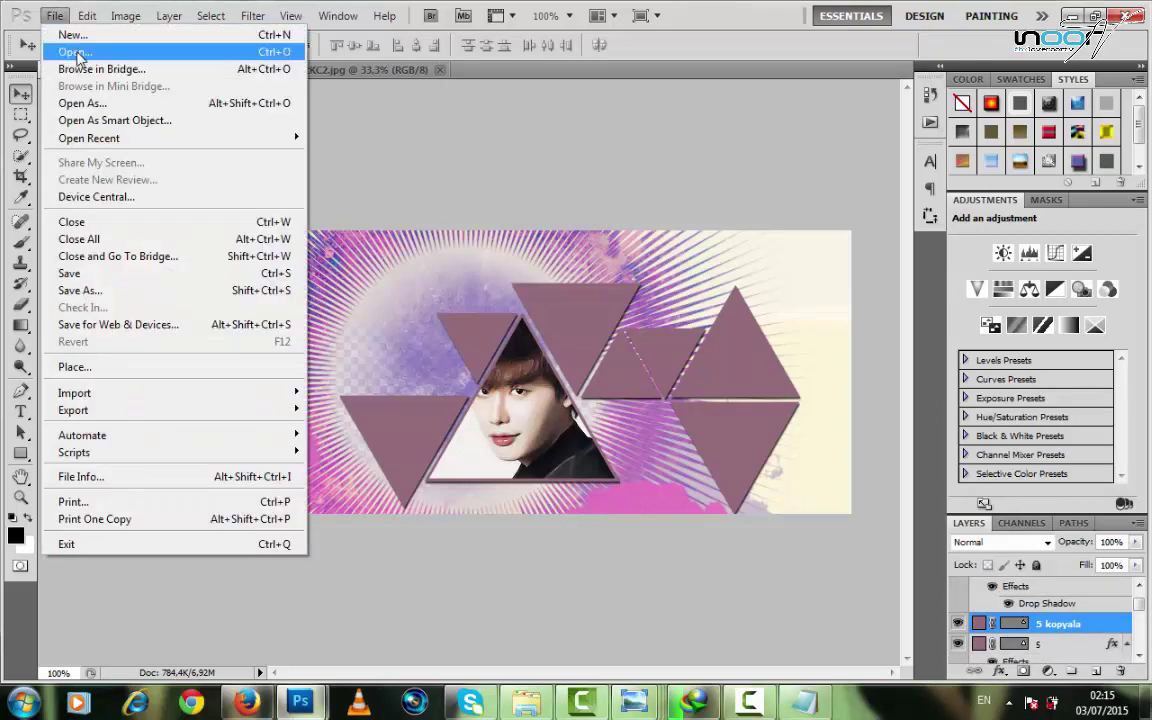
click(75, 52)
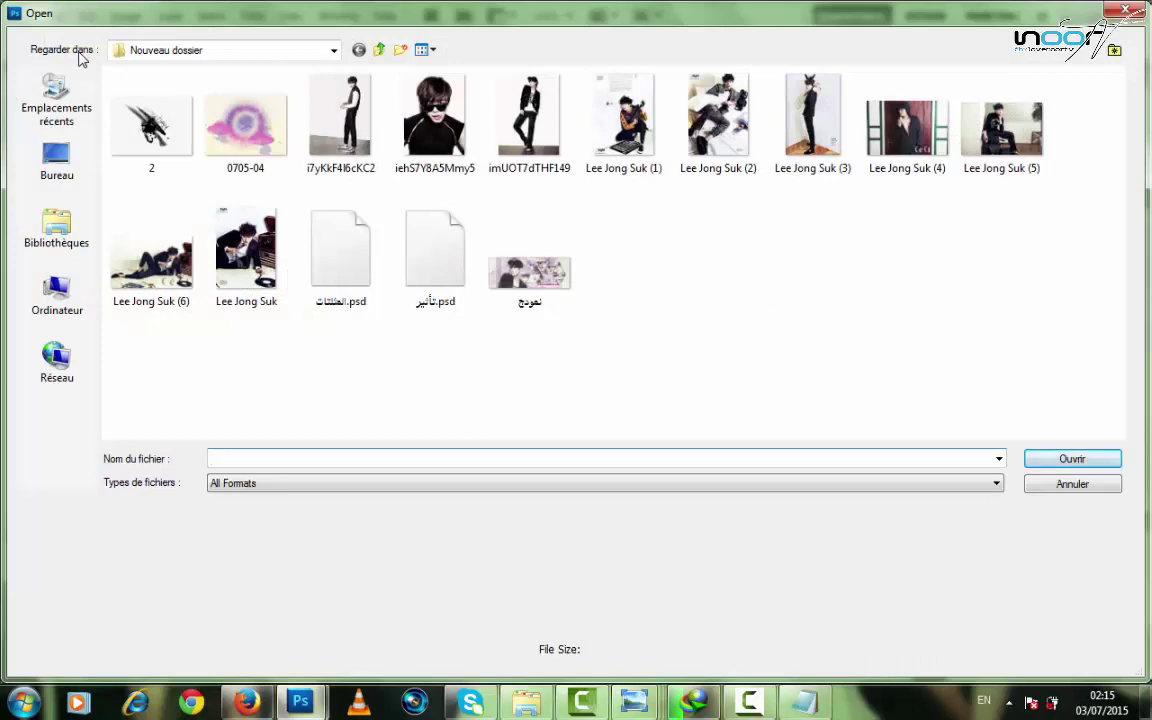
click(512, 135)
double_click(512, 135)
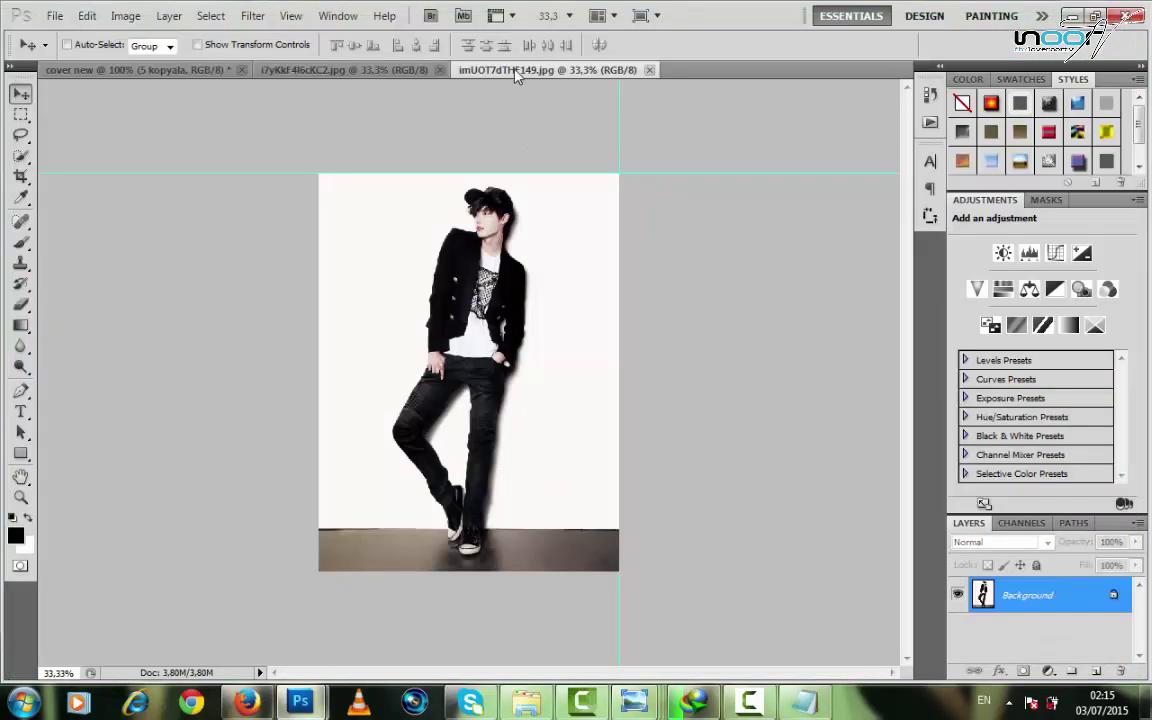
drag(512, 69, 452, 160)
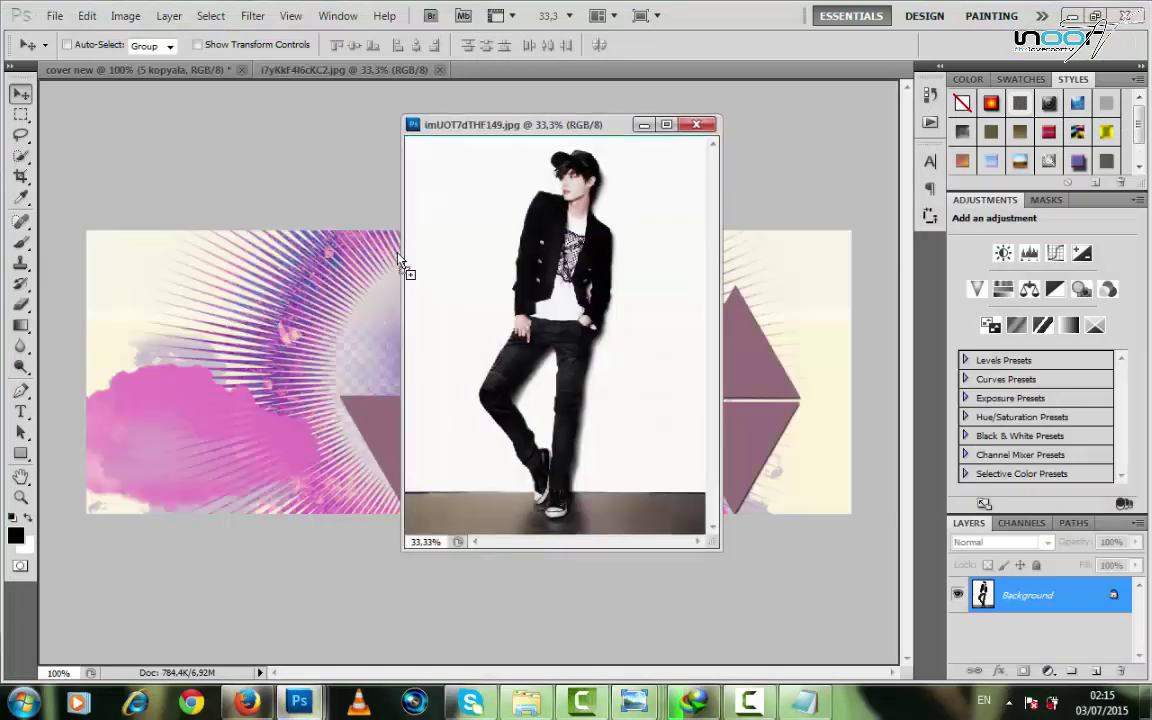
click(704, 127)
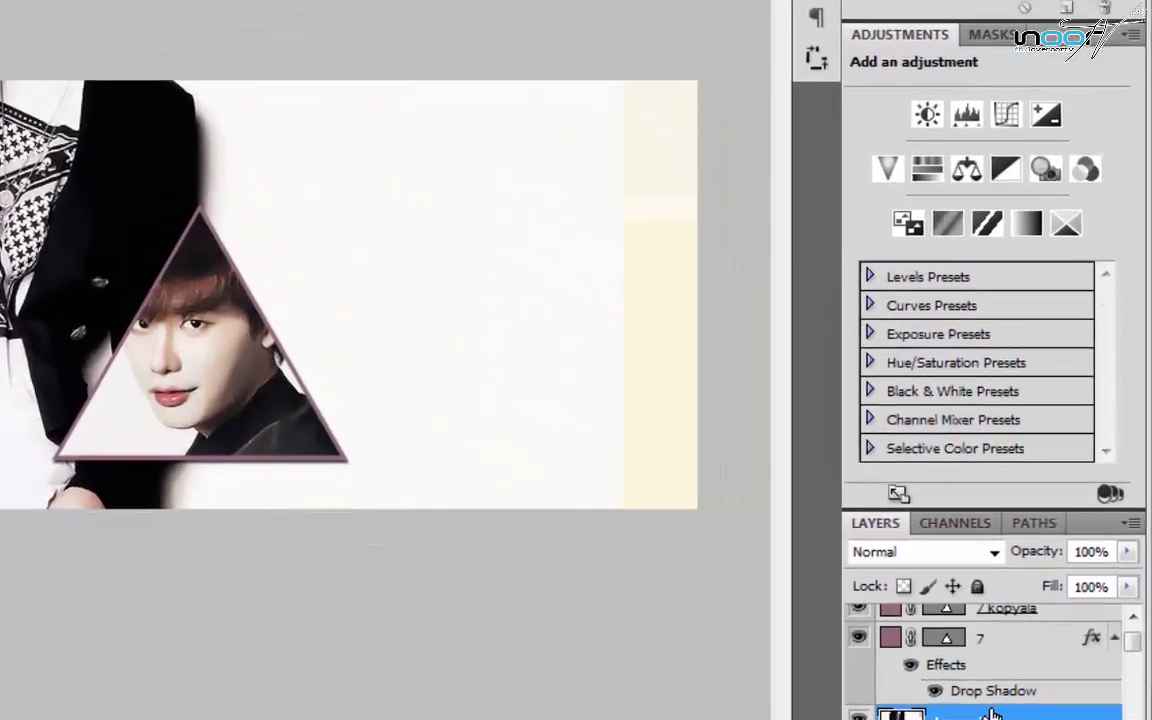
Clip the new photo to the upper-right "5 kopyala" triangle with a clipping mask and position the face inside it.
right_click(1043, 652)
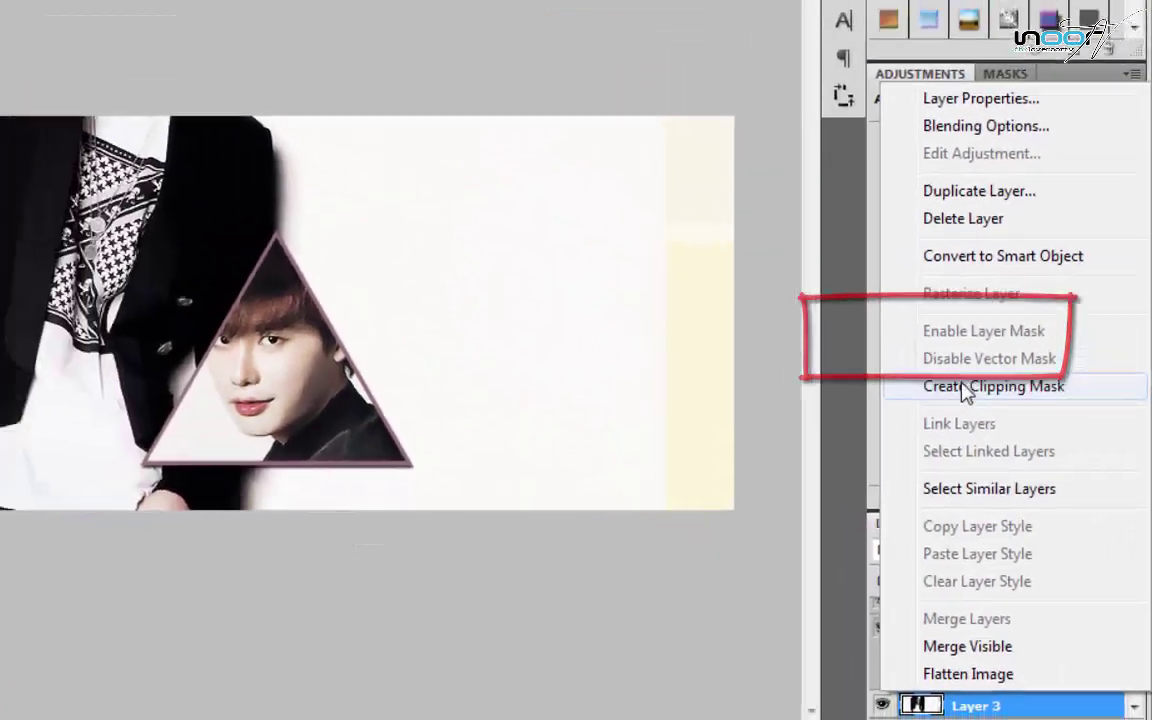
click(1013, 362)
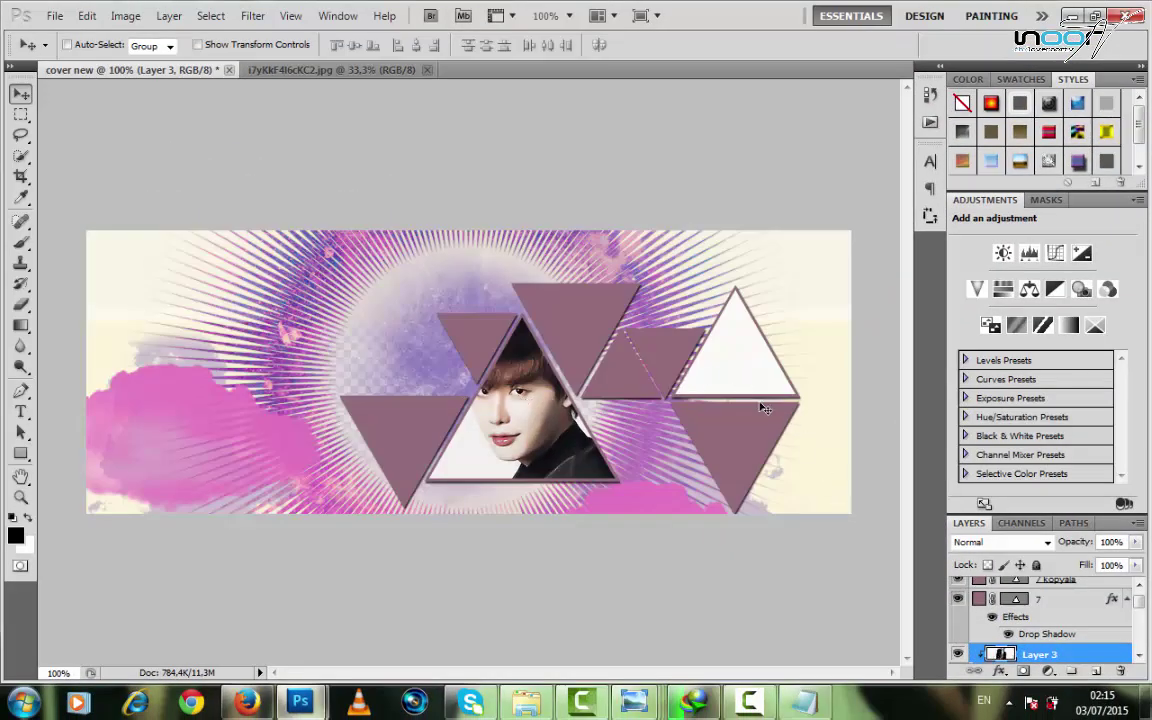
drag(681, 358, 852, 434)
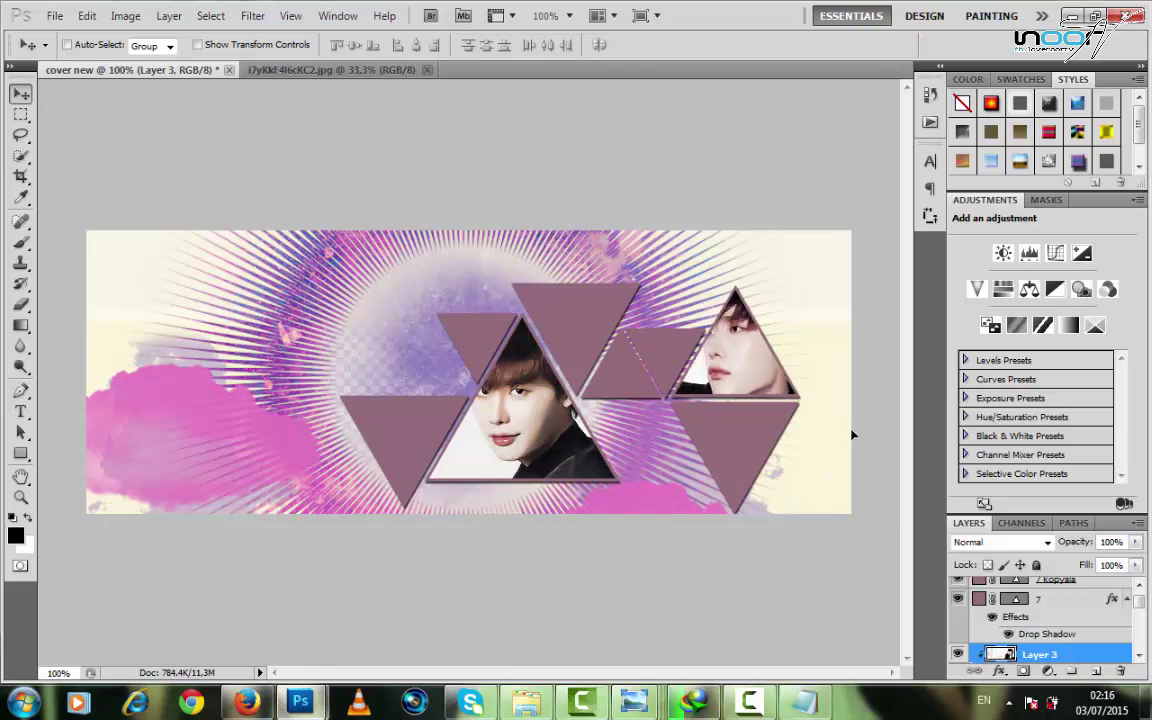
Open the sunglasses photo iehS7Y8A5Mmy5 and float it in its own window over the cover.
click(55, 16)
click(75, 47)
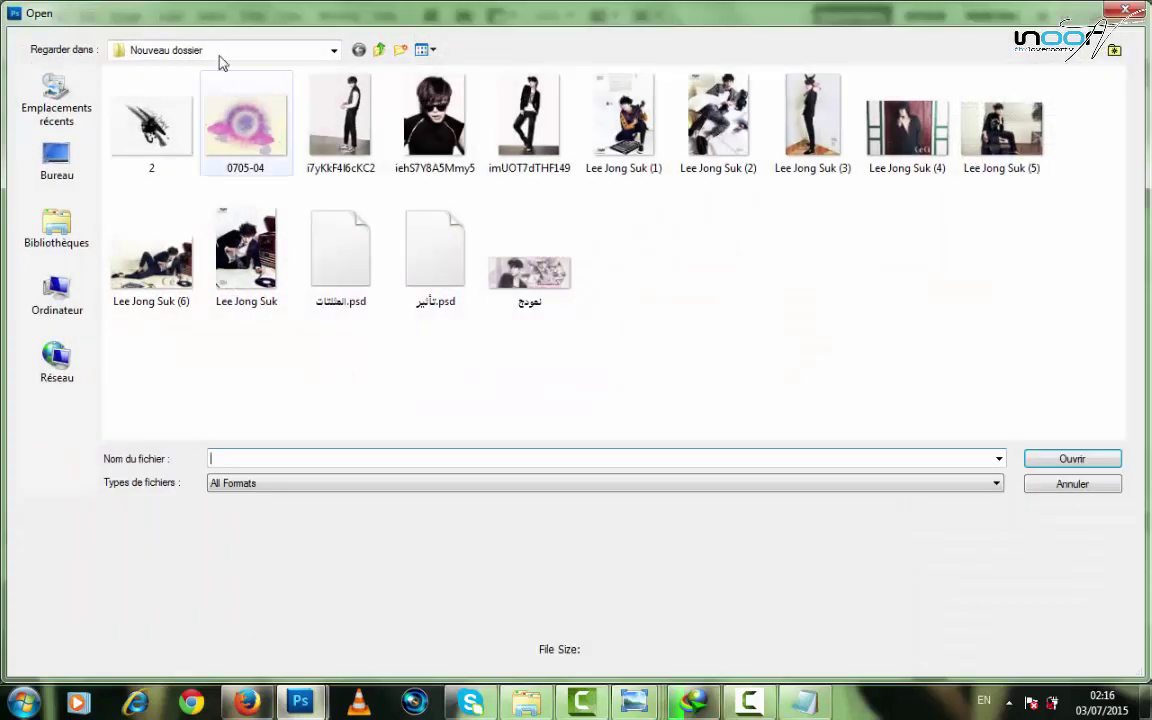
click(452, 135)
double_click(452, 135)
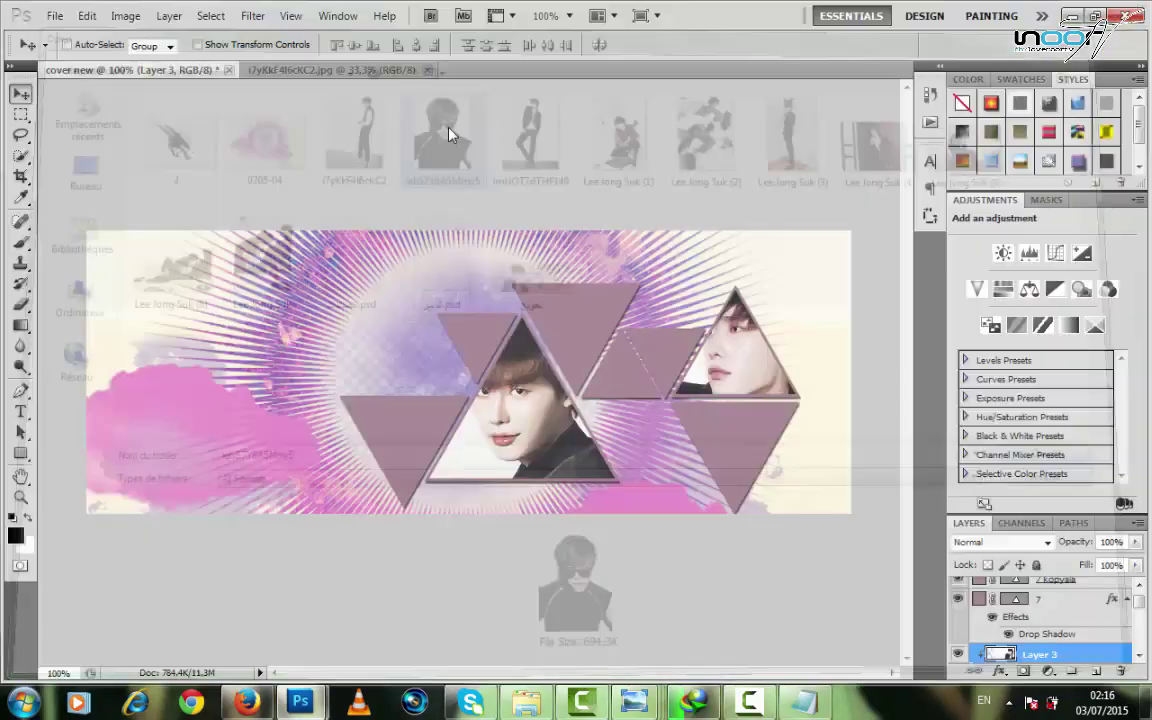
drag(507, 80, 473, 224)
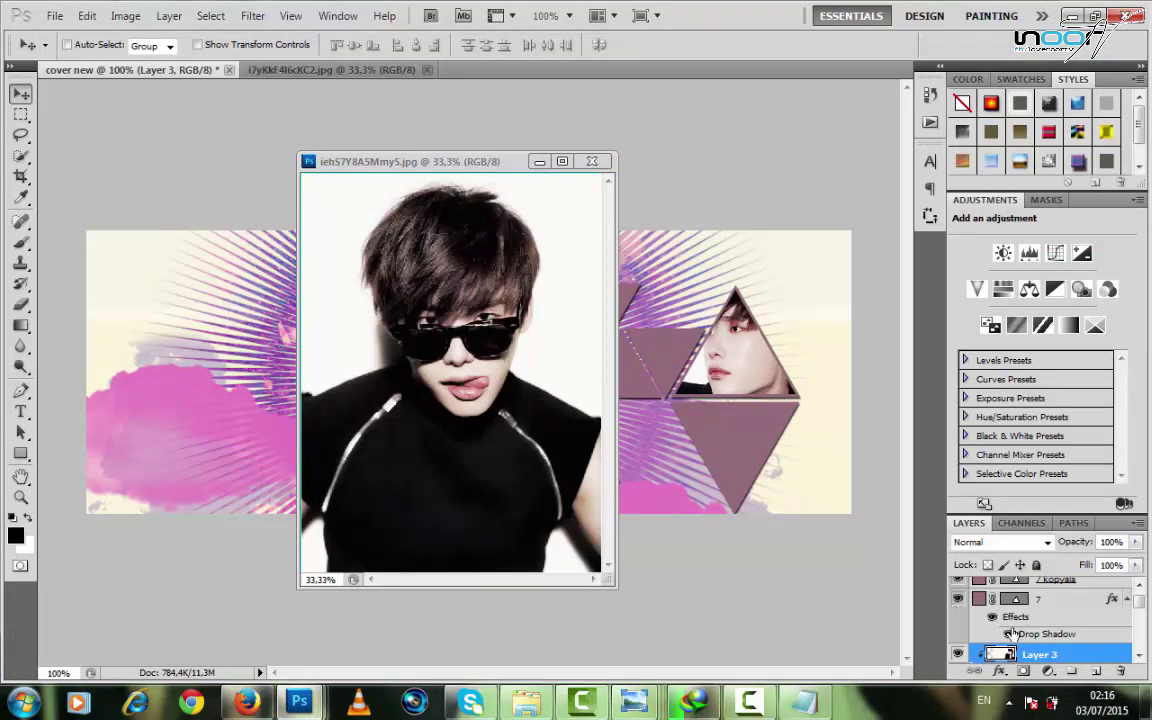
Copy the sunglasses photo into the cover above the "6 kopyala" layer, minimize its source, and clip it to the lower-right triangle.
scroll(1040, 620, down, 4)
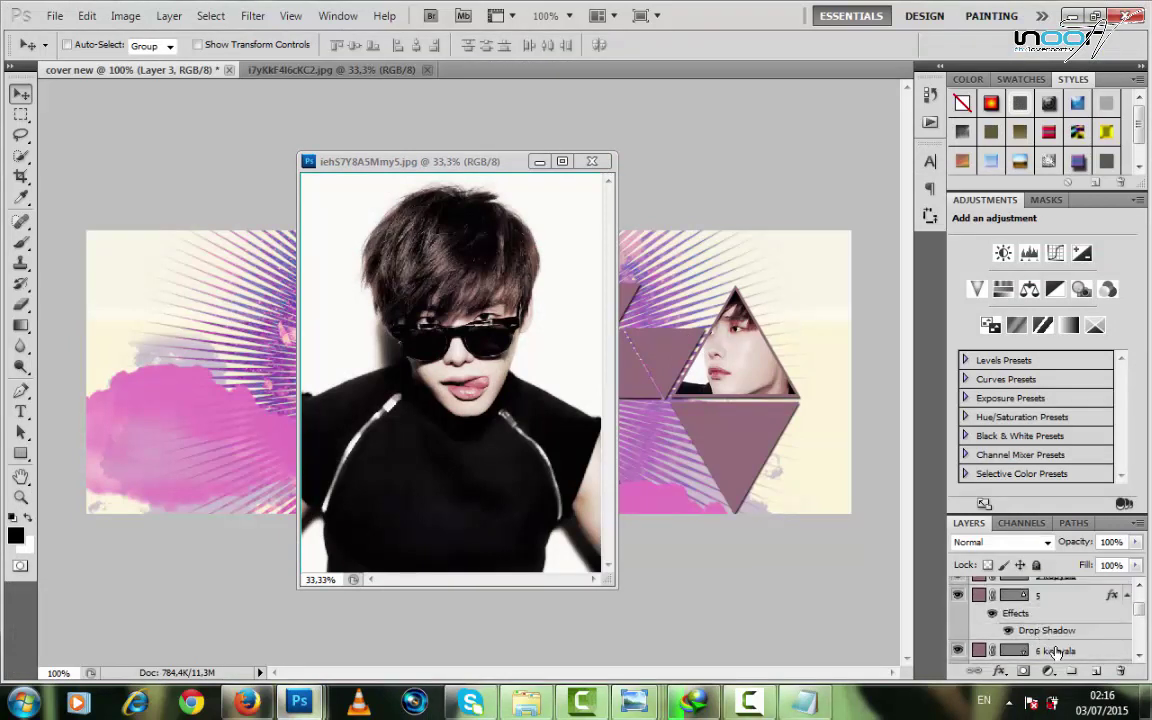
double_click(1058, 652)
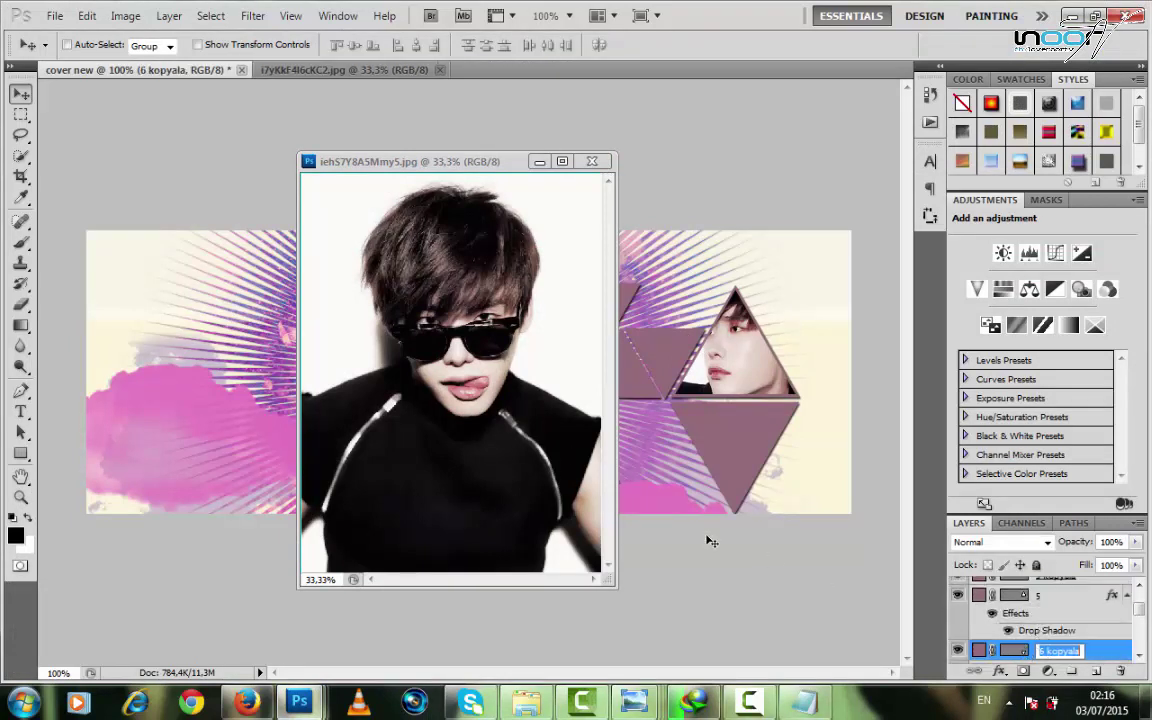
click(566, 484)
drag(1048, 600, 730, 445)
click(538, 162)
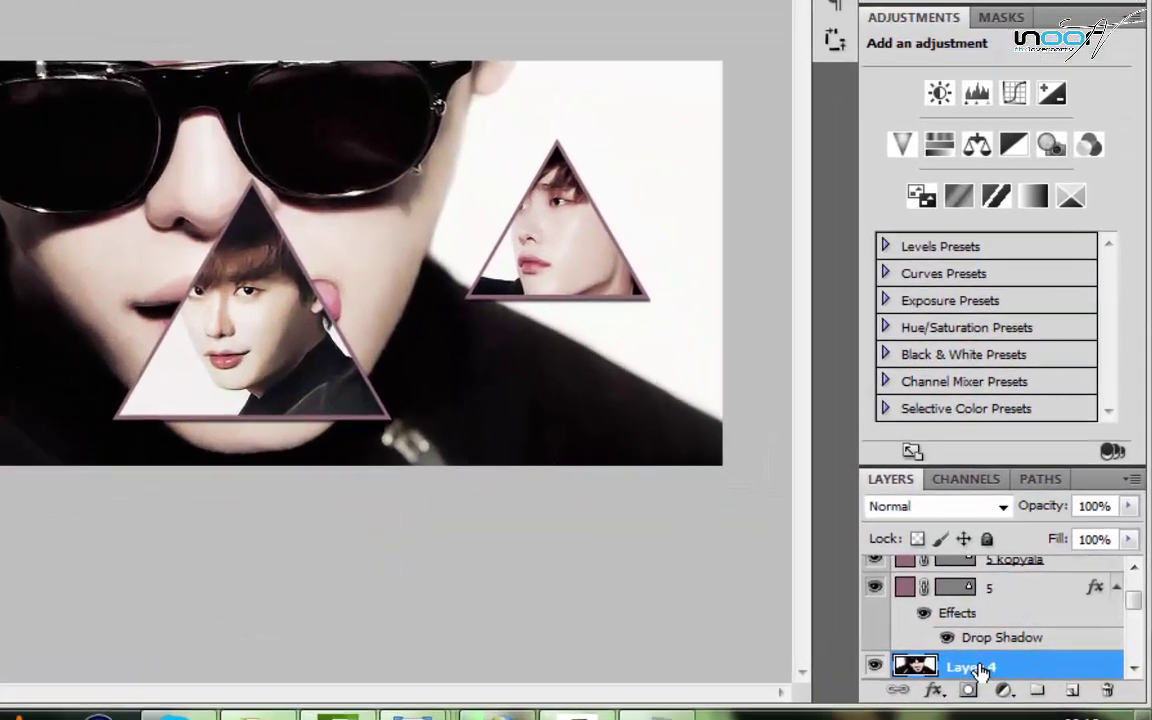
right_click(1020, 653)
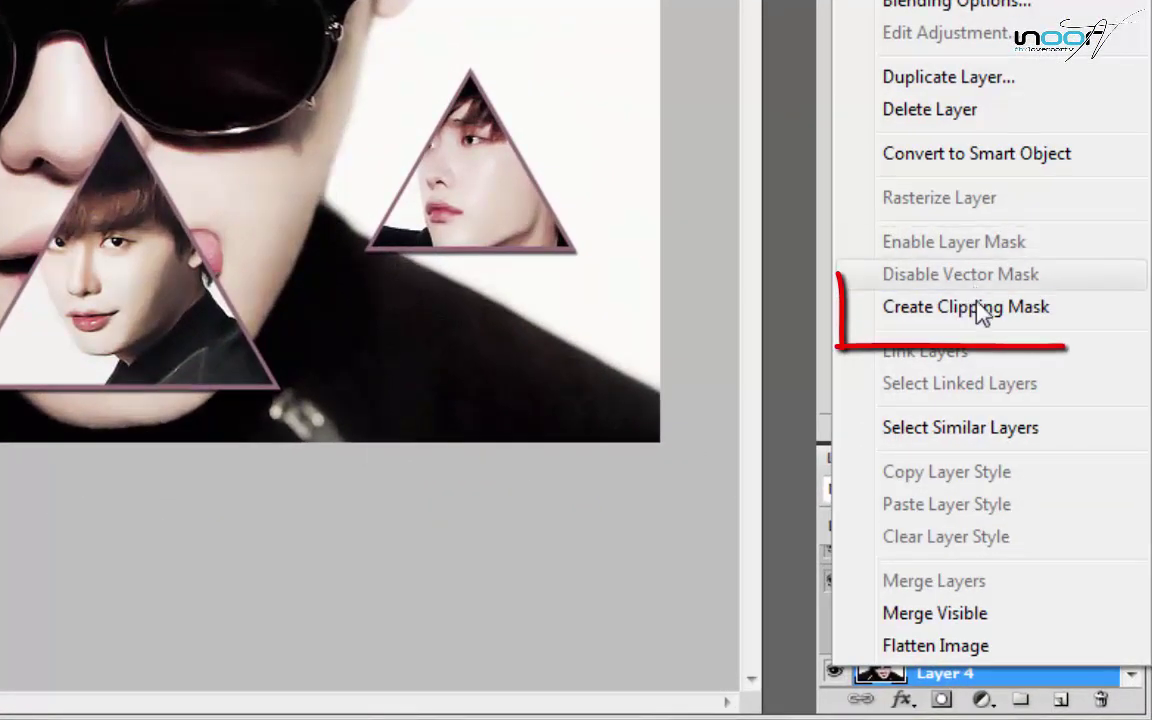
click(993, 318)
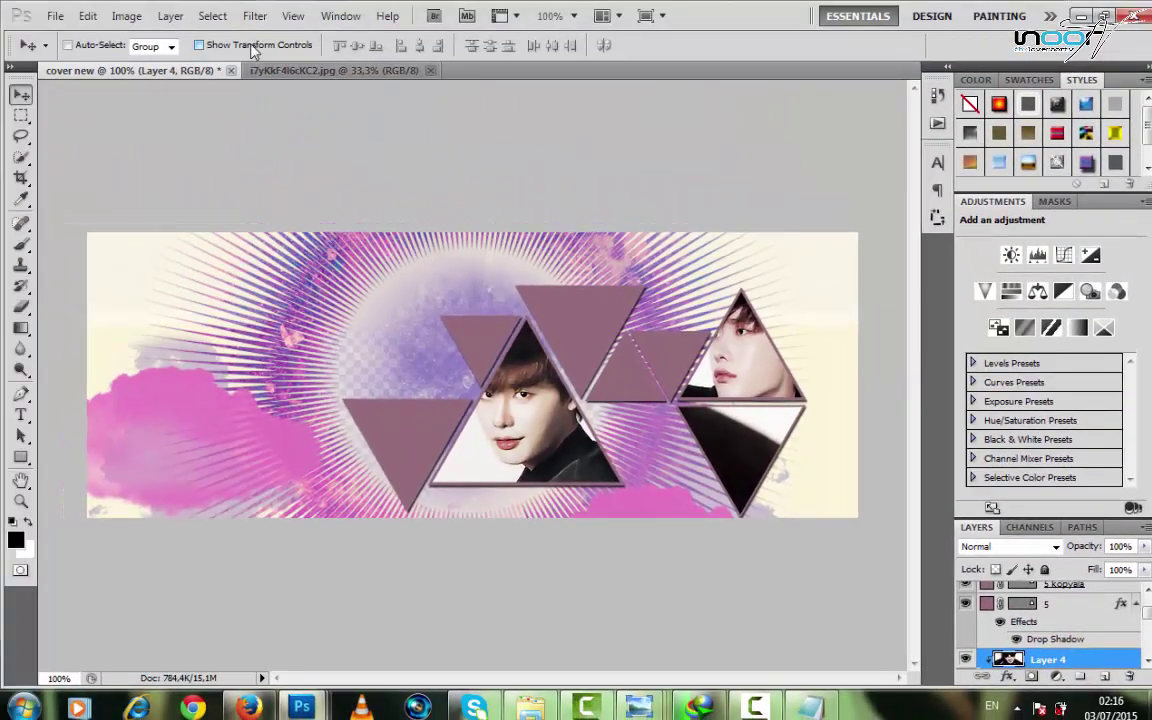
Scale the clipped sunglasses photo down, with the last transform at about 37% width and 55% height.
click(253, 45)
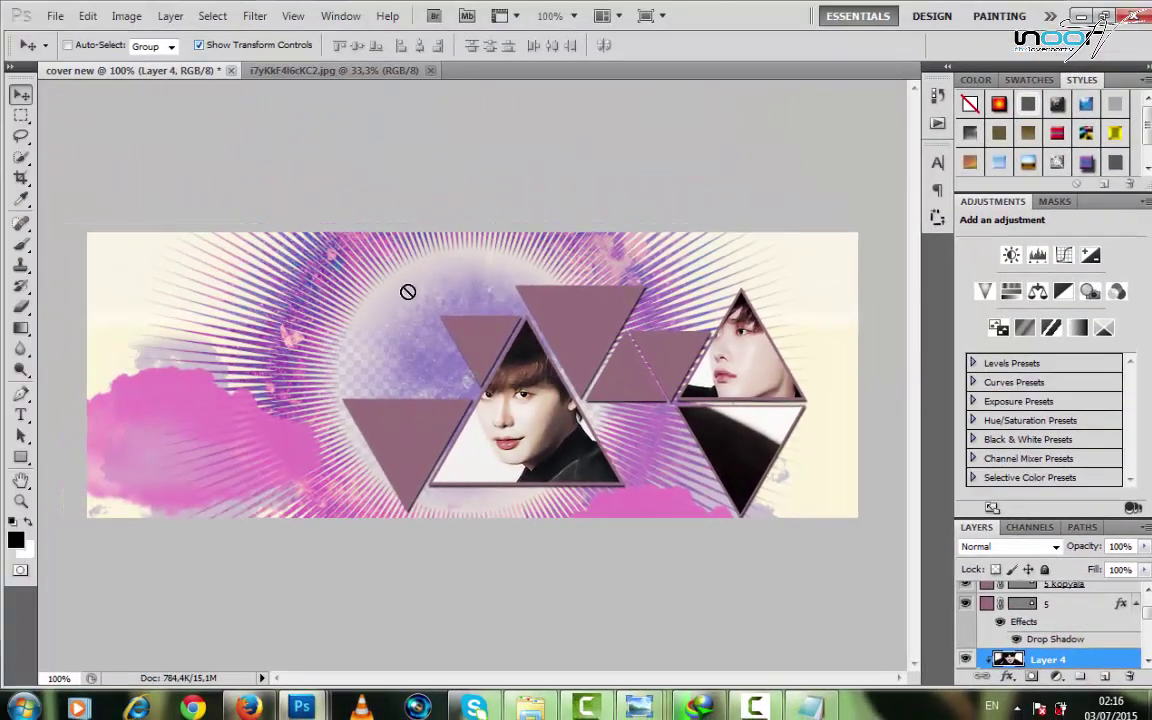
drag(411, 226, 333, 288)
drag(420, 332, 352, 213)
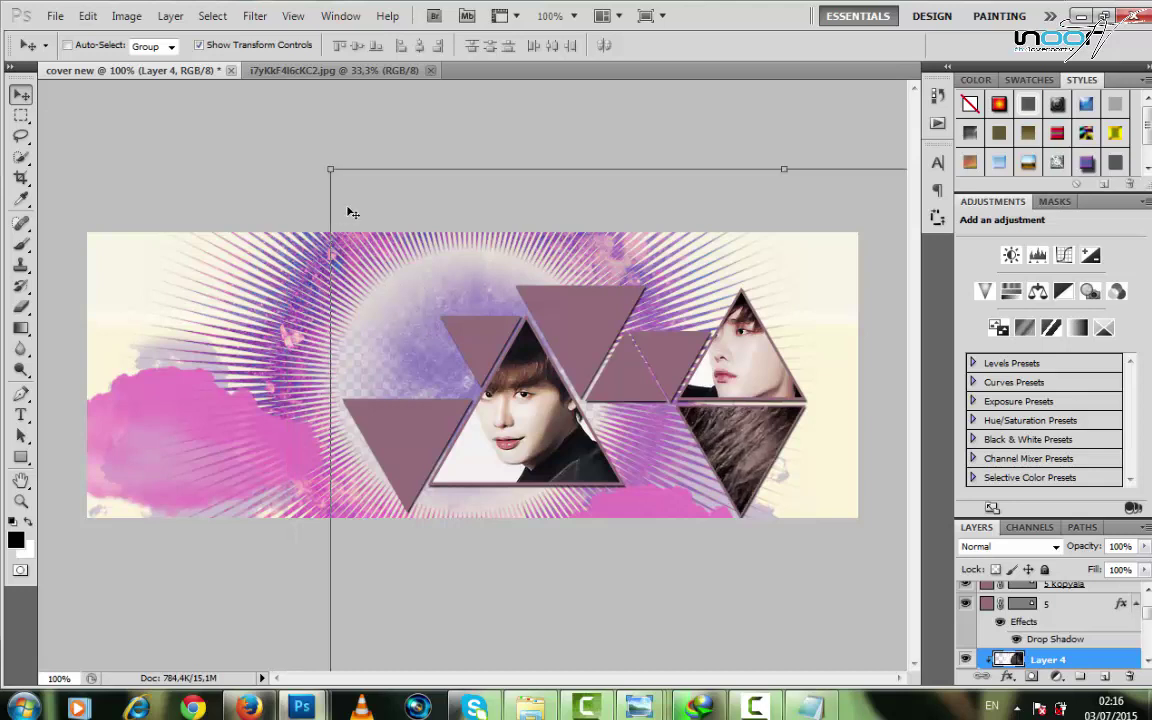
drag(331, 171, 586, 347)
key(Return)
drag(522, 321, 806, 655)
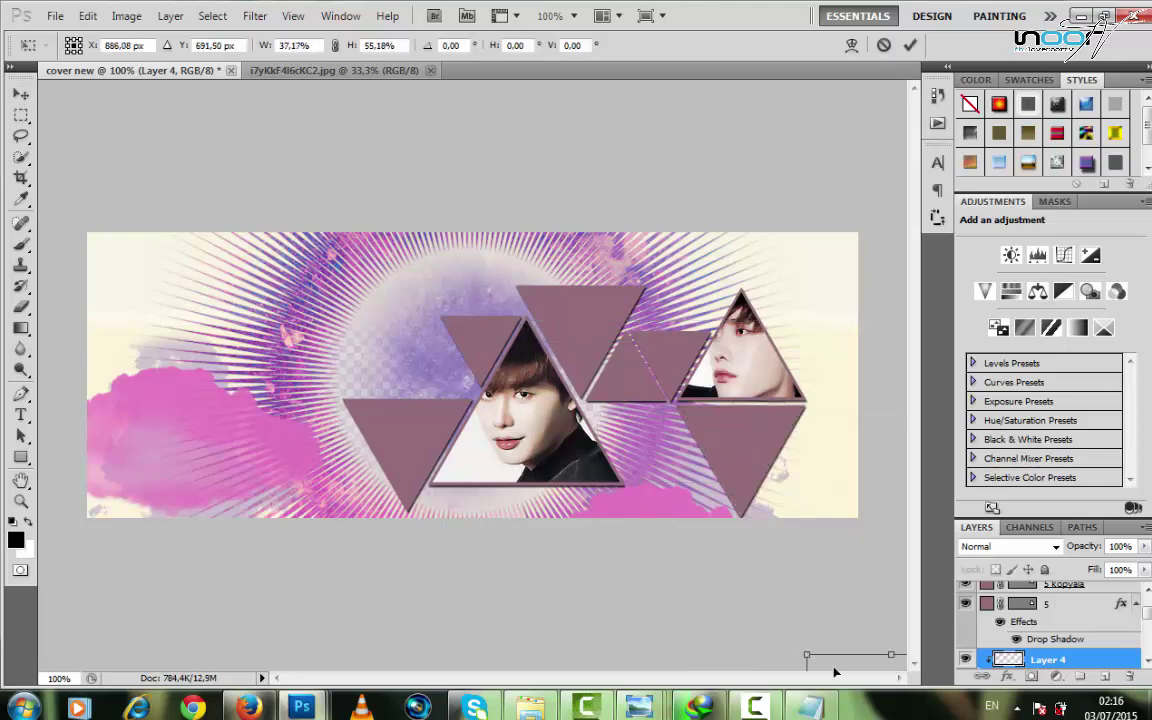
key(Return)
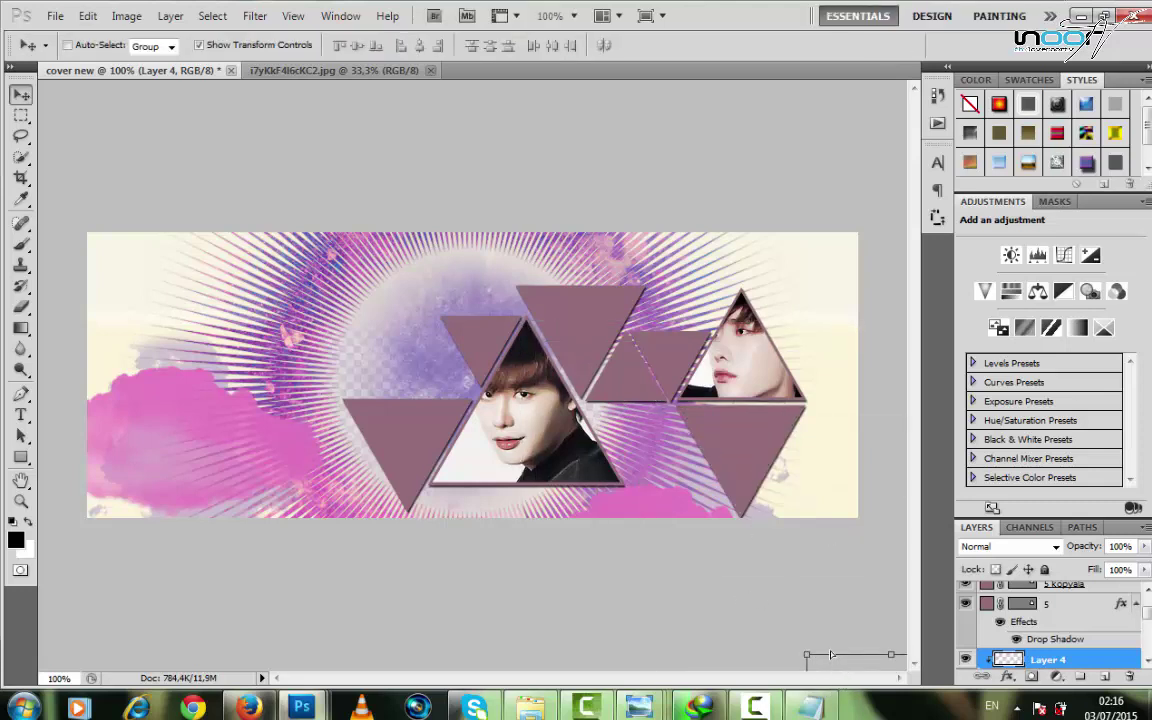
Fit the sunglasses face inside the lower-right triangle, stretching the photo vertically to about 133%, and hide the transform controls.
drag(690, 463, 445, 440)
key(Return)
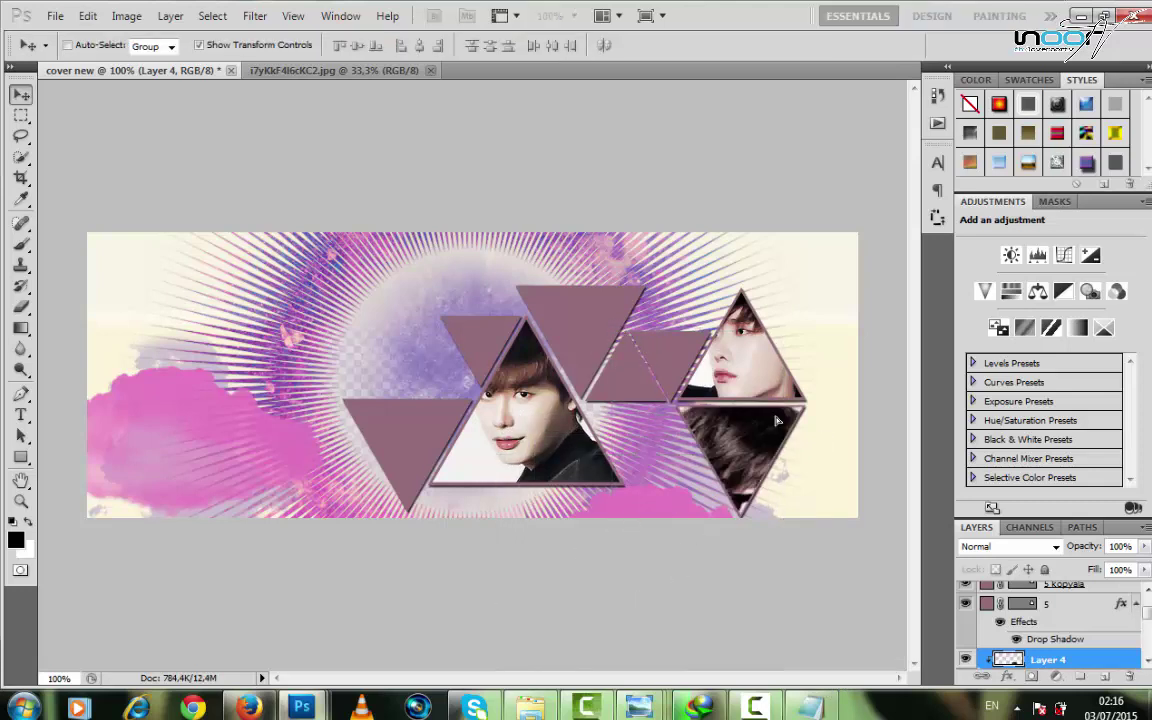
drag(778, 421, 683, 323)
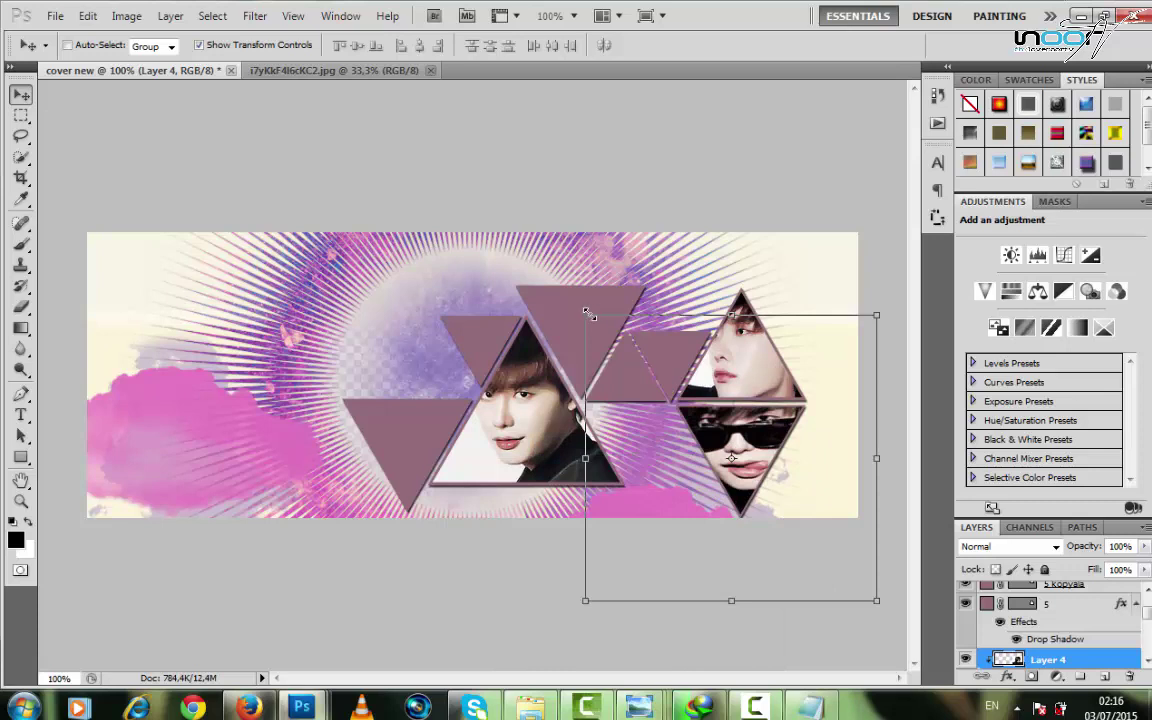
drag(588, 314, 577, 216)
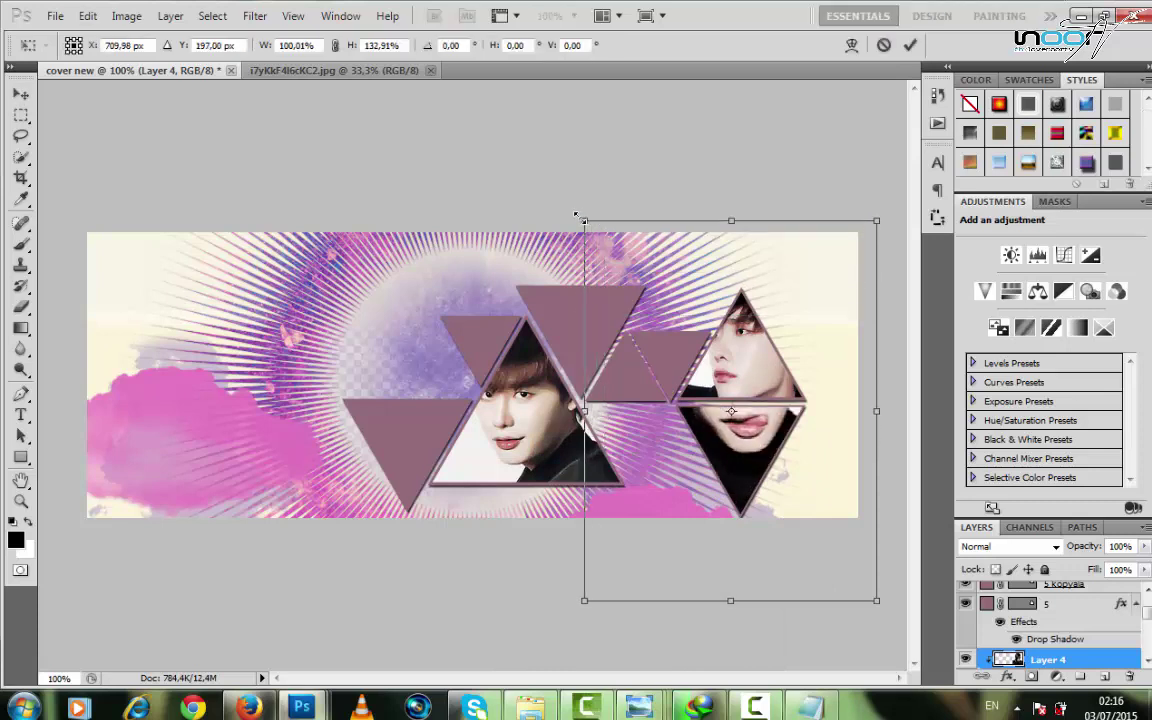
key(Return)
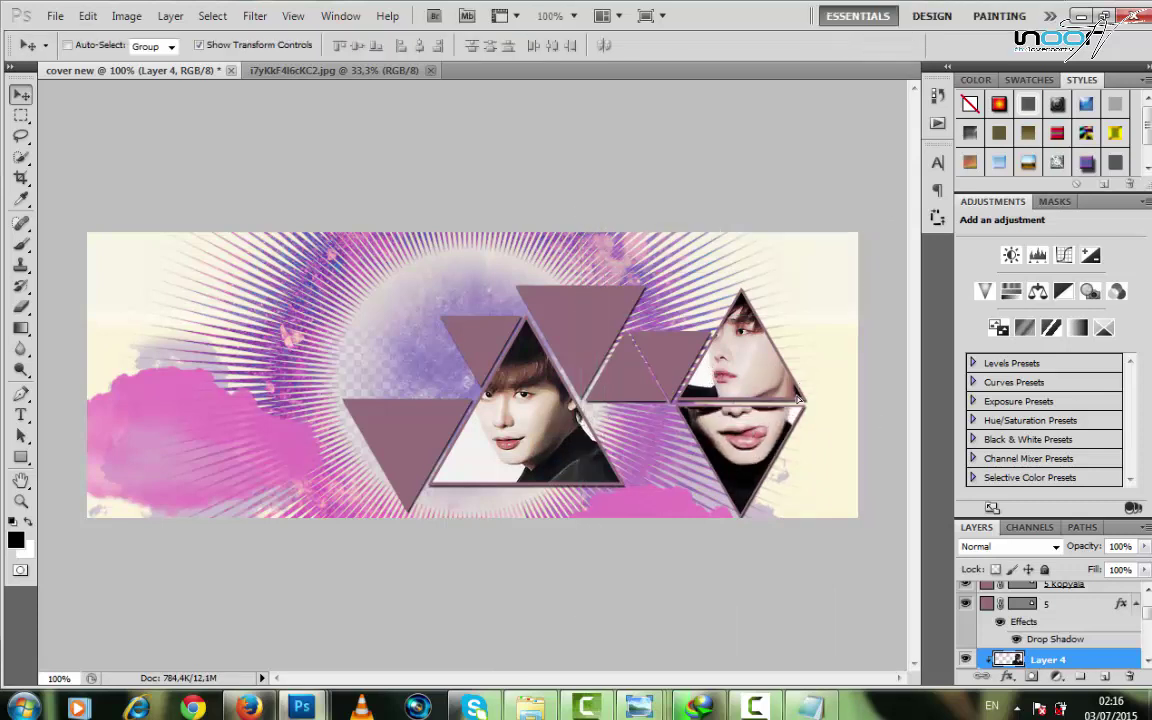
click(292, 45)
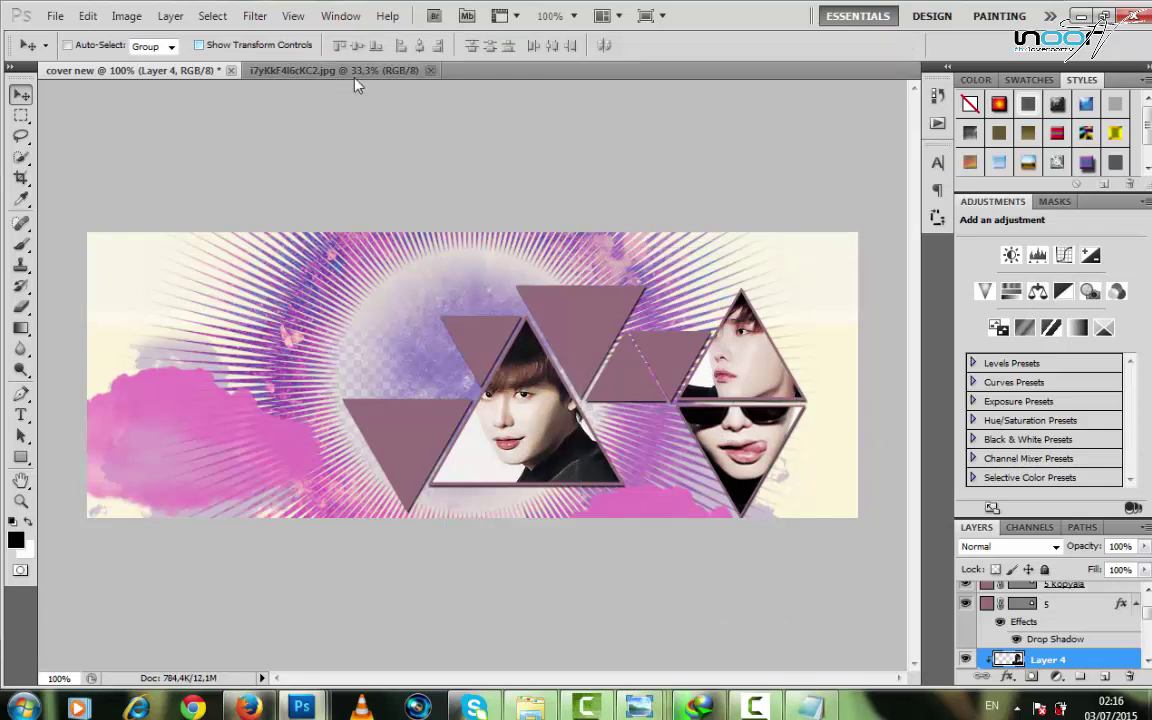
Open the photo Lee Jong Suk (1) and copy it into the cover directly above the "8 kopyala" layer.
scroll(1058, 612, up, 3)
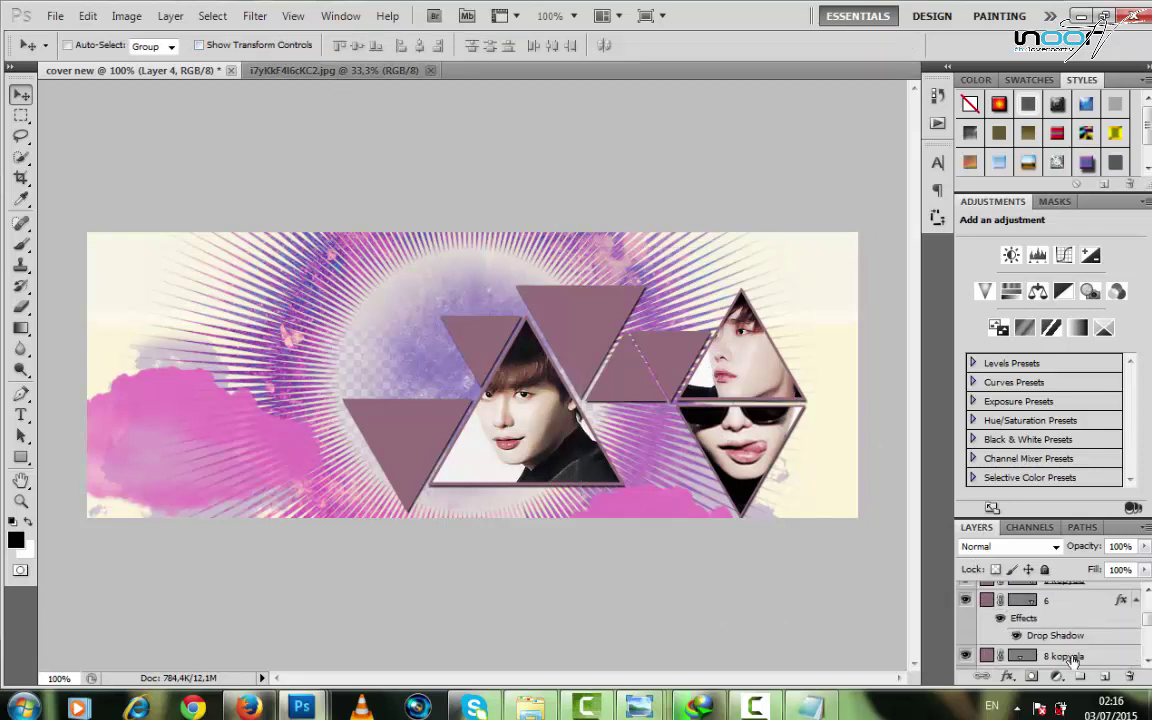
double_click(1060, 656)
click(55, 16)
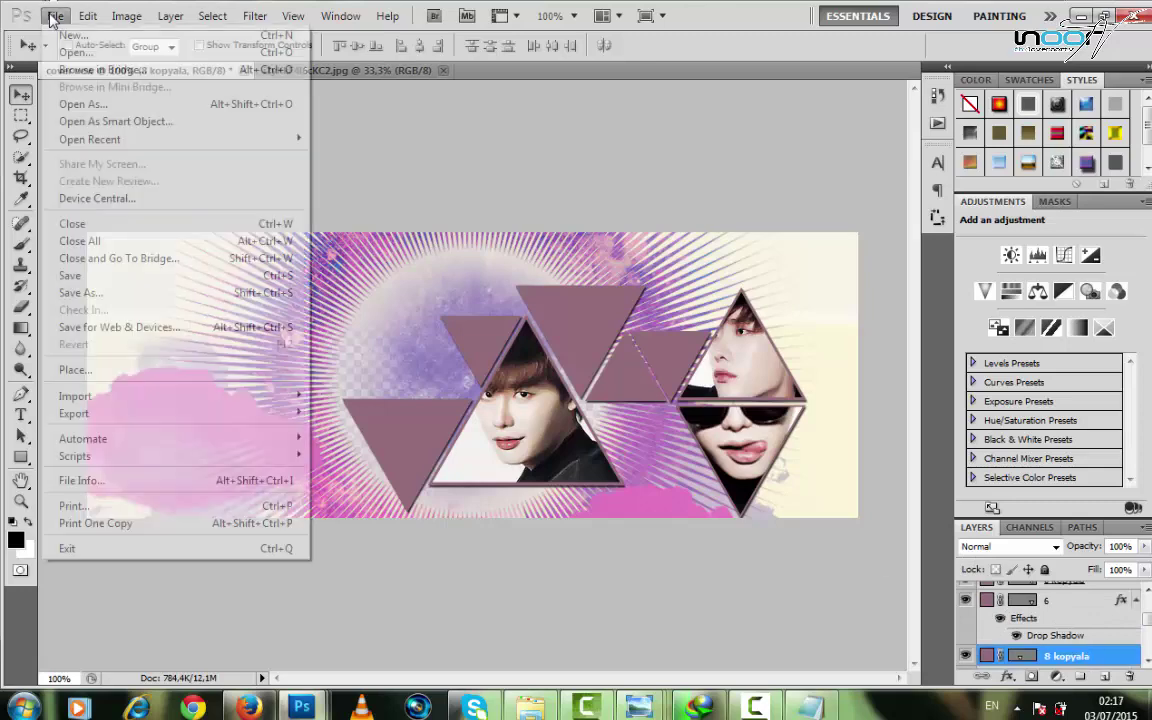
click(72, 49)
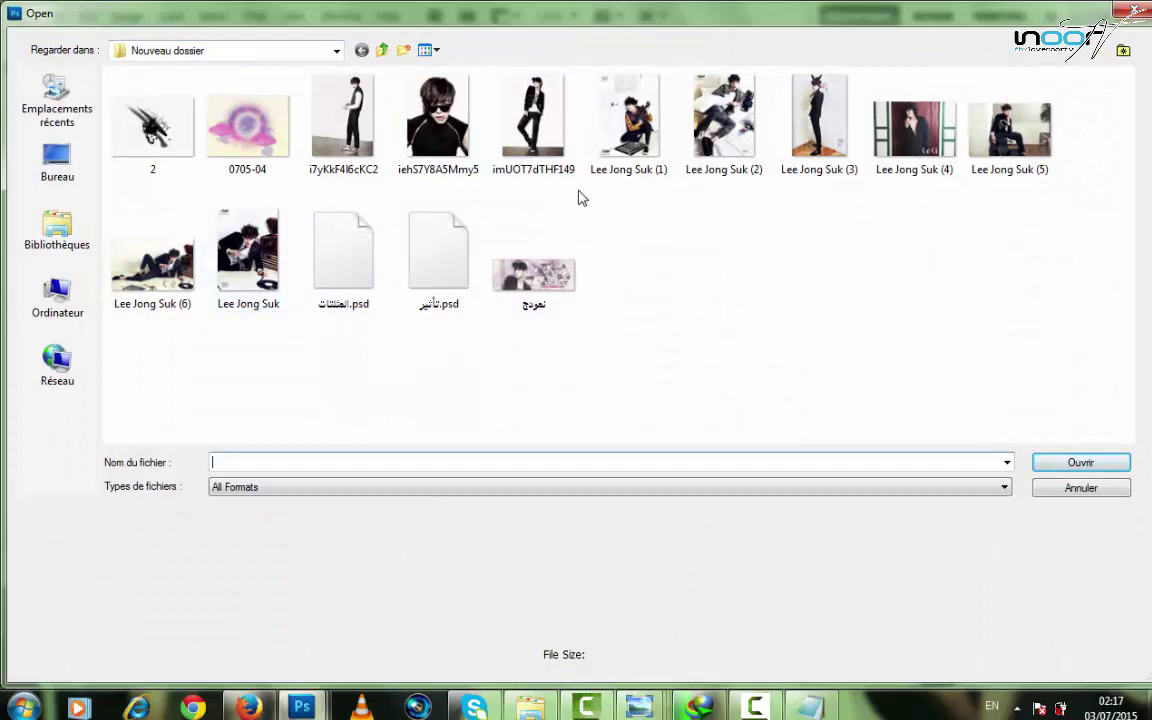
double_click(620, 149)
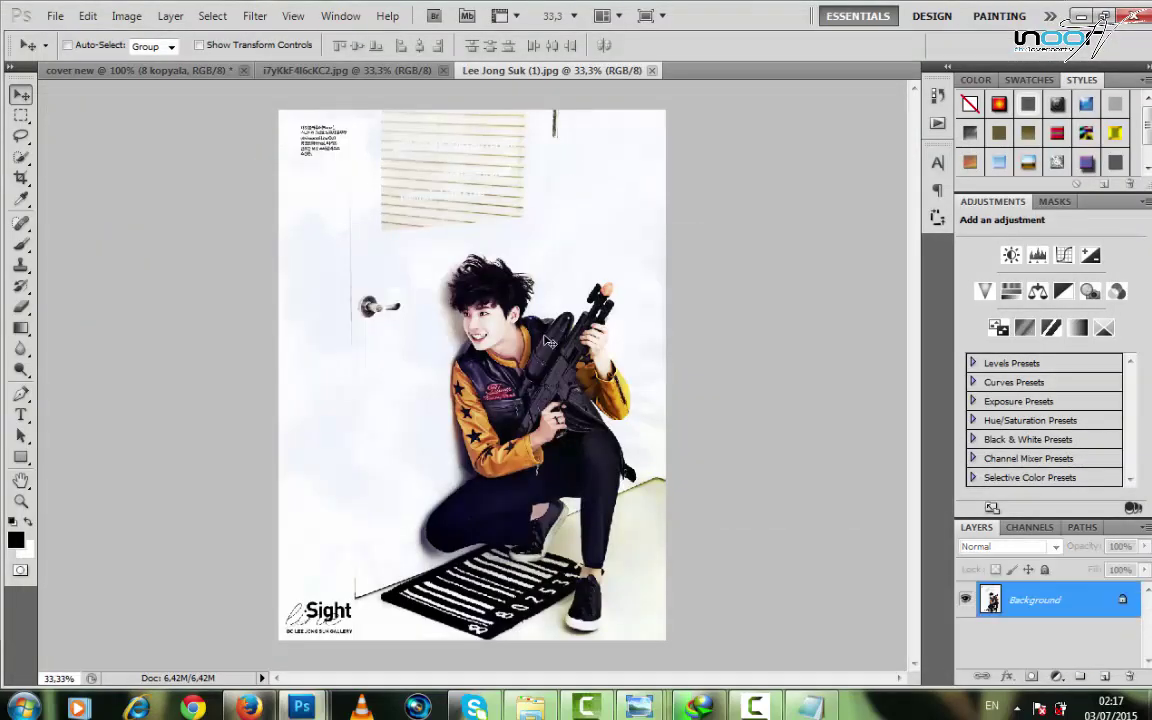
drag(185, 78, 460, 282)
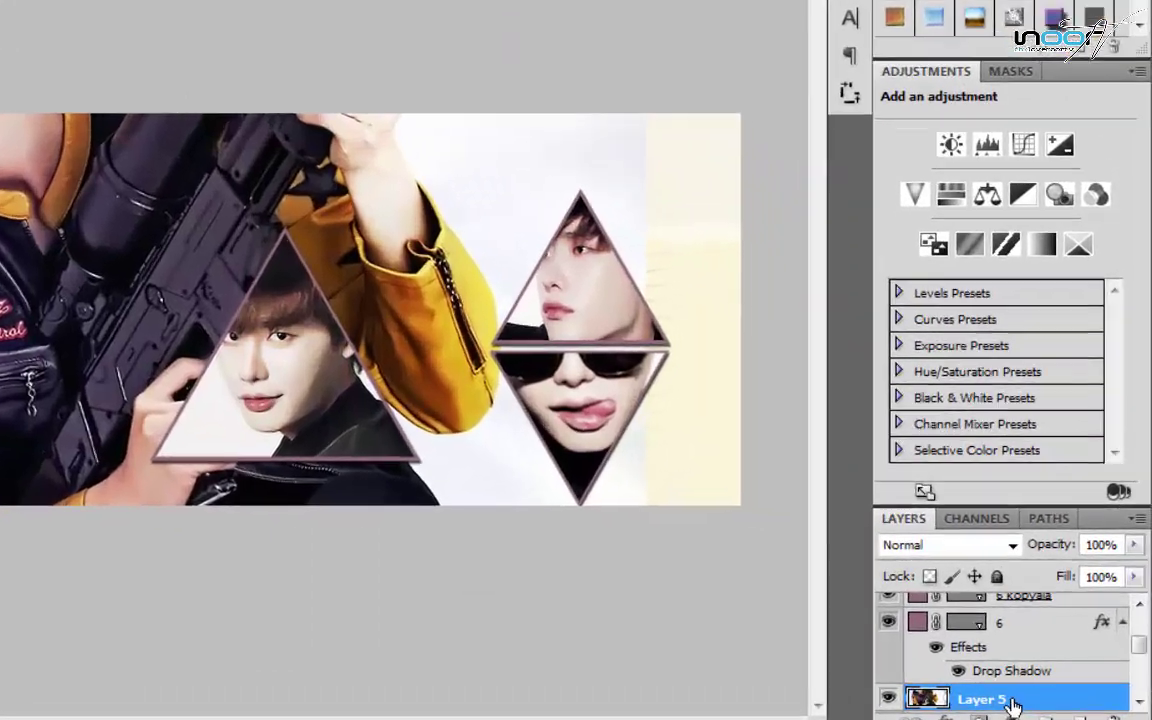
Clip the new photo to the lower-left "8 kopyala" triangle with a clipping mask and move the face into it.
right_click(1053, 660)
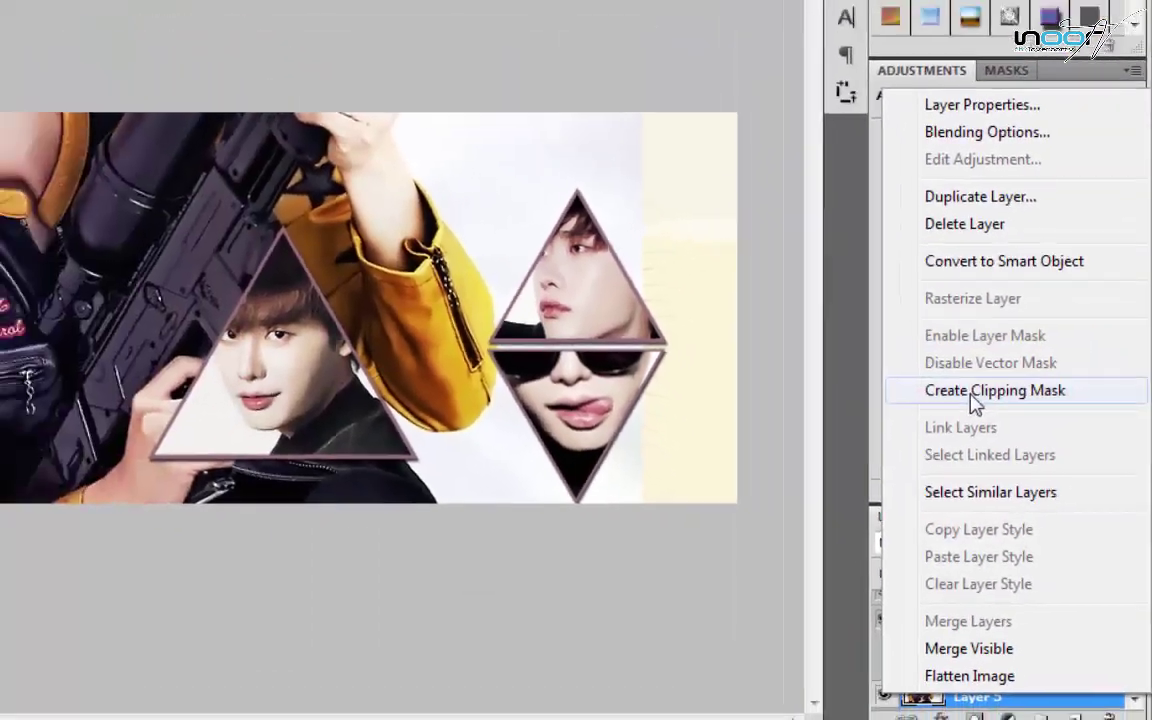
click(971, 394)
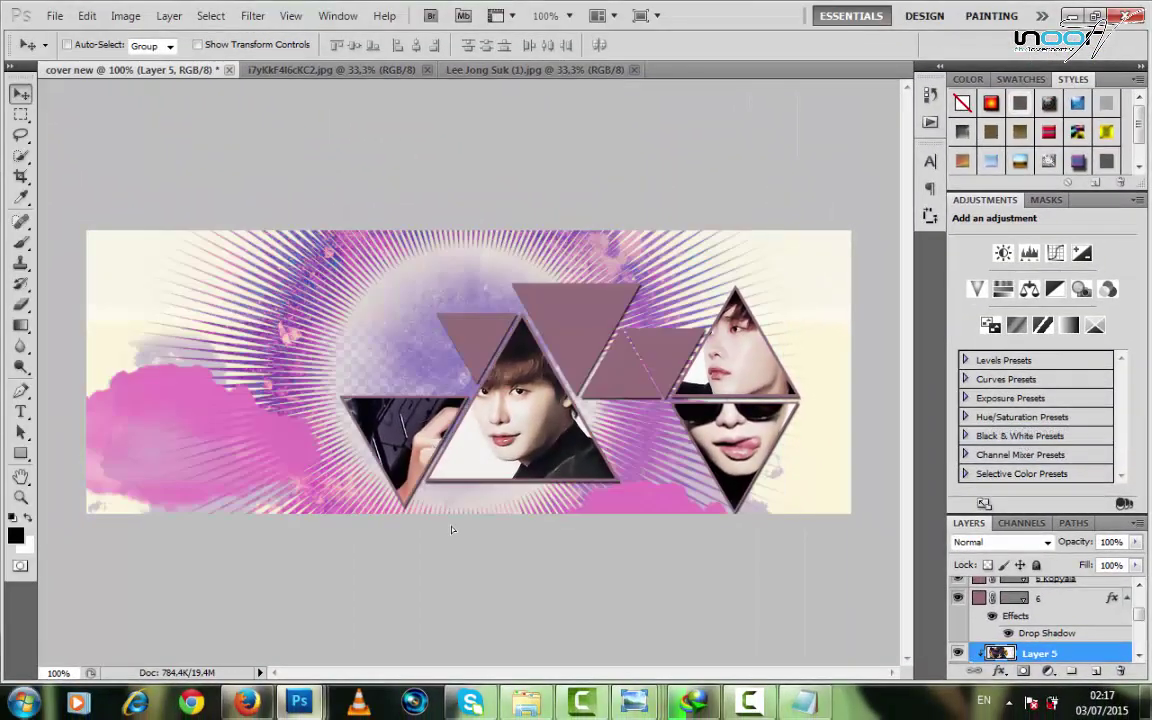
drag(451, 530, 463, 366)
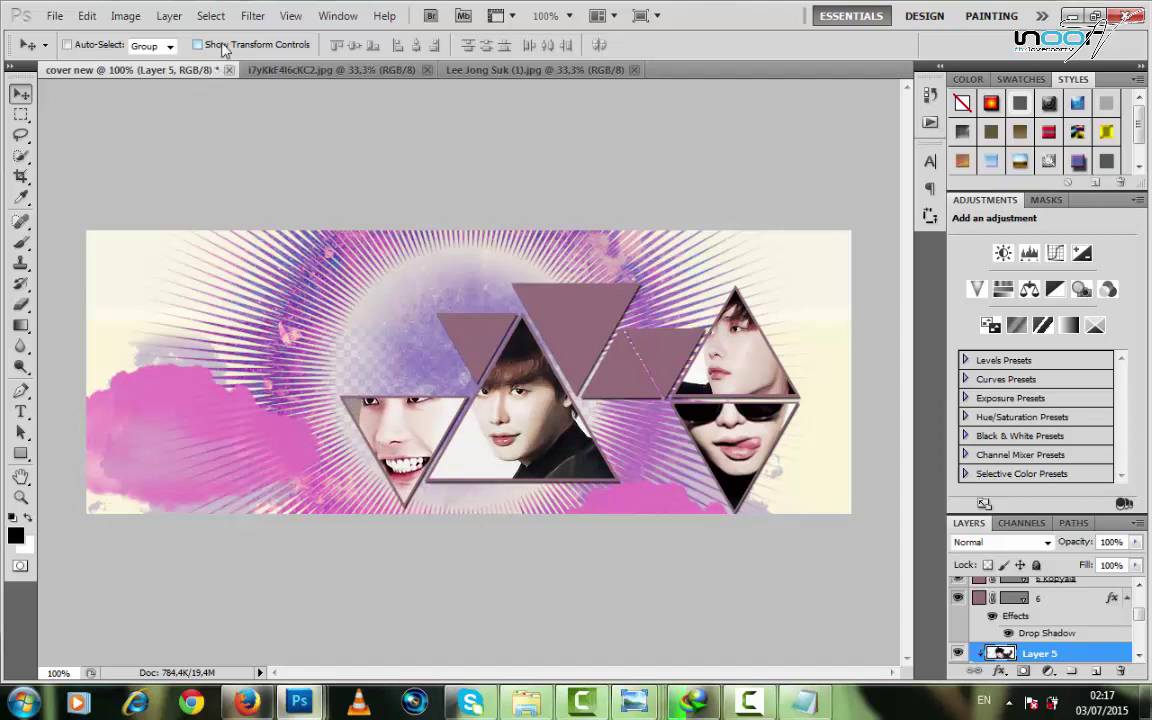
drag(455, 473, 456, 478)
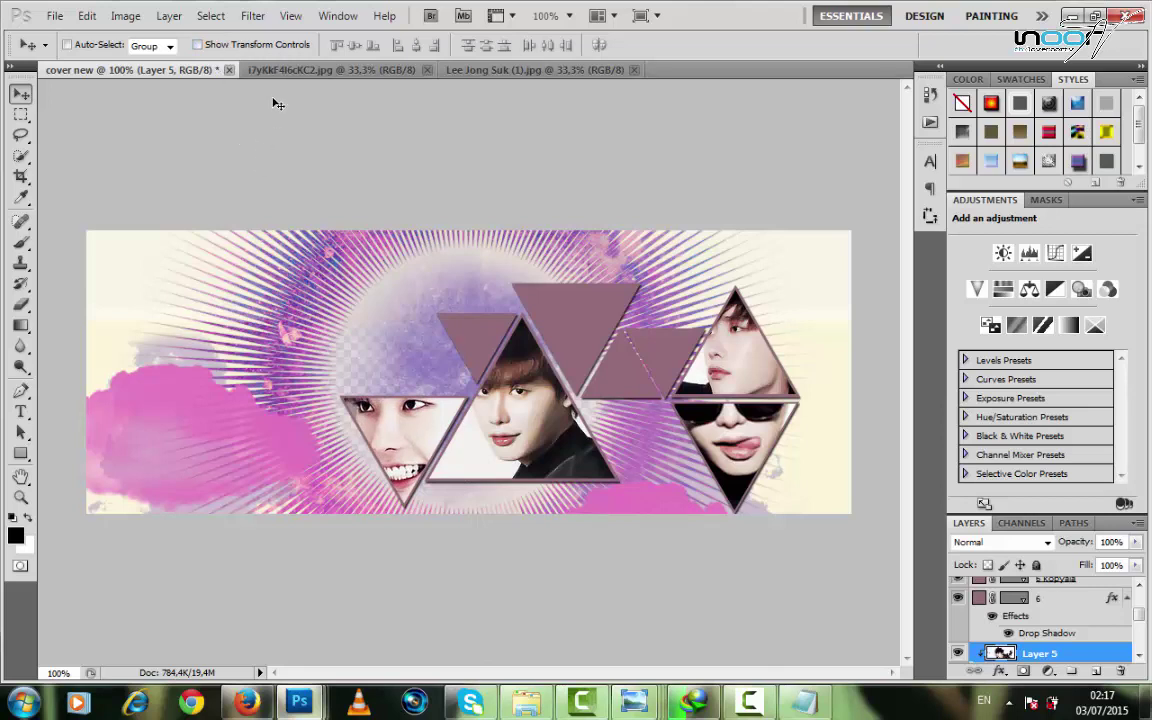
Show the transform controls, scale the lower-left triangle's photo down, and move it back over the triangle.
click(240, 46)
drag(337, 293, 594, 590)
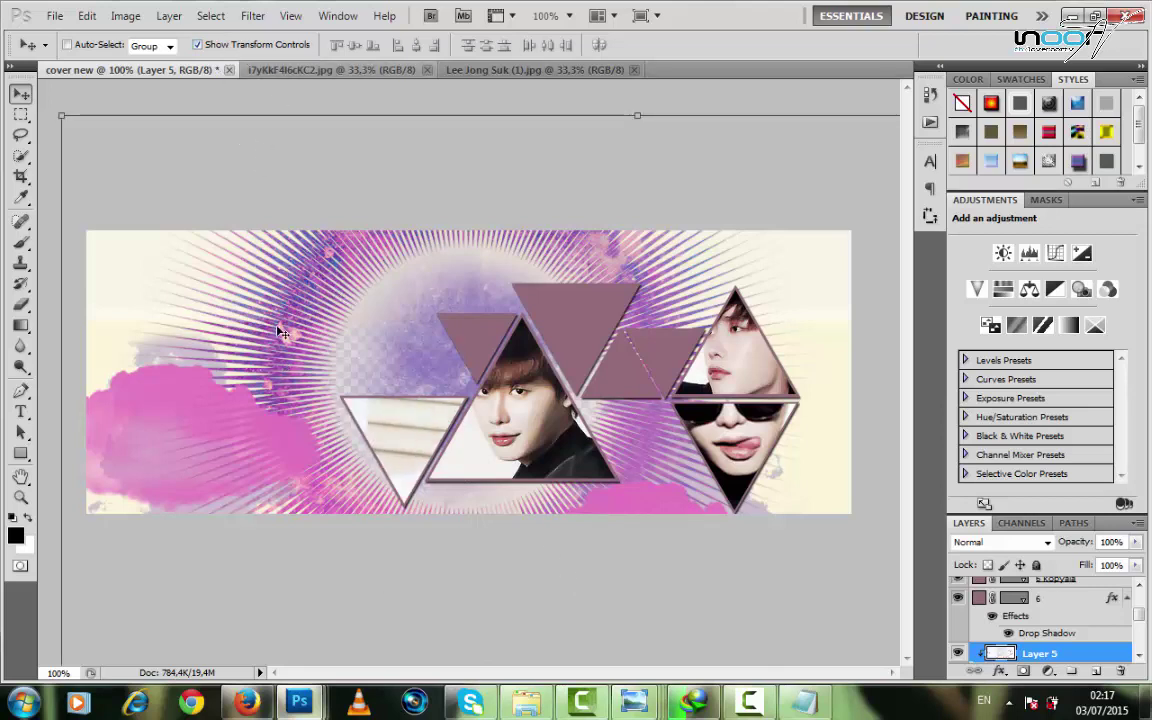
drag(62, 116, 754, 637)
key(Return)
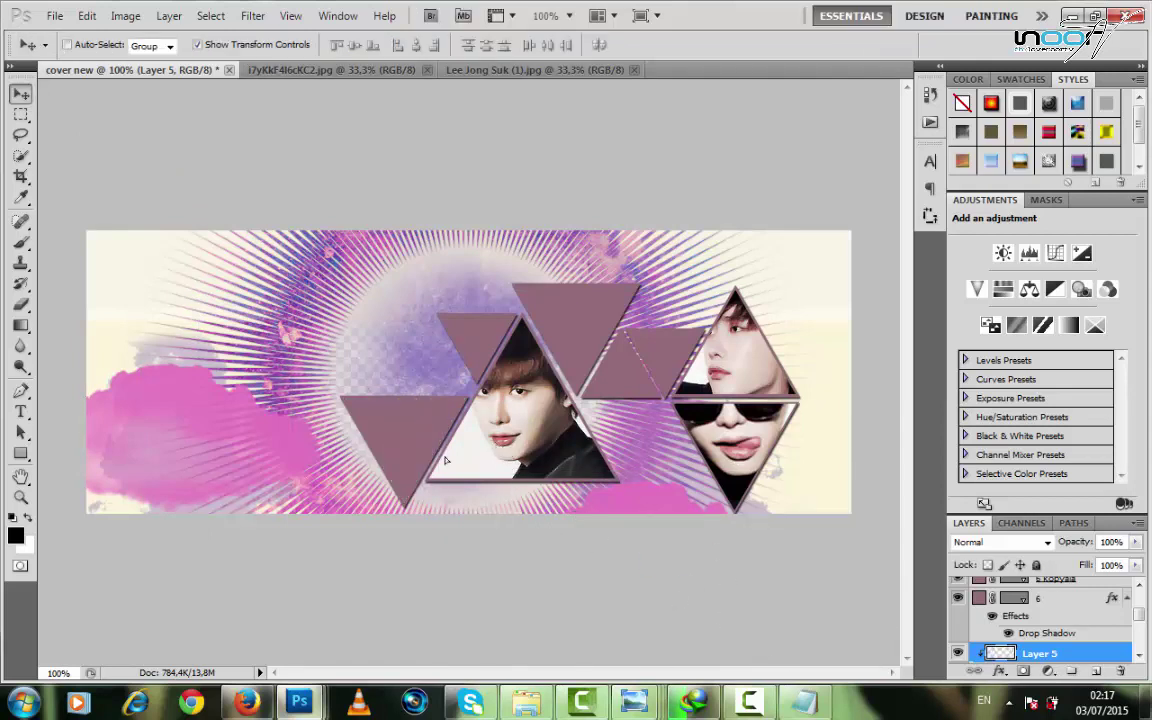
drag(446, 460, 425, 202)
drag(338, 251, 248, 202)
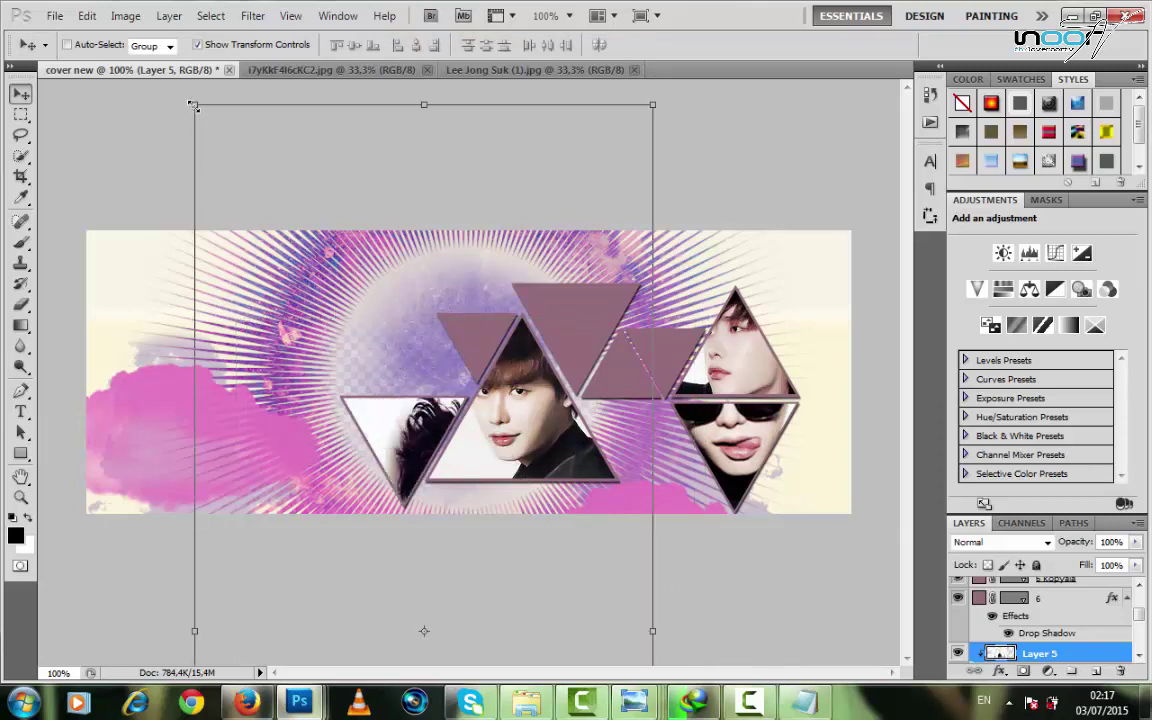
Fit the smiling face inside the lower-left triangle at about 113% width and 78% height, and hide the transform controls.
drag(194, 105, 170, 257)
drag(535, 560, 513, 380)
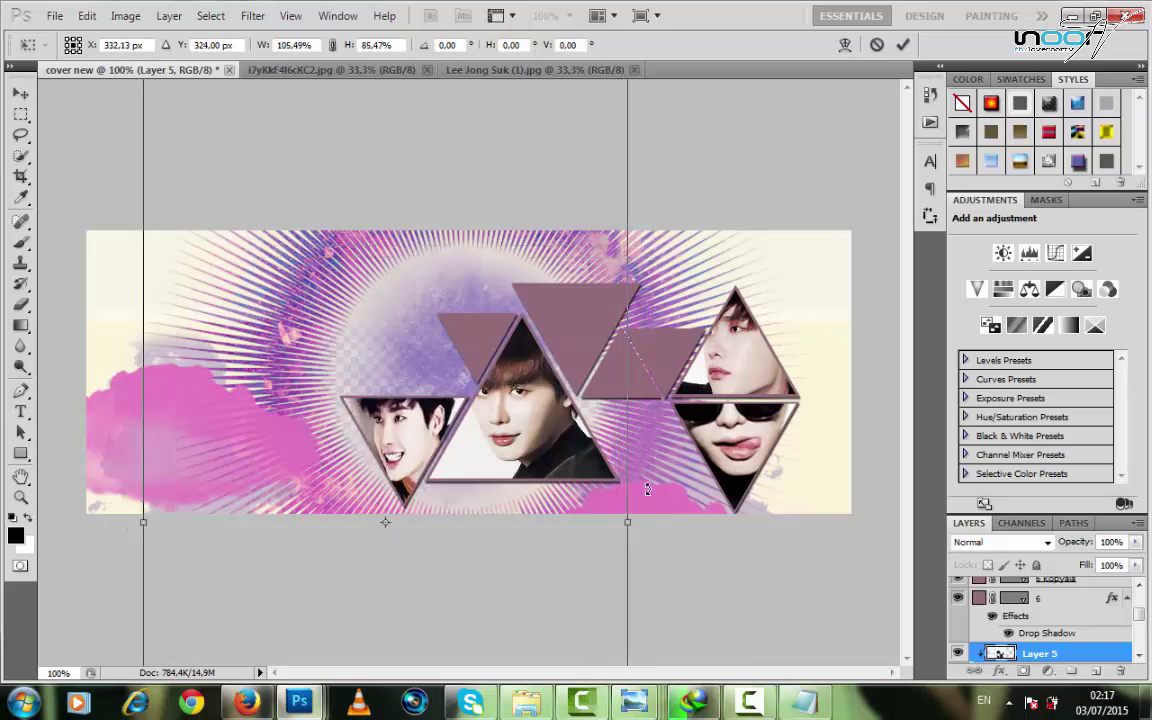
drag(630, 522, 663, 522)
drag(580, 512, 572, 552)
drag(398, 95, 398, 177)
drag(481, 590, 483, 475)
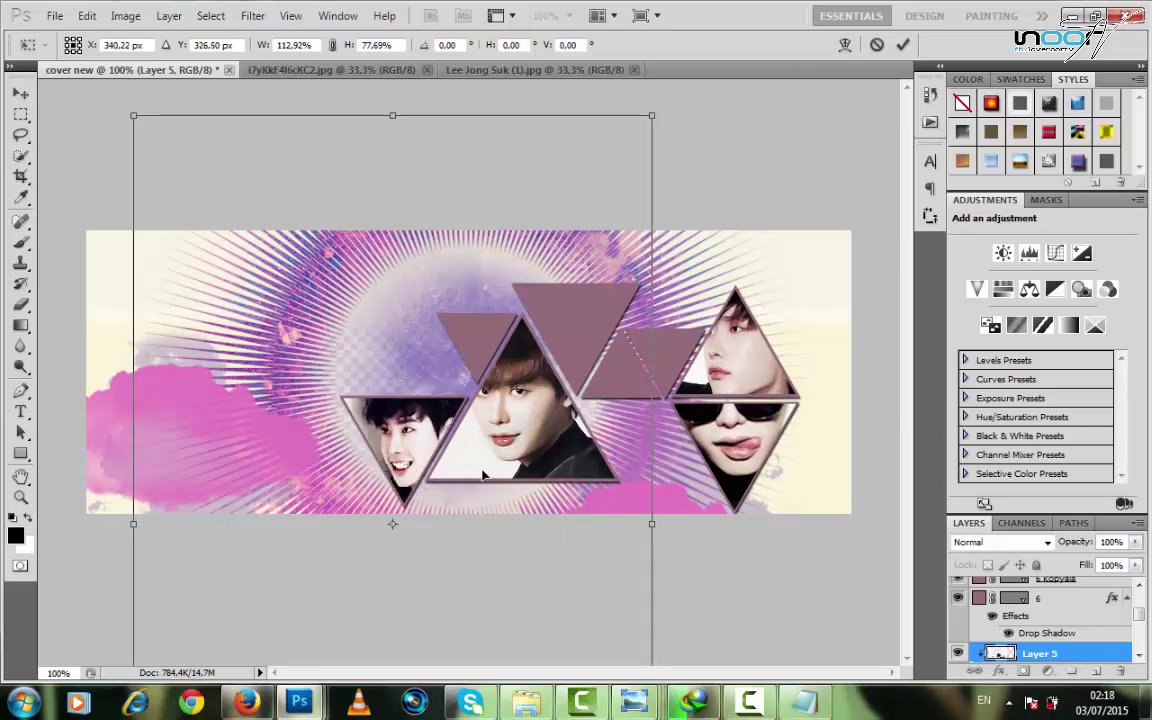
click(905, 45)
click(291, 47)
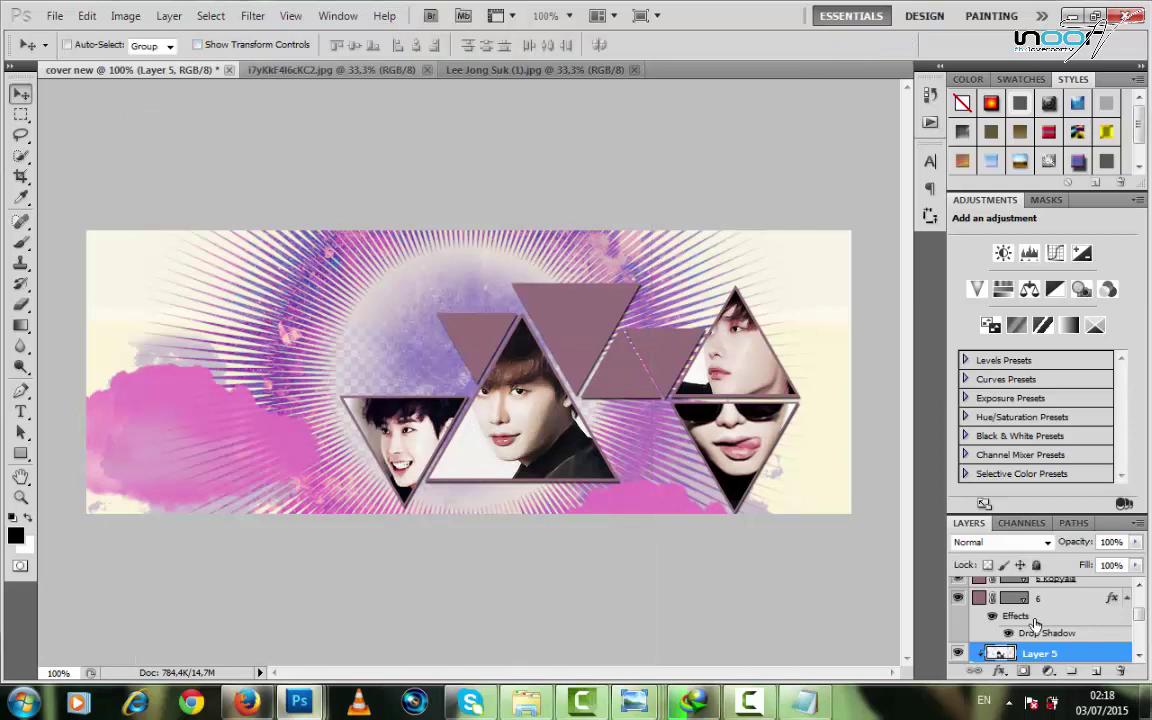
Select the "2 kopyala" layer in the cover and open the photo Lee Jong Suk (4).
scroll(1050, 615, down, 5)
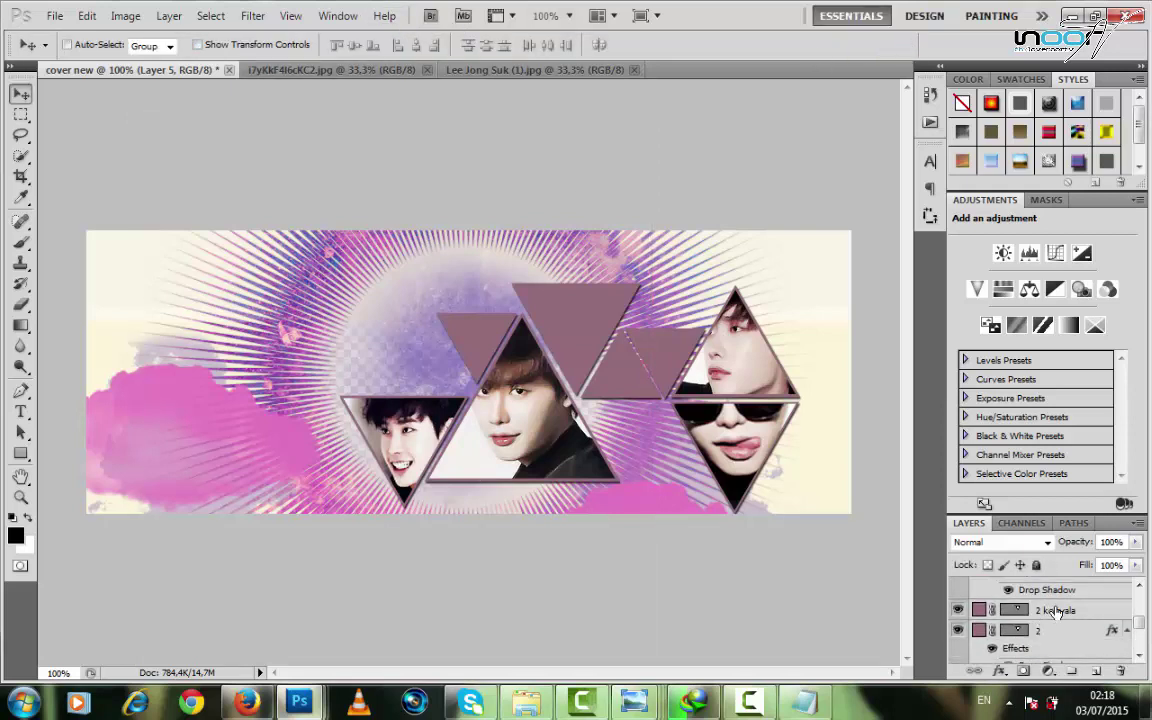
click(1057, 612)
click(55, 16)
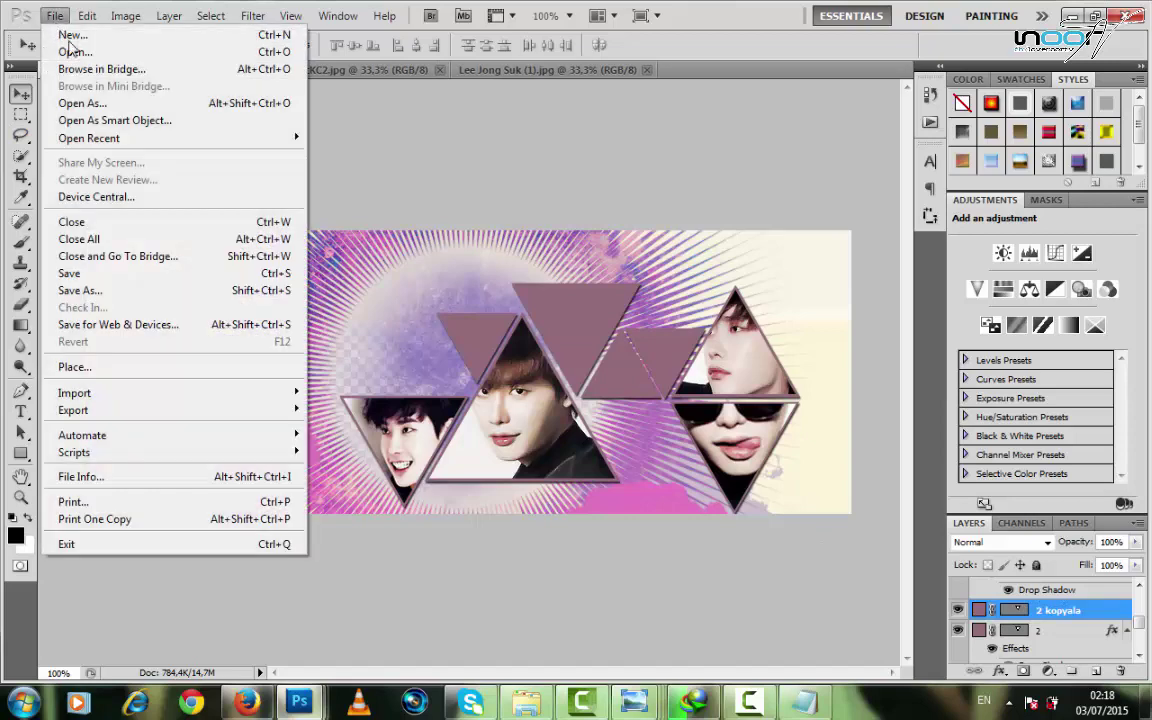
click(72, 50)
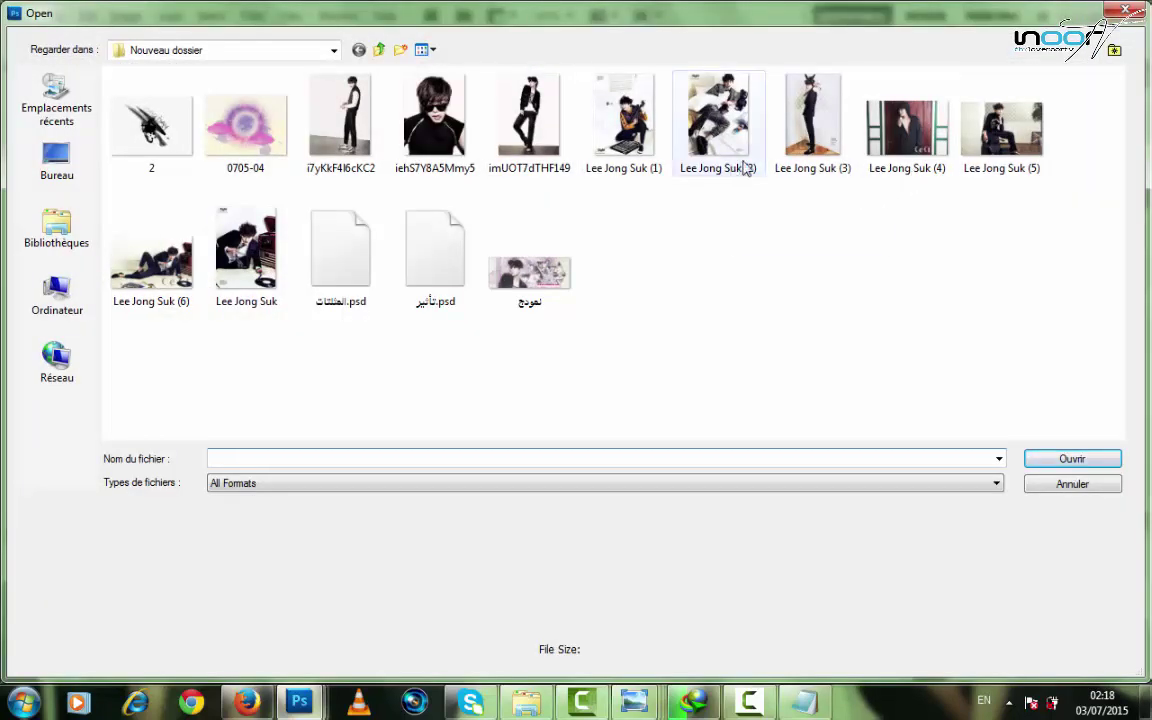
click(882, 163)
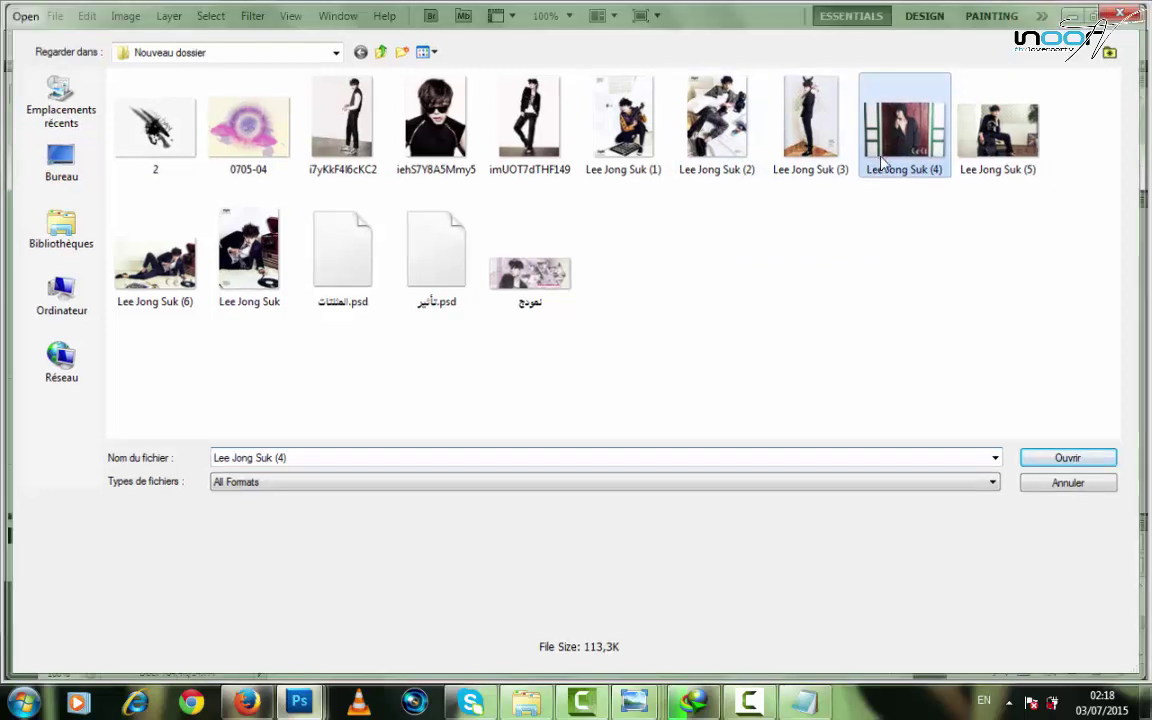
key(Return)
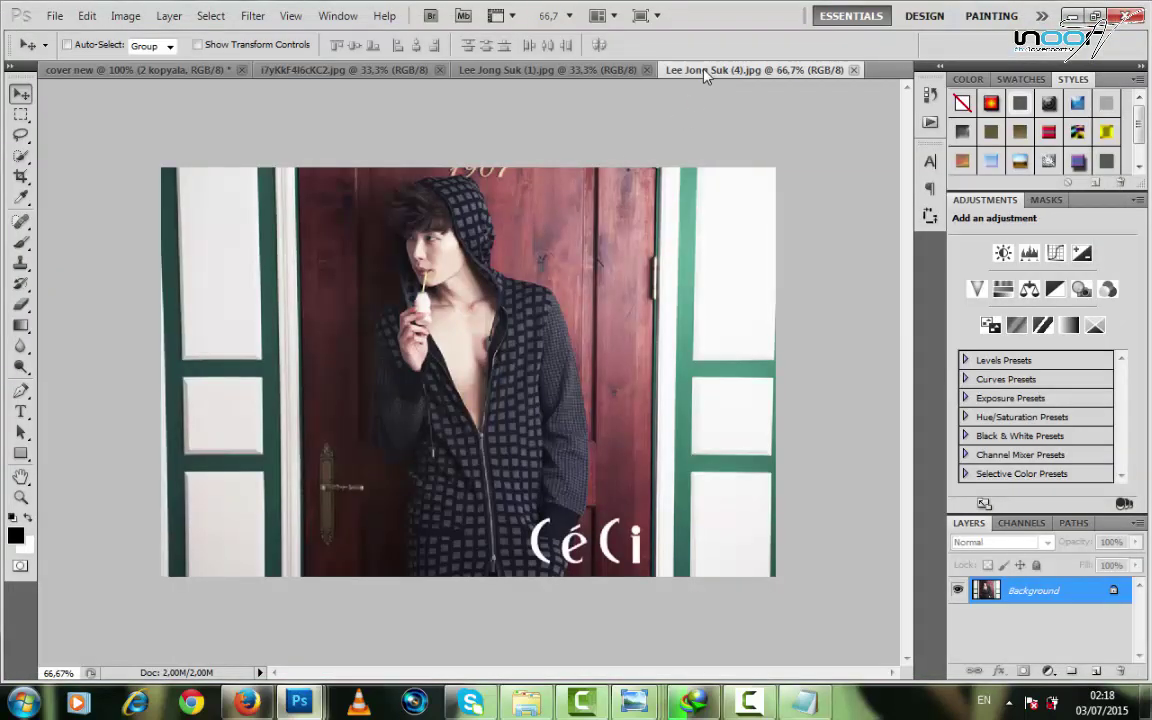
Float the hooded photo in its own window, copy it into the cover above "2 kopyala", and close the source image.
drag(705, 75, 662, 128)
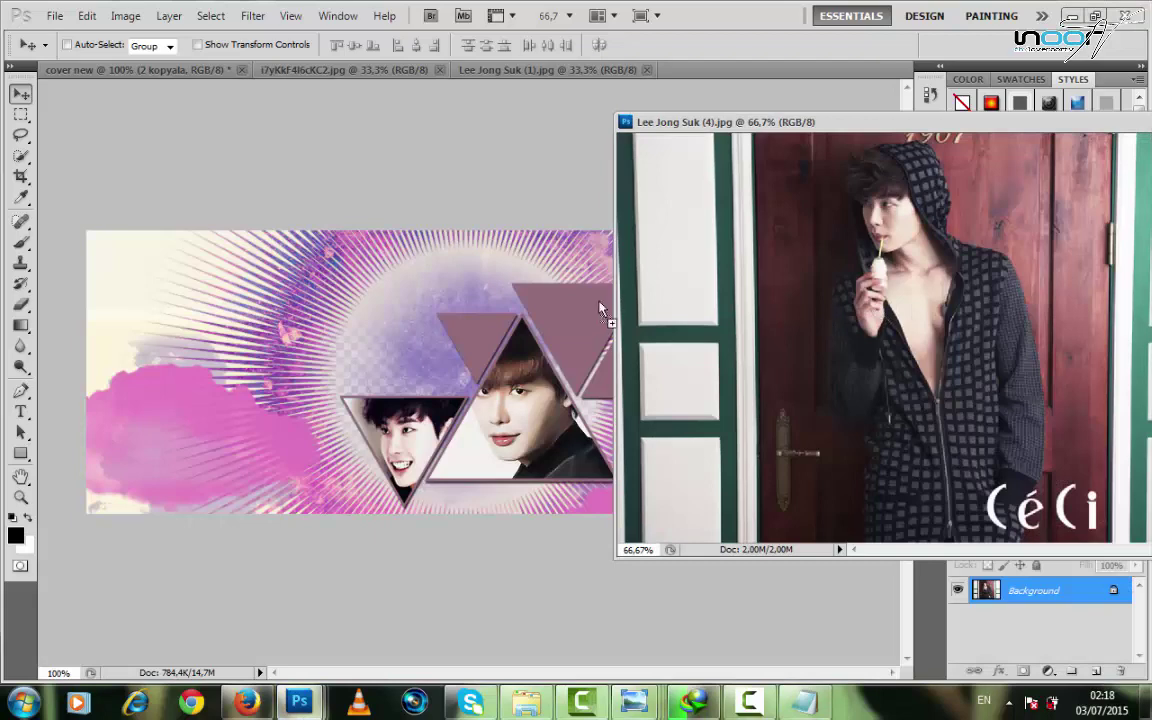
drag(600, 308, 600, 308)
drag(1030, 122, 754, 168)
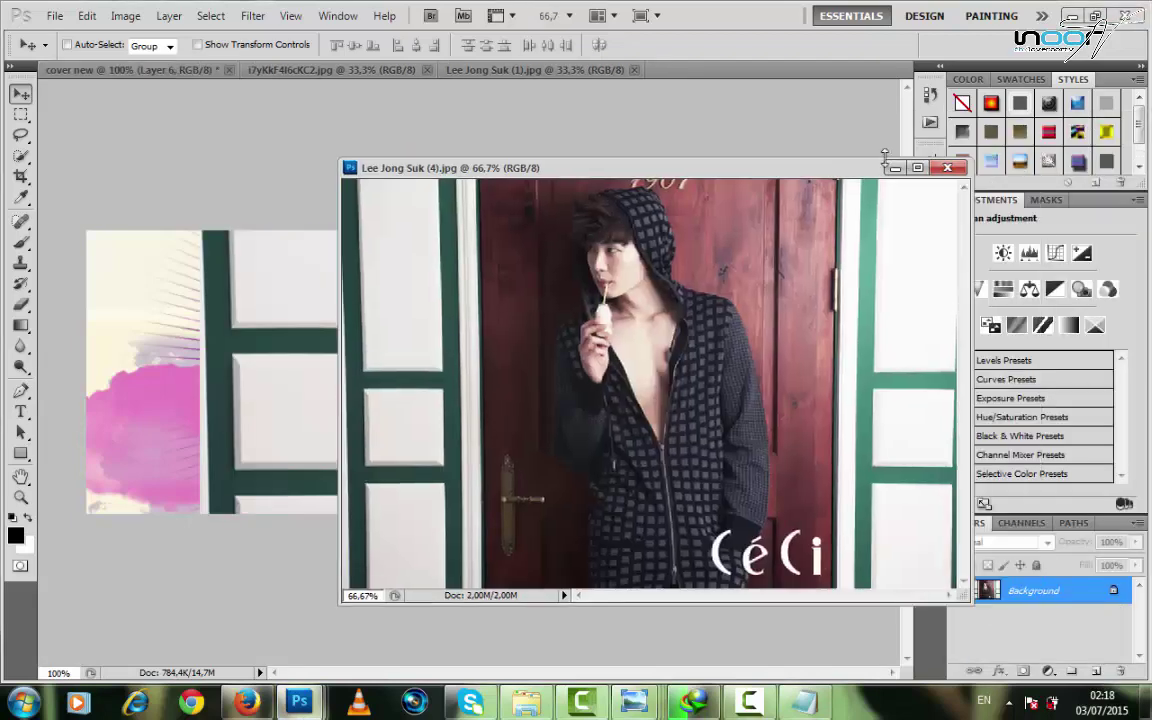
click(947, 168)
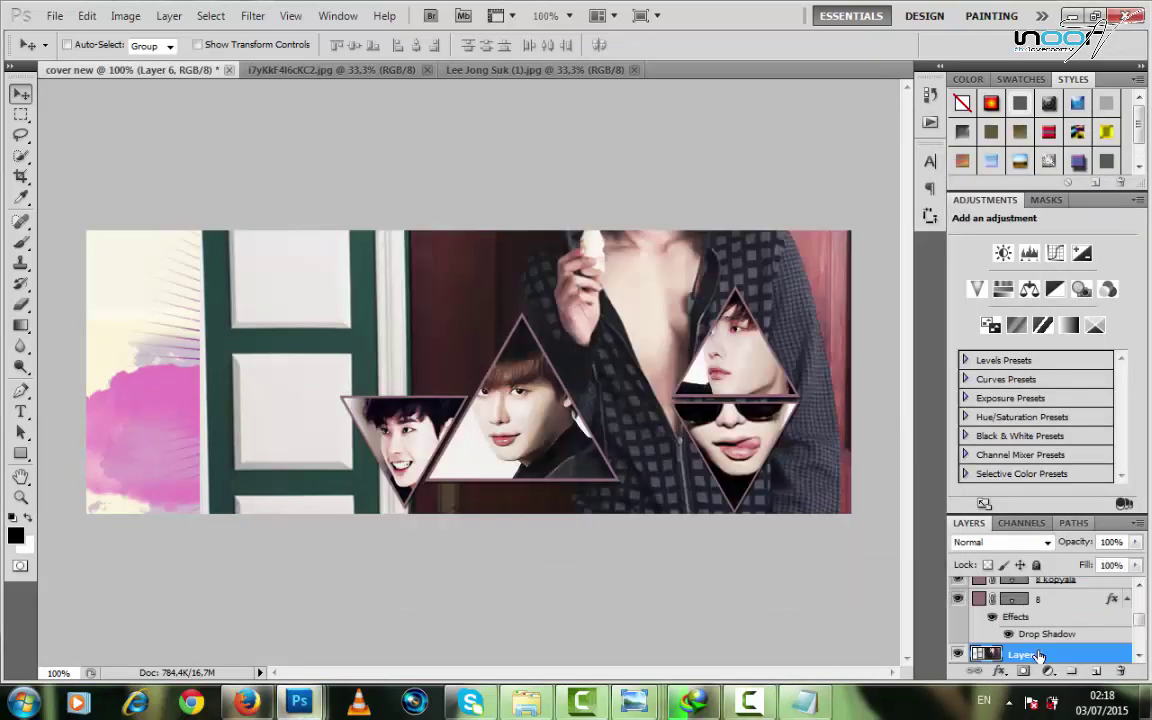
Clip the hooded photo to the upper-middle "2 kopyala" triangle with a clipping mask and position the face inside it.
right_click(1040, 655)
click(1037, 429)
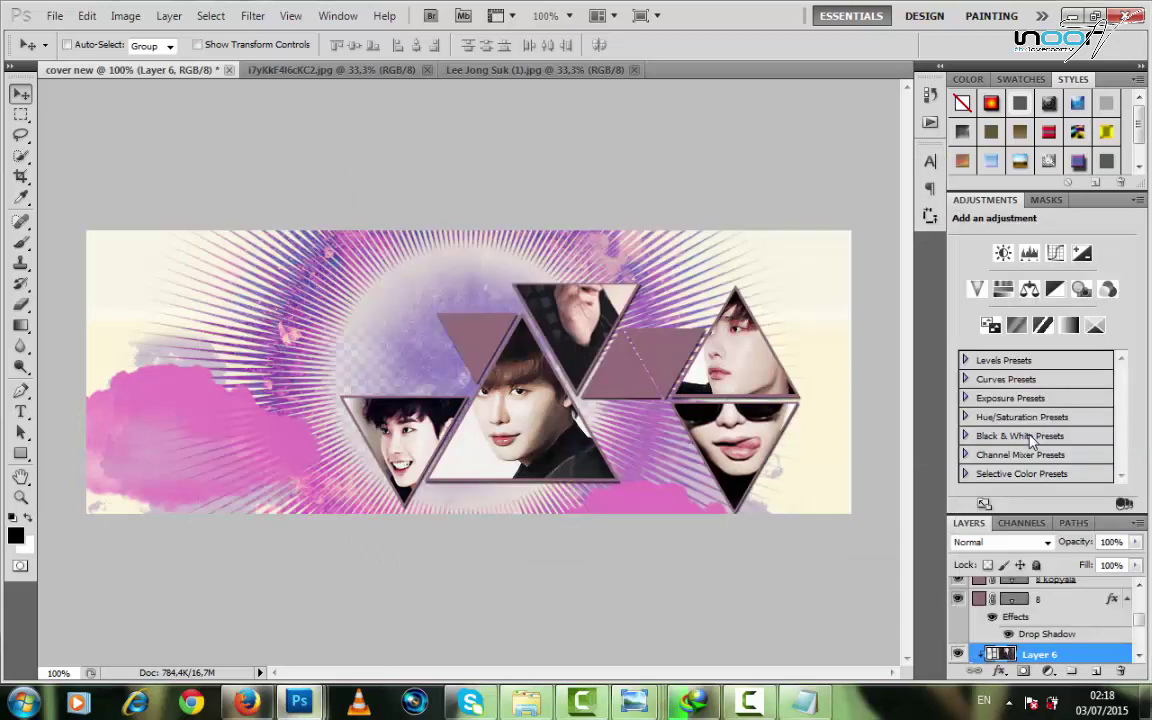
drag(611, 337, 640, 361)
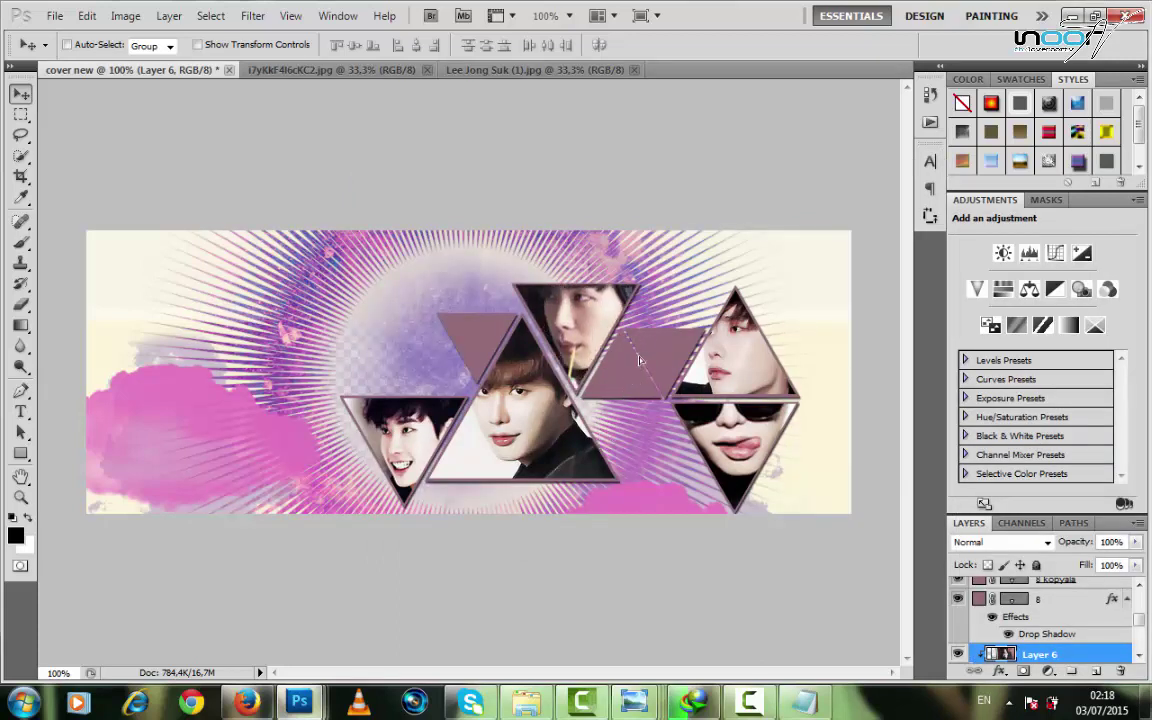
Select the "3 kopyala" layer in the cover and open the photo Lee Jong Suk (3).
scroll(1053, 622, down, 4)
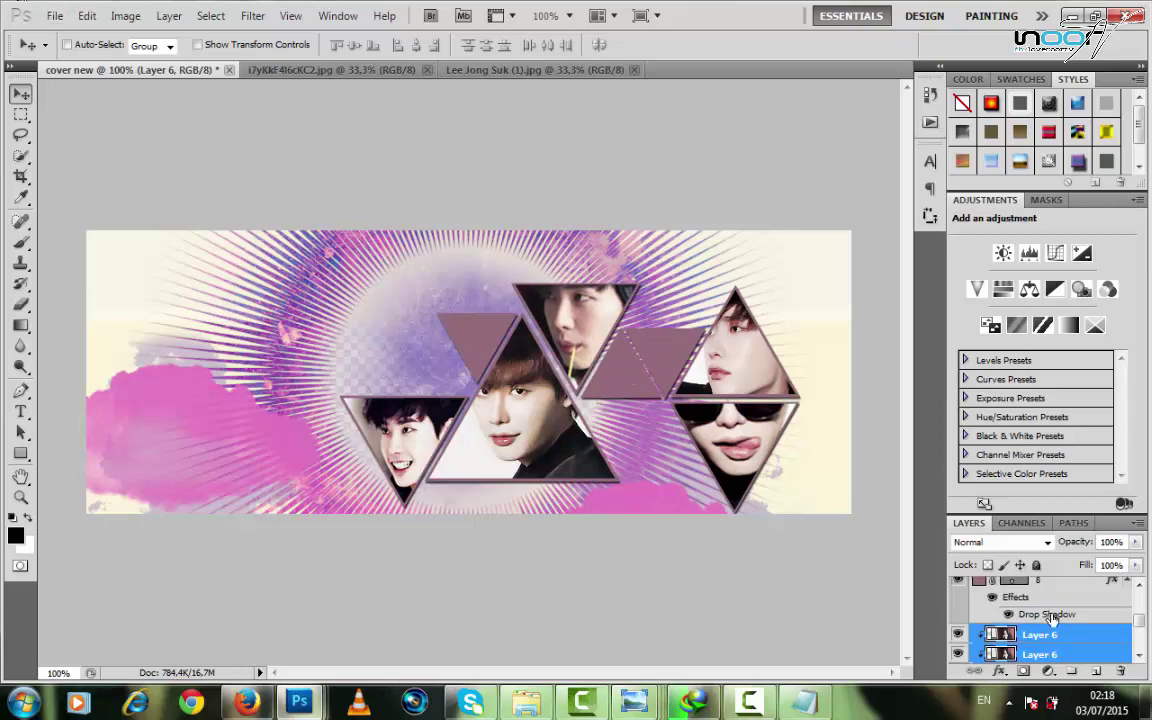
click(1057, 628)
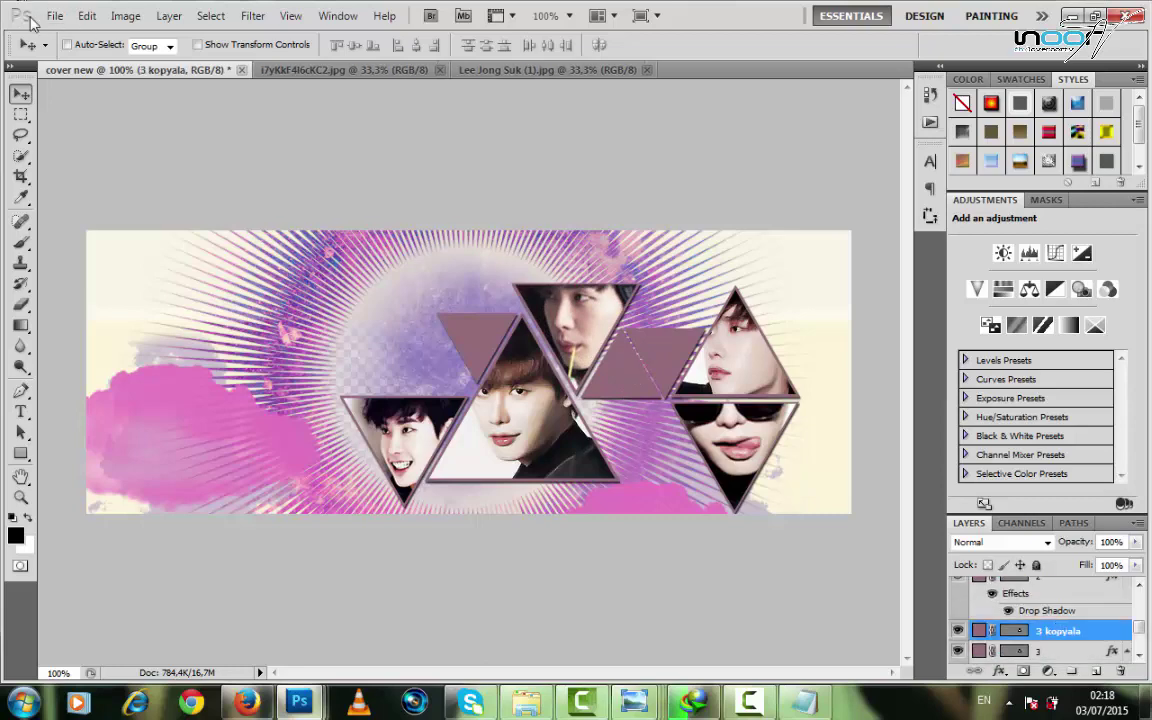
click(55, 17)
click(80, 48)
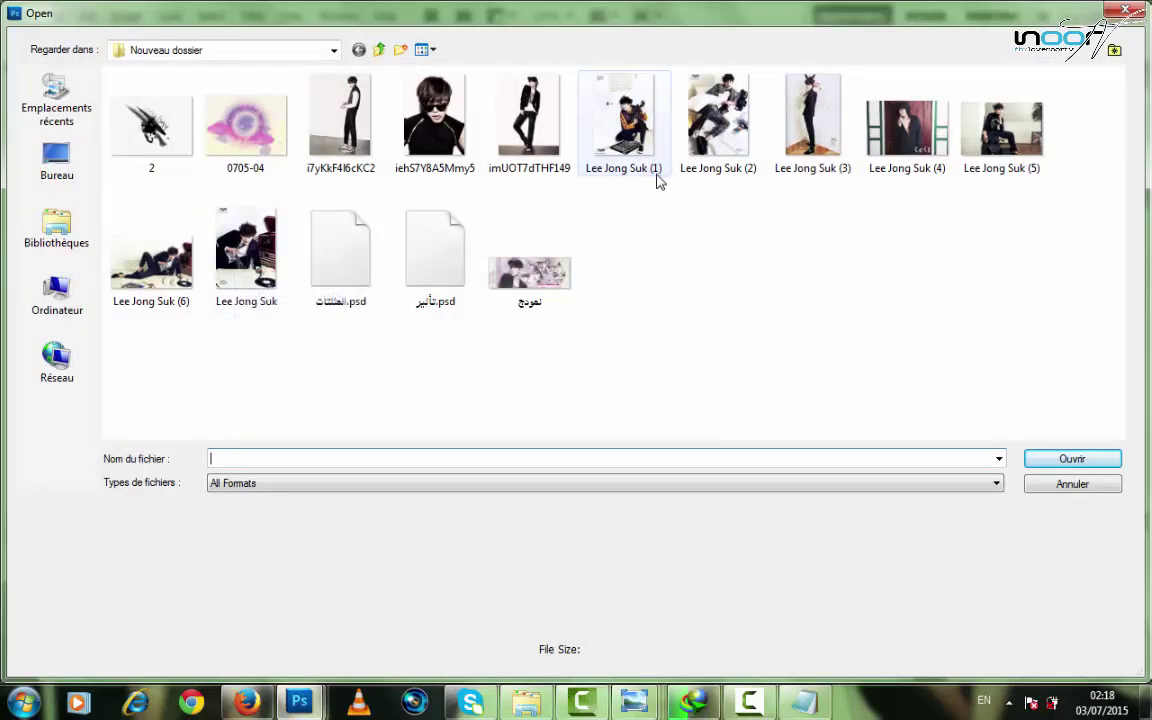
double_click(812, 118)
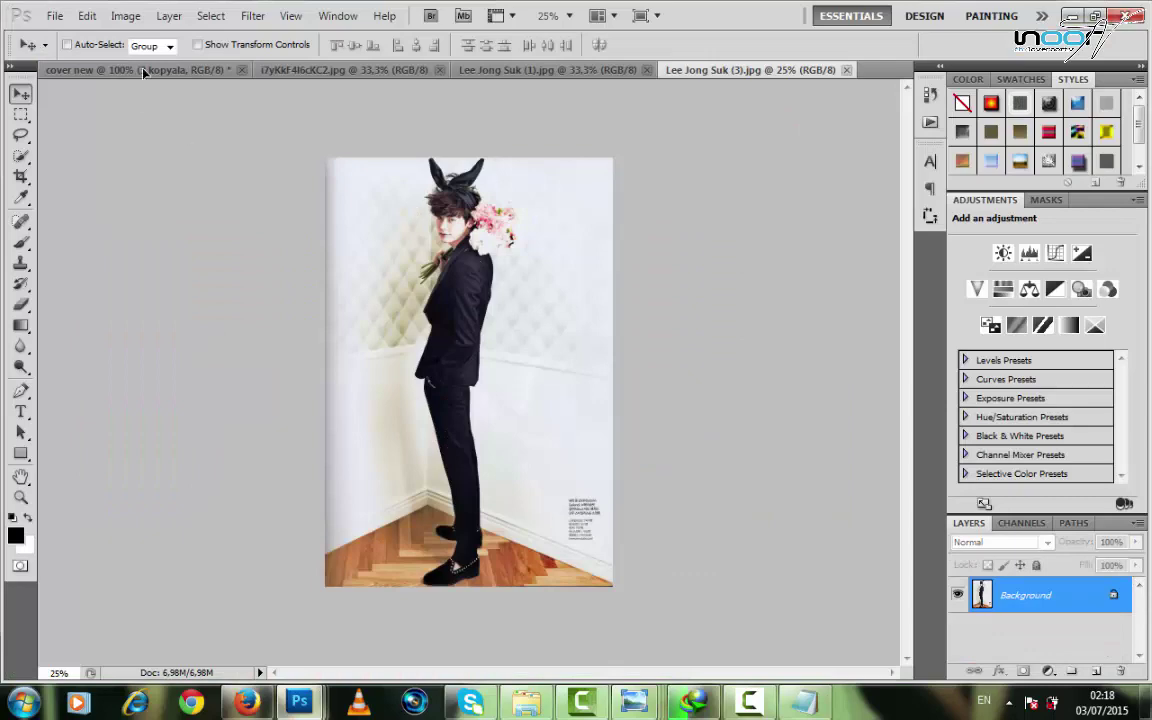
Copy the rabbit-ears photo into the cover above "3 kopyala" and clip it to that small triangle with a clipping mask.
drag(143, 72, 390, 196)
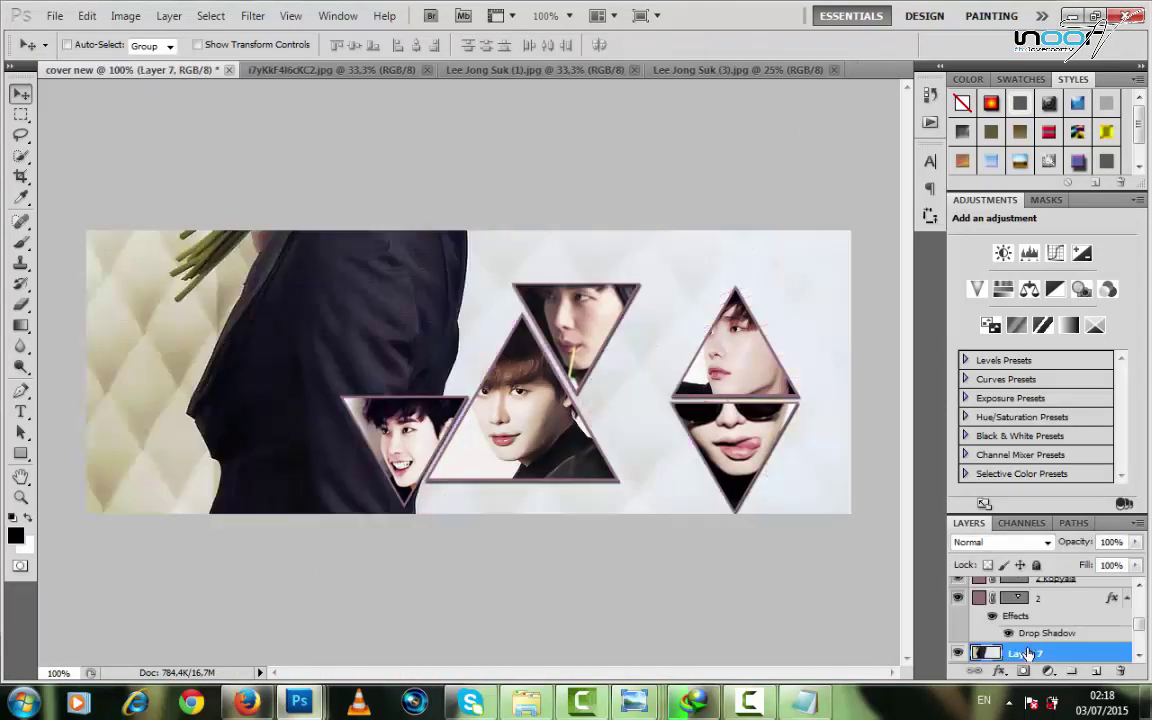
right_click(1027, 654)
click(1069, 428)
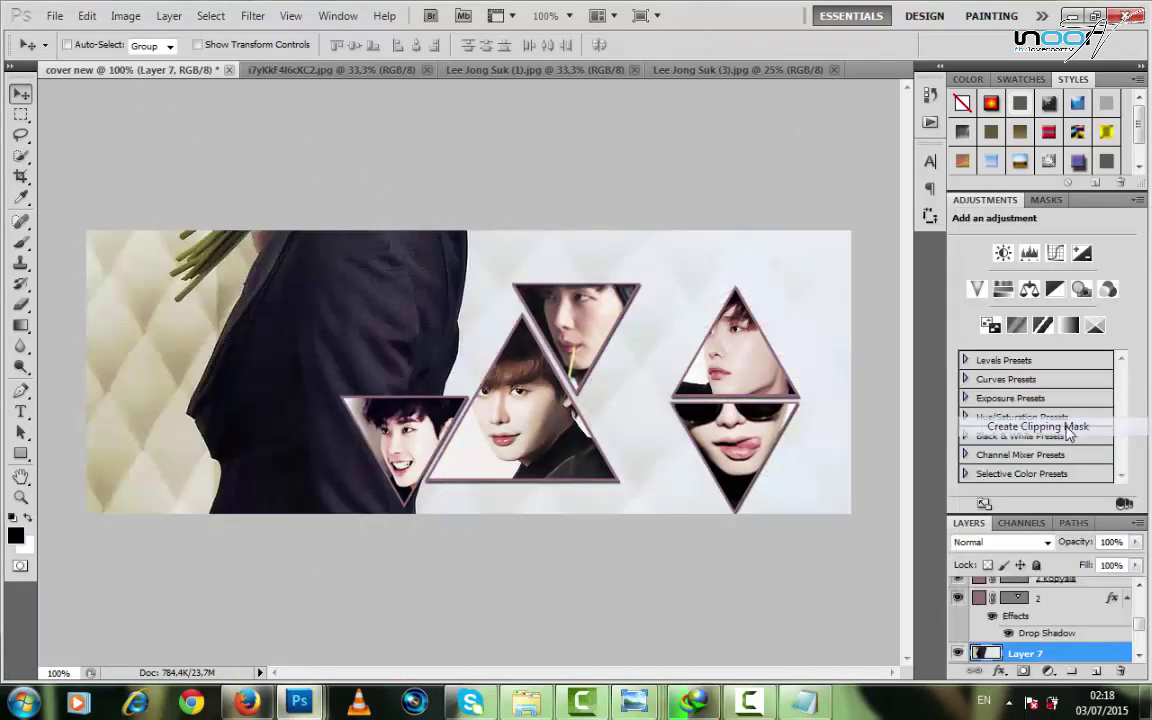
drag(655, 378, 743, 514)
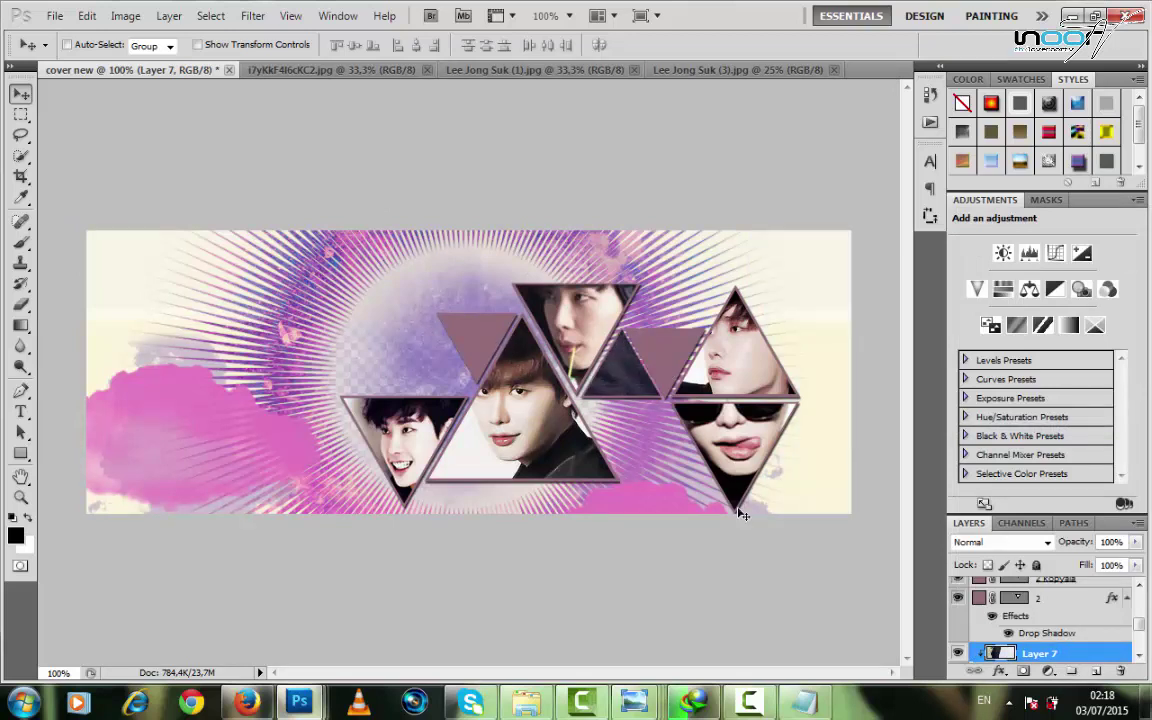
Show the transform controls and shrink the rabbit-ears photo in two passes, bringing the face towards the "3 kopyala" triangle.
click(200, 45)
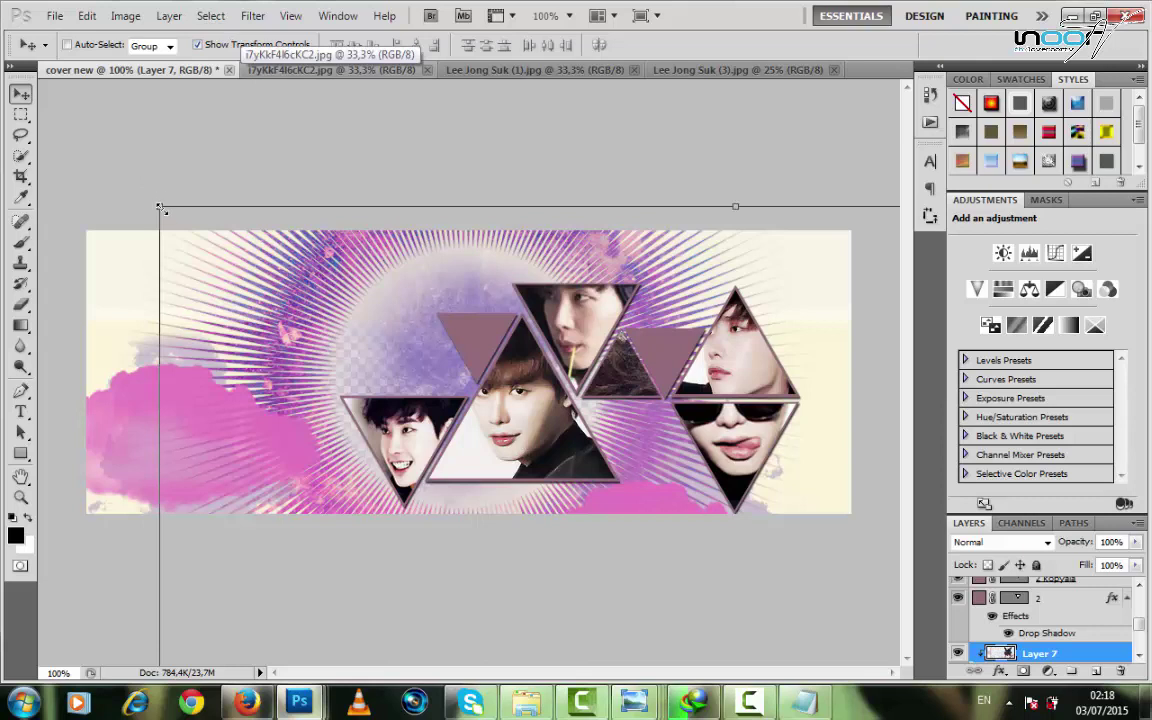
drag(158, 207, 754, 640)
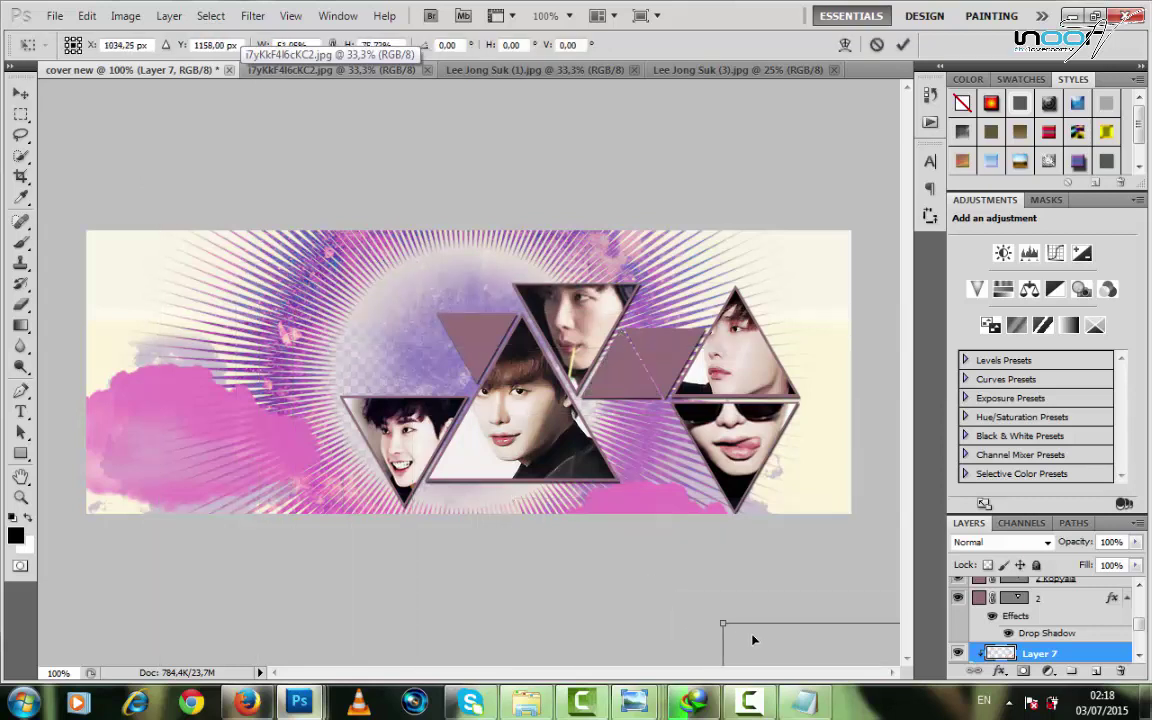
key(Return)
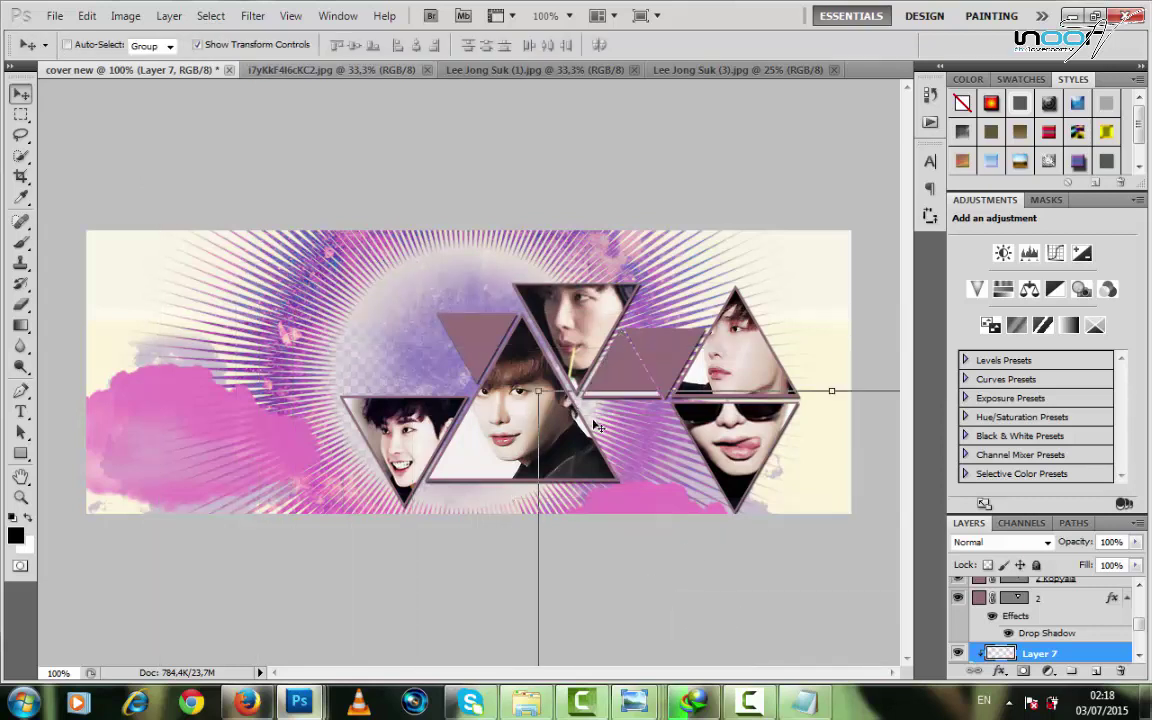
drag(734, 484, 600, 338)
drag(504, 310, 435, 240)
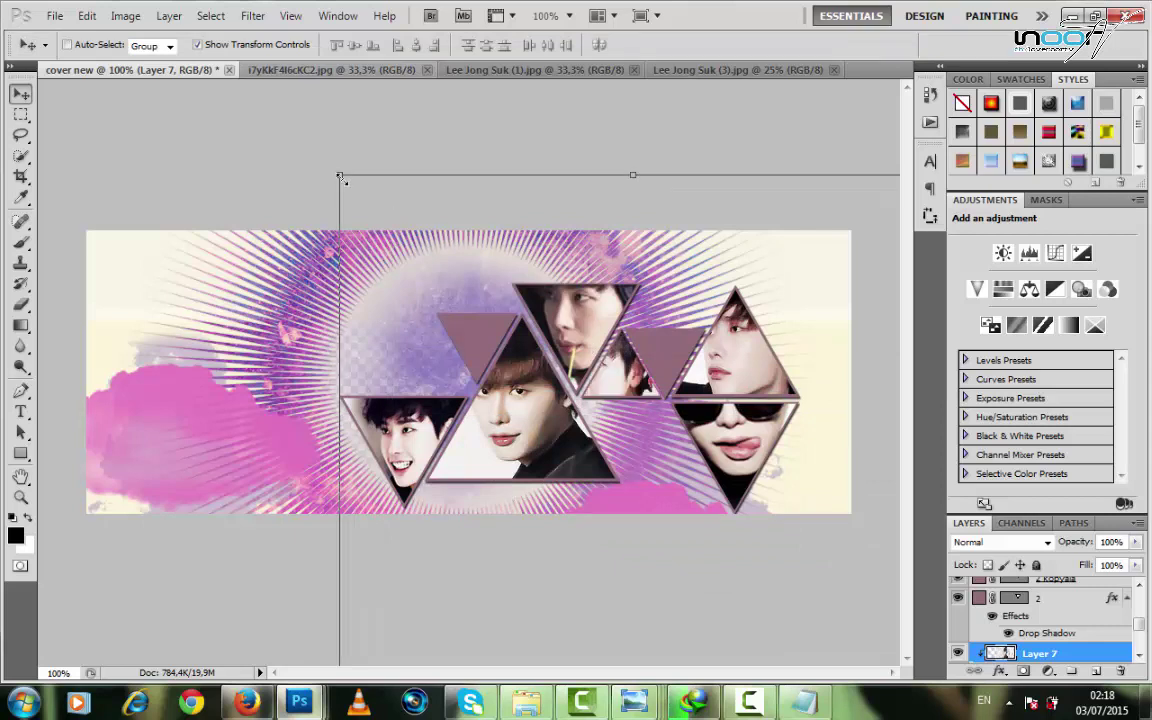
drag(340, 178, 611, 340)
key(Return)
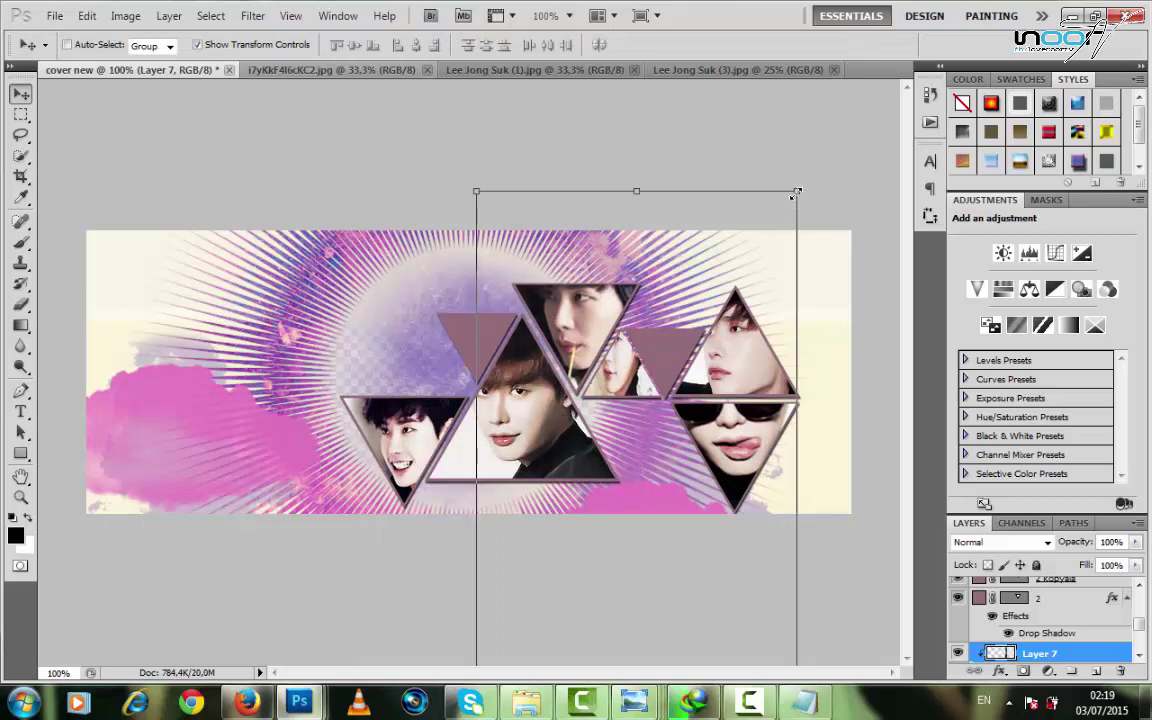
Fit the face inside the "3 kopyala" triangle at about 110% width and 85% height, and hide the transform controls.
drag(794, 195, 781, 308)
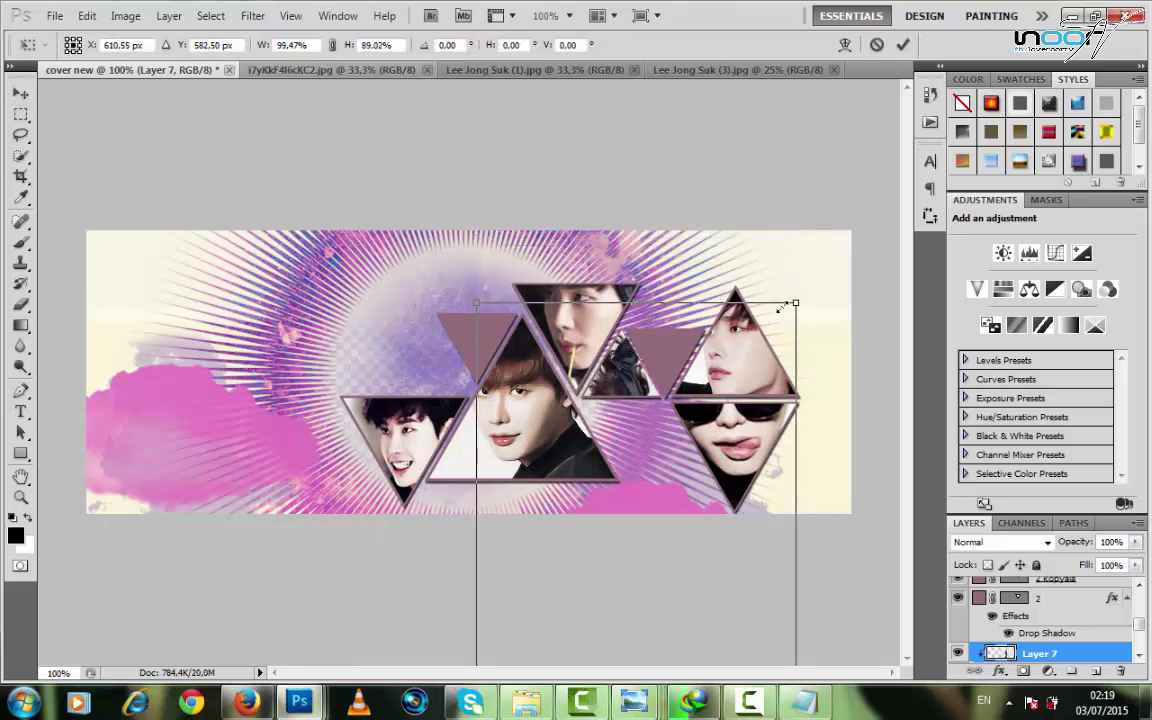
drag(676, 540, 684, 456)
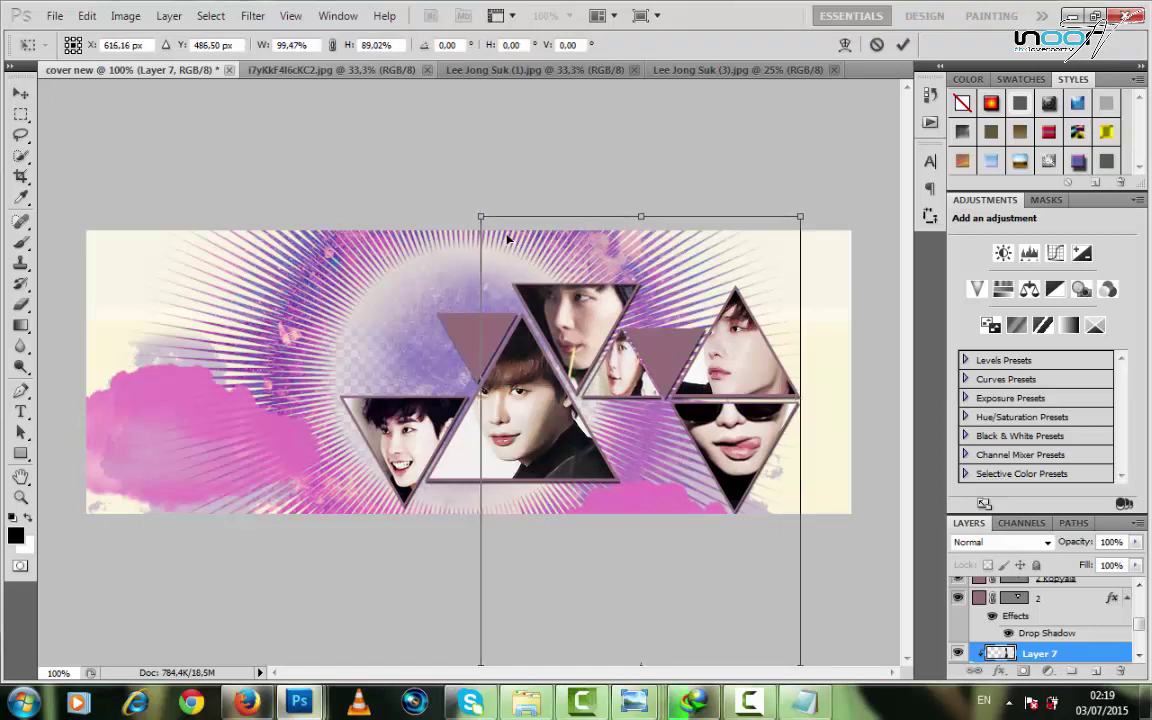
drag(480, 216, 451, 231)
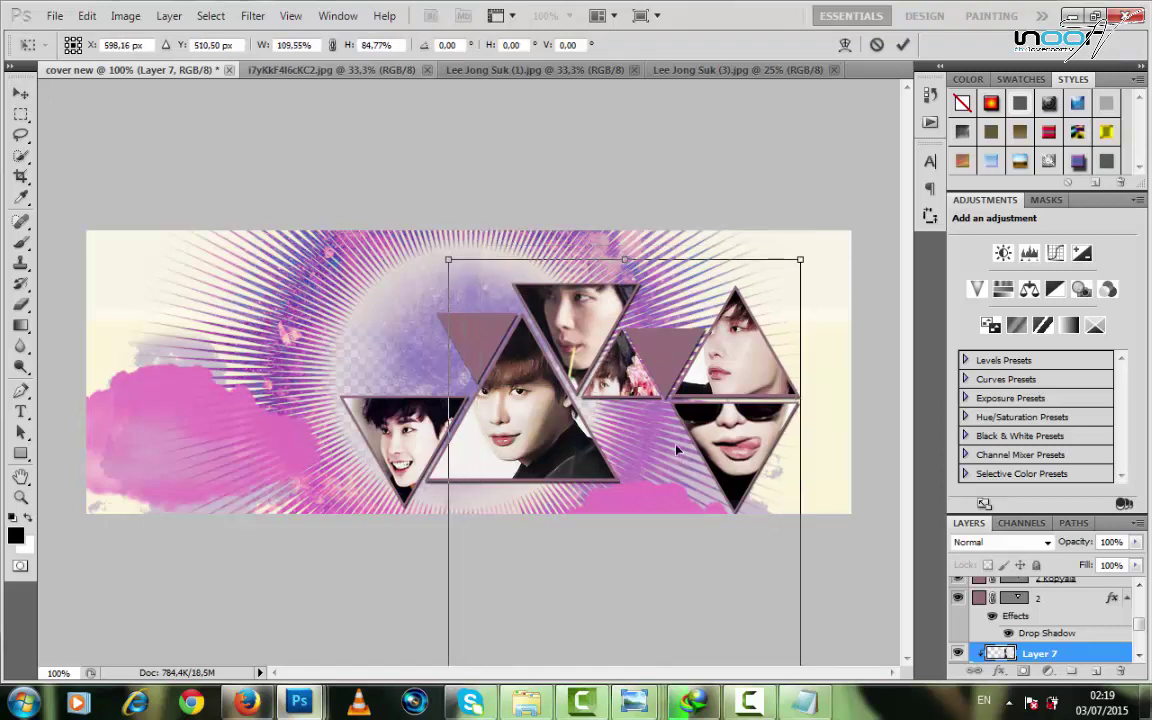
mouse_move(705, 440)
mouse_down()
mouse_move(722, 402)
mouse_move(733, 428)
mouse_move(711, 442)
mouse_up()
key(Return)
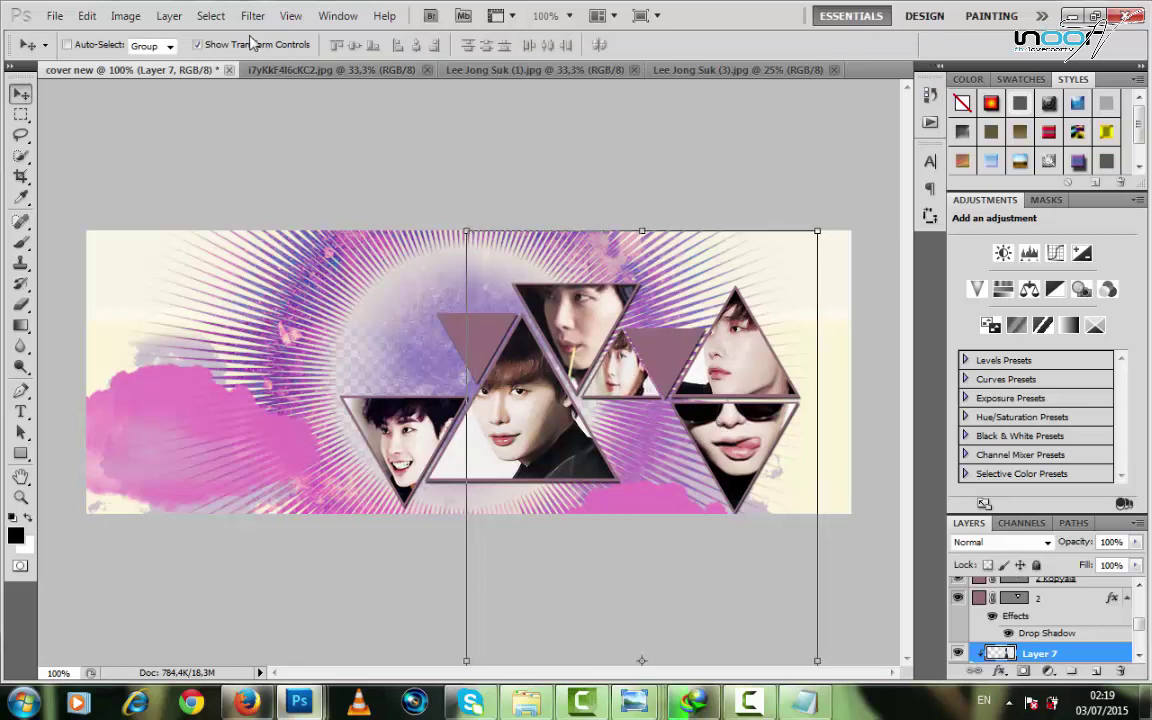
click(250, 47)
Select the "1 kopyala" layer in the cover and open the photo Lee Jong Suk (2).
scroll(1042, 623, down, 2)
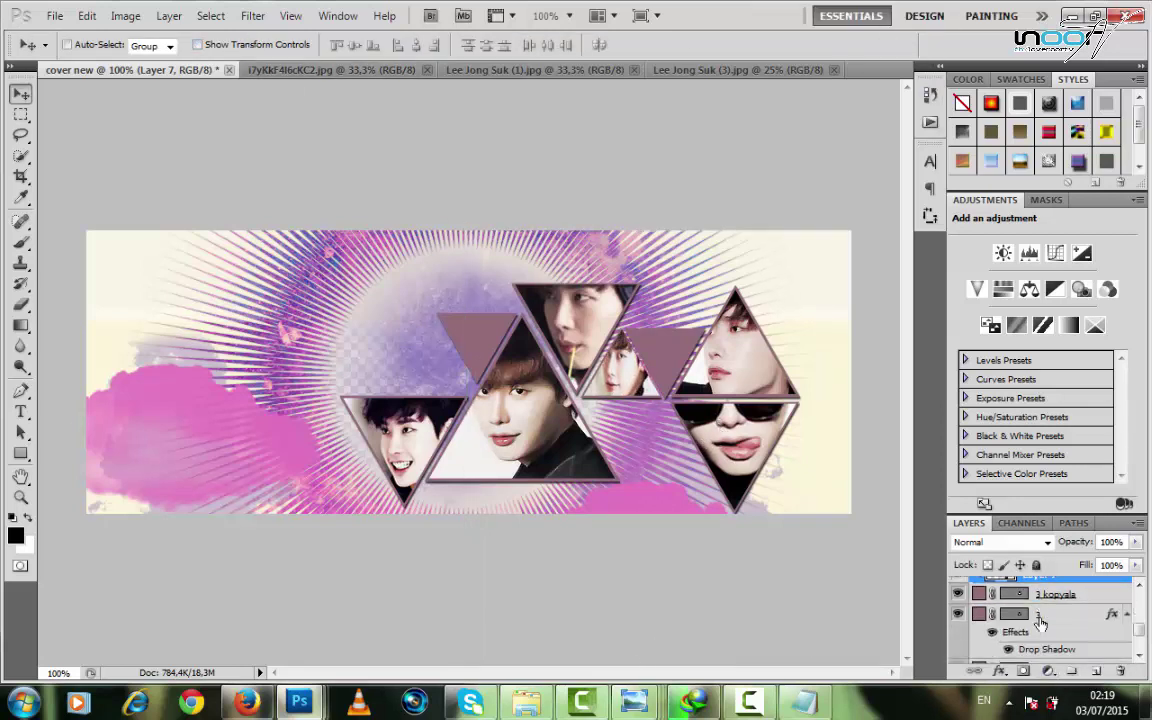
double_click(1060, 631)
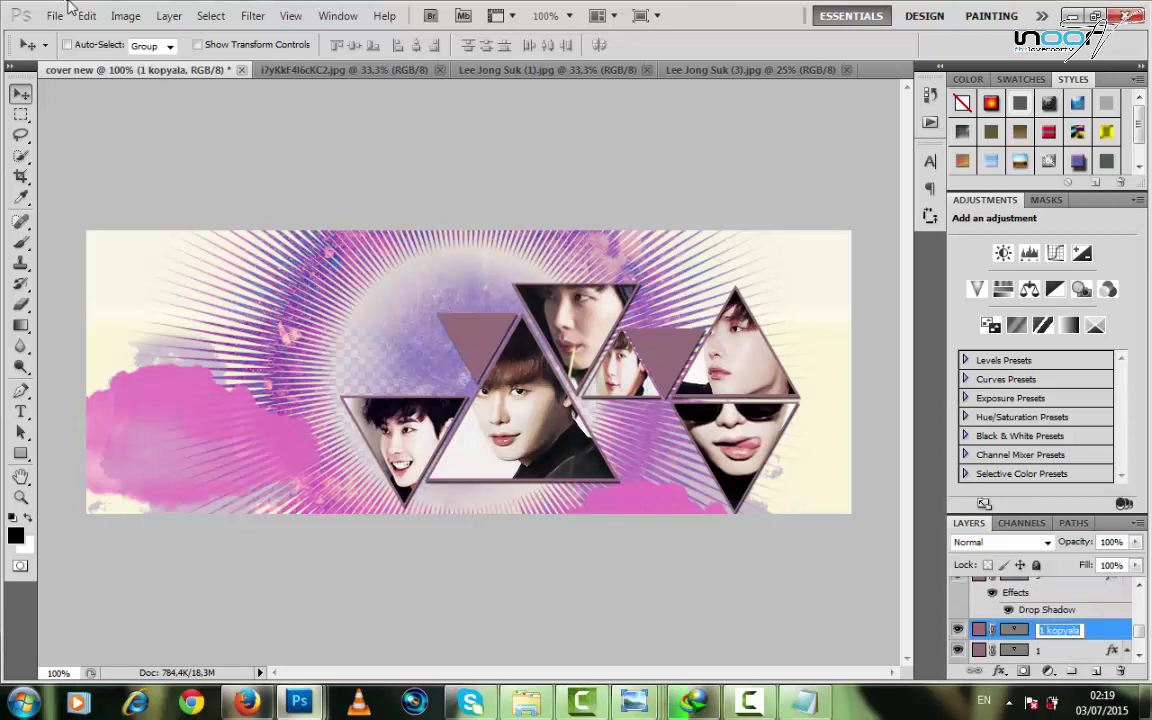
click(55, 18)
click(75, 48)
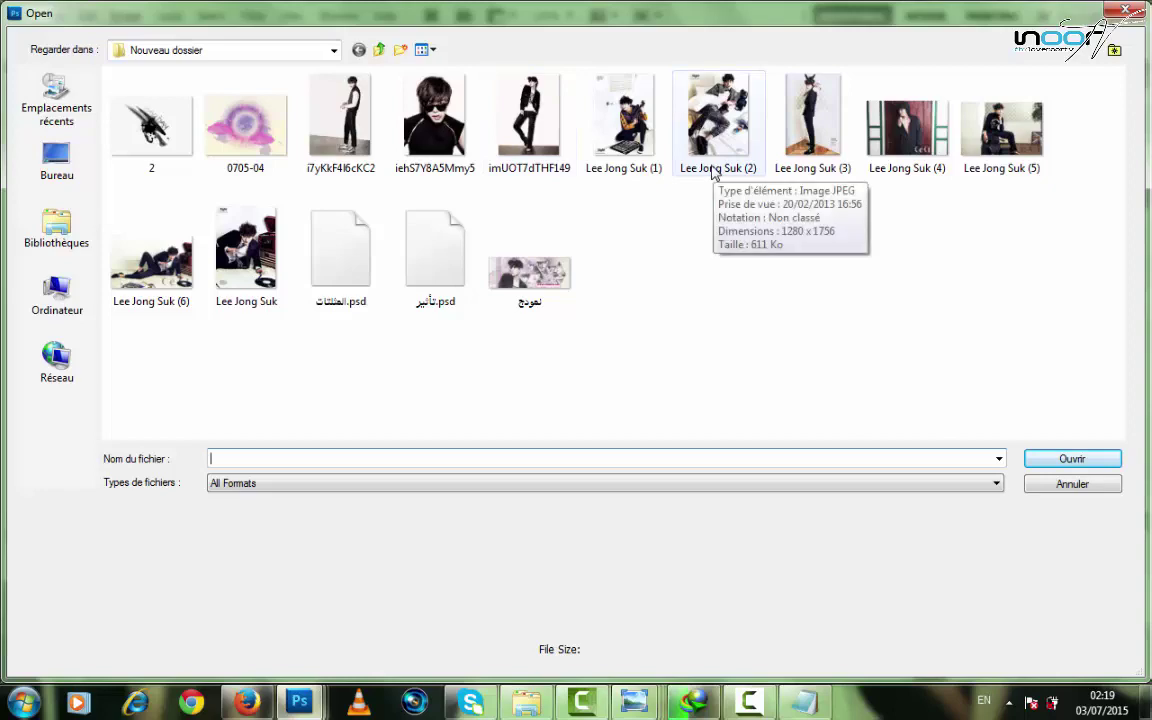
double_click(714, 170)
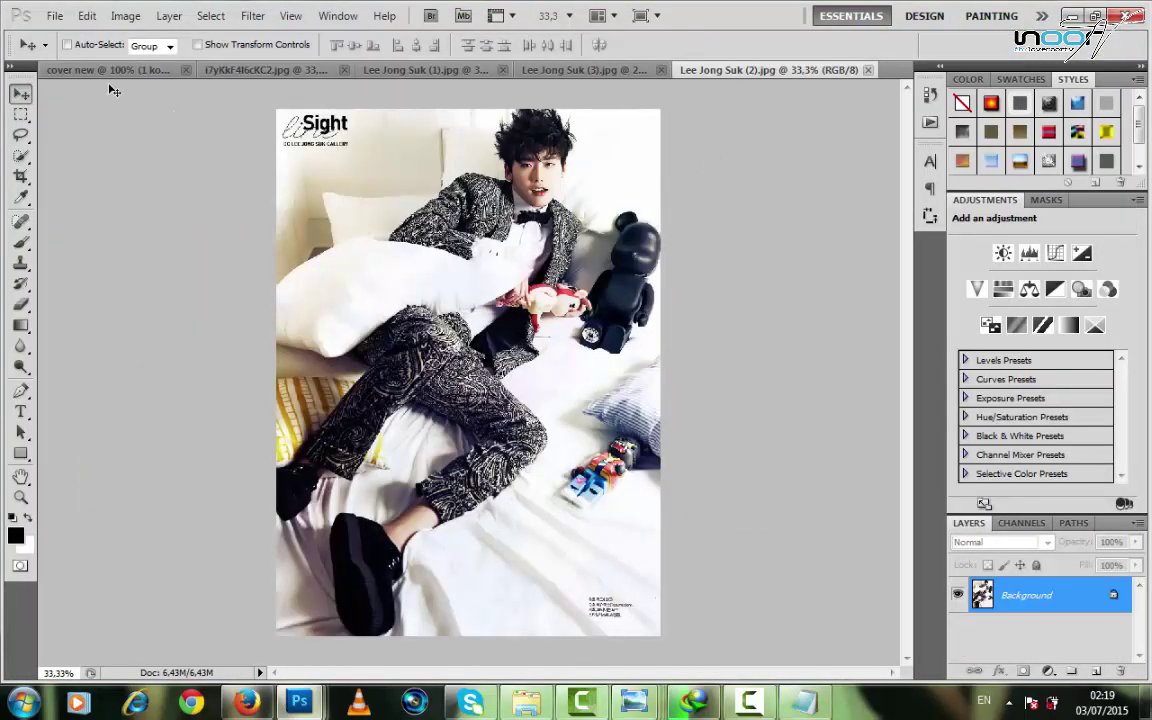
Copy the patterned-suit photo into the cover above "1 kopyala", clip it to that triangle with a clipping mask and shift it.
drag(114, 79, 578, 372)
right_click(1086, 655)
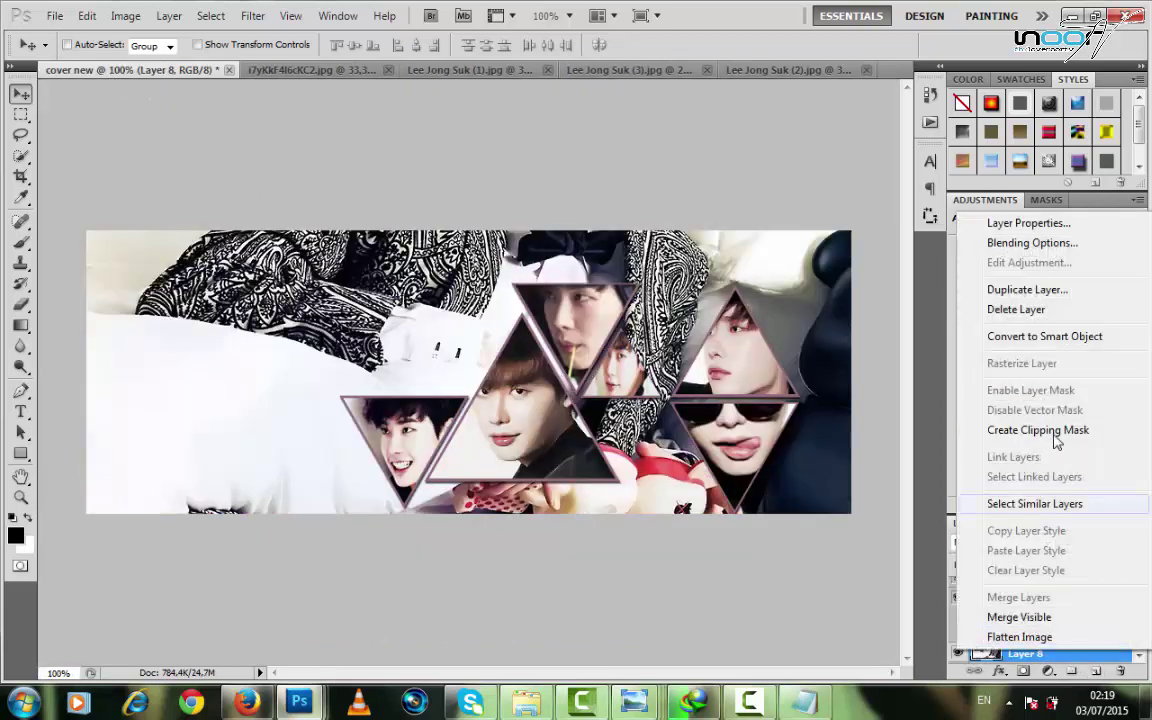
click(1057, 430)
drag(490, 359, 566, 553)
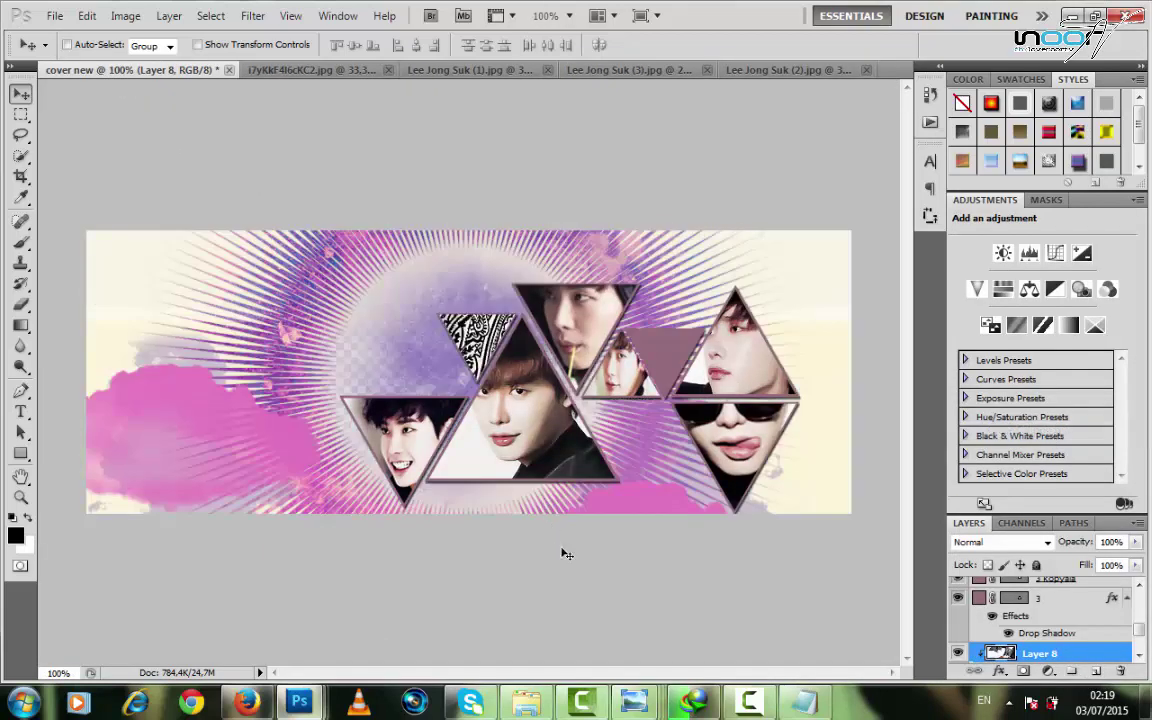
drag(416, 263, 597, 581)
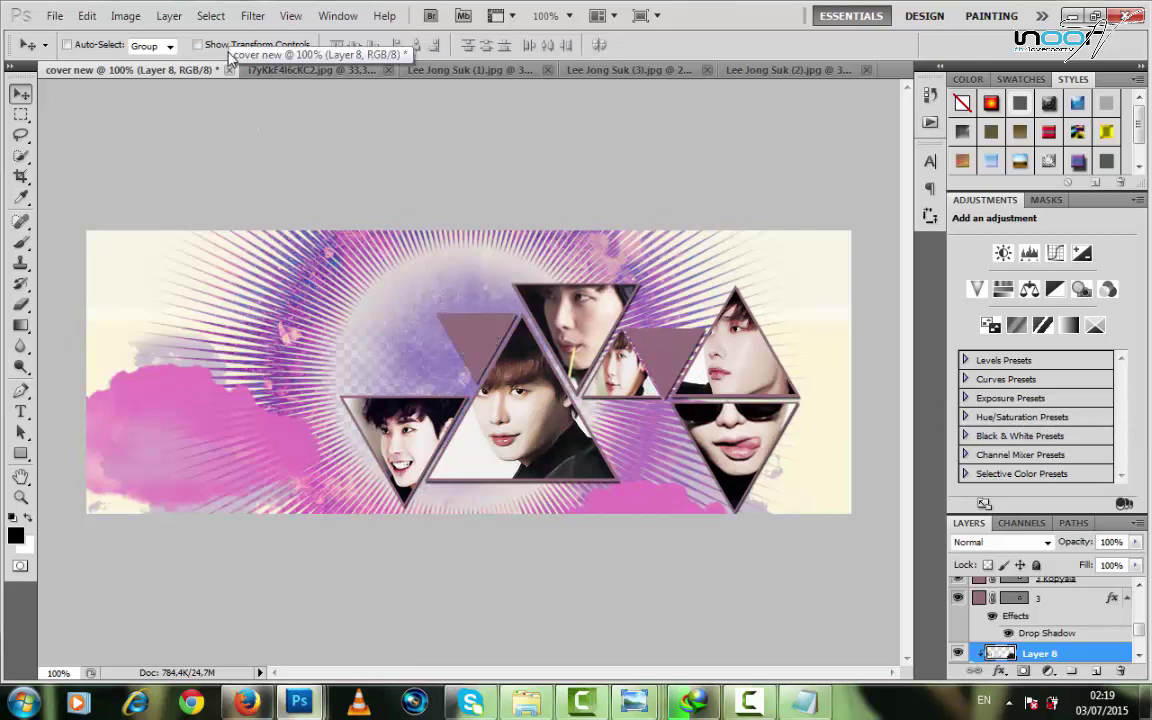
Show the transform controls, scale the patterned-suit photo to about 29% width and 55% height, and move it over the "1 kopyala" triangle.
click(289, 45)
drag(466, 494, 621, 296)
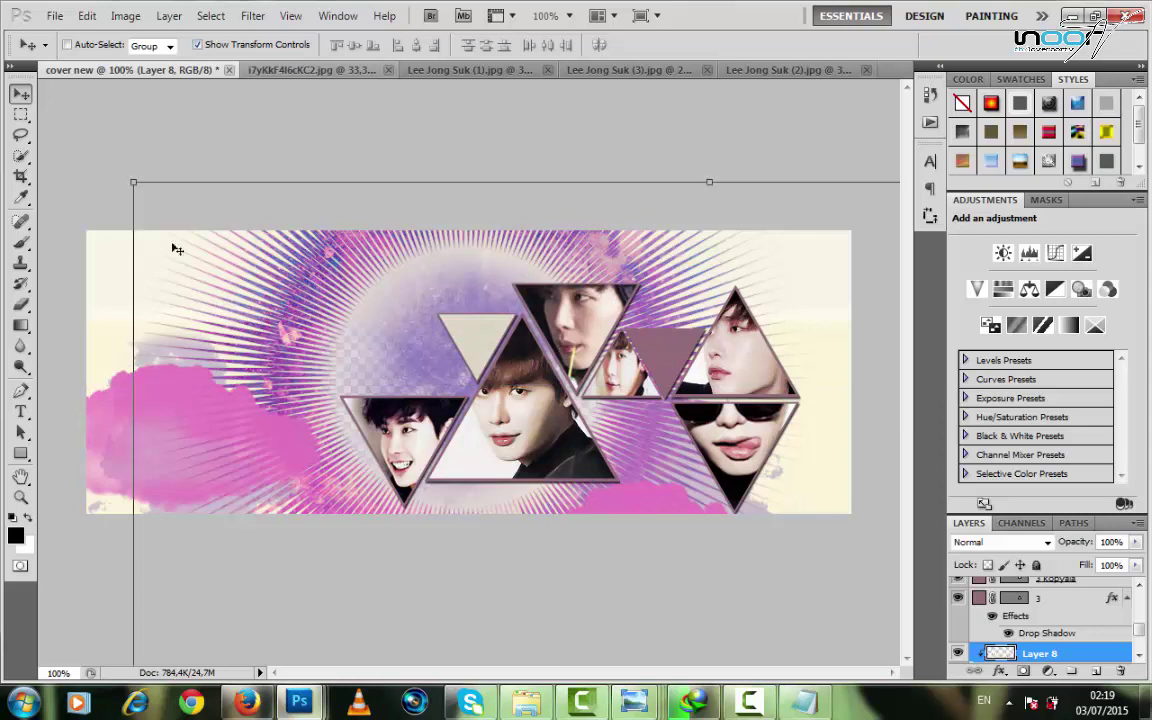
drag(134, 182, 512, 504)
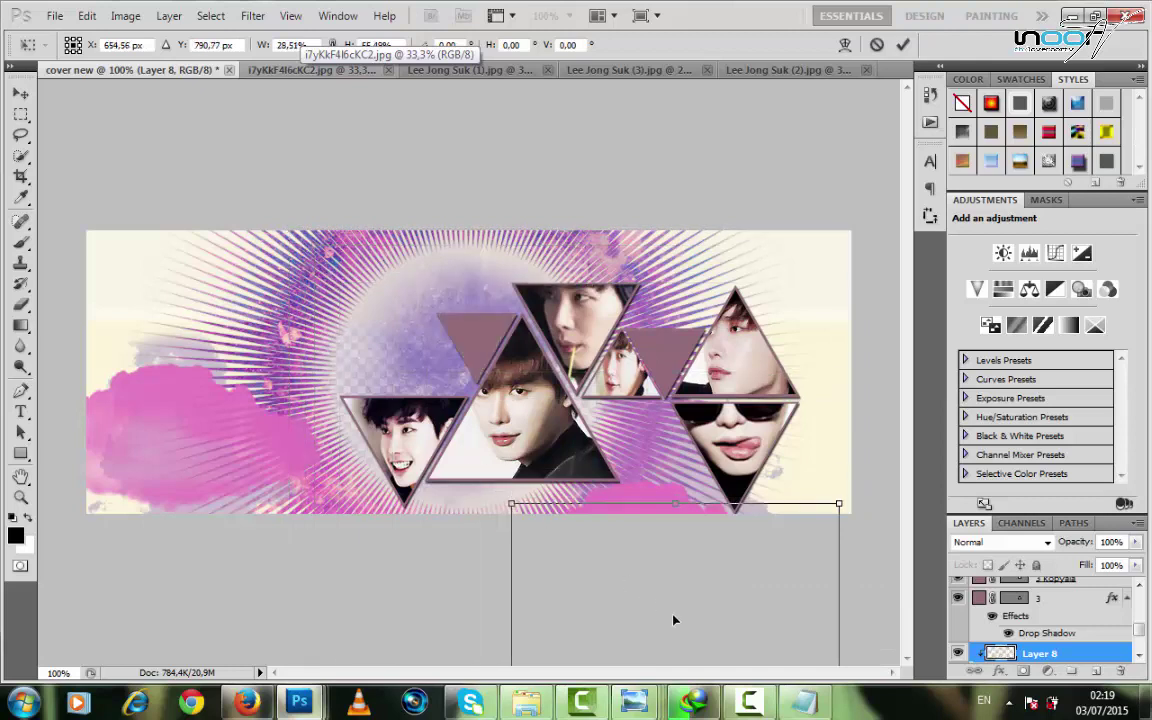
drag(672, 618, 460, 205)
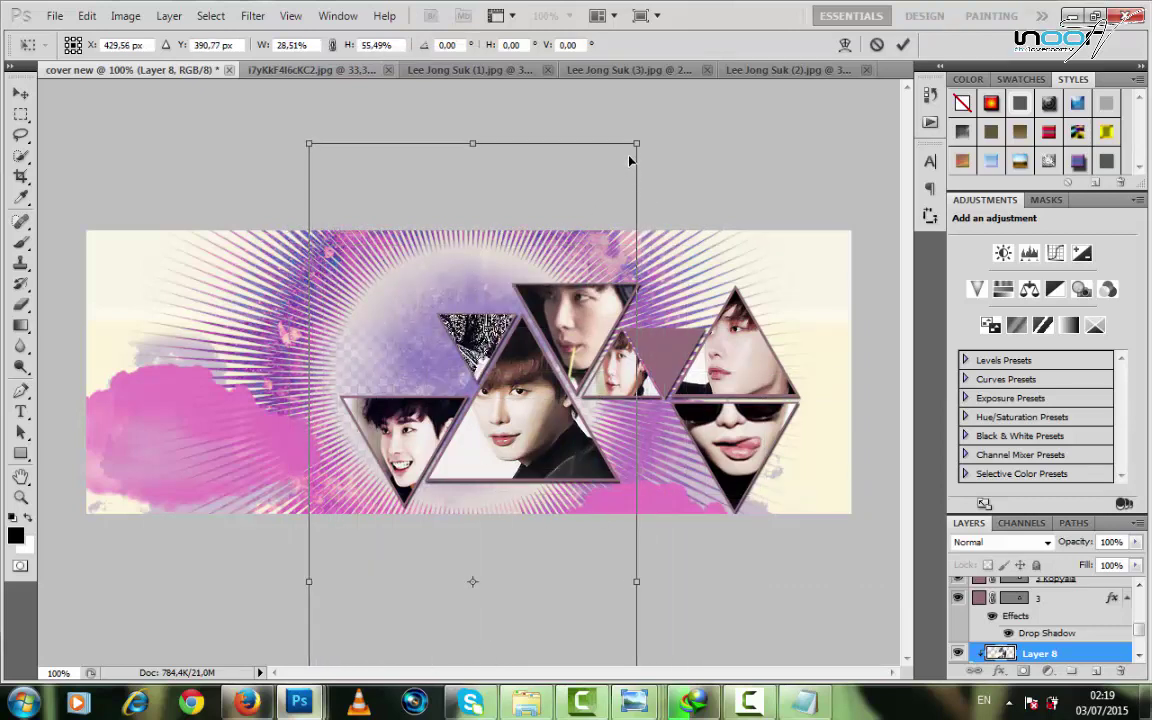
Adjust the patterned-suit photo's size and position until the face fills the "1 kopyala" triangle, and hide the transform controls.
drag(640, 173, 650, 220)
drag(562, 360, 494, 363)
drag(580, 226, 643, 306)
double_click(528, 408)
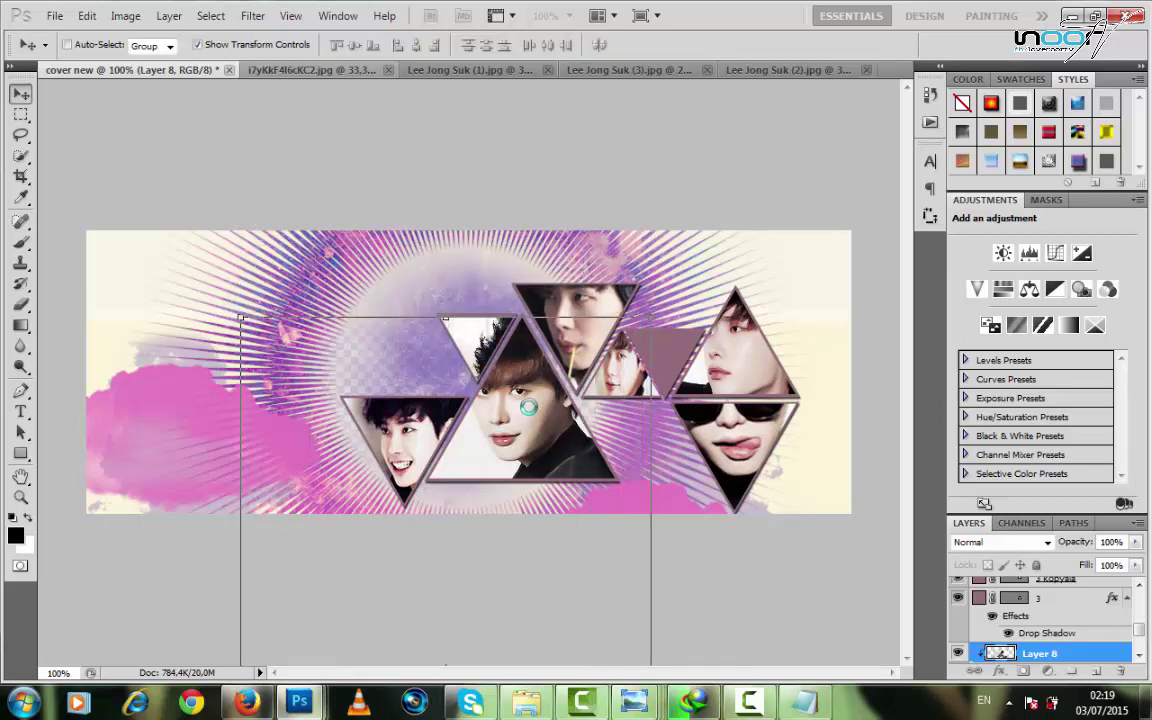
drag(508, 391, 523, 377)
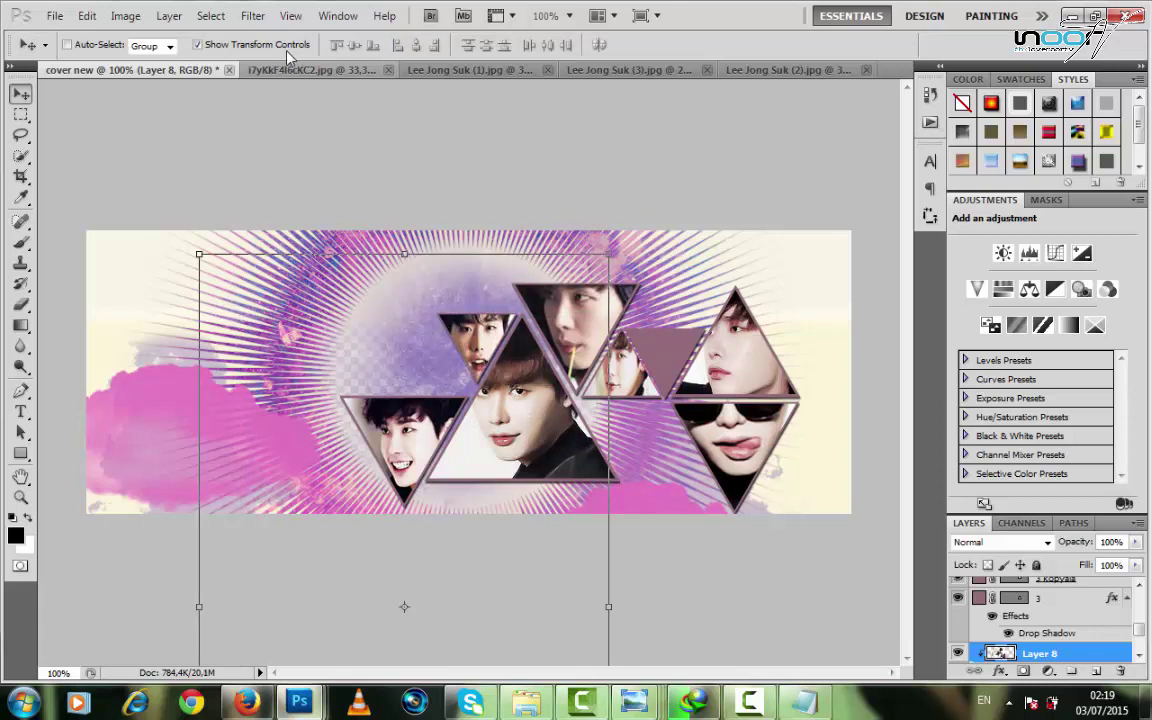
click(198, 45)
Select the "4 kopyala" layer in the cover and open the photo Lee Jong Suk.
scroll(1065, 625, down, 2)
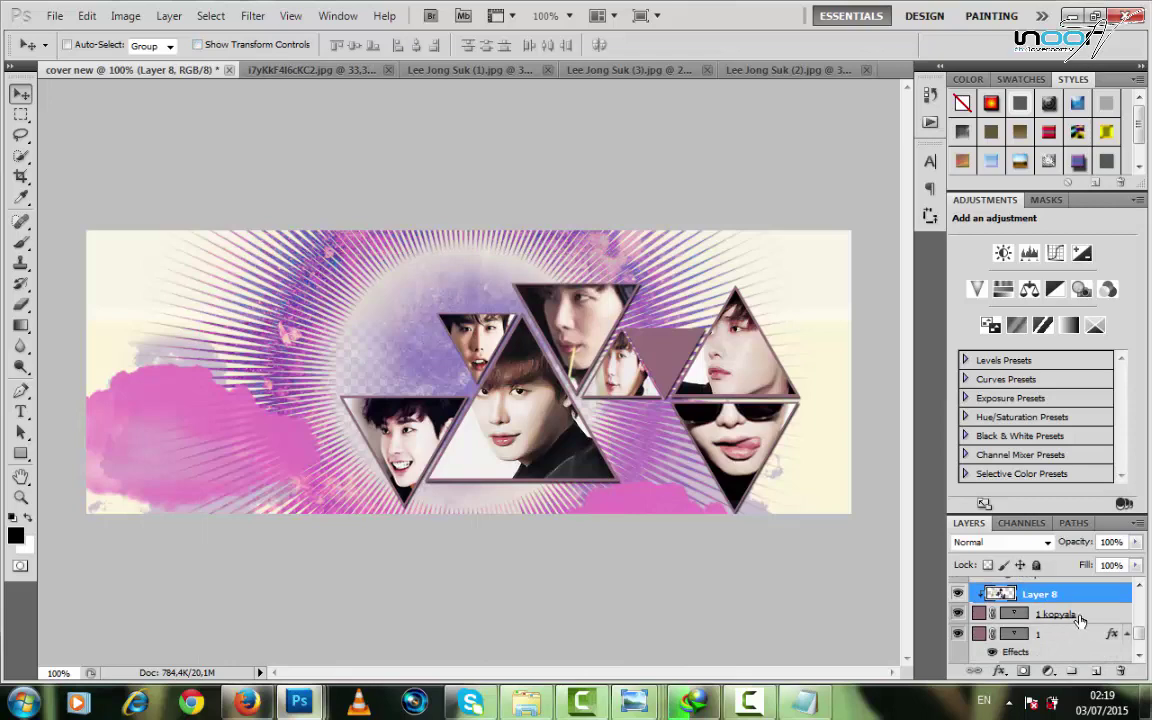
scroll(1080, 621, down, 3)
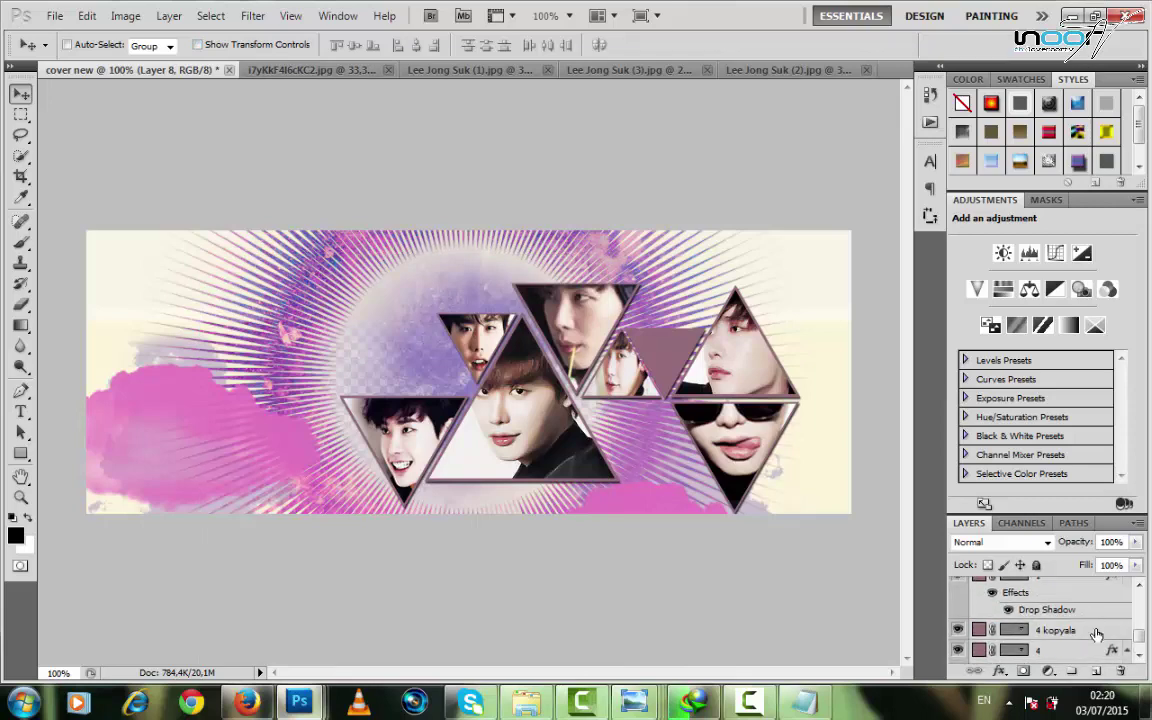
click(1097, 636)
click(55, 16)
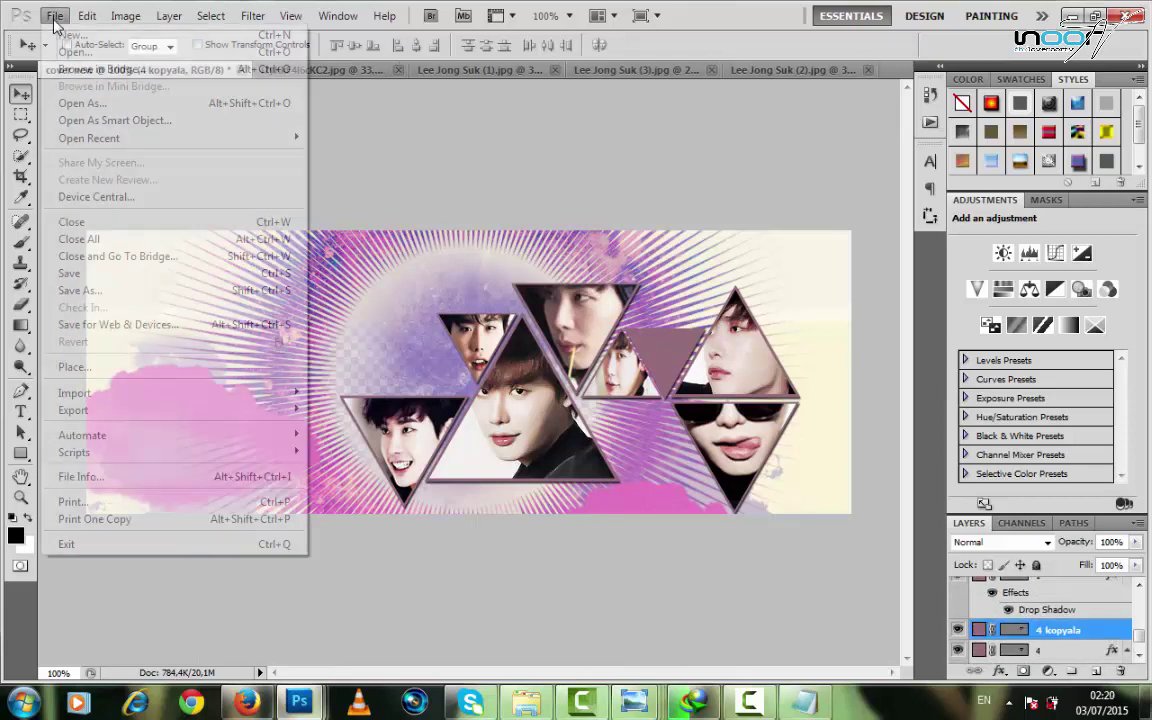
click(90, 51)
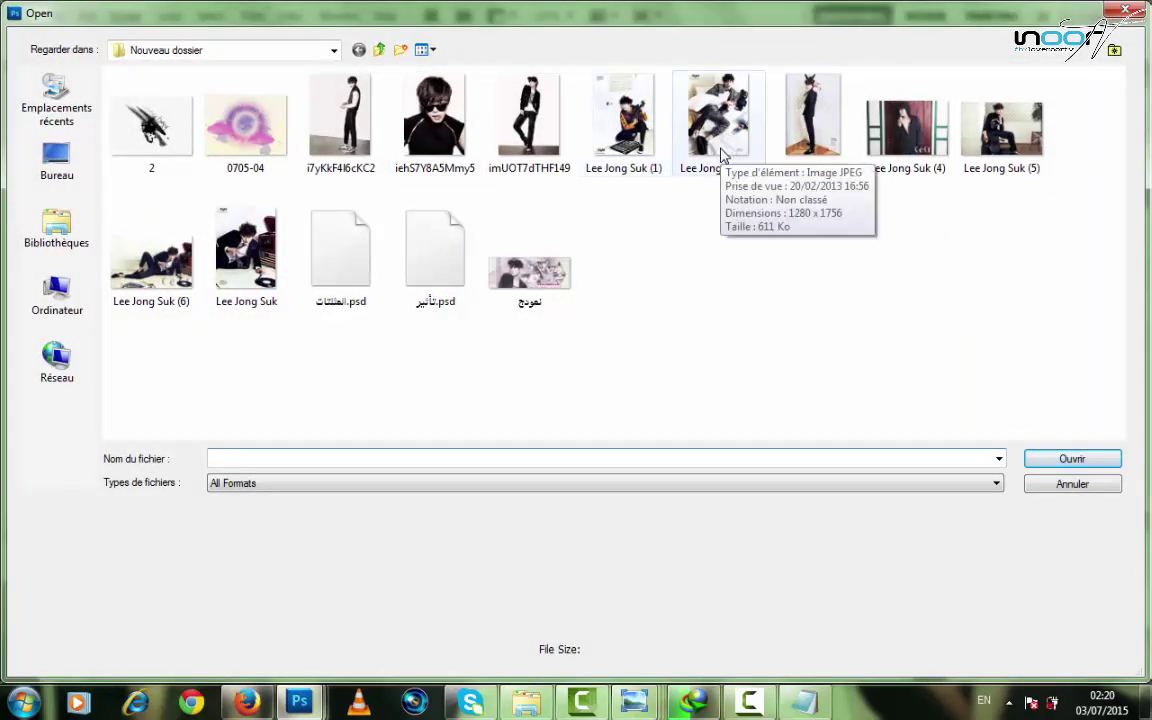
double_click(240, 248)
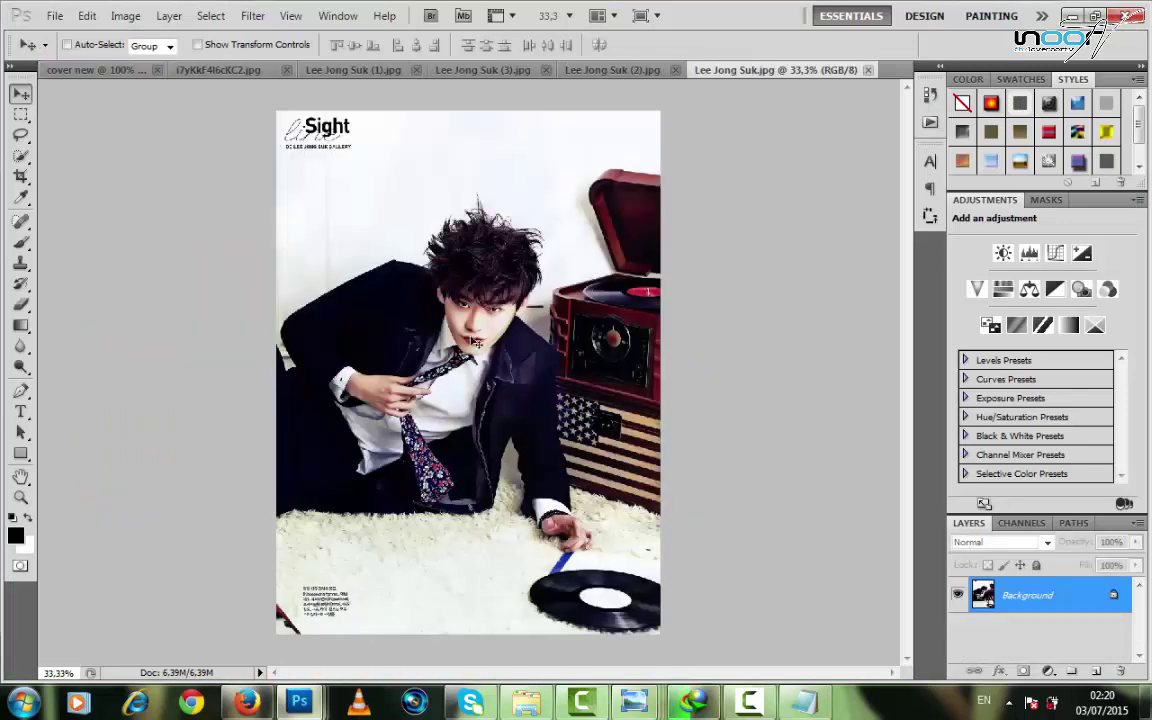
Copy the record-player photo into the cover above "4 kopyala" and clip it to that triangle with a clipping mask.
drag(278, 146, 554, 363)
right_click(1072, 654)
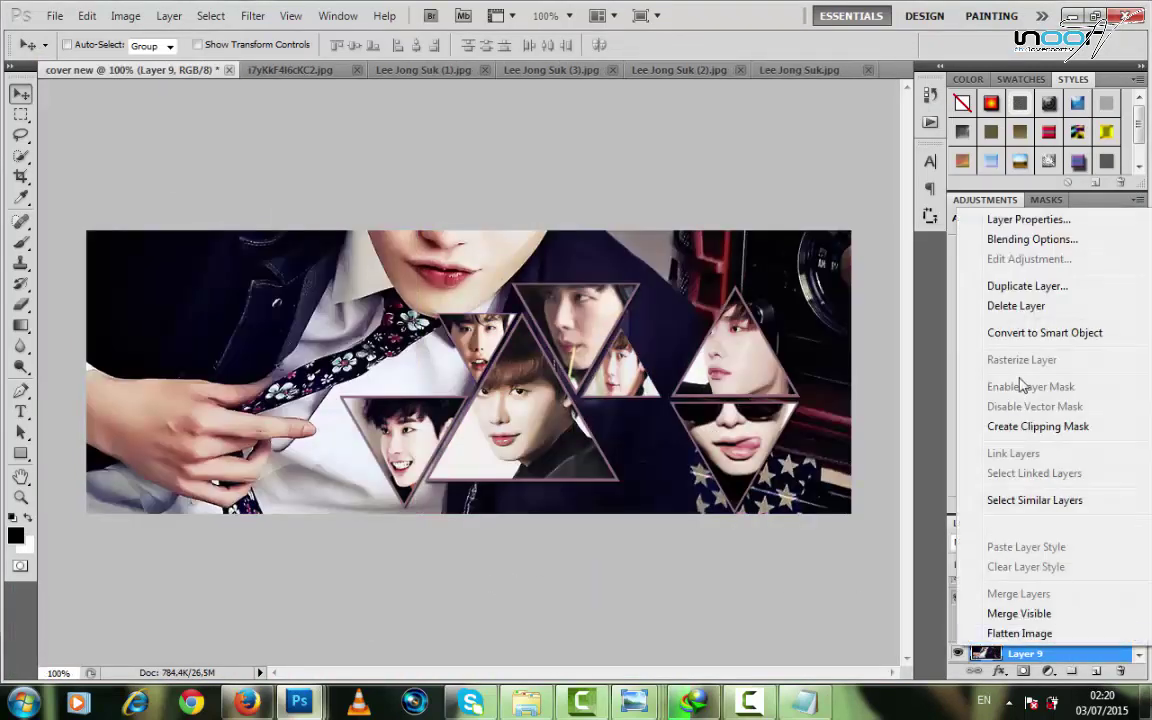
click(1040, 427)
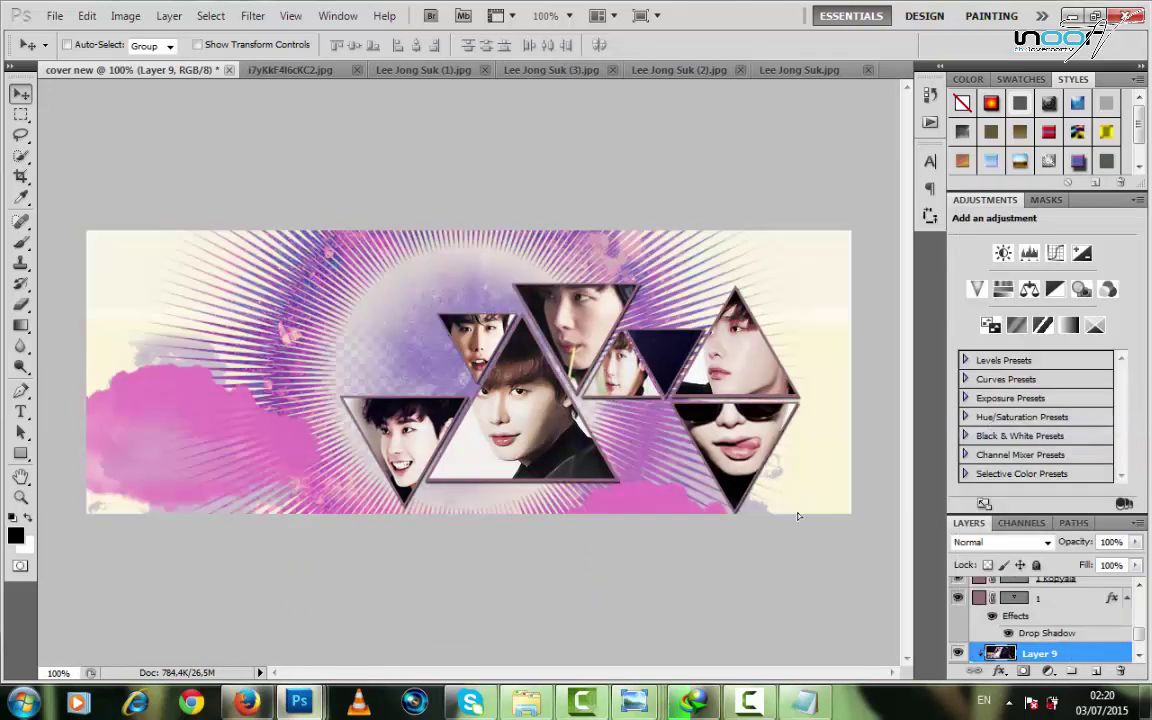
Show the transform controls for the record-player photo and scale it to about 28% width and 49% height.
drag(798, 516, 675, 364)
click(258, 46)
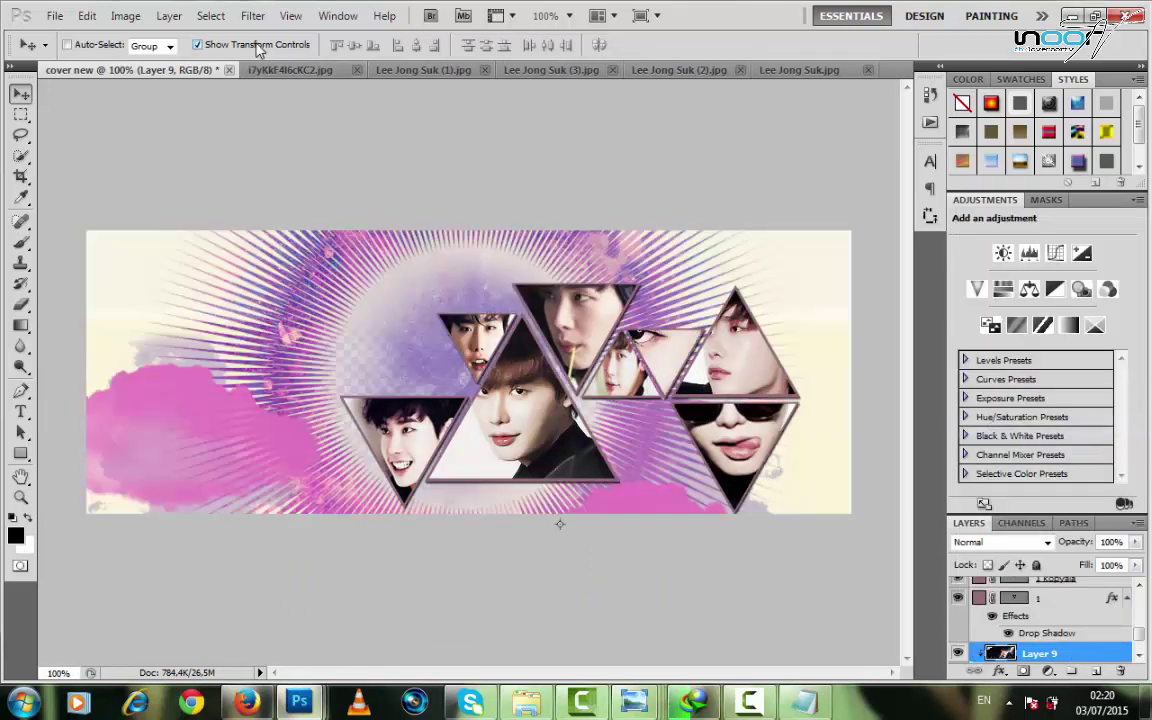
click(258, 46)
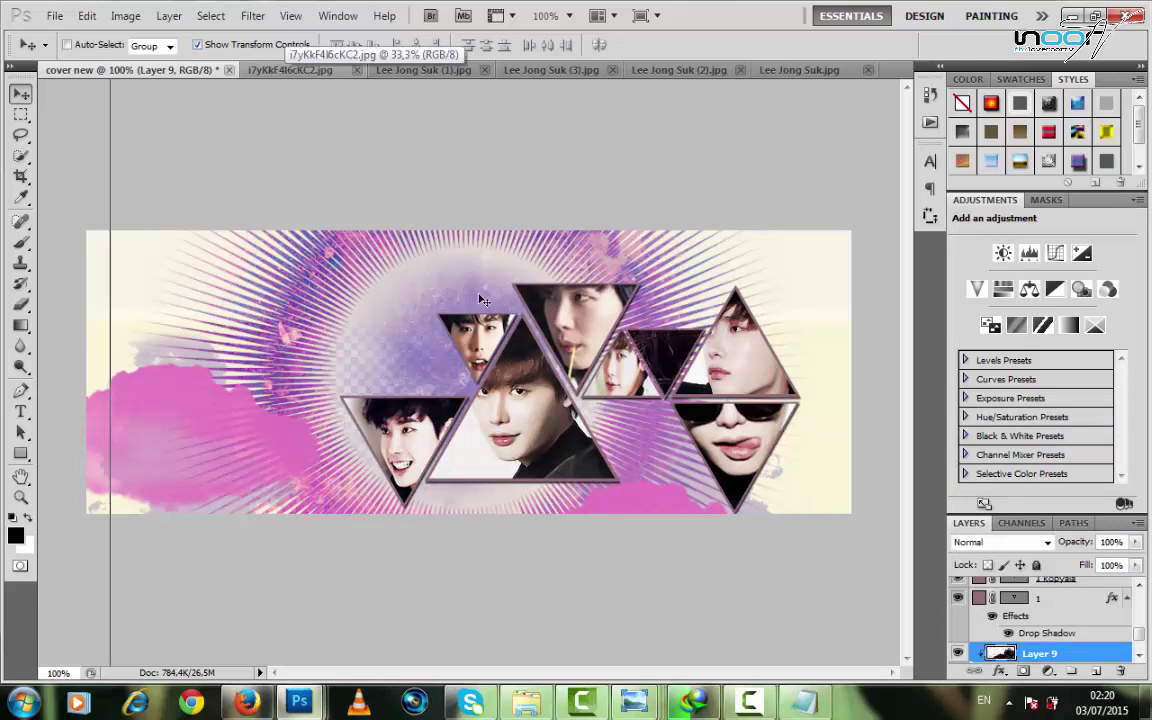
drag(549, 546, 238, 254)
drag(186, 218, 832, 643)
drag(856, 655, 576, 512)
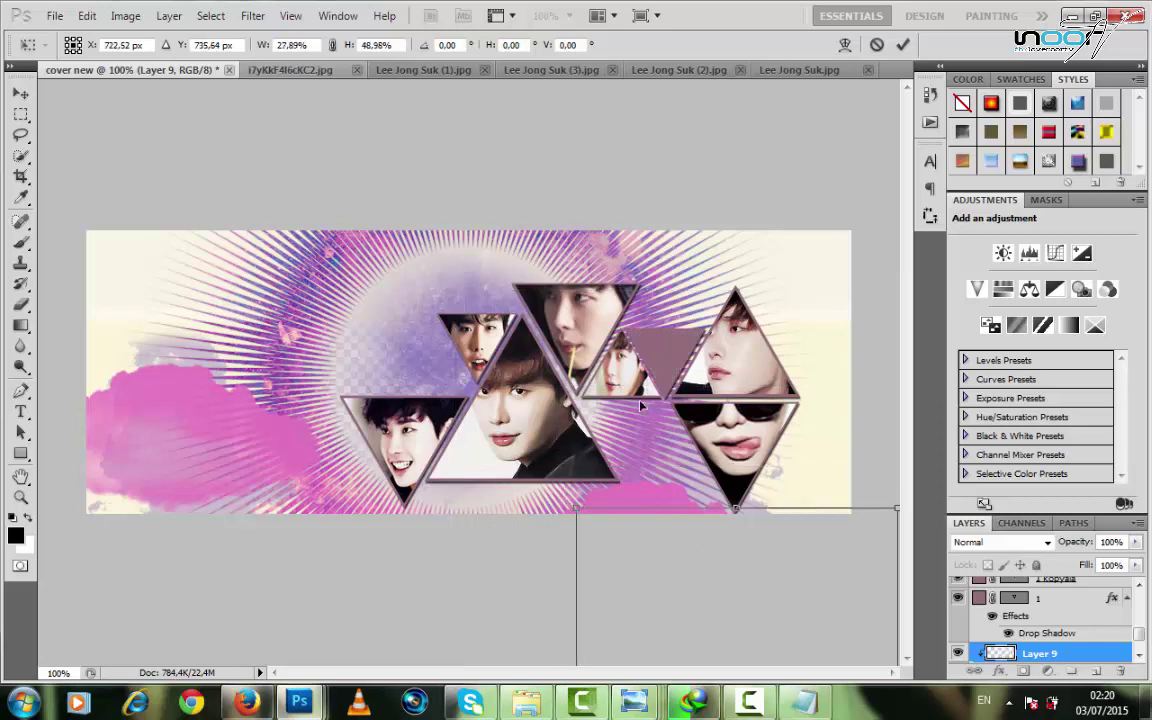
Resize the record-player photo to about 29.6% width and 38% height, place the face inside the "4 kopyala" triangle, and apply the transform.
drag(740, 638, 623, 321)
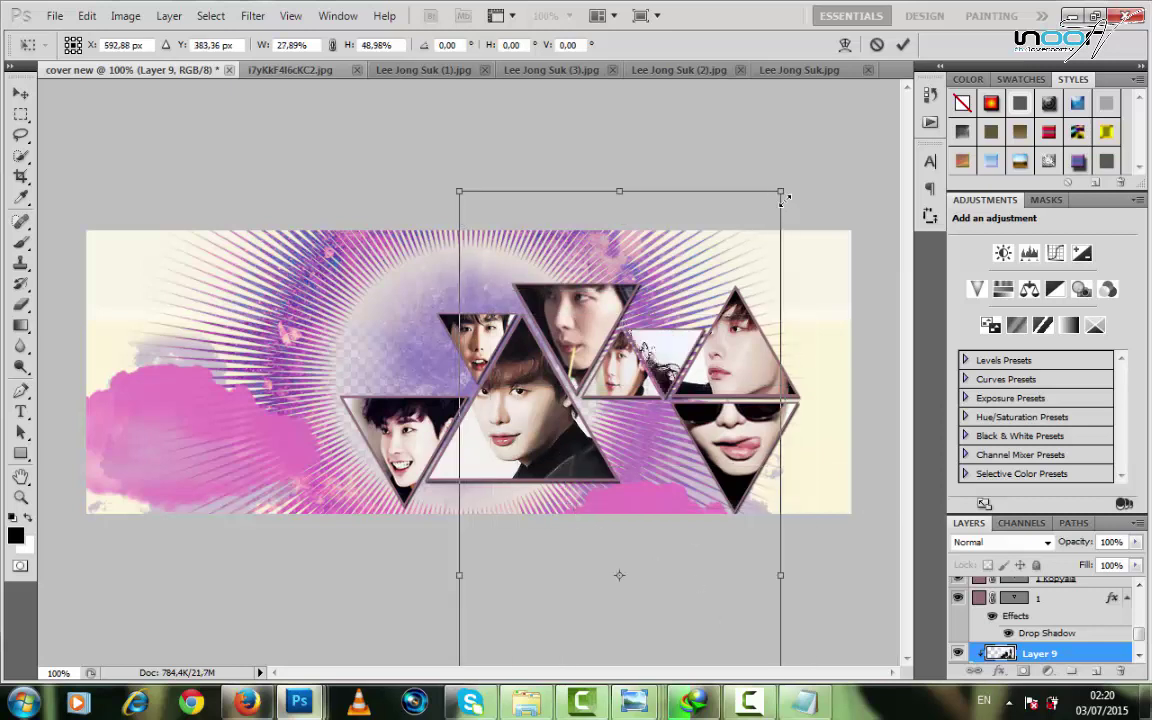
drag(782, 197, 806, 349)
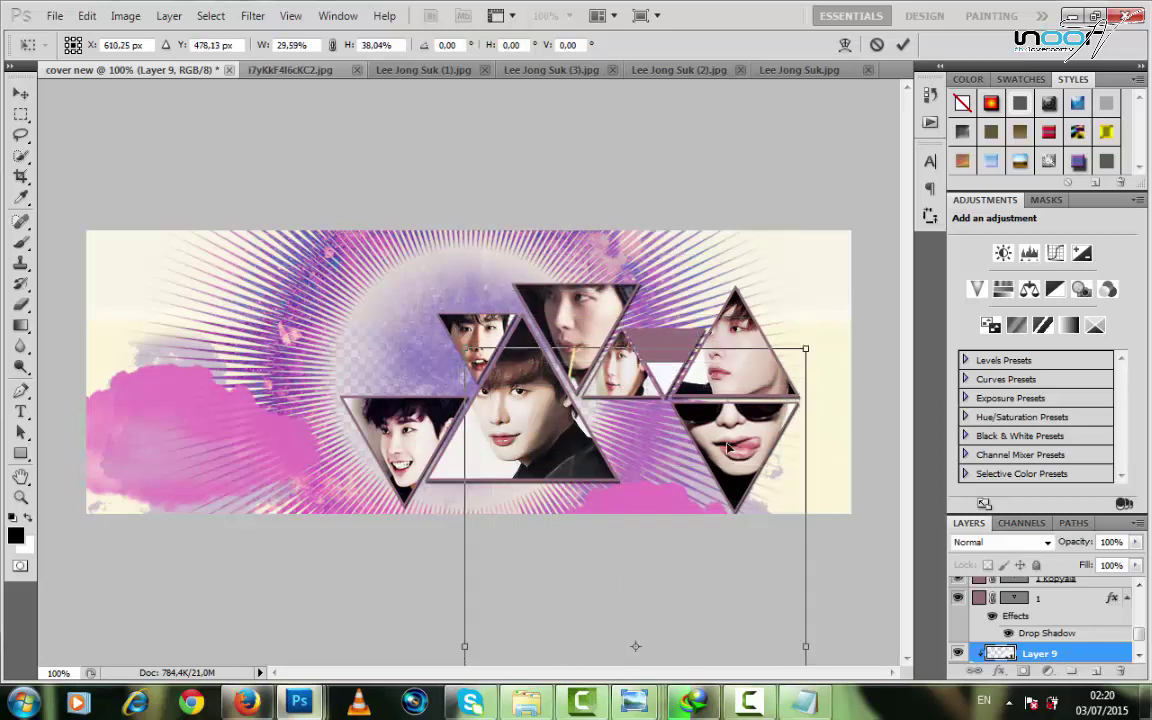
drag(708, 628, 733, 394)
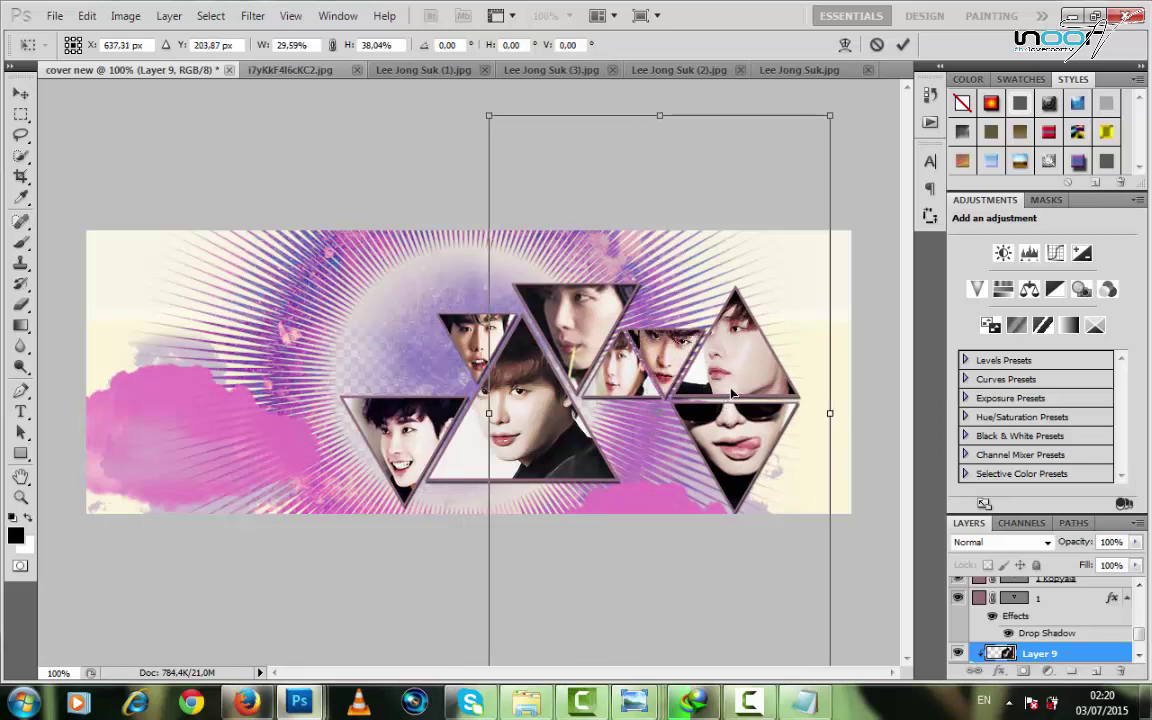
click(905, 45)
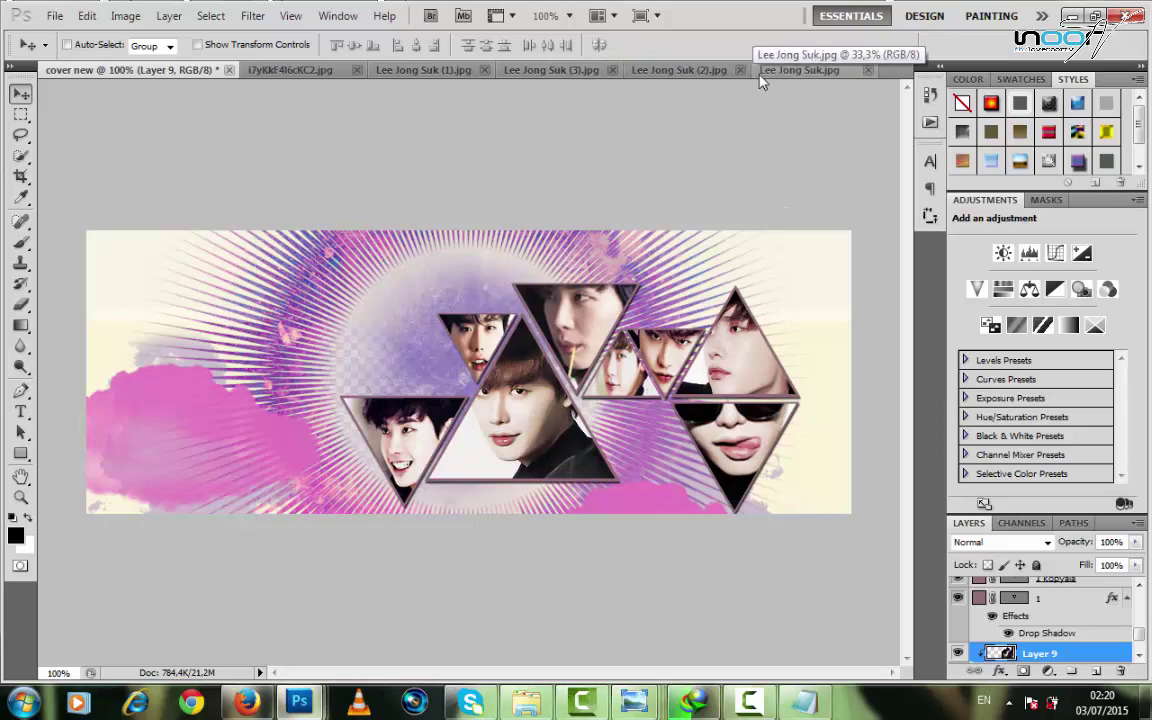
Open the cut-out image 4 from the LEE JONG SUK PNG PACK TEKMILE folder inside the رندرات folder of the Images library.
click(50, 16)
click(66, 48)
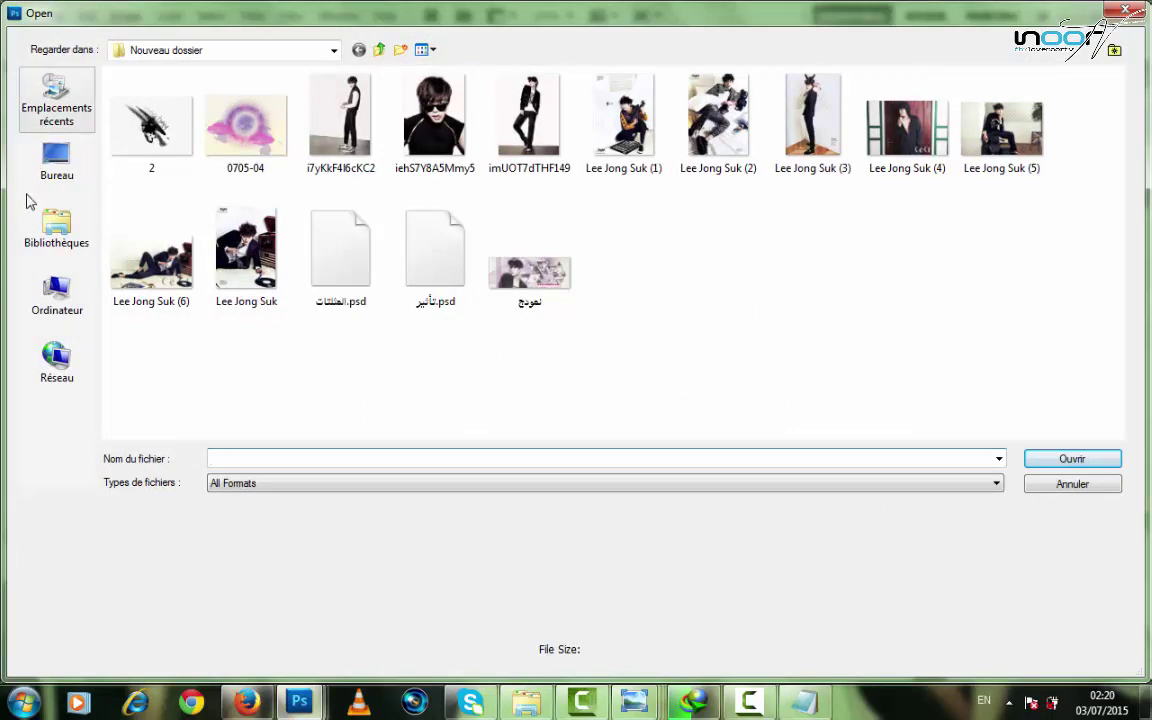
click(56, 225)
double_click(428, 90)
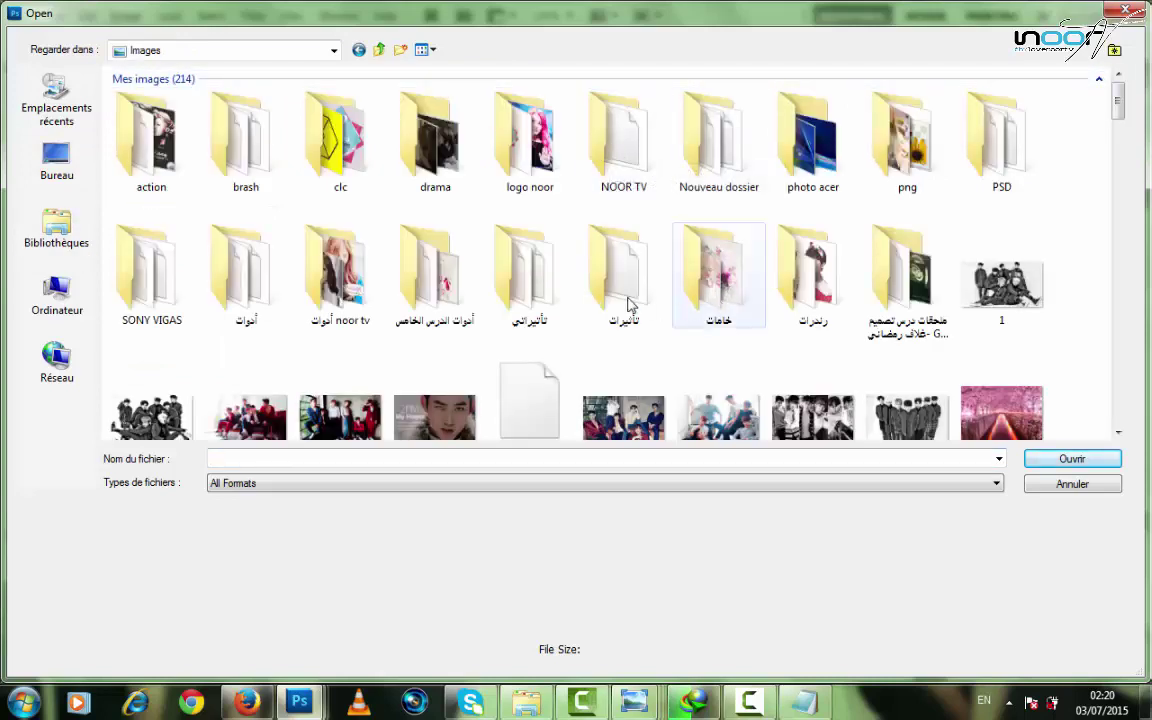
double_click(779, 300)
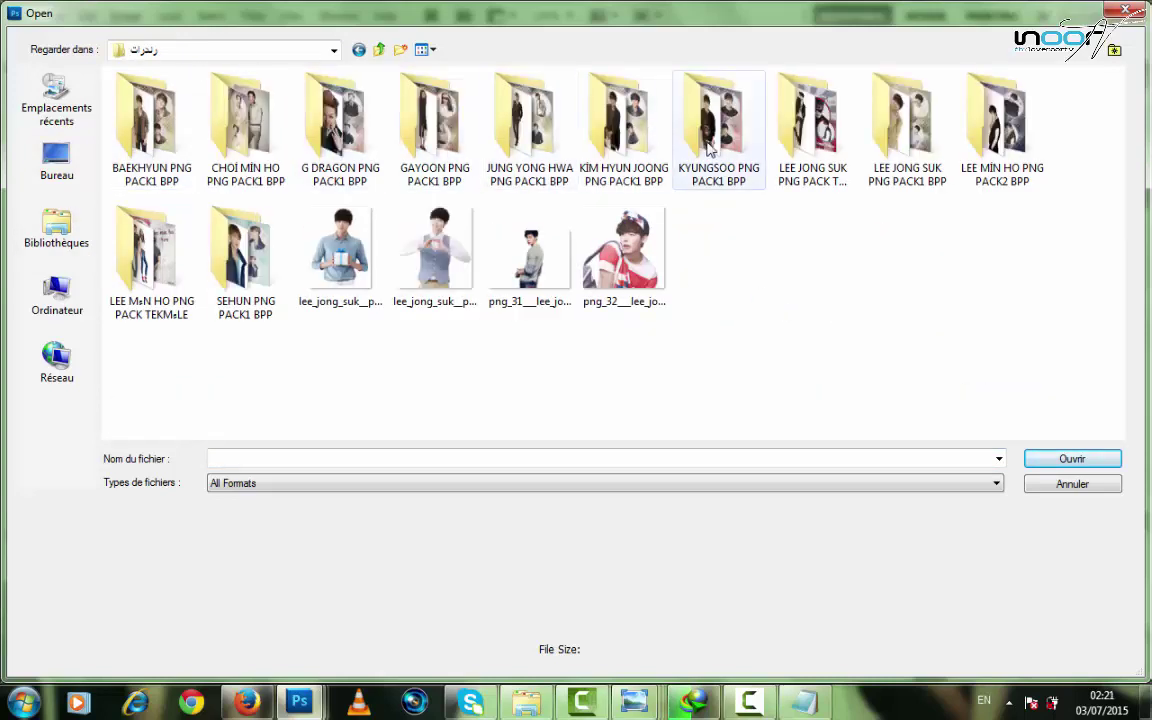
double_click(810, 130)
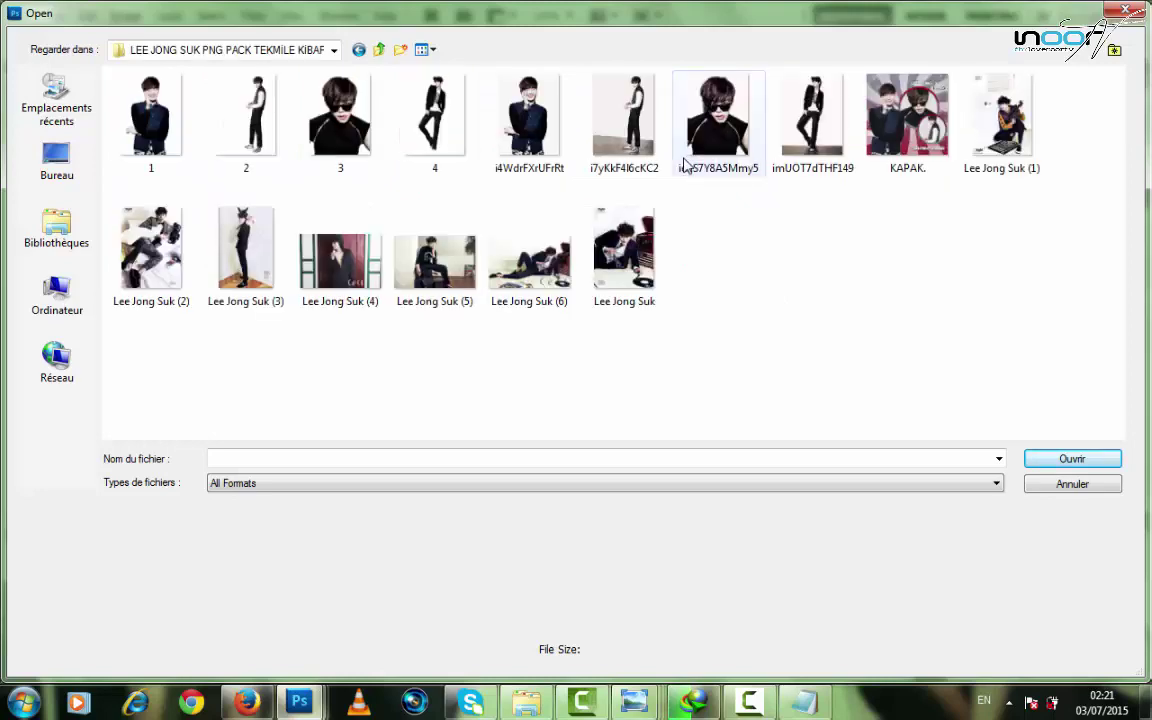
click(453, 148)
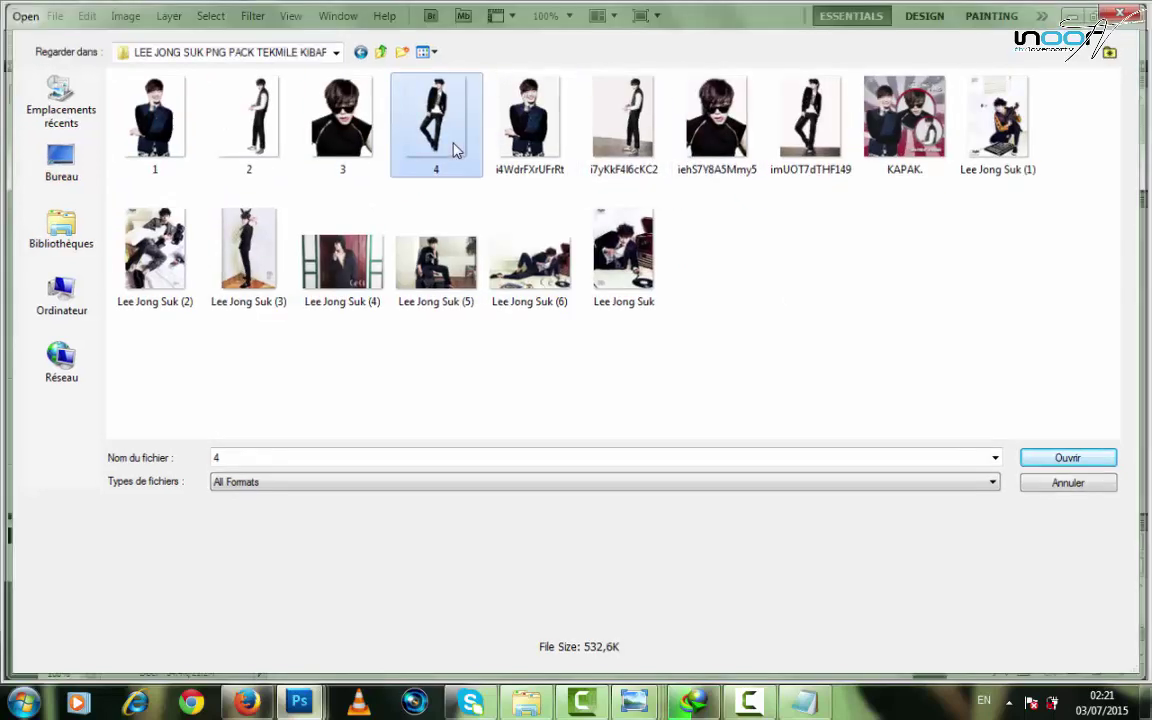
double_click(453, 148)
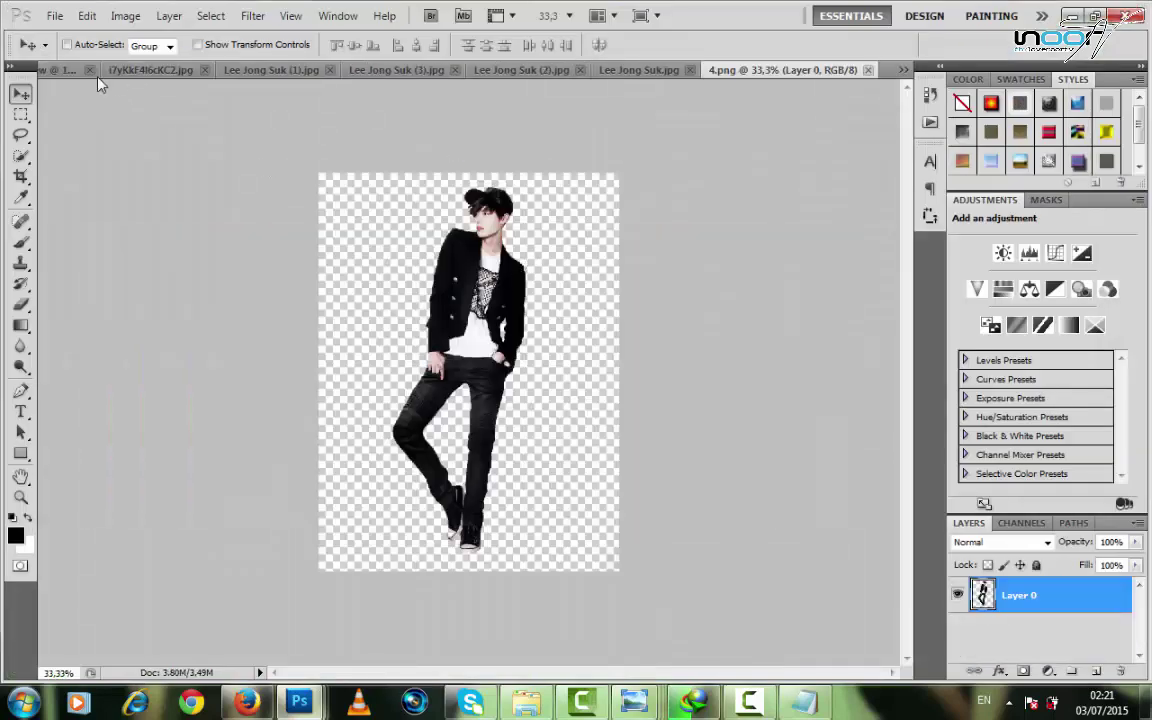
Return to the cover, select the topmost layer "Layer 2", and add a new empty layer above it.
click(62, 70)
scroll(1047, 611, up, 2)
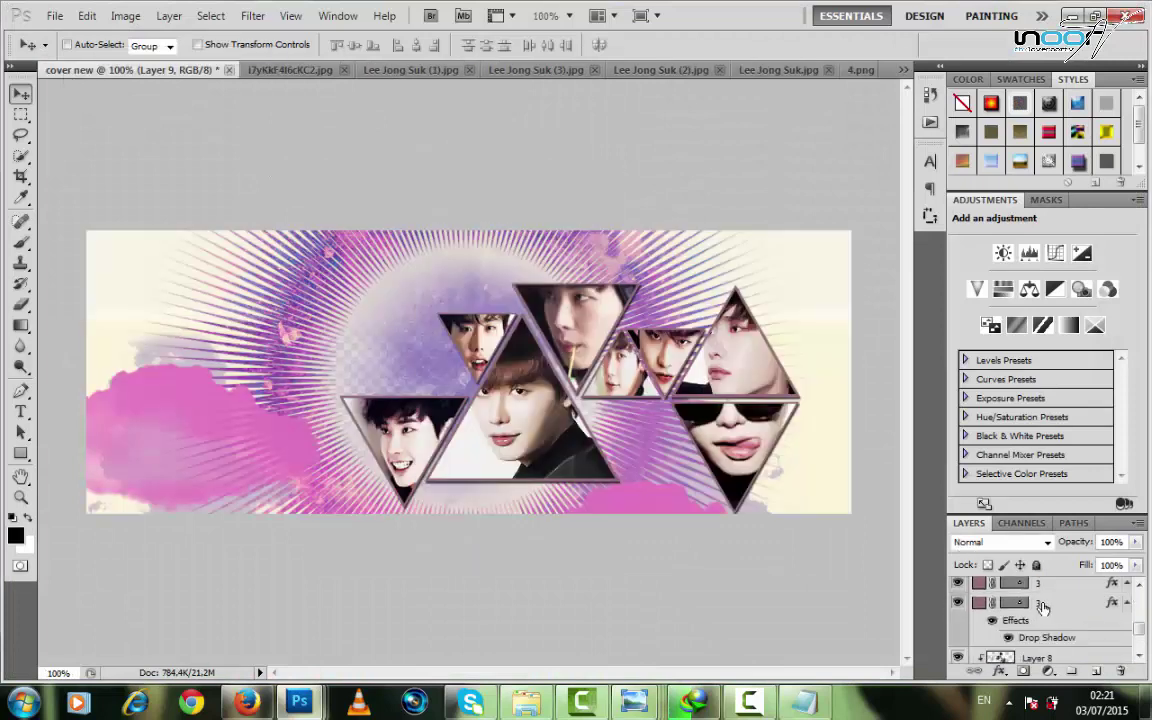
scroll(1047, 611, up, 3)
scroll(1055, 612, down, 3)
scroll(1066, 615, up, 1)
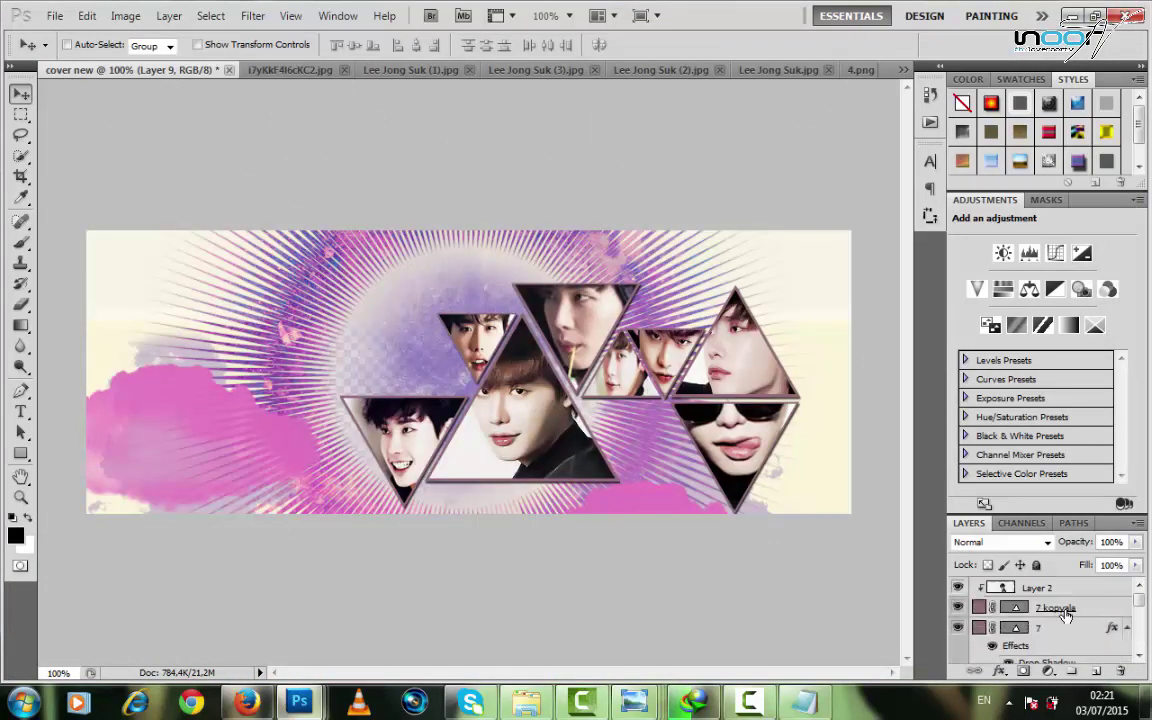
click(1112, 590)
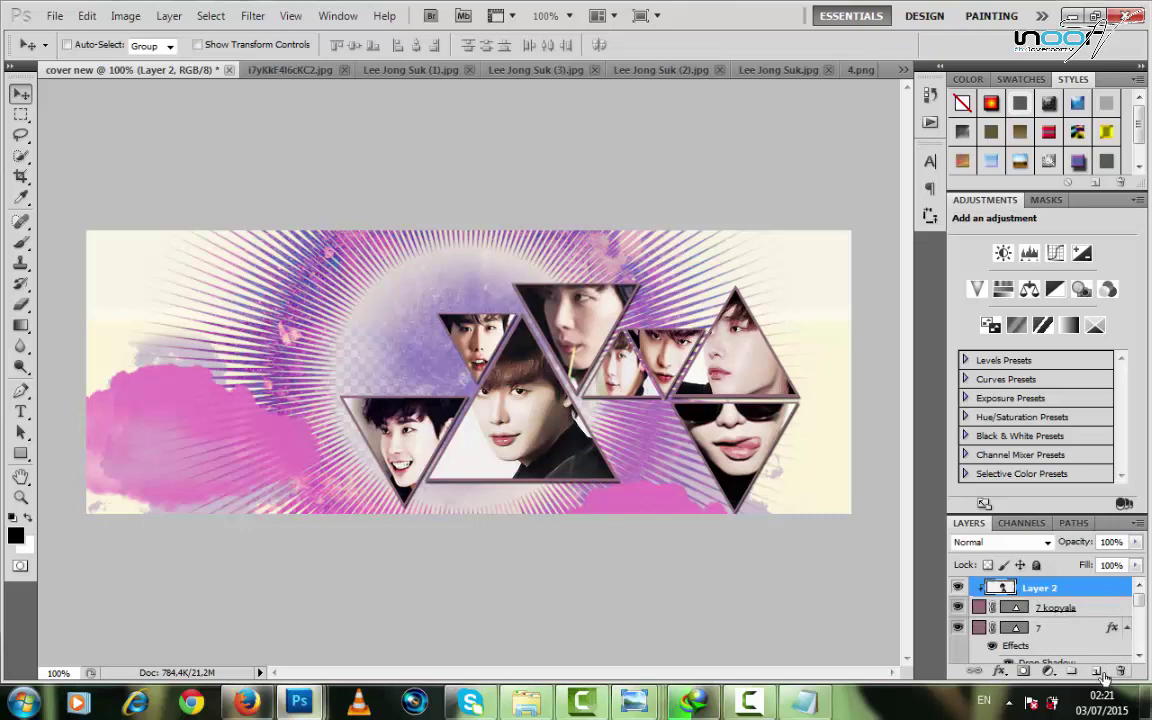
click(1097, 671)
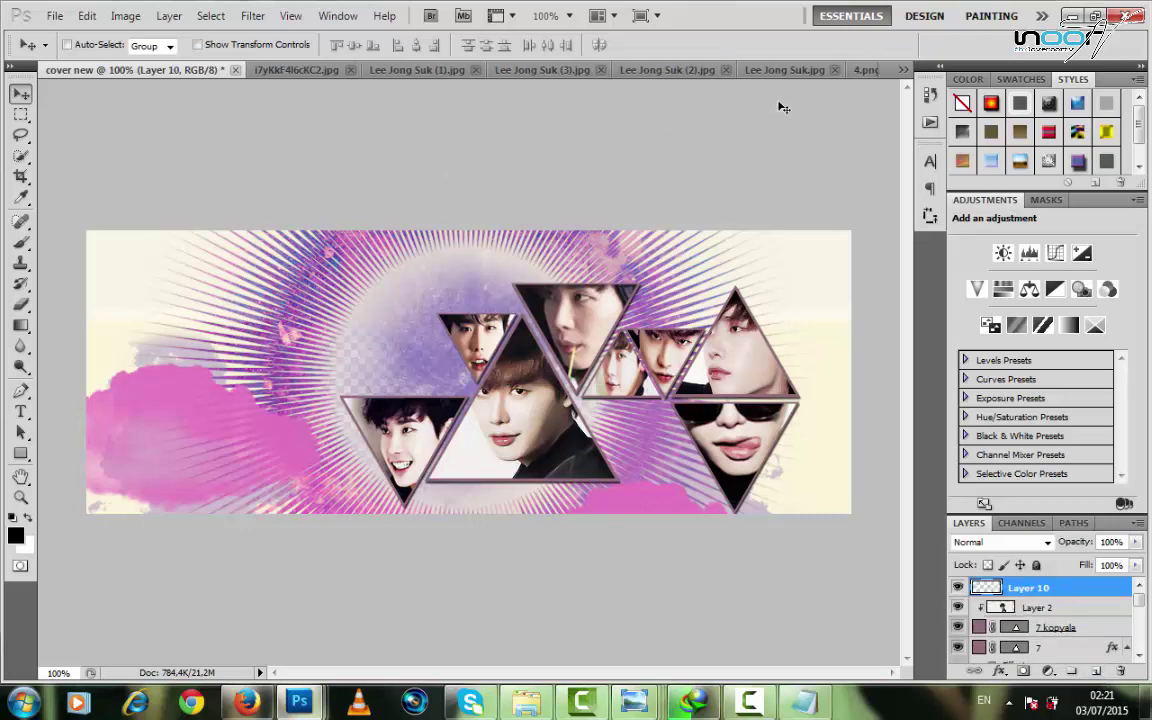
Copy the cut-out figure from 4.png into the cover, close 4.png, and position the head and shoulders beside the triangles over the pink cloud.
drag(855, 78, 900, 104)
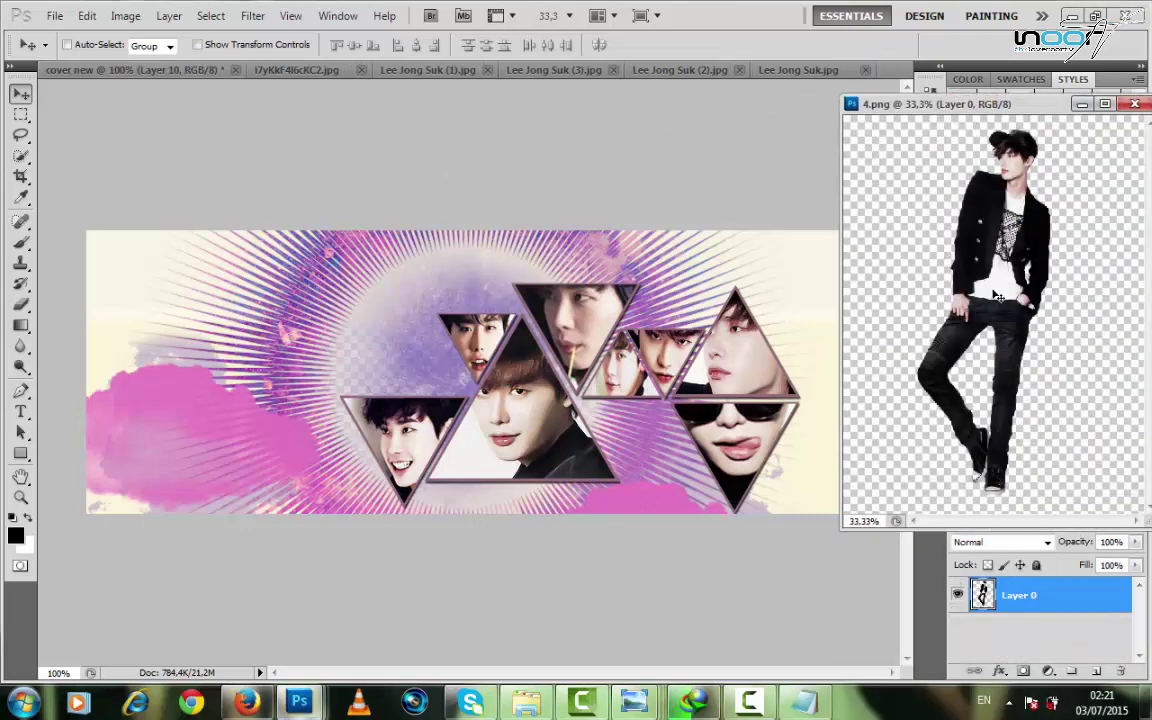
drag(308, 432, 310, 430)
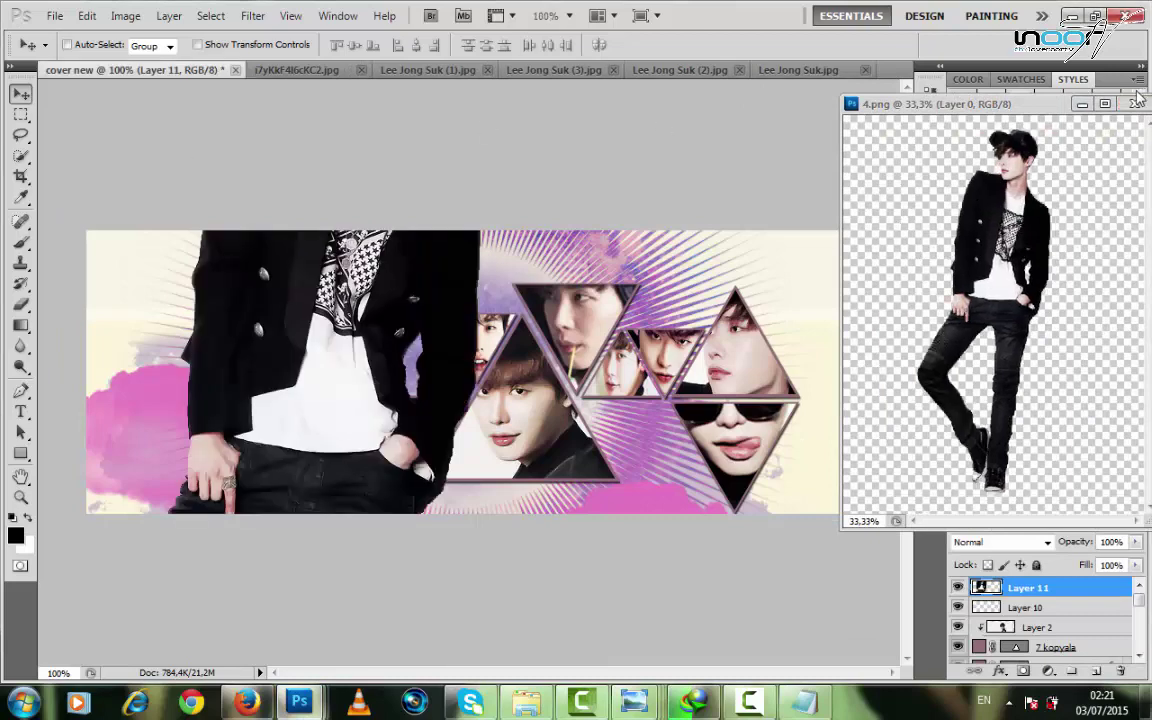
click(1135, 105)
drag(318, 395, 343, 480)
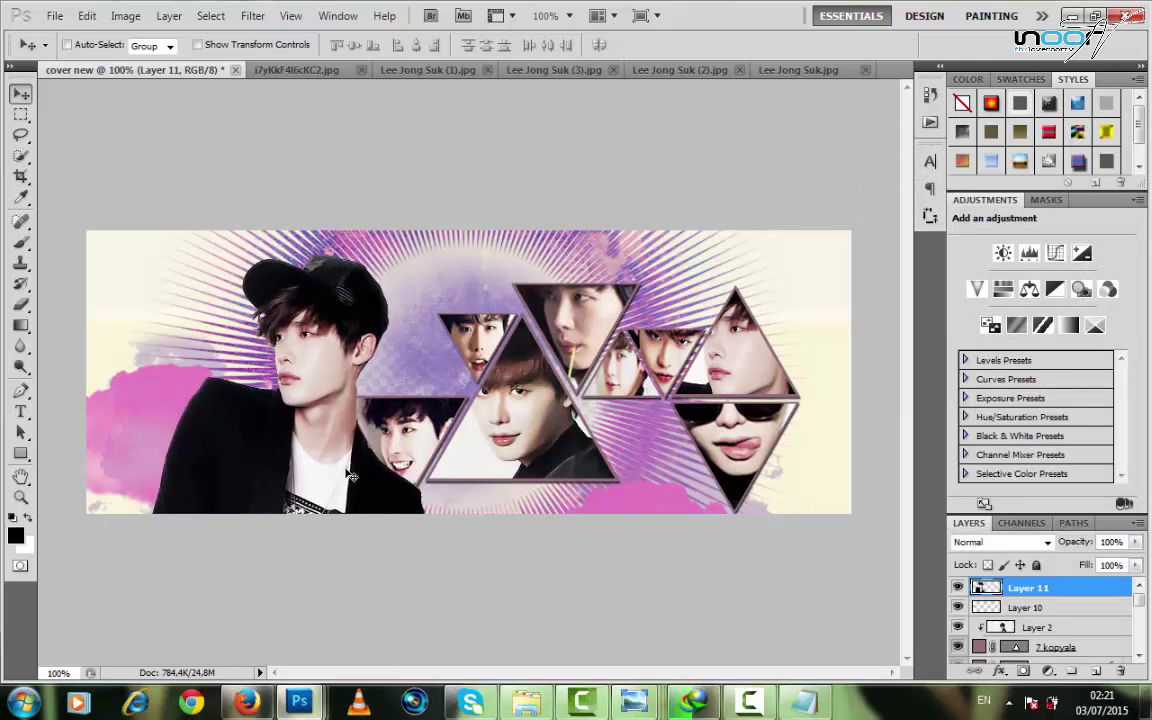
Erase around the triangle-facing side of the cut-out figure on Layer 11 with a 75 px Eraser.
click(19, 309)
right_click(156, 370)
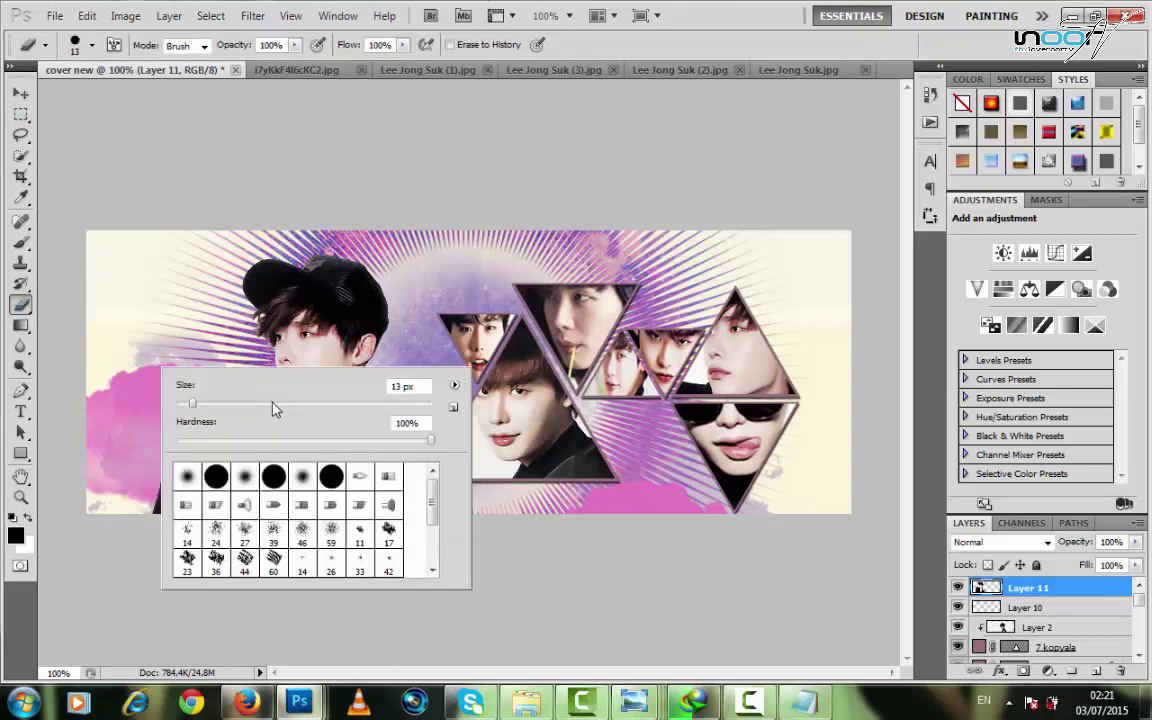
key(Return)
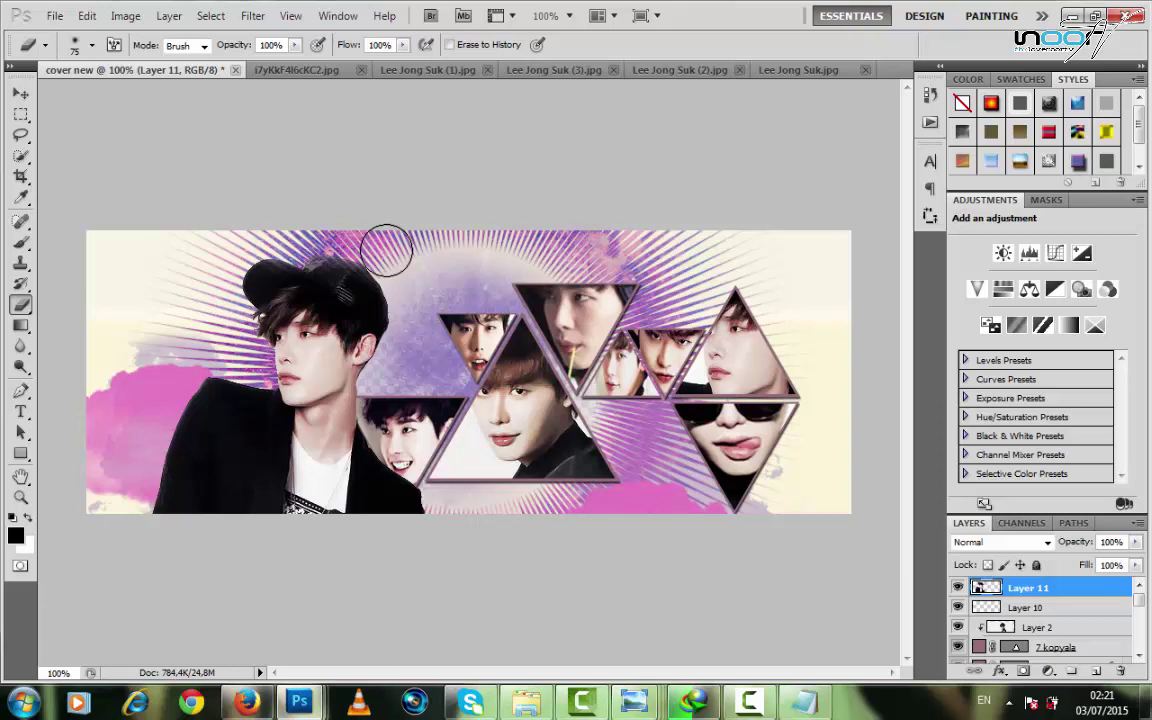
drag(386, 251, 414, 303)
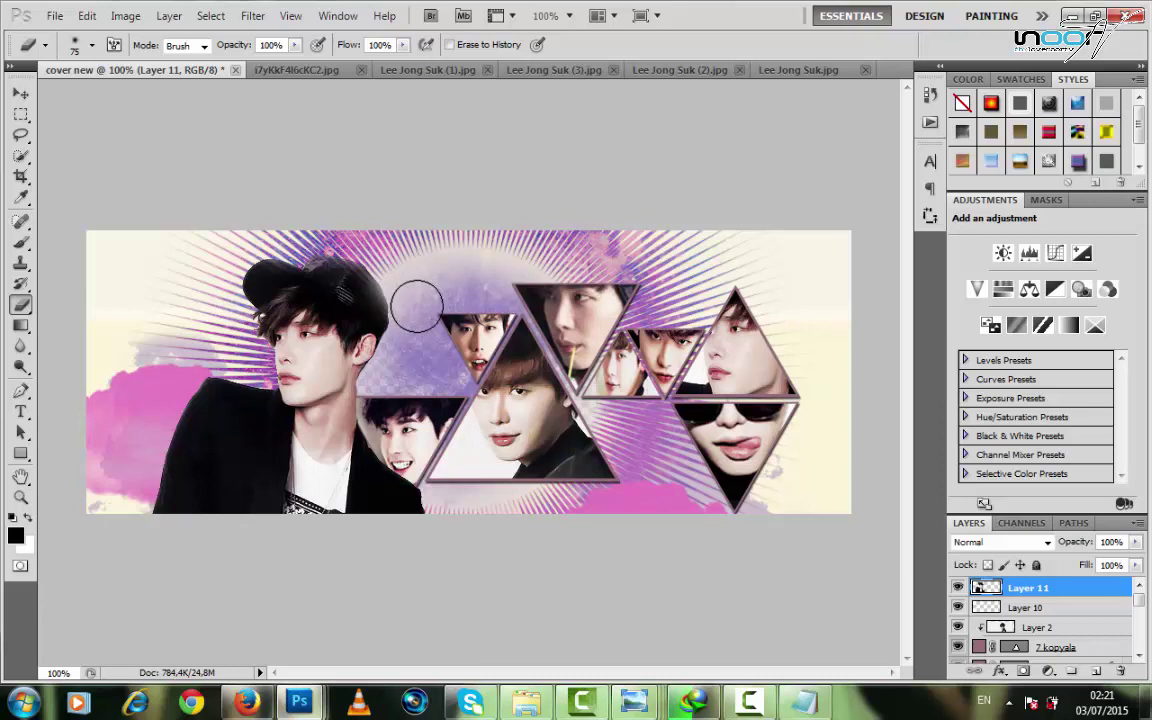
mouse_move(432, 452)
mouse_down()
mouse_move(447, 492)
mouse_move(400, 430)
mouse_move(408, 446)
mouse_up()
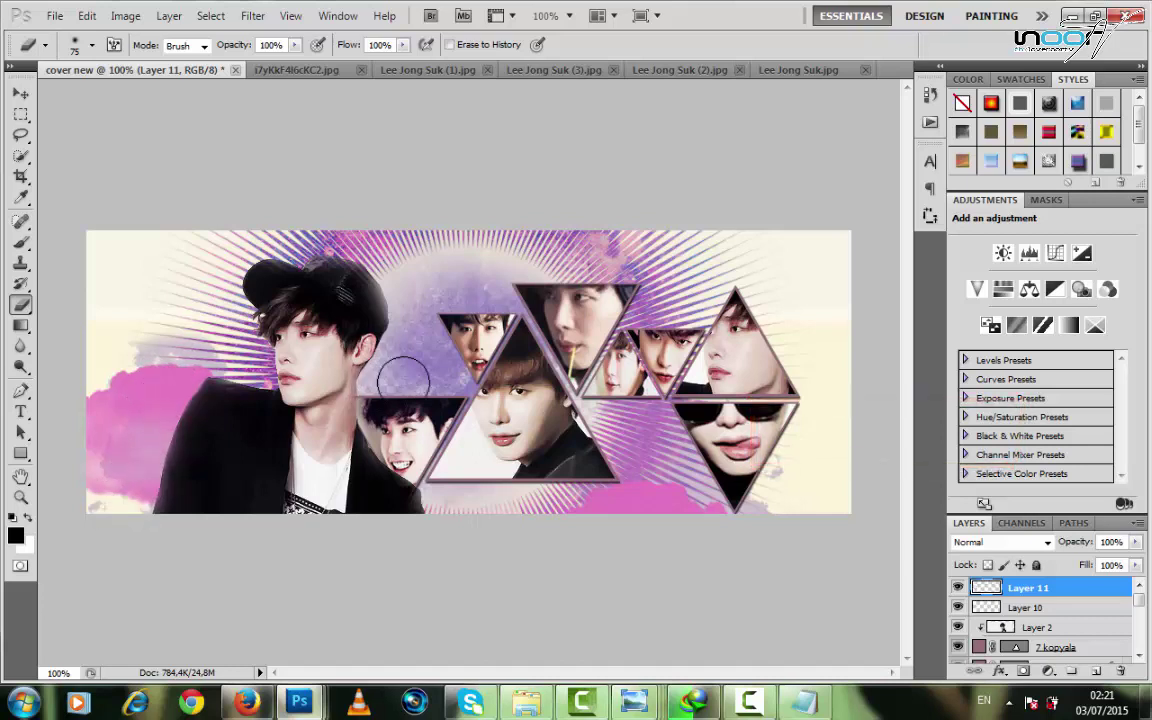
Open the ink-splatter image 2 from Nouveau dossier and copy it into the cover above Layer 11.
click(41, 22)
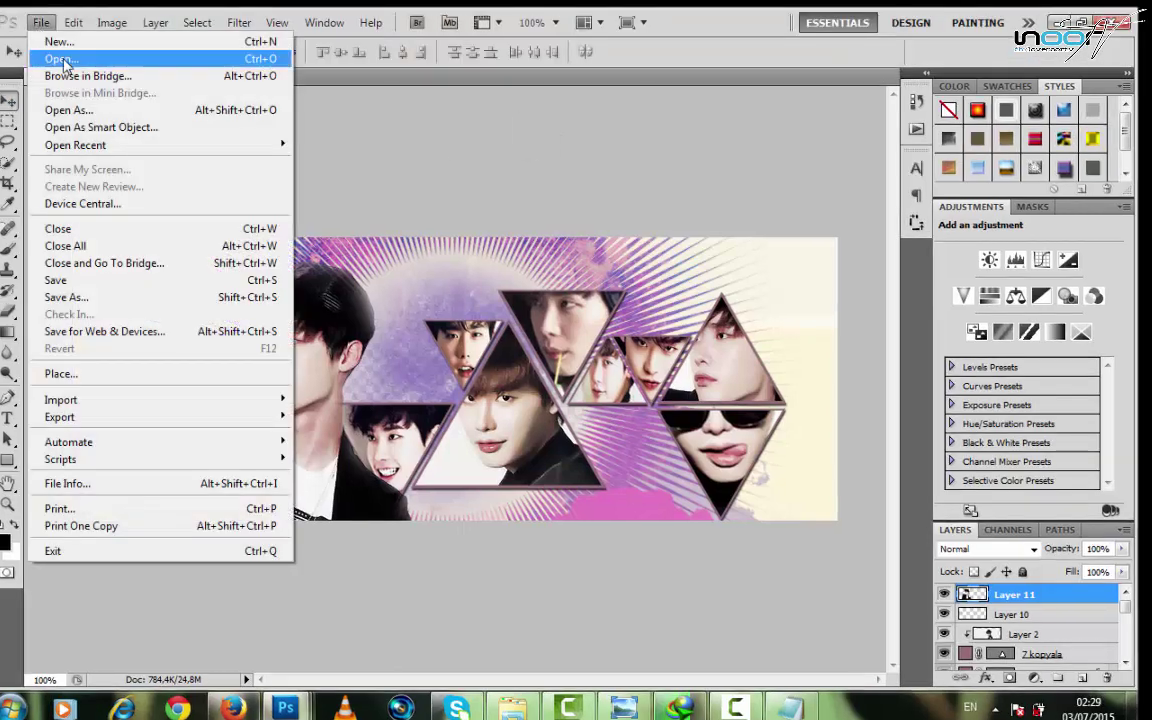
click(64, 58)
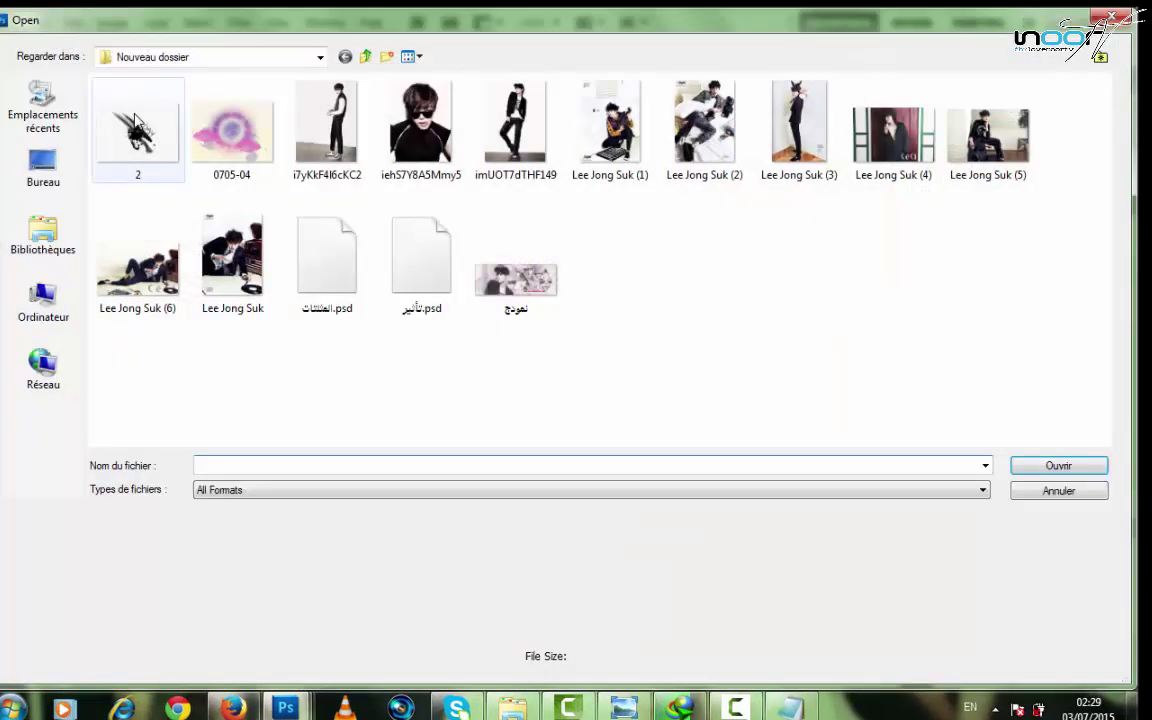
click(138, 120)
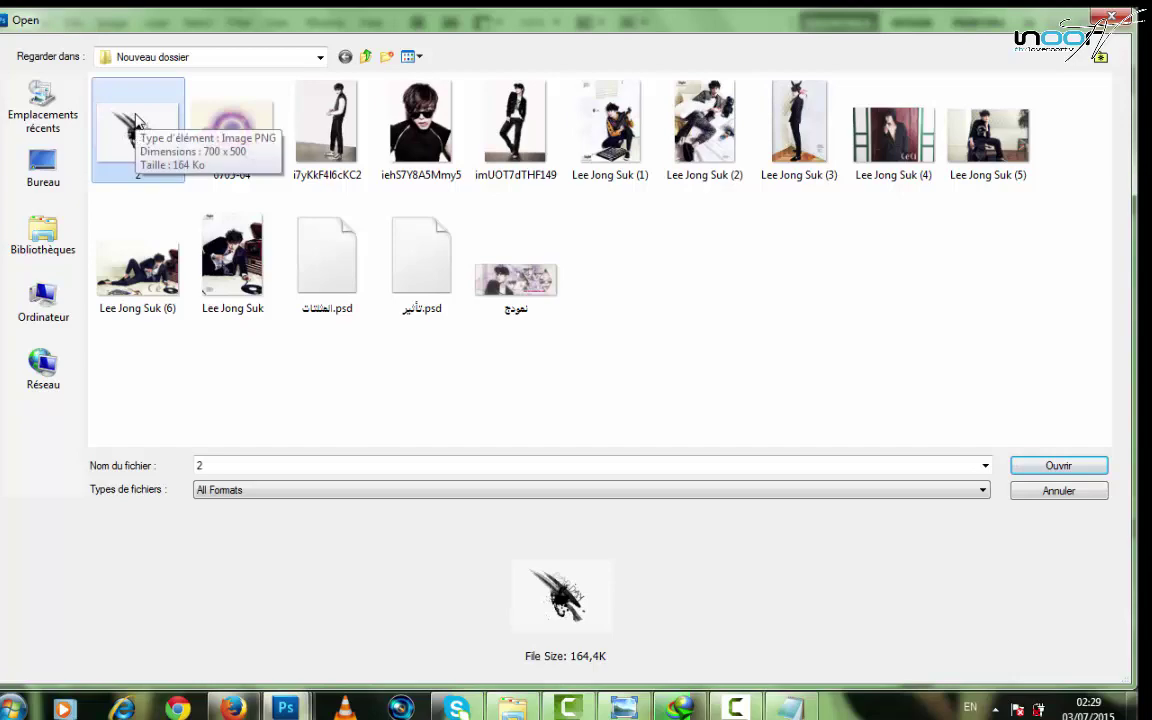
double_click(138, 121)
mouse_move(553, 390)
mouse_down()
mouse_move(497, 377)
mouse_move(291, 125)
mouse_move(250, 94)
mouse_move(436, 240)
mouse_up()
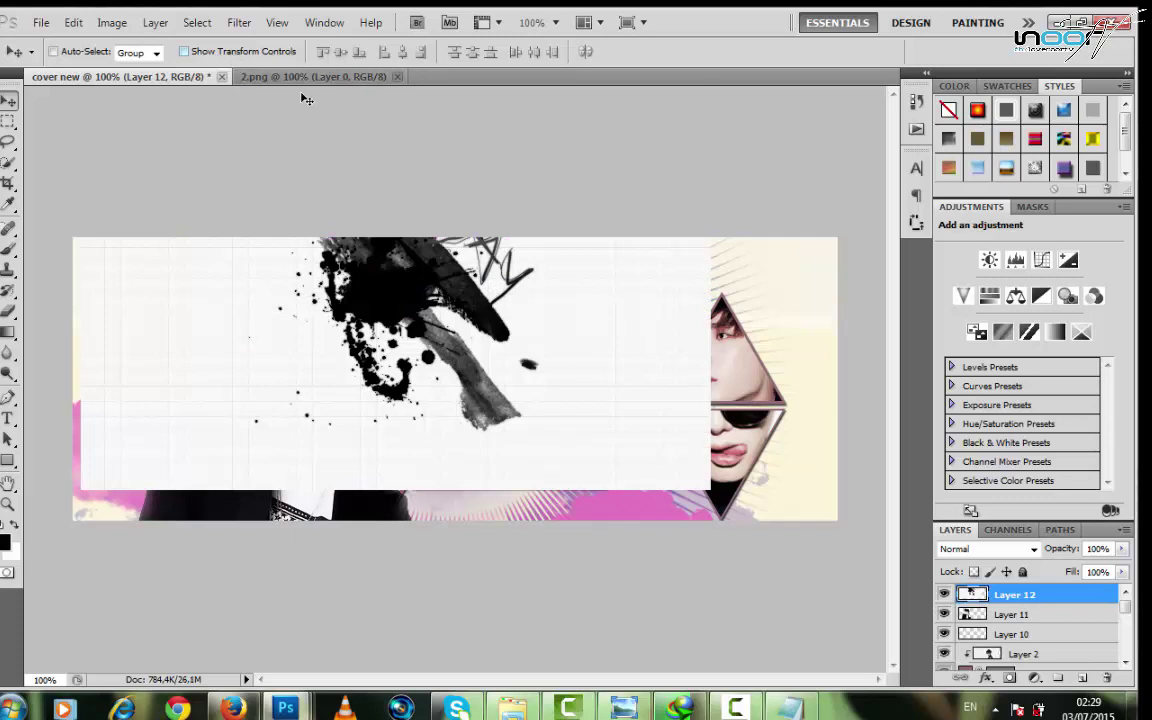
Scale the ink-splatter image to about 123% width and 125% height, center it over the cover, and hide the transform controls.
click(232, 55)
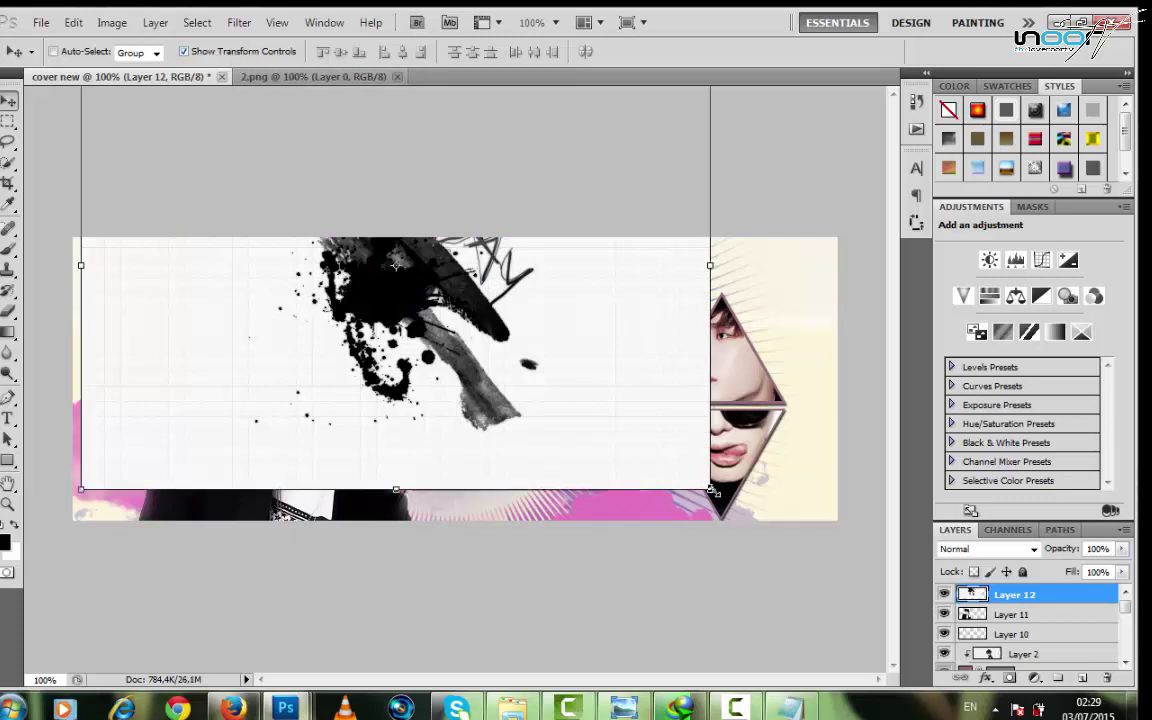
drag(710, 490, 867, 614)
drag(617, 416, 644, 513)
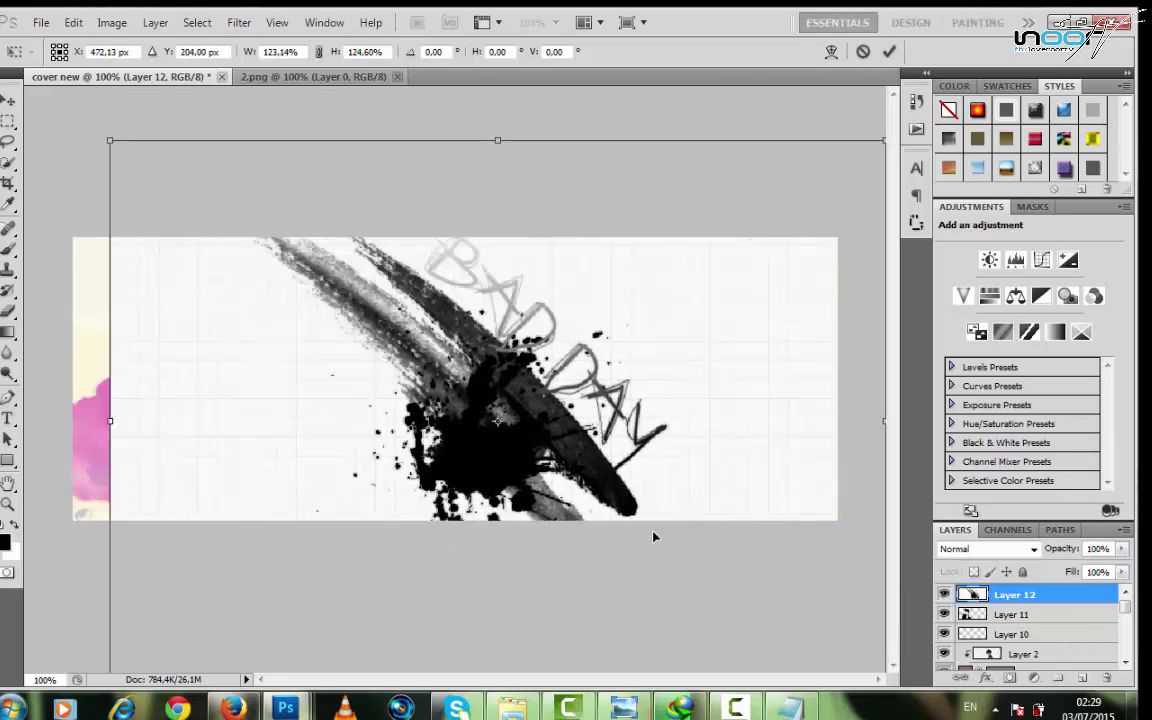
click(889, 52)
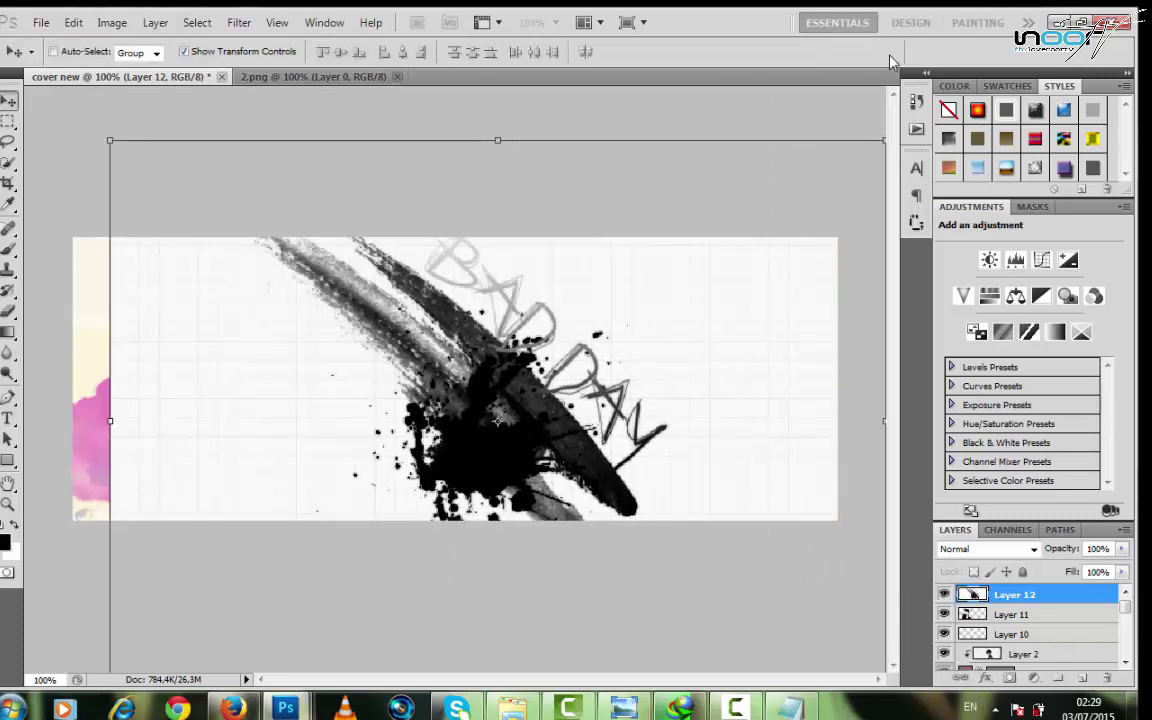
mouse_move(444, 476)
mouse_down()
mouse_move(411, 475)
mouse_move(450, 476)
mouse_up()
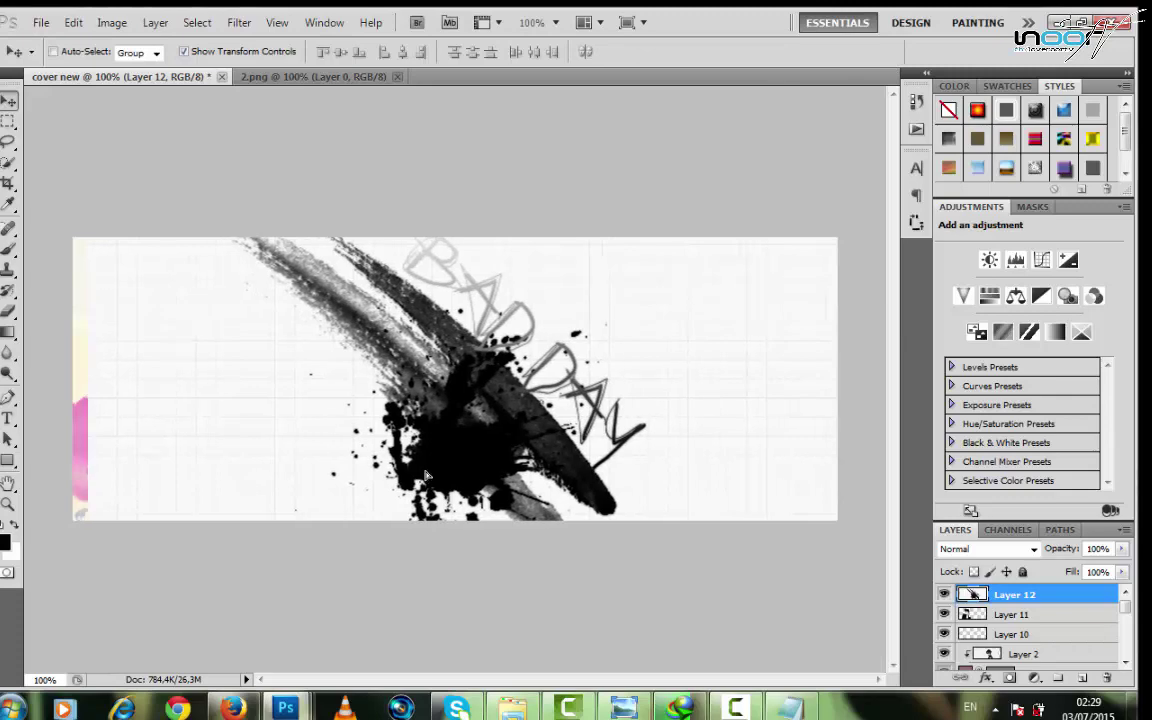
click(268, 55)
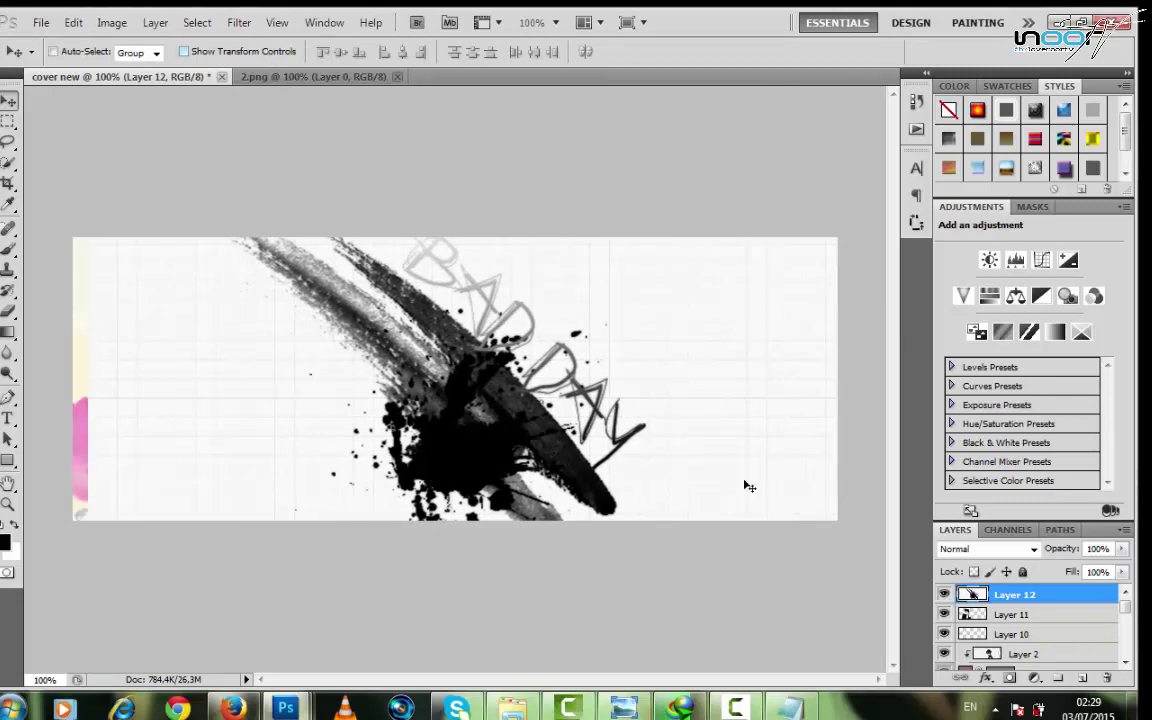
Blend the ink-splatter layer in Screen mode at 41% opacity and erase the part covering the large figure.
click(970, 550)
click(874, 537)
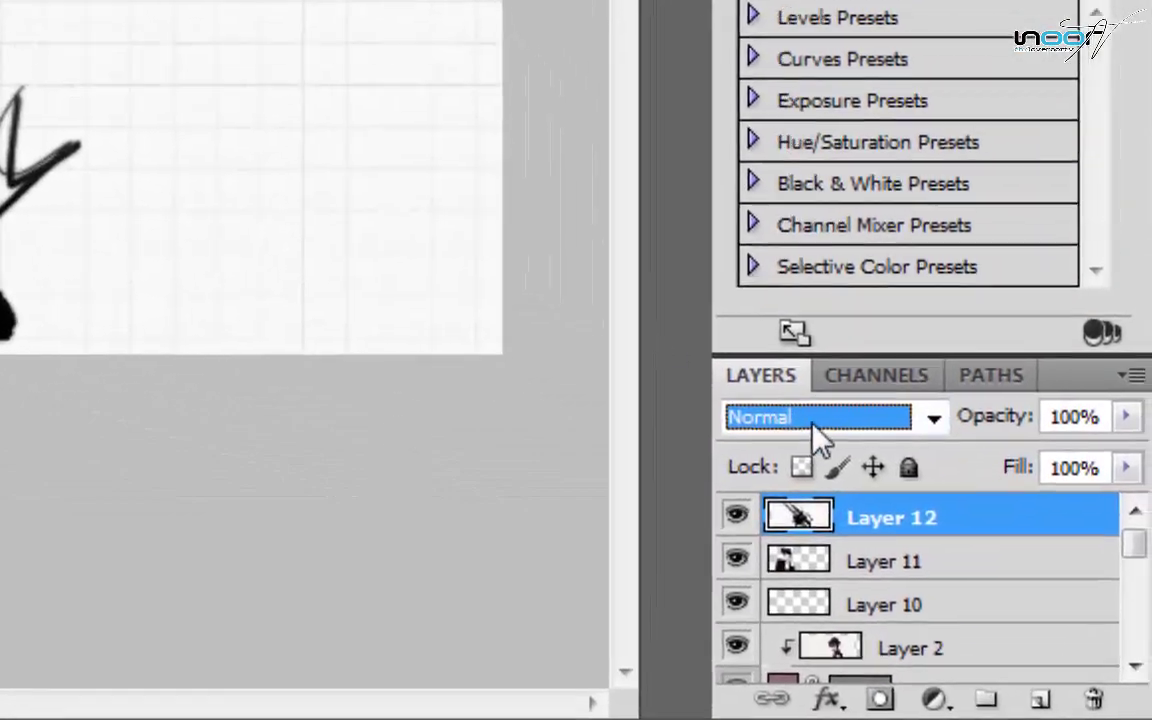
click(822, 331)
click(698, 151)
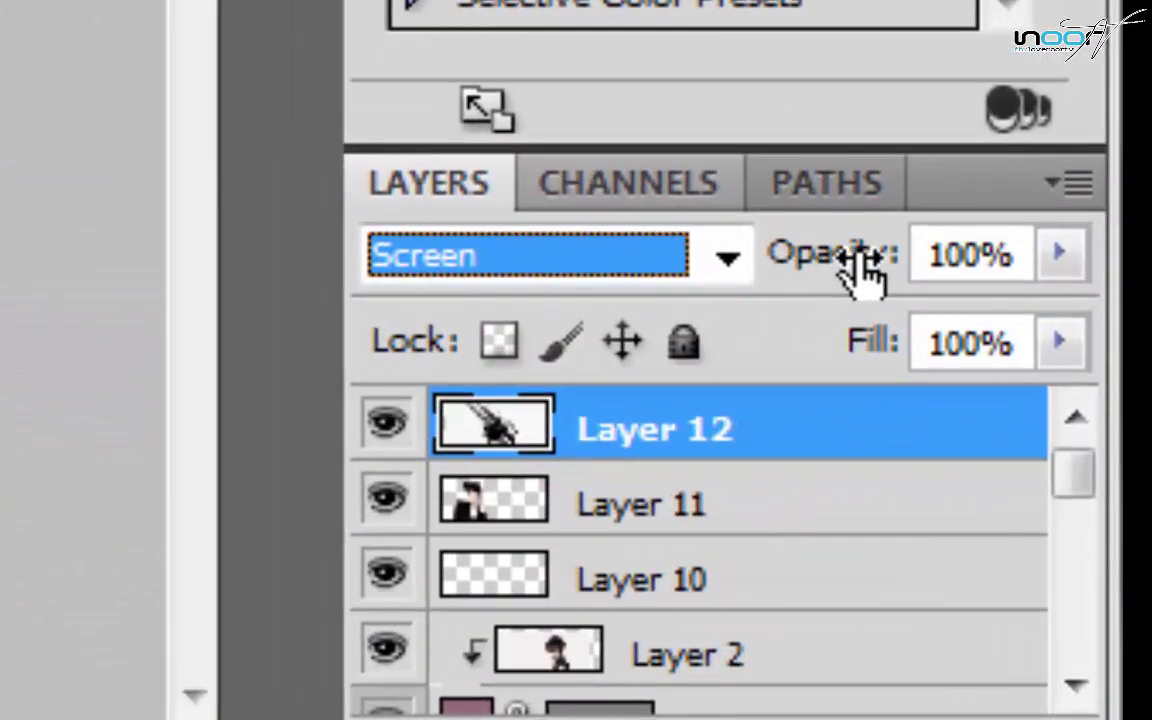
click(1077, 318)
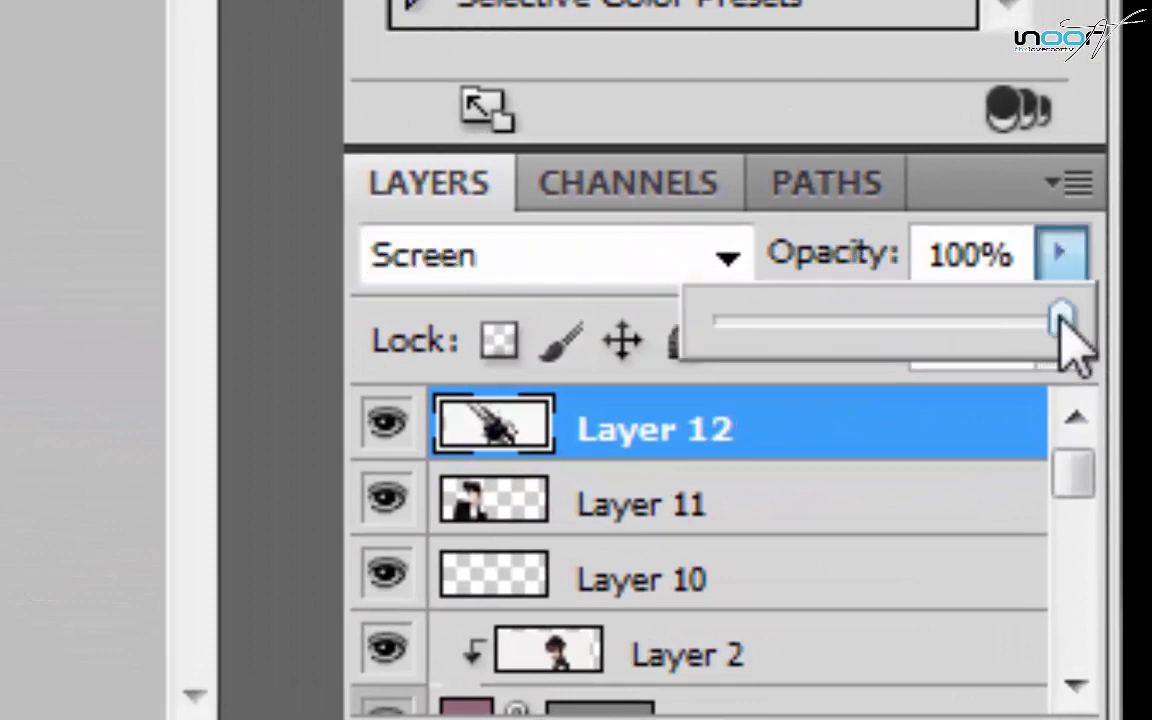
drag(1057, 320, 858, 322)
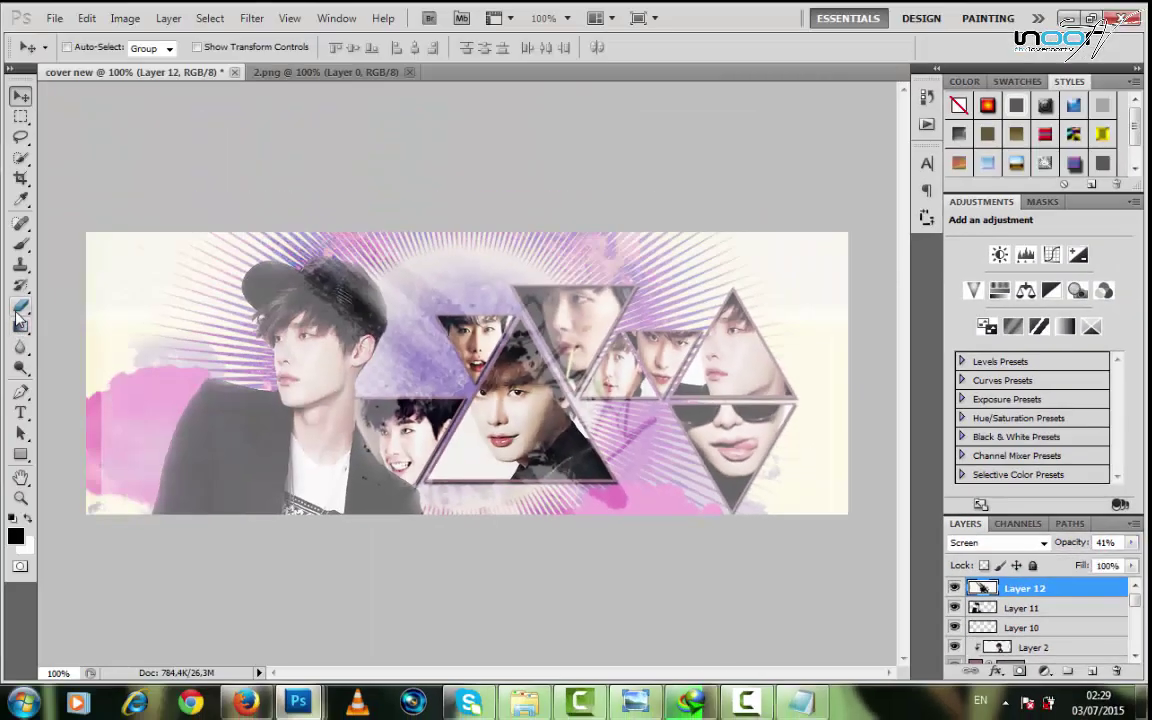
click(22, 308)
mouse_move(230, 420)
mouse_down()
mouse_move(252, 452)
mouse_move(222, 407)
mouse_move(258, 385)
mouse_move(285, 335)
mouse_move(323, 307)
mouse_move(290, 225)
mouse_move(250, 255)
mouse_move(300, 270)
mouse_move(334, 339)
mouse_move(280, 430)
mouse_move(325, 440)
mouse_move(330, 430)
mouse_move(370, 492)
mouse_move(358, 445)
mouse_move(263, 447)
mouse_move(200, 428)
mouse_move(194, 468)
mouse_move(230, 512)
mouse_up()
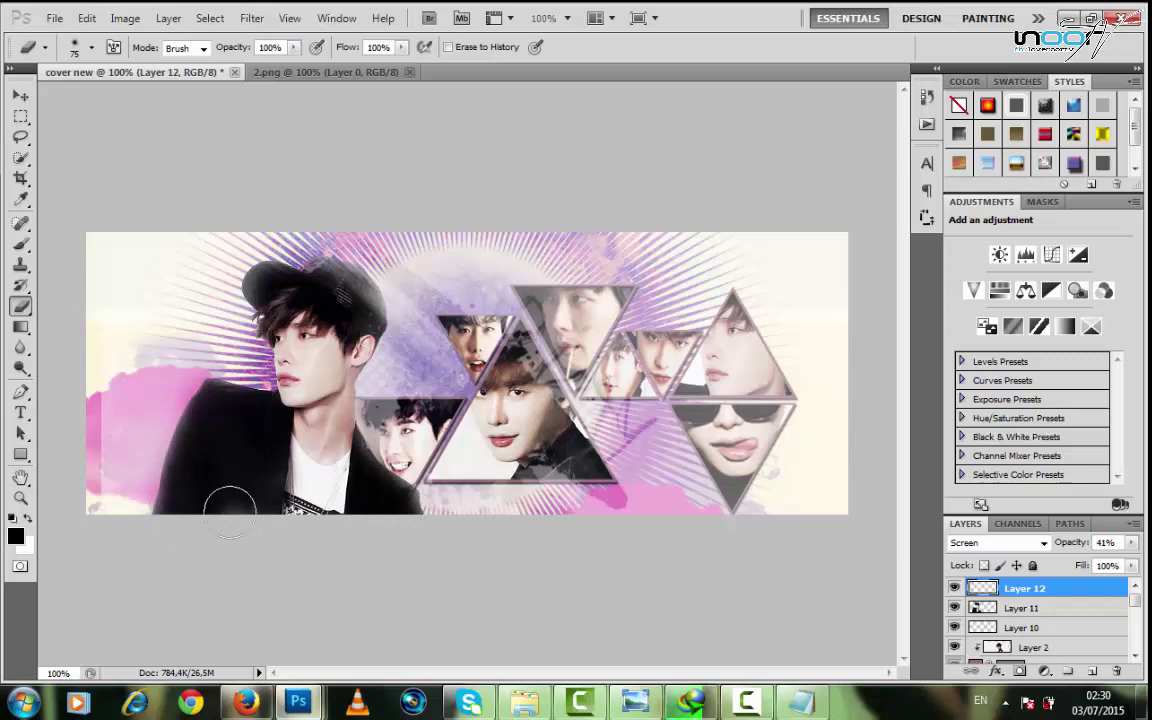
Merge all visible layers of the cover and convert the resulting background into a regular layer.
right_click(1037, 595)
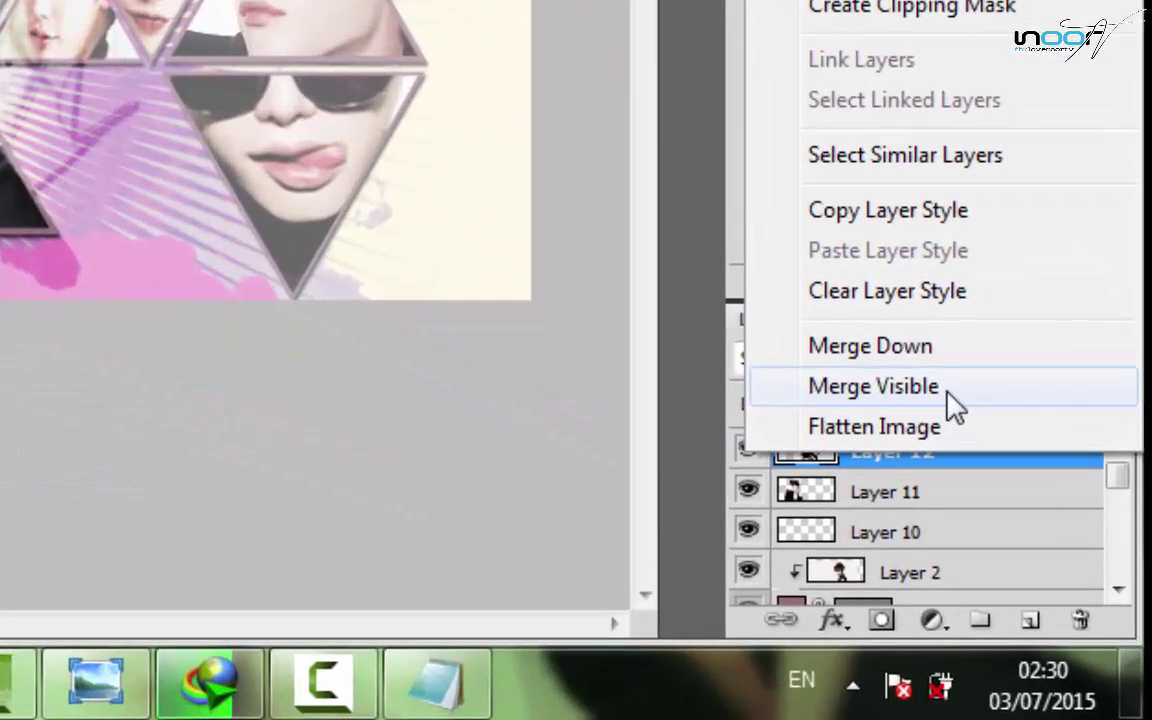
click(947, 390)
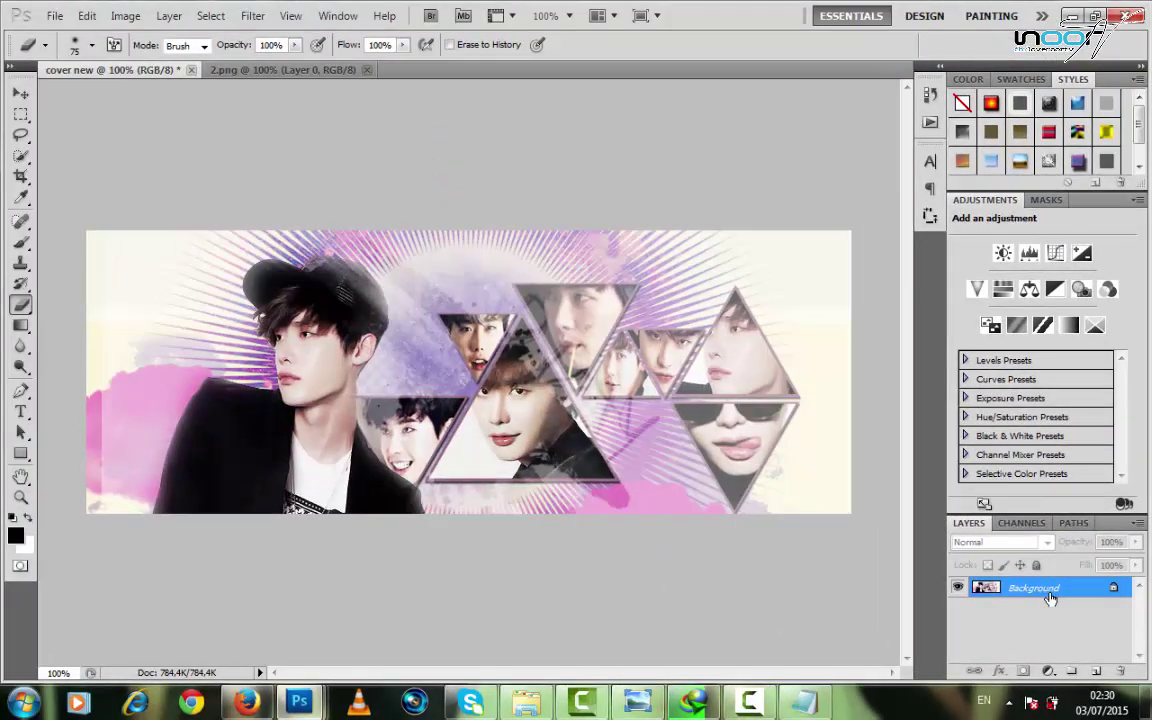
double_click(1035, 588)
click(735, 185)
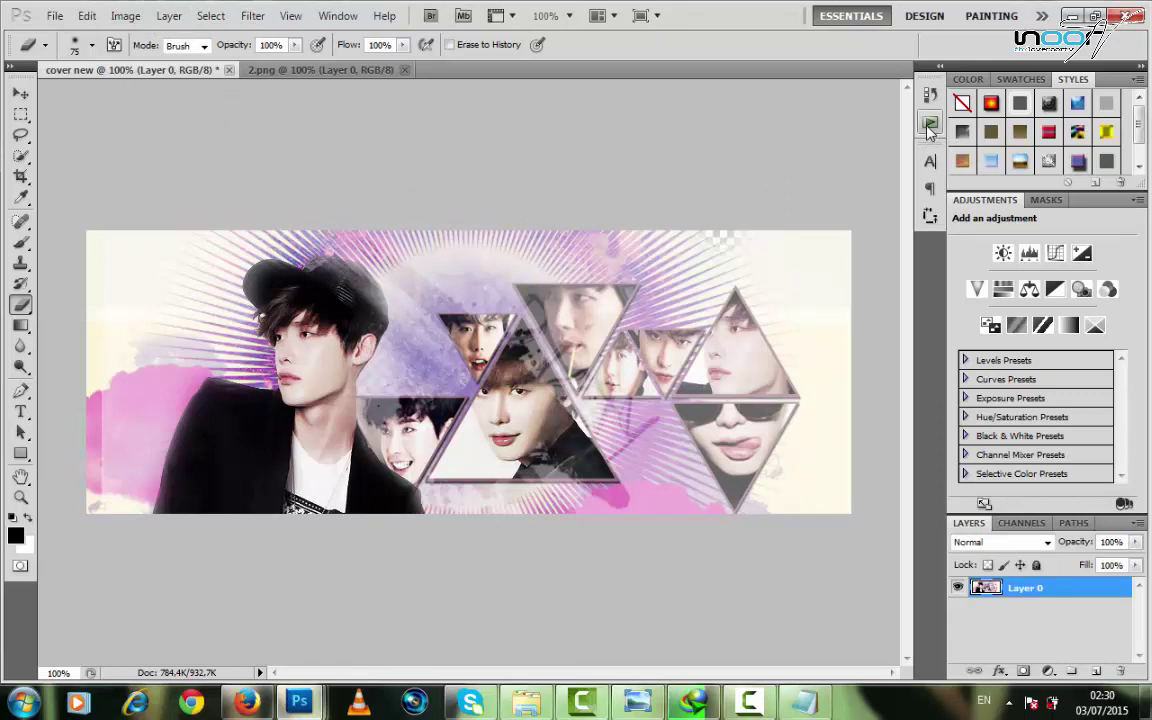
Play the selected Topaz action of the MLD set on the merged cover layer.
click(928, 125)
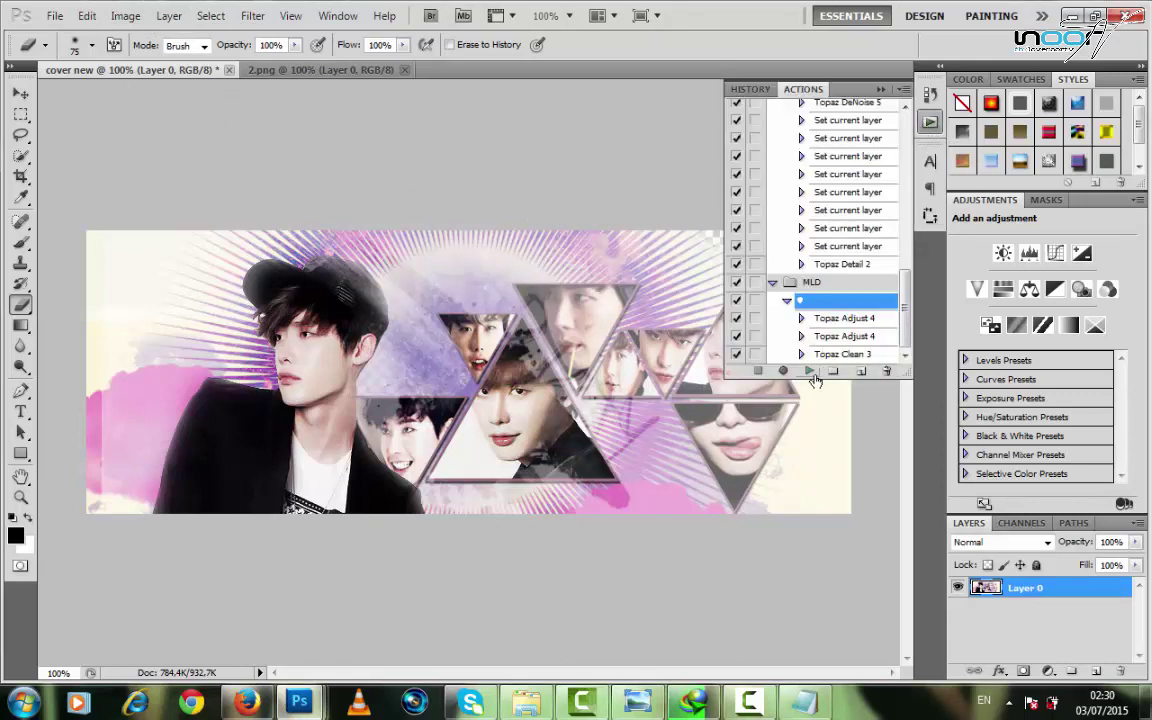
click(811, 372)
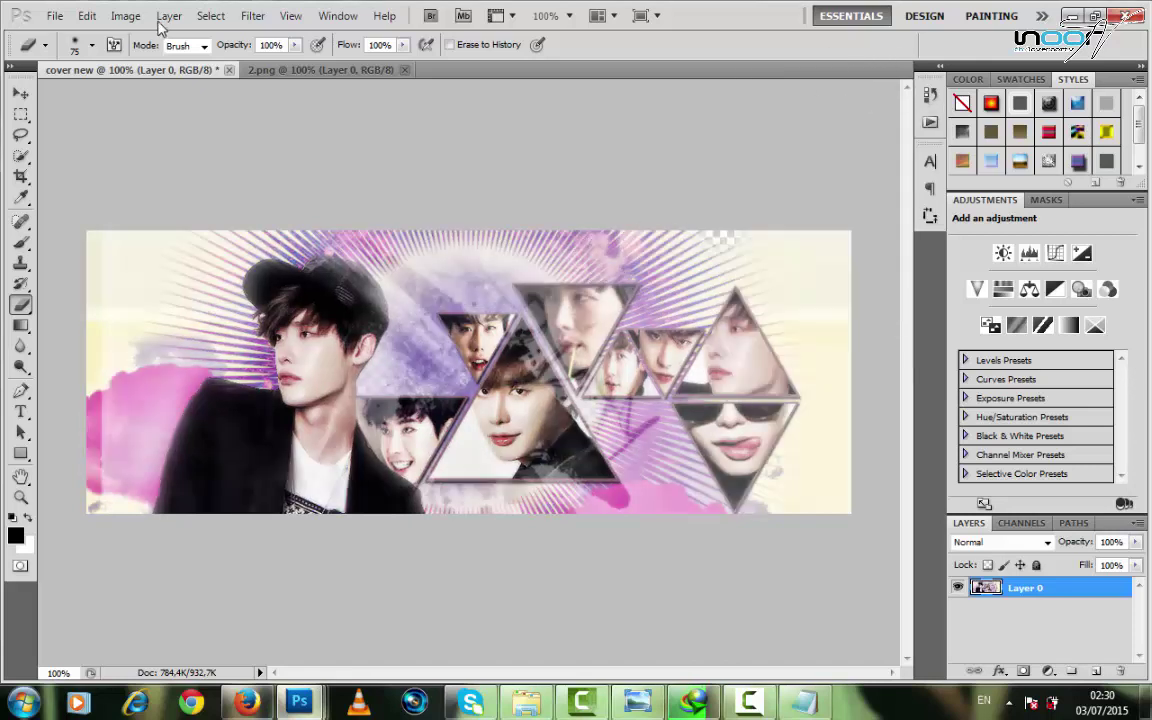
Open تأثير.psd from Nouveau dossier, copy its group Grup 3 into the cover above the merged layer, and minimize the effect file.
click(52, 16)
click(75, 49)
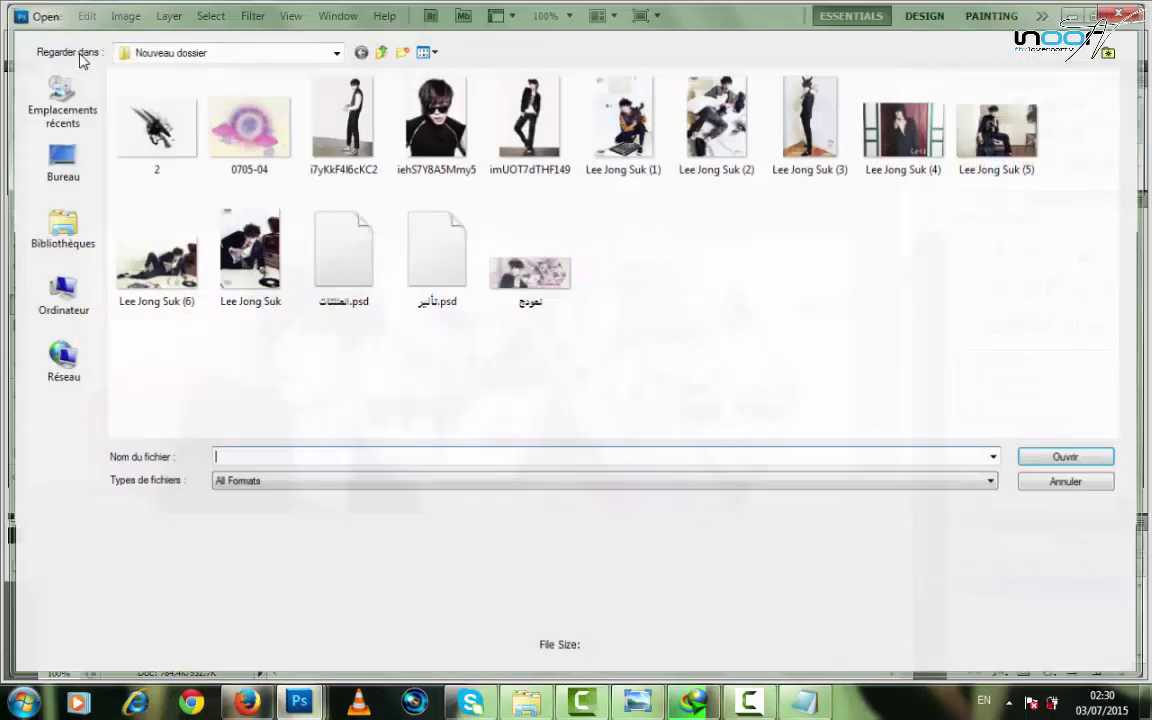
double_click(445, 268)
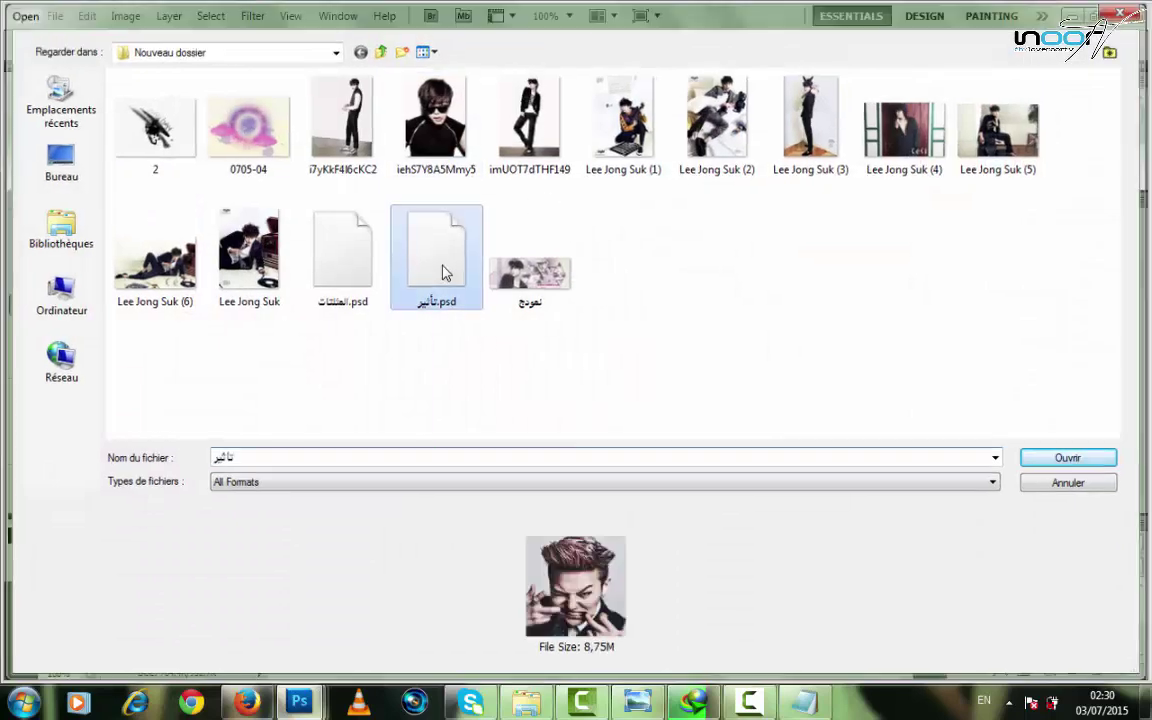
scroll(1062, 600, up, 1)
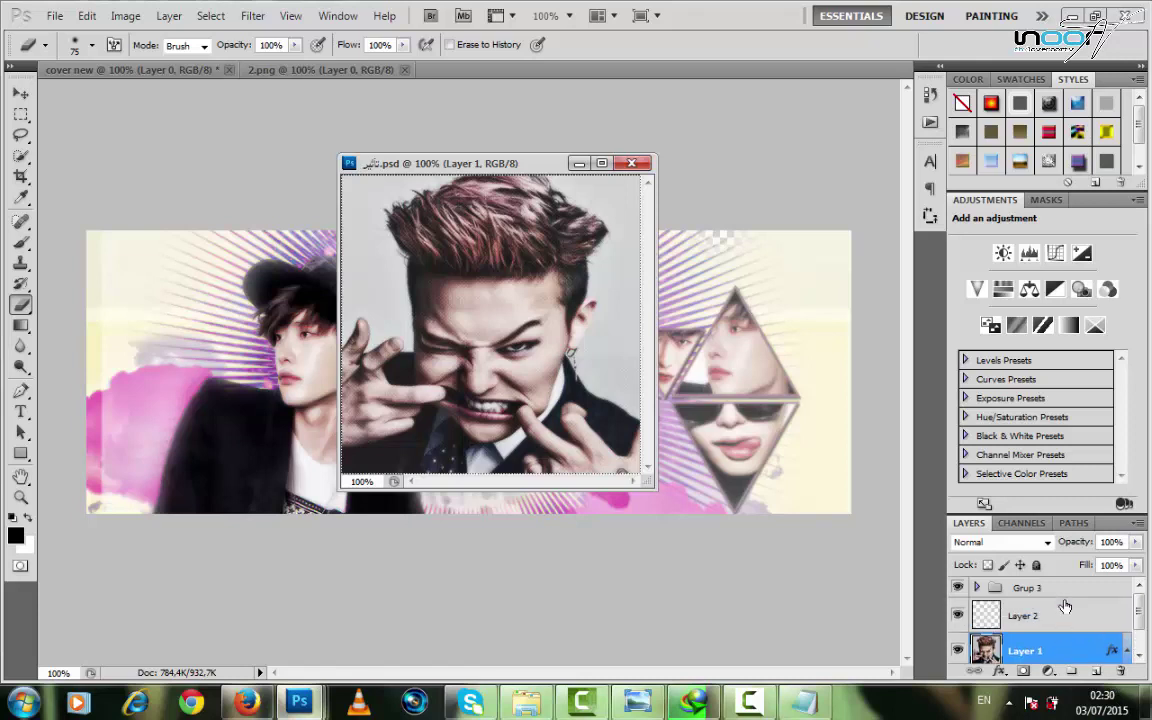
drag(1062, 592, 745, 510)
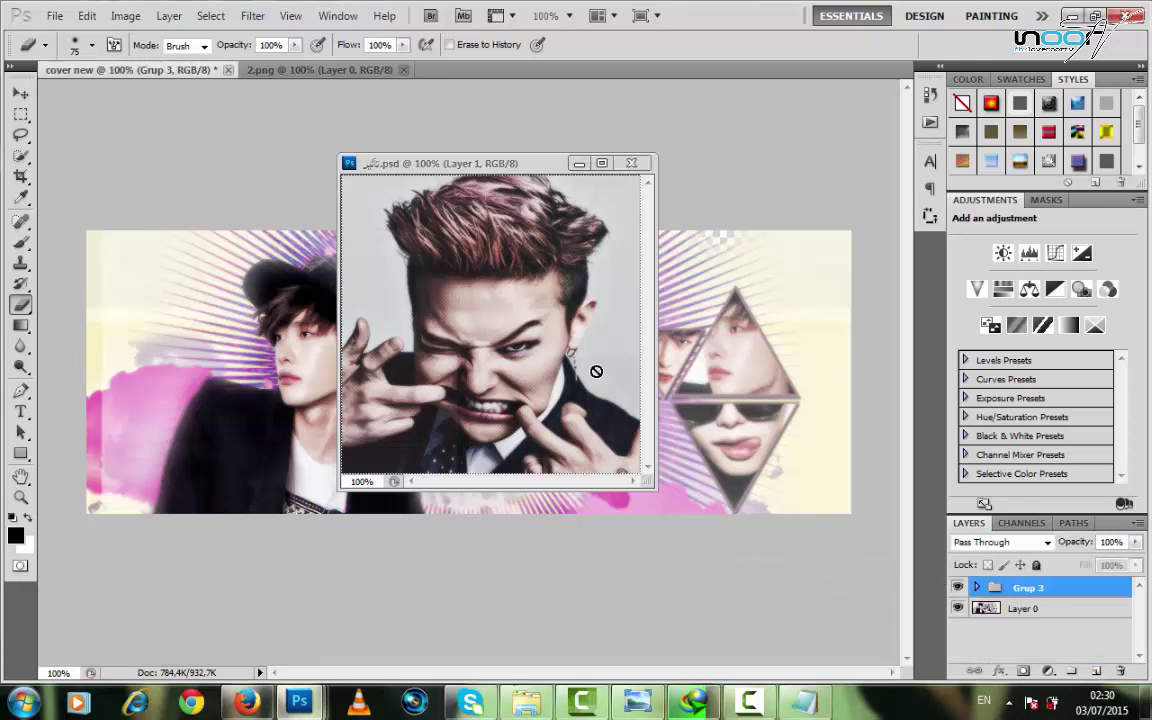
click(579, 165)
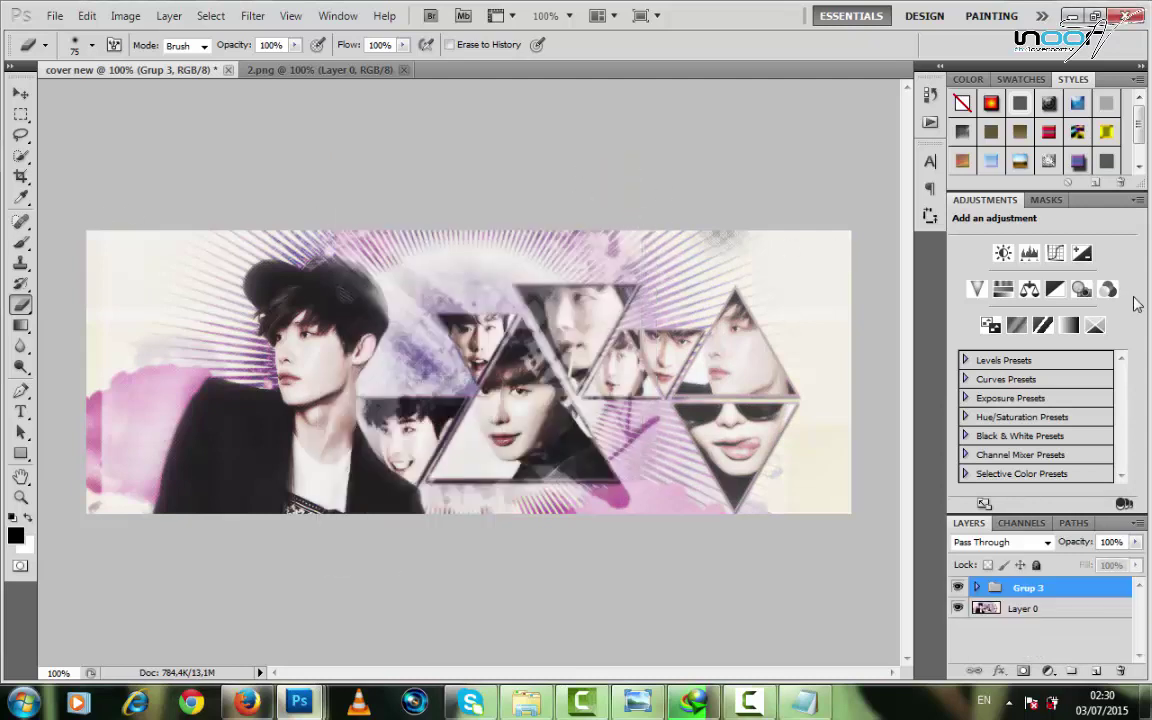
Select a narrow full-height strip between the cover's left edge and the figure, and add a Black & White adjustment layer to it.
click(21, 116)
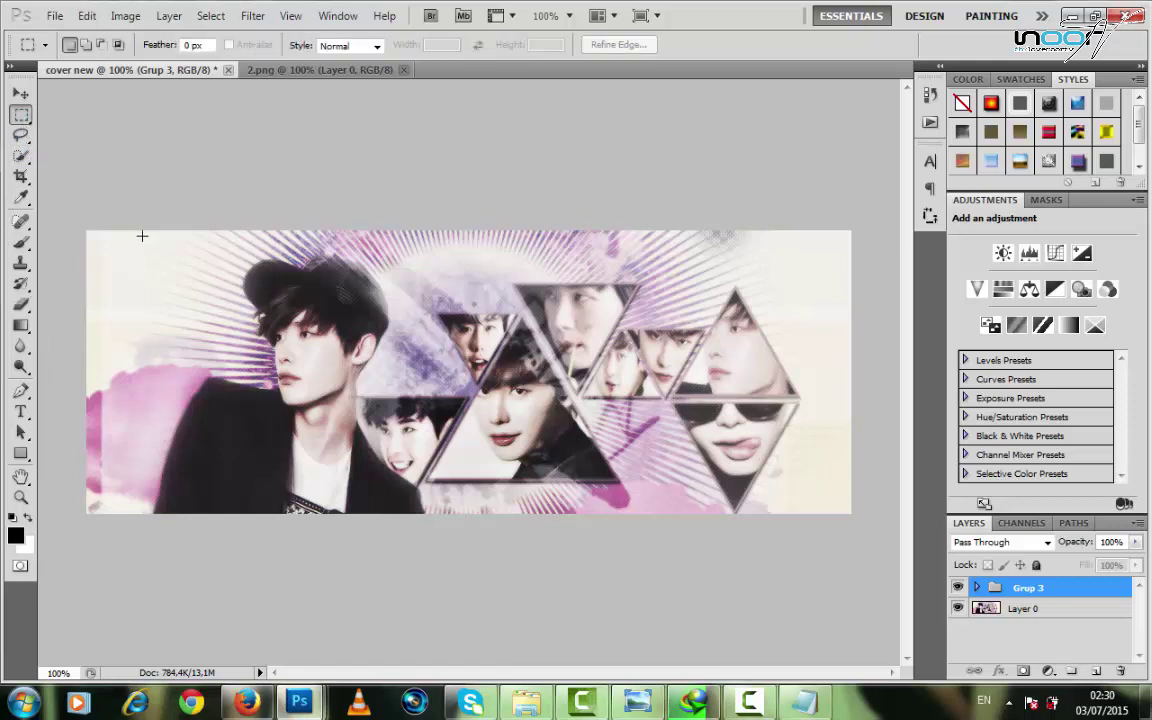
drag(178, 425, 184, 500)
click(193, 480)
drag(182, 481, 177, 520)
click(133, 327)
drag(122, 225, 174, 512)
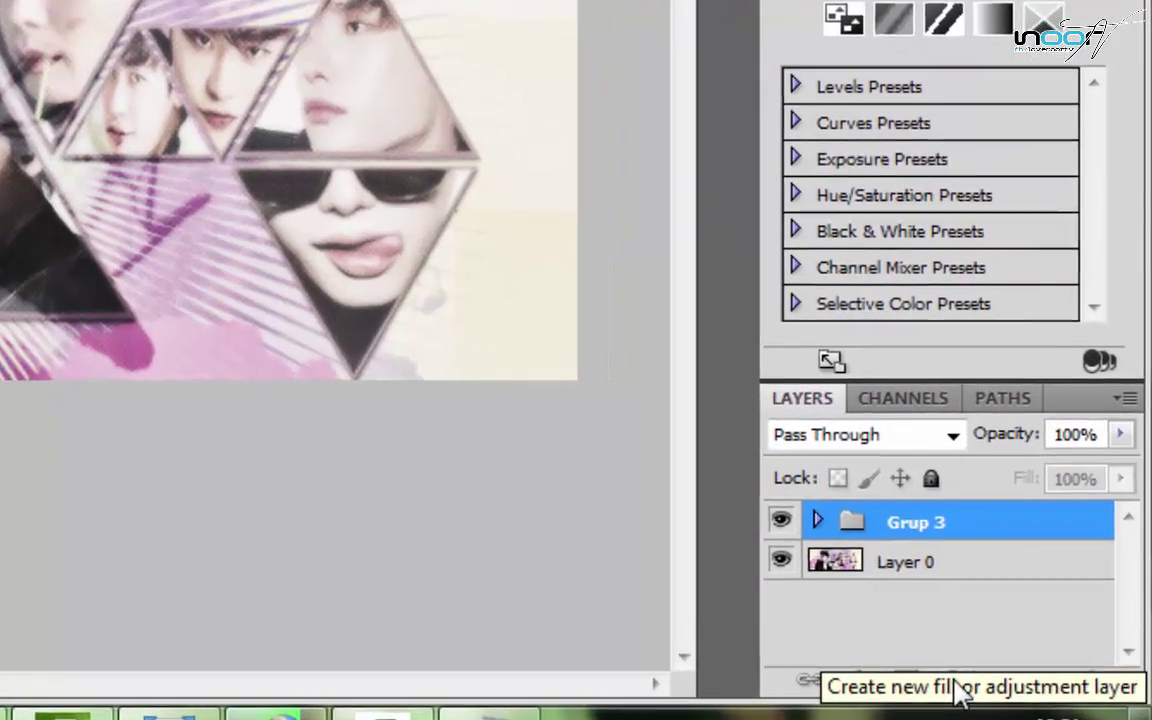
click(970, 656)
click(941, 378)
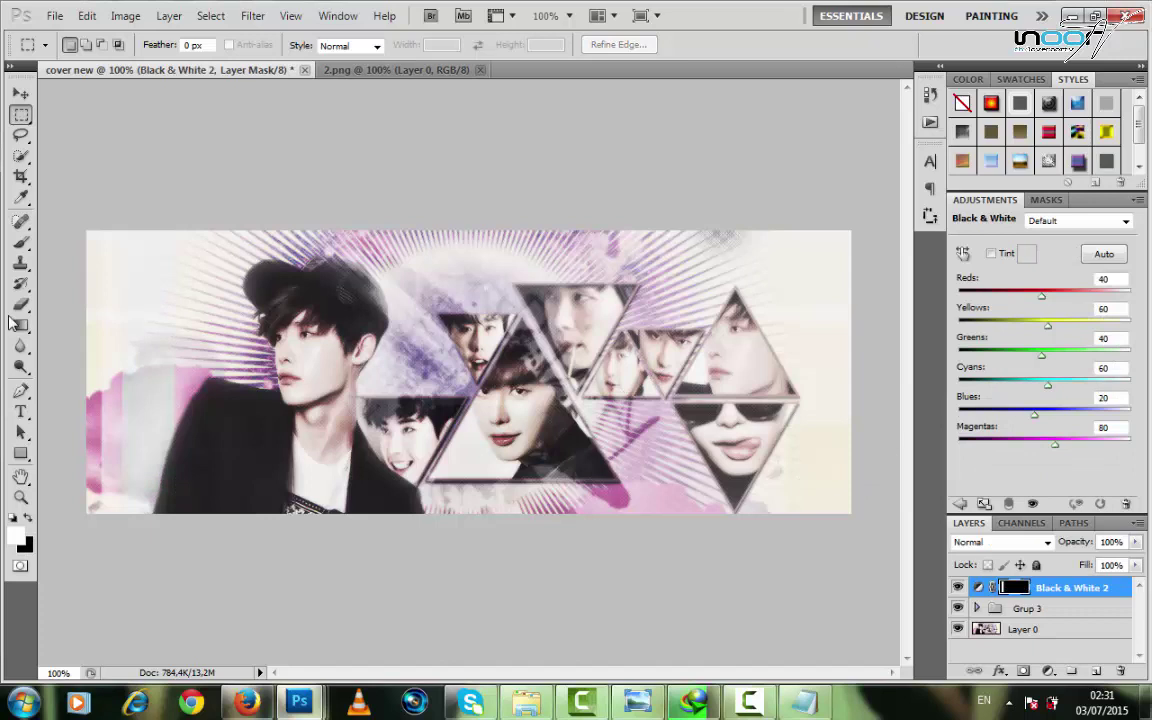
Draw a thin black vertical line along the left edge of the desaturated strip with the Rectangle tool and blend it in Soft Light.
click(22, 453)
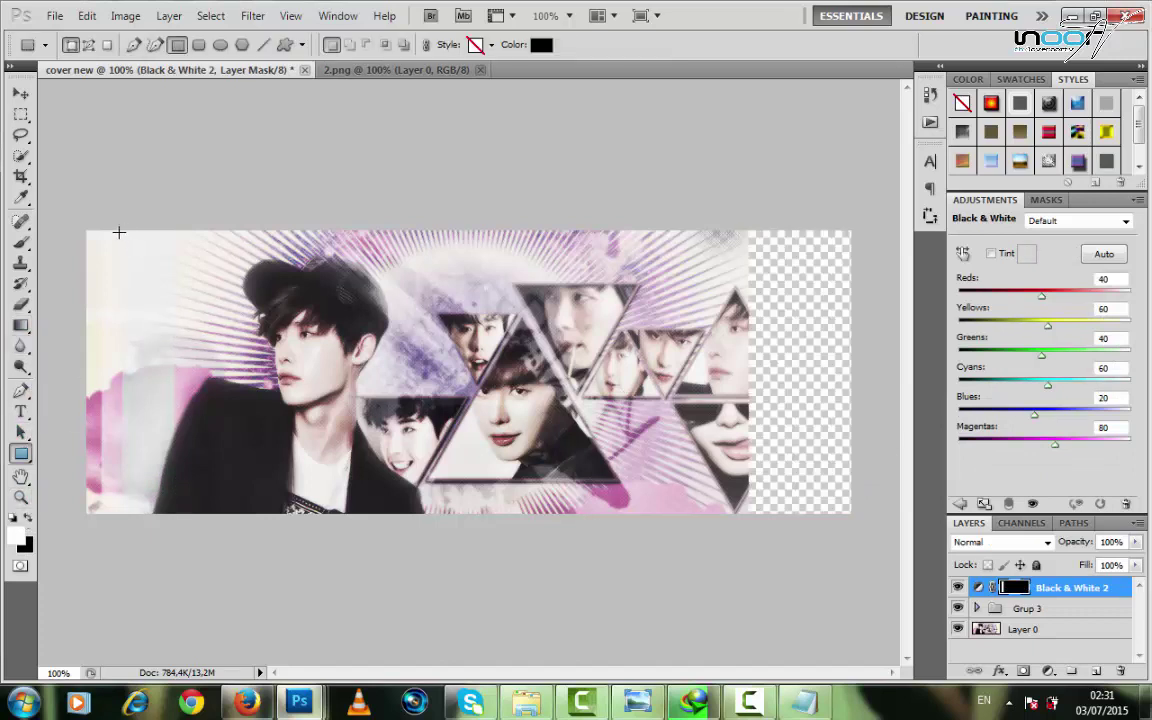
drag(142, 374, 122, 536)
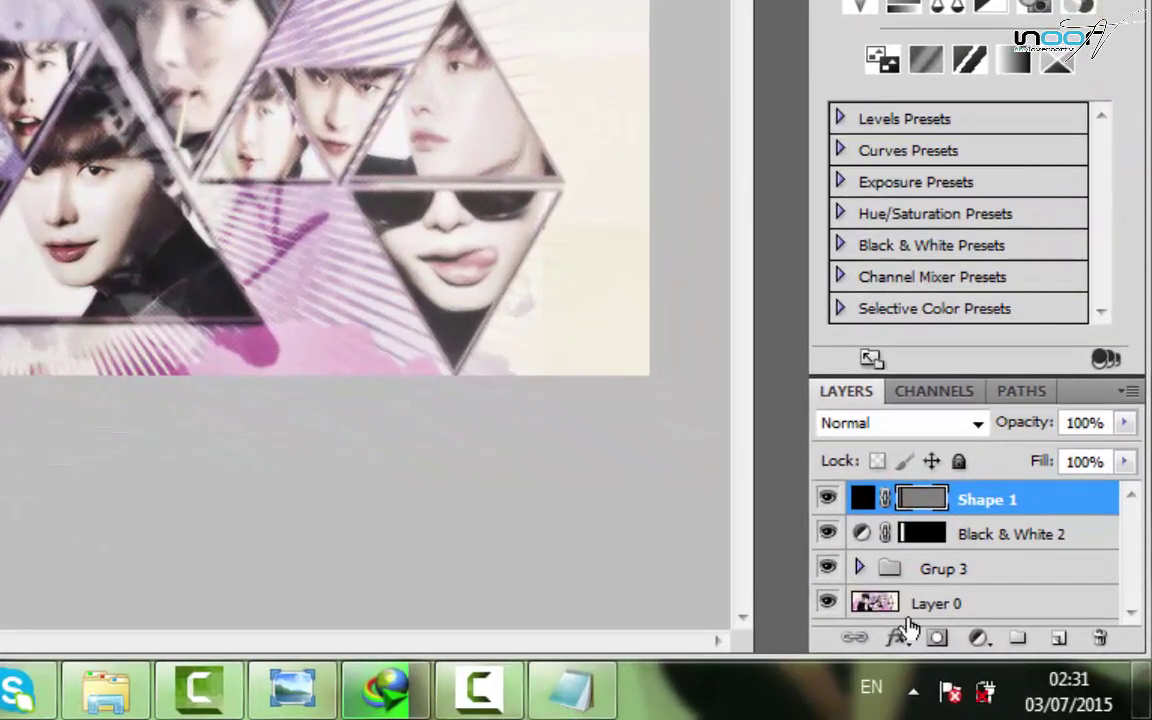
click(901, 428)
click(901, 428)
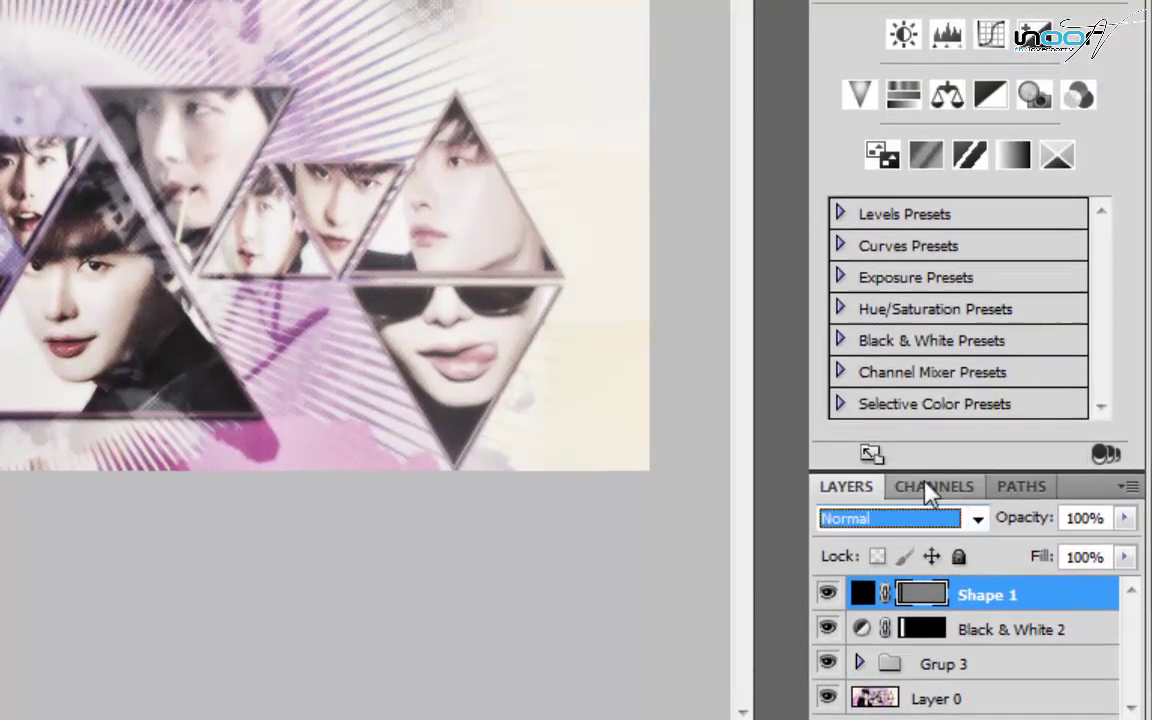
click(930, 521)
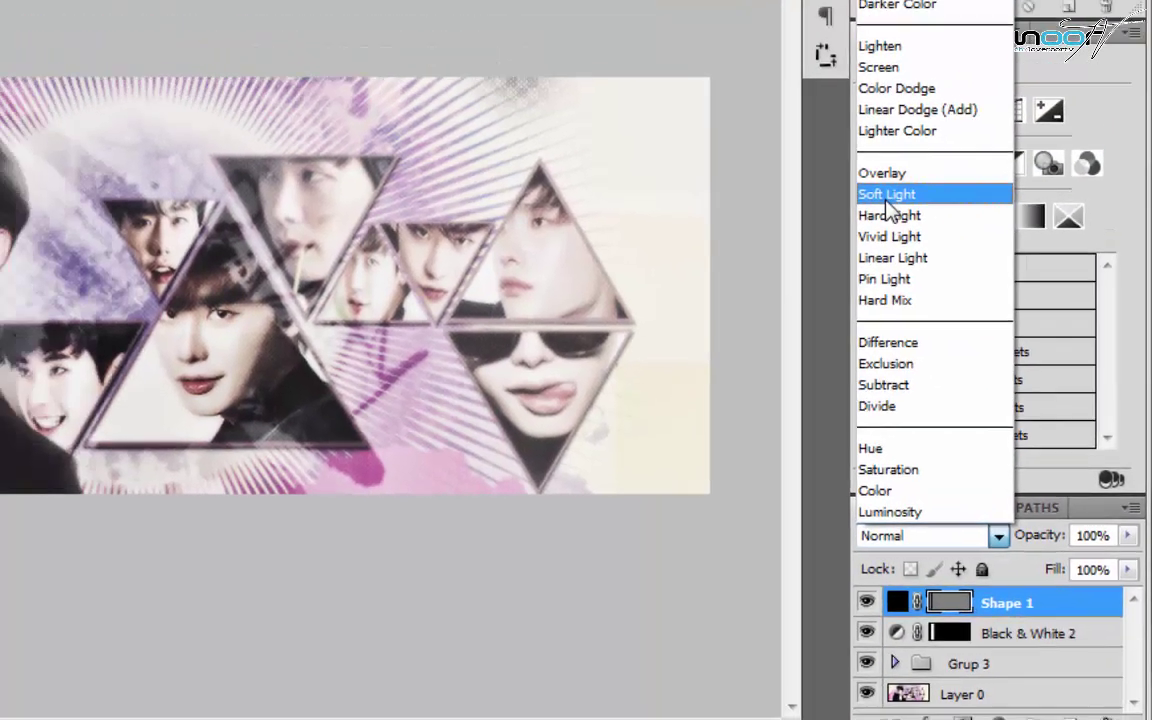
click(850, 144)
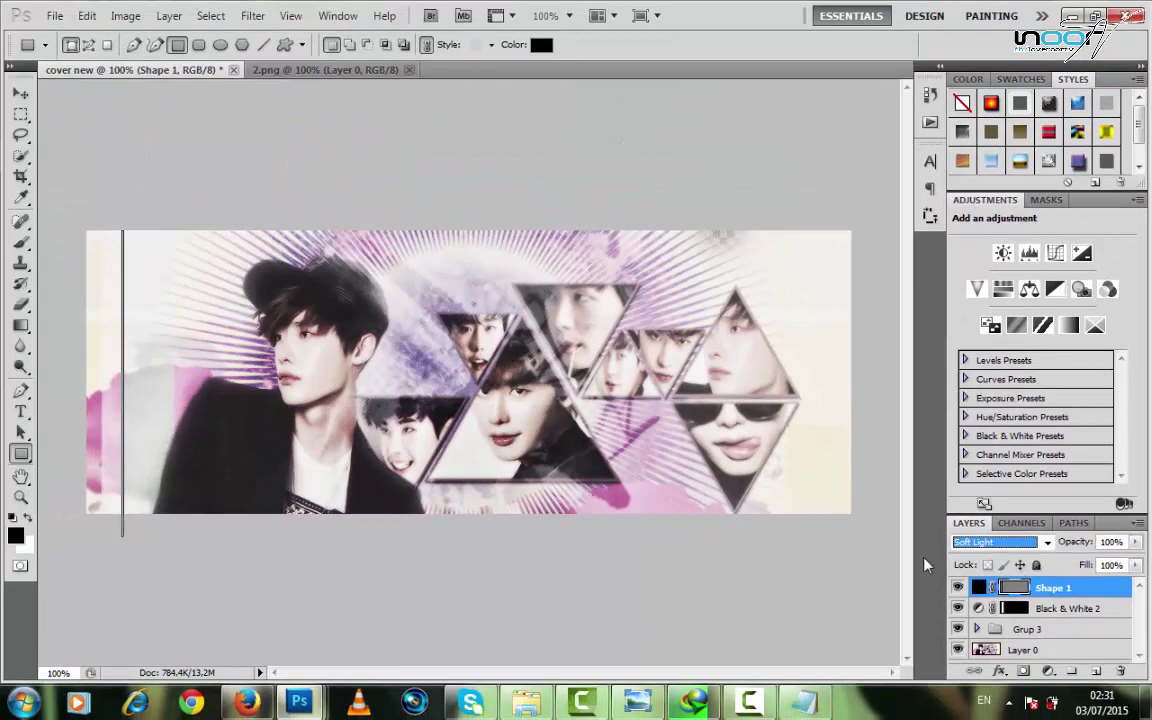
key(Return)
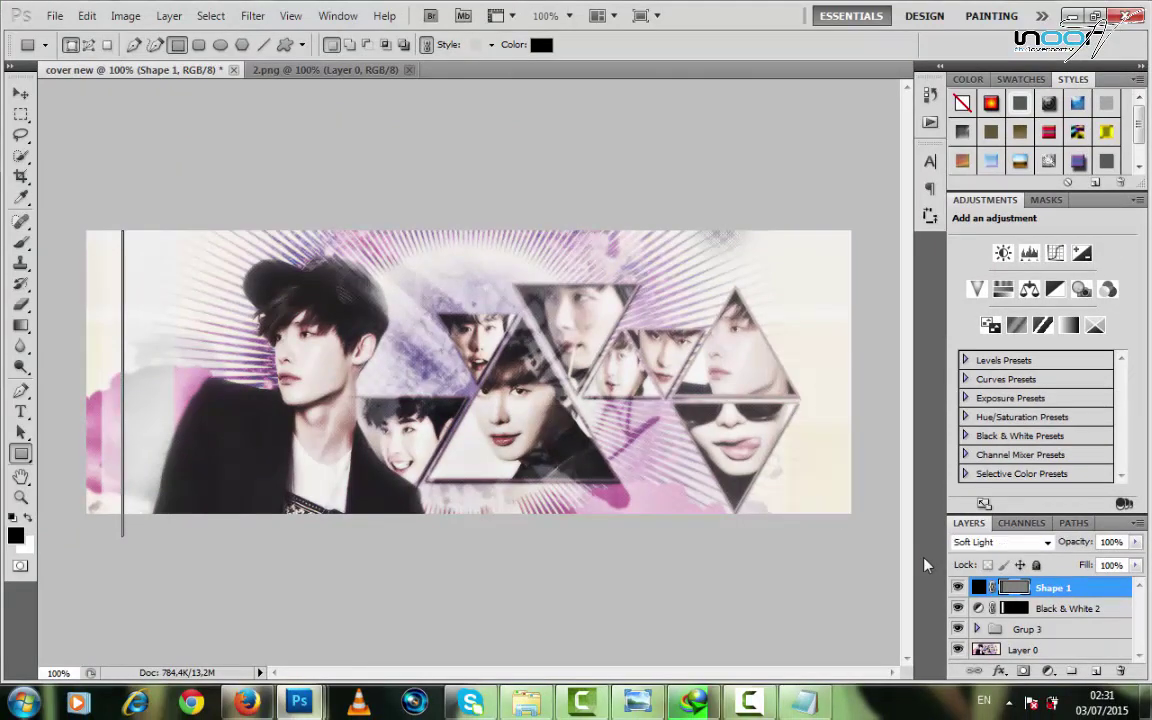
key(Return)
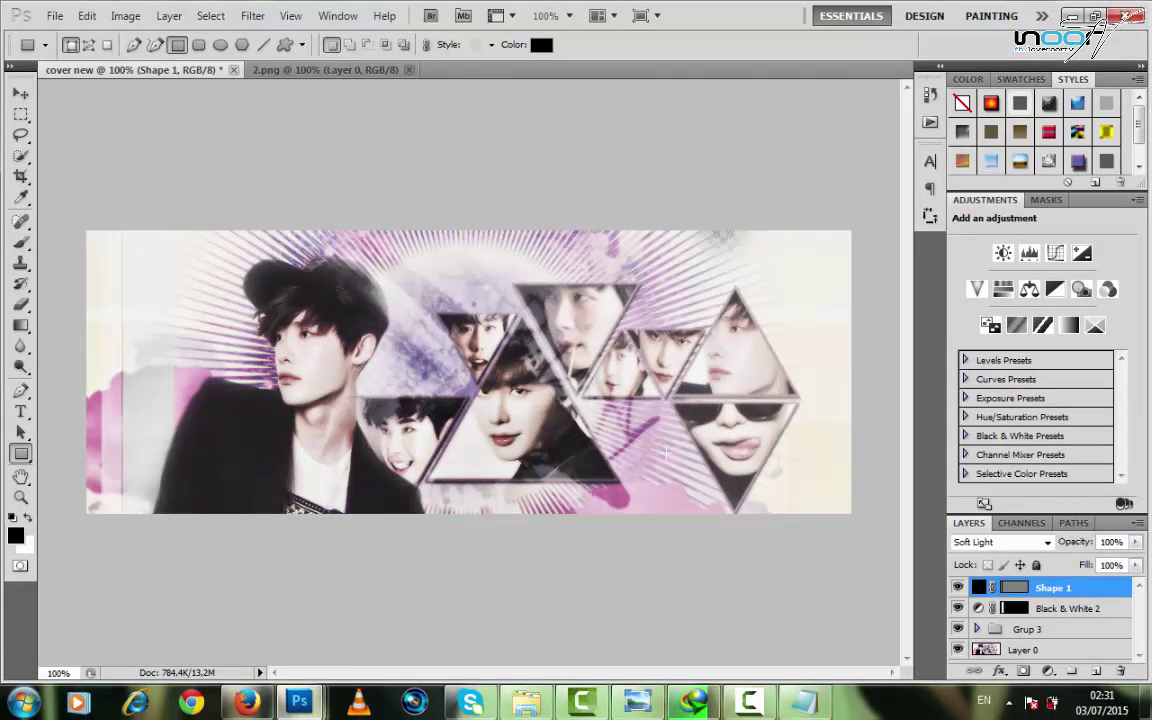
Duplicate the thin line layer Shape 1 and move the copy to the right edge of the desaturated strip.
right_click(1098, 595)
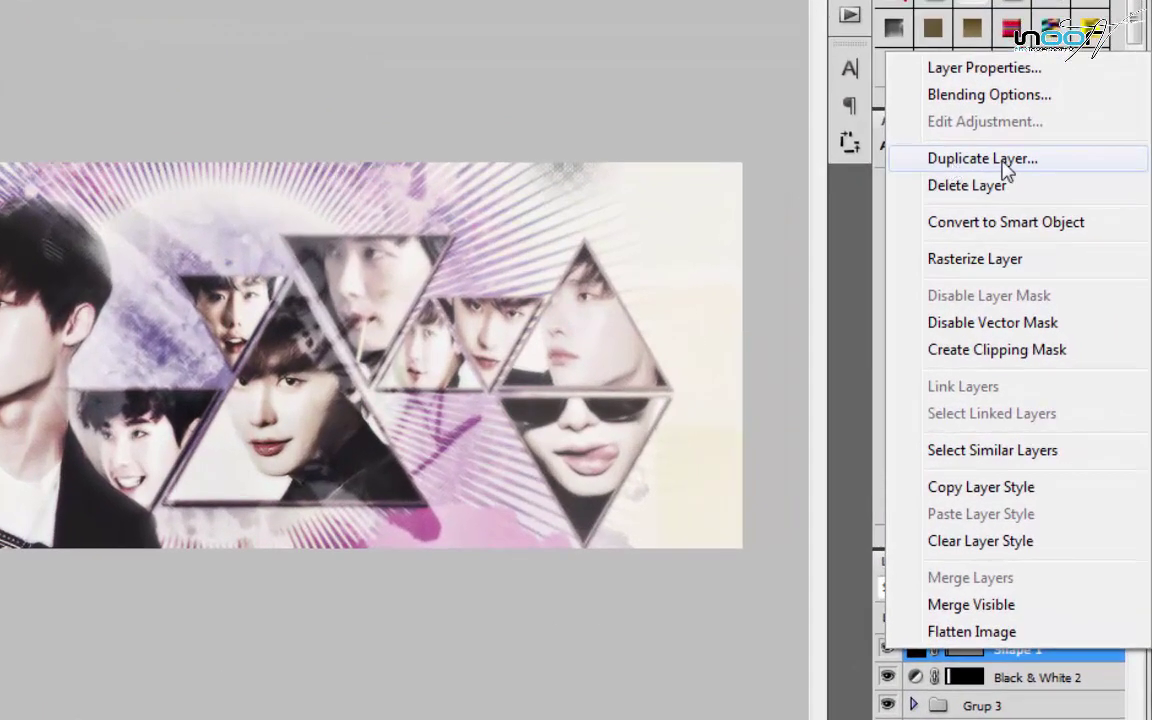
click(1036, 230)
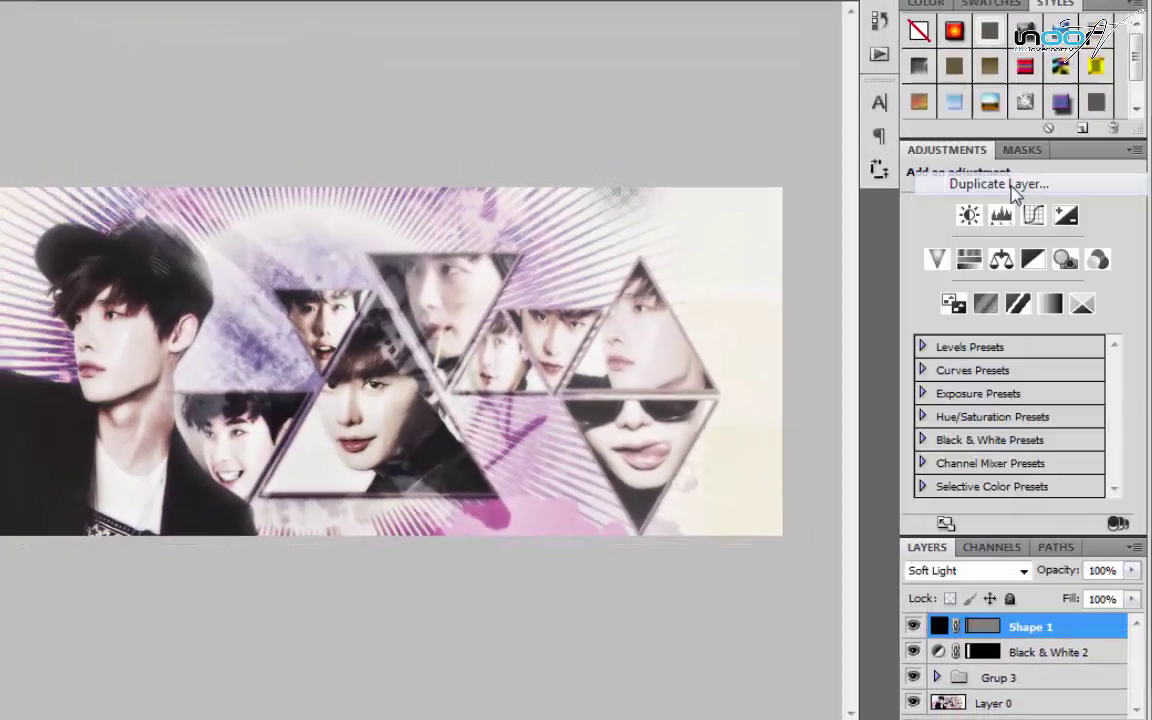
key(Return)
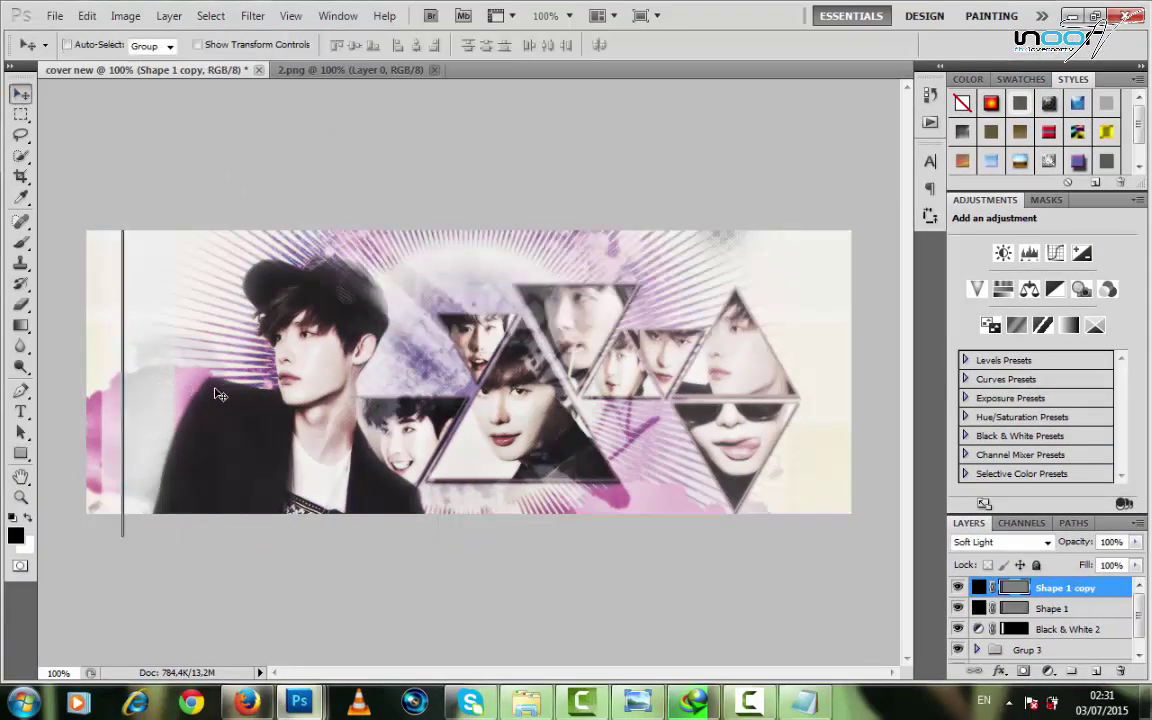
mouse_move(206, 417)
mouse_down()
mouse_move(259, 426)
mouse_move(215, 426)
mouse_move(190, 381)
mouse_move(219, 422)
mouse_up()
click(29, 453)
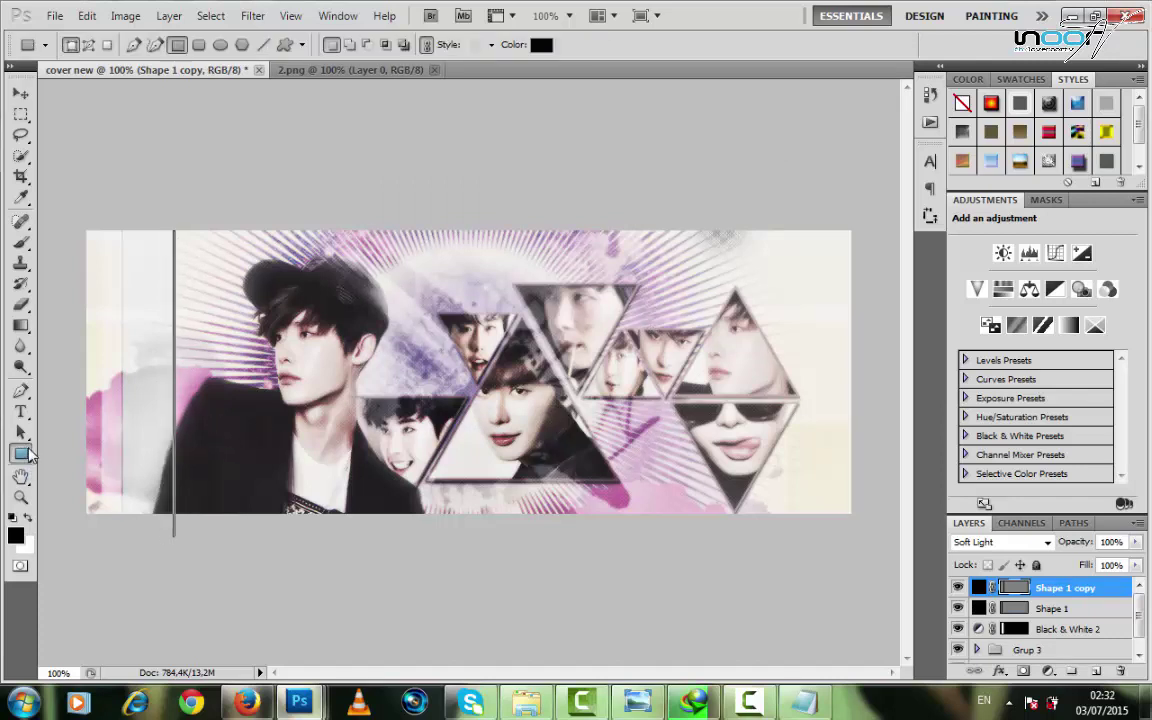
key(Return)
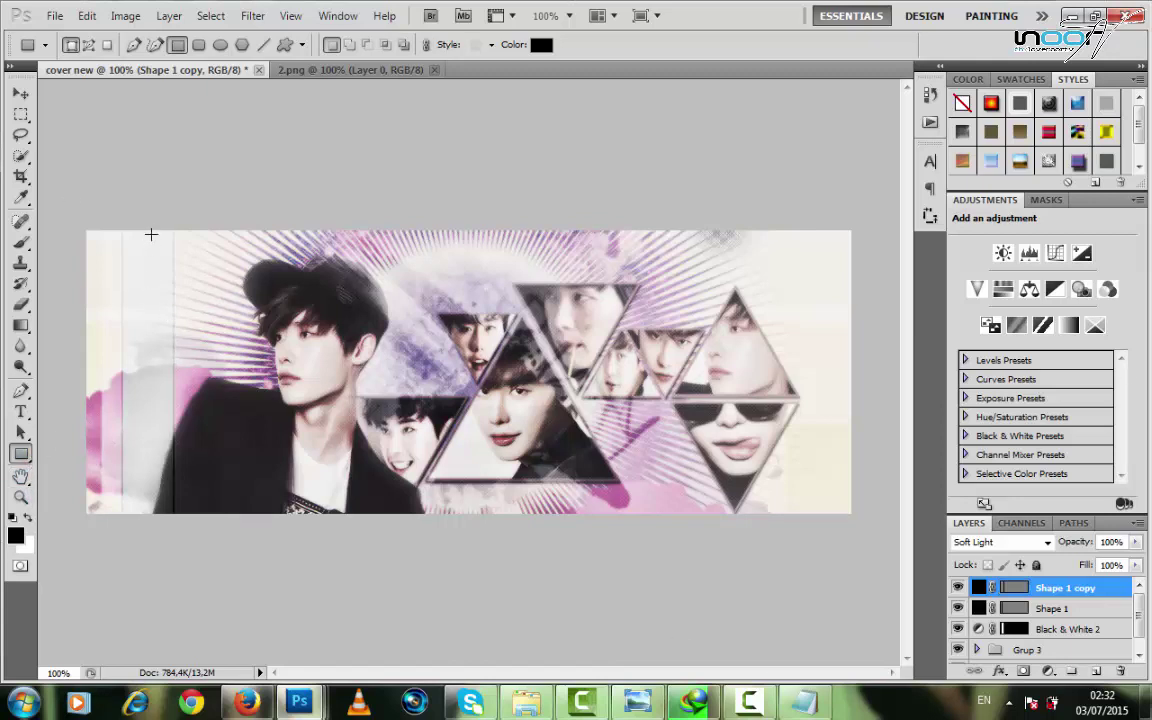
Draw a full-height rectangle over the strip's right edge, remove its layer style, and fill it with purple 624366 sampled from the sunburst.
drag(155, 231, 196, 521)
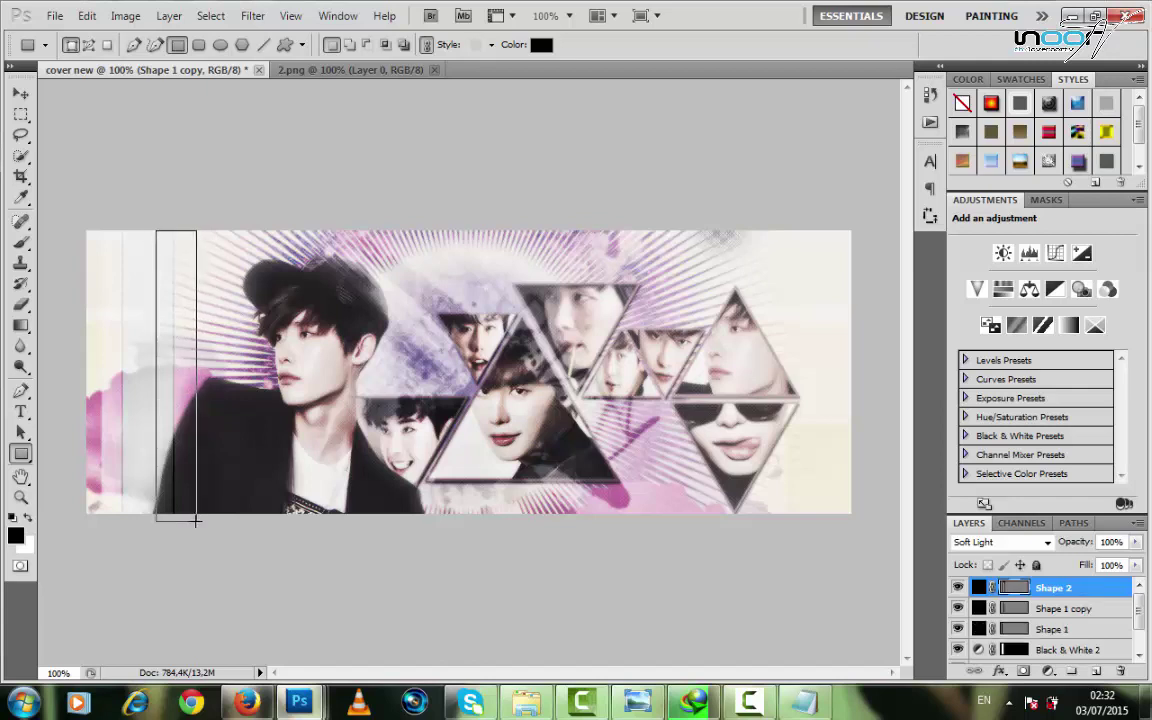
click(491, 45)
click(491, 45)
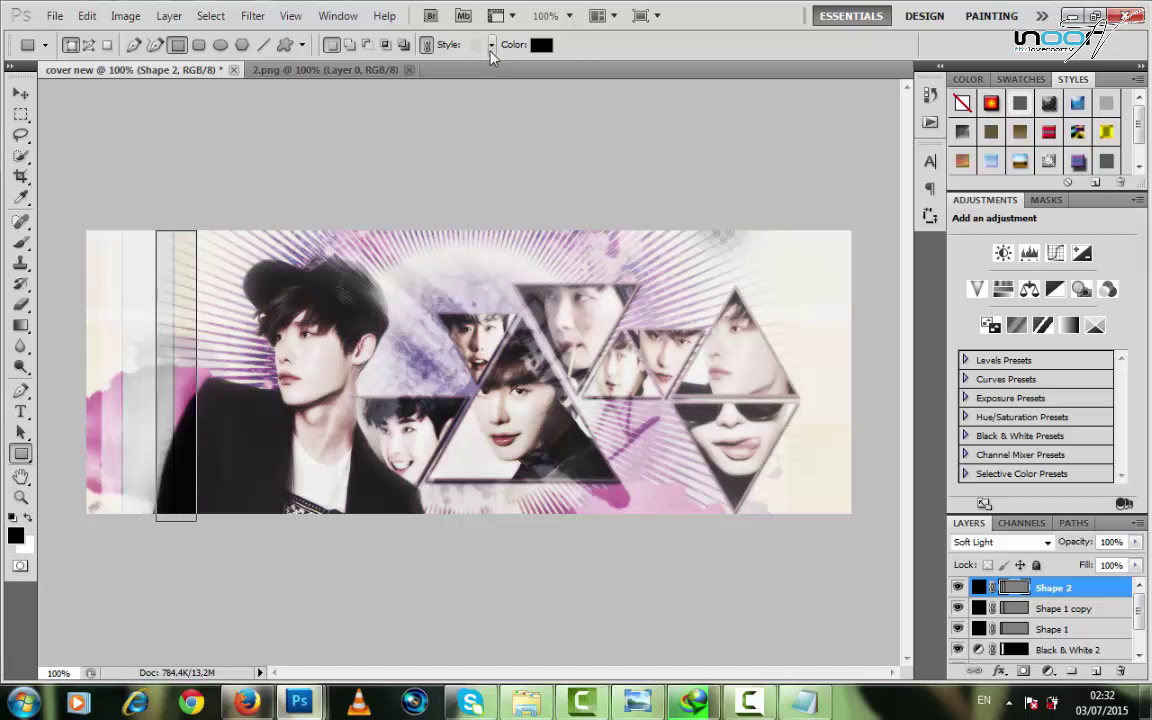
click(490, 46)
click(391, 84)
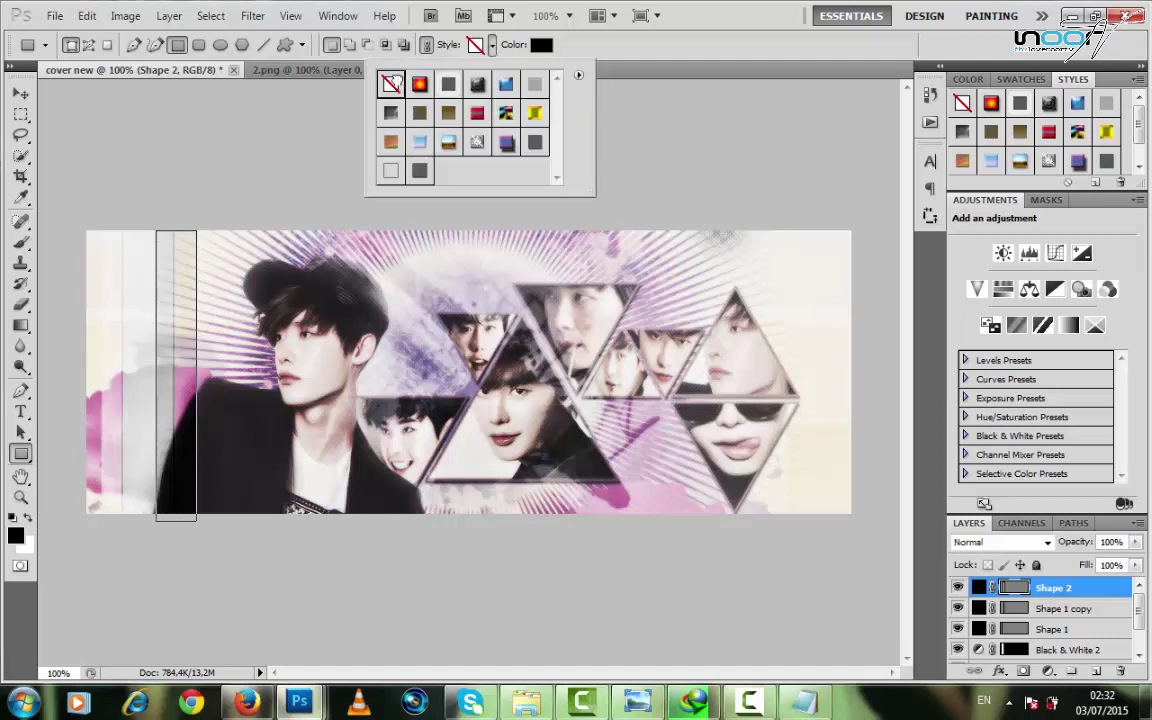
click(539, 46)
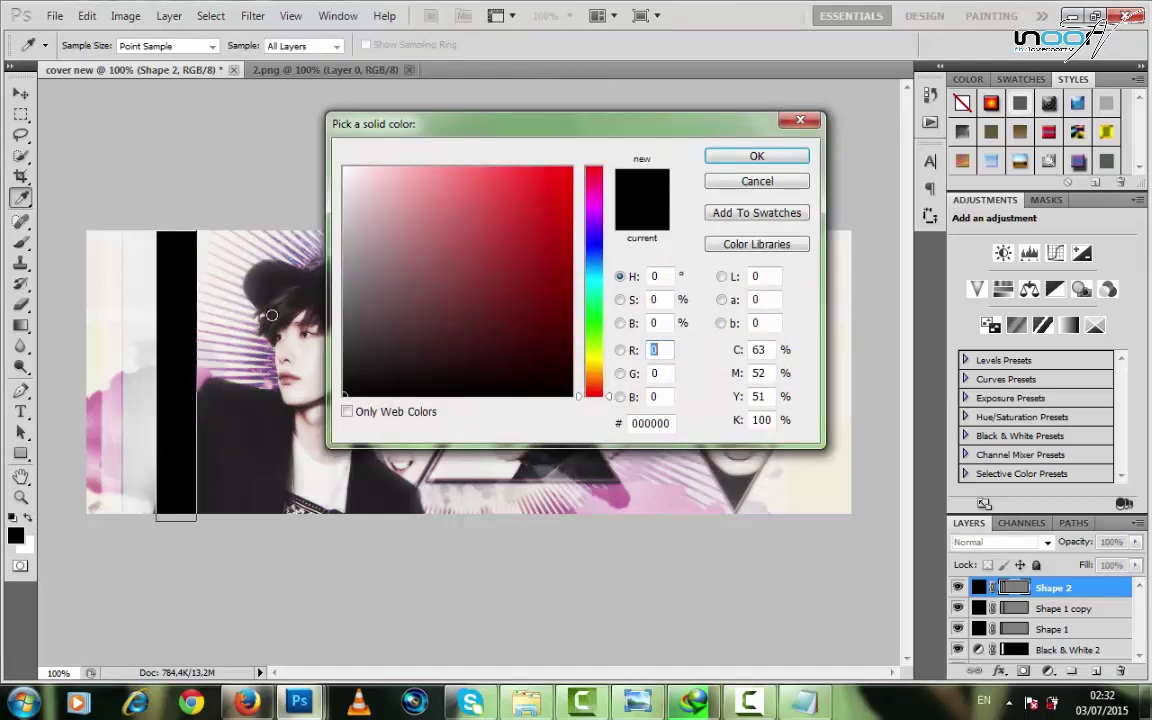
click(264, 358)
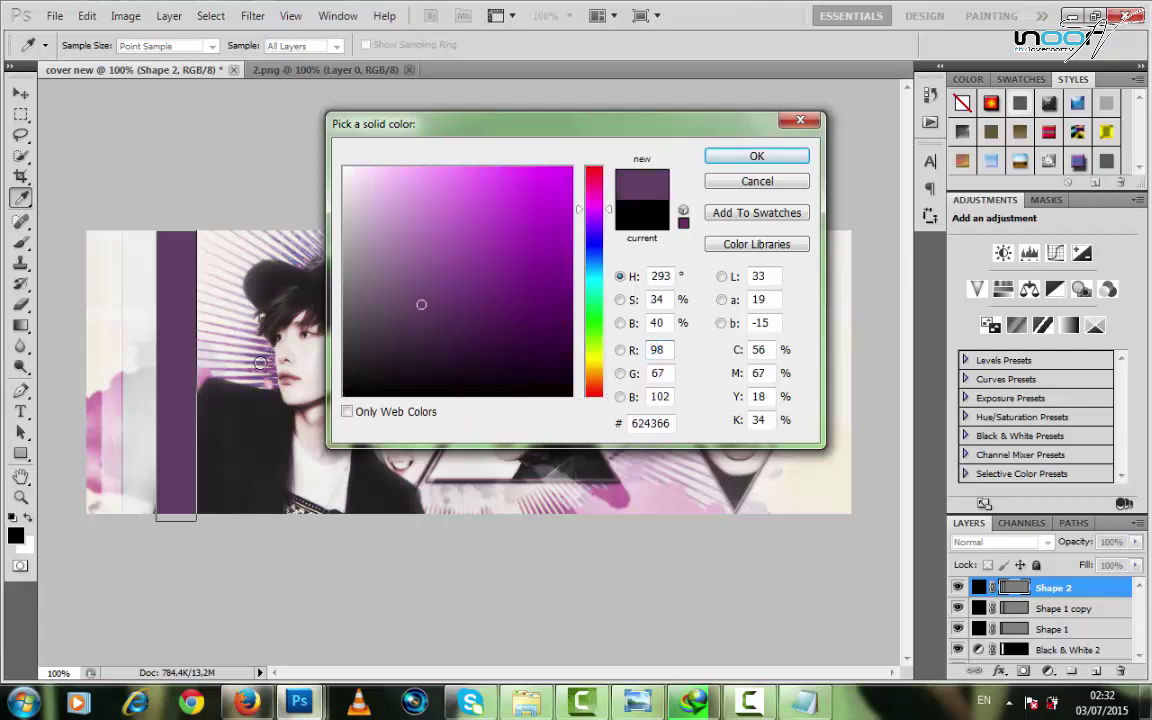
click(745, 157)
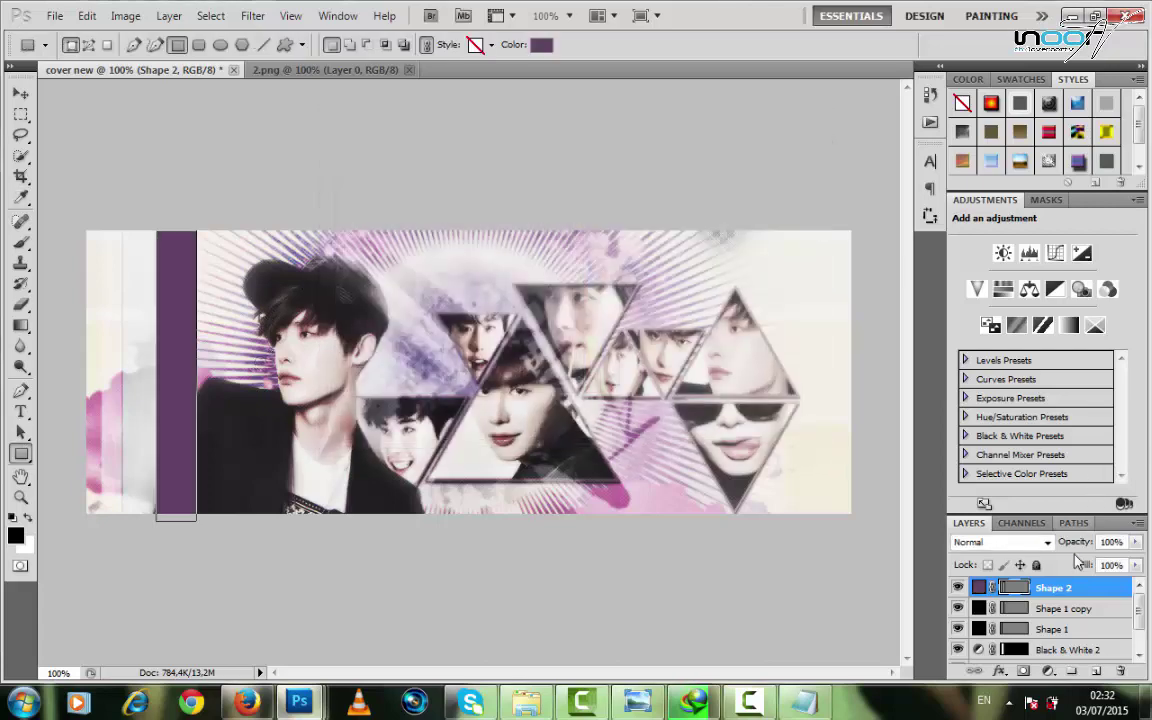
Lower the purple Shape 2 rectangle's layer opacity to 16%, keeping its blend mode Normal.
drag(1097, 542, 1061, 550)
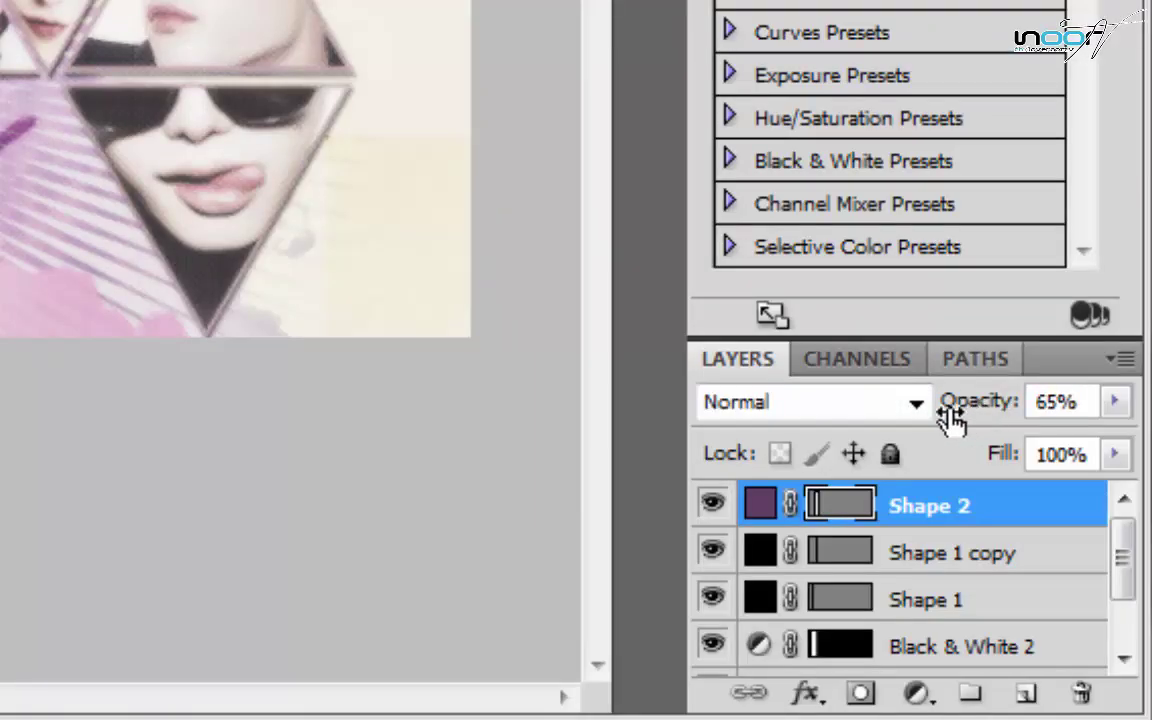
drag(950, 420, 903, 412)
click(904, 408)
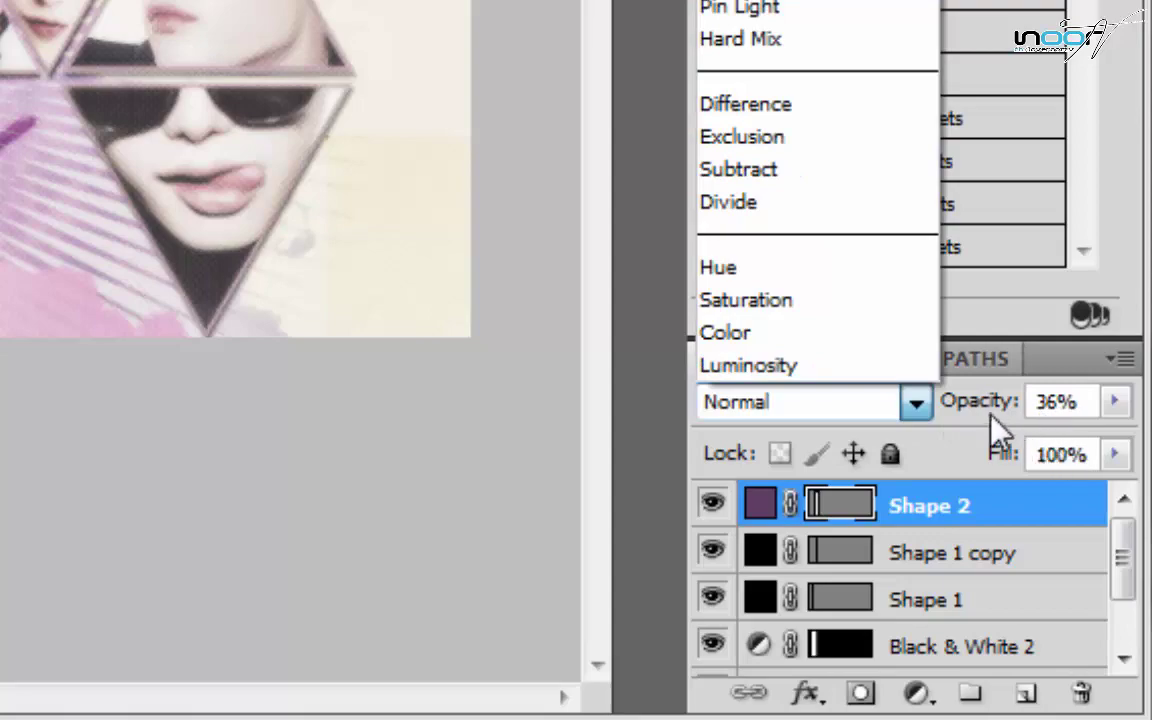
click(991, 410)
drag(985, 405, 962, 408)
key(Return)
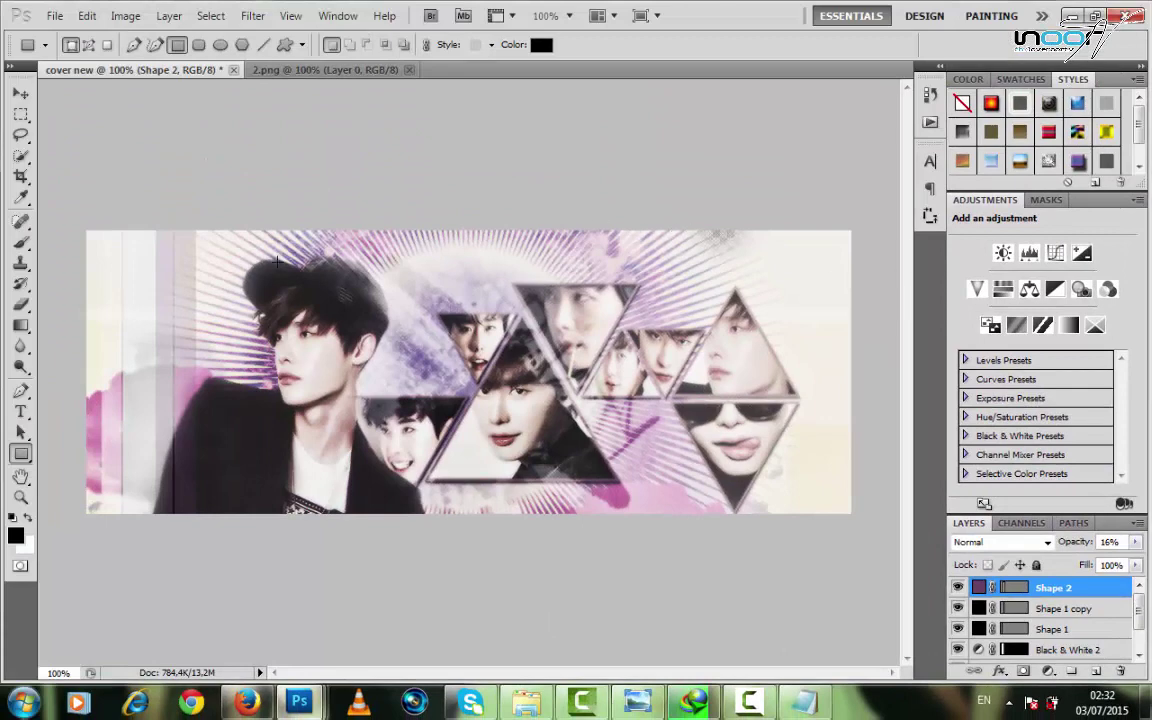
Select a narrow full-height strip along the cover's left edge and add a Black & White adjustment layer to it.
click(21, 115)
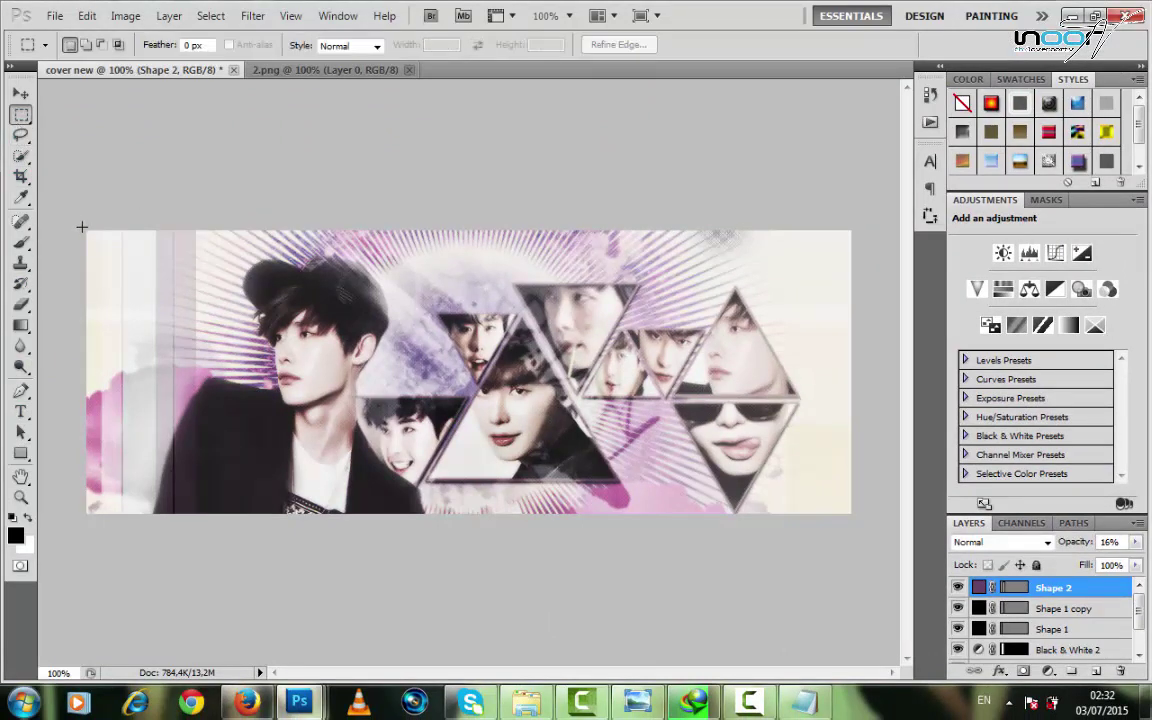
drag(118, 362, 101, 513)
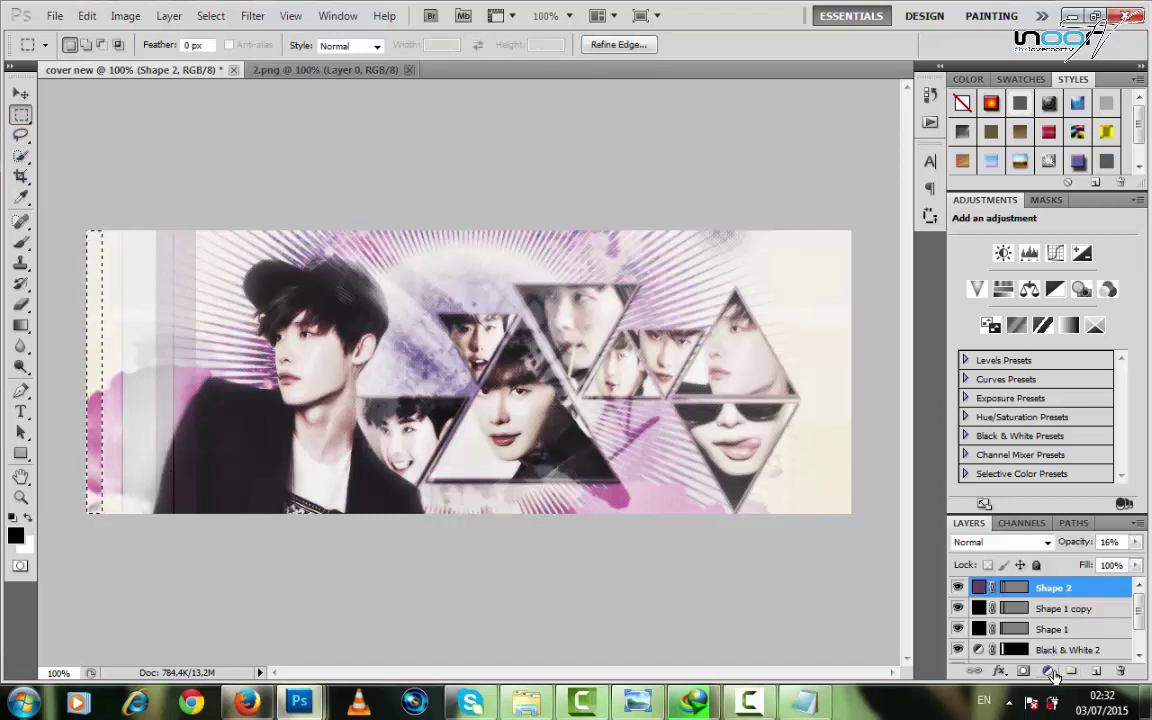
click(1048, 670)
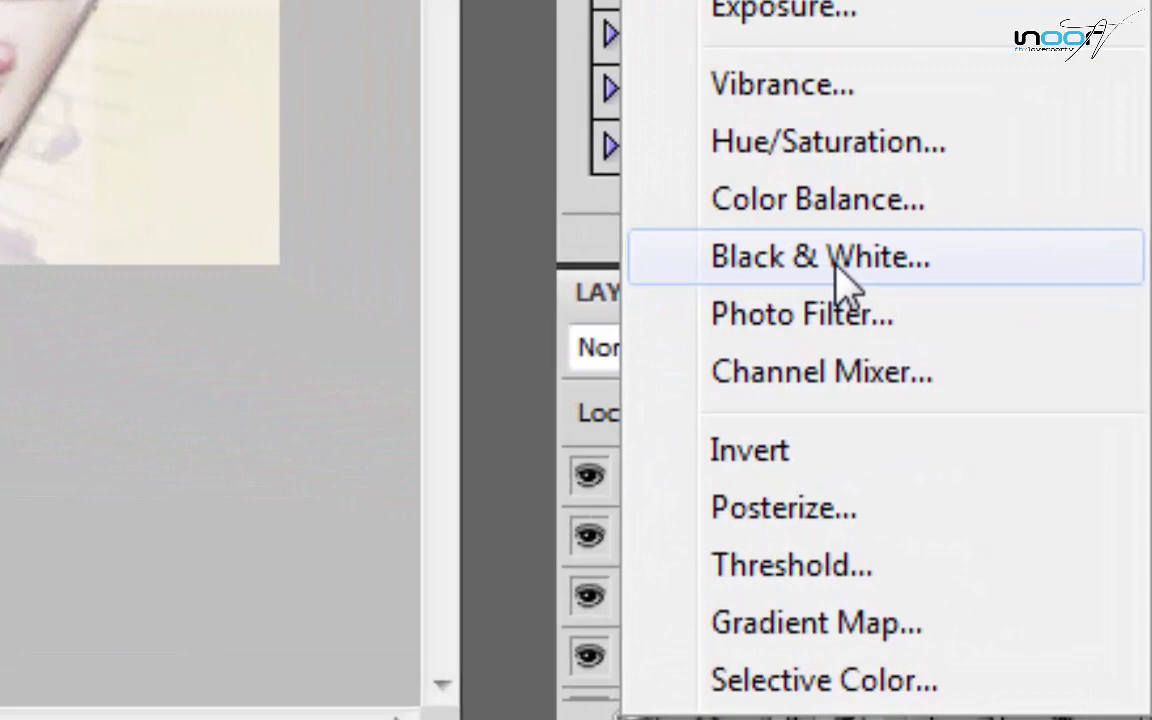
click(955, 408)
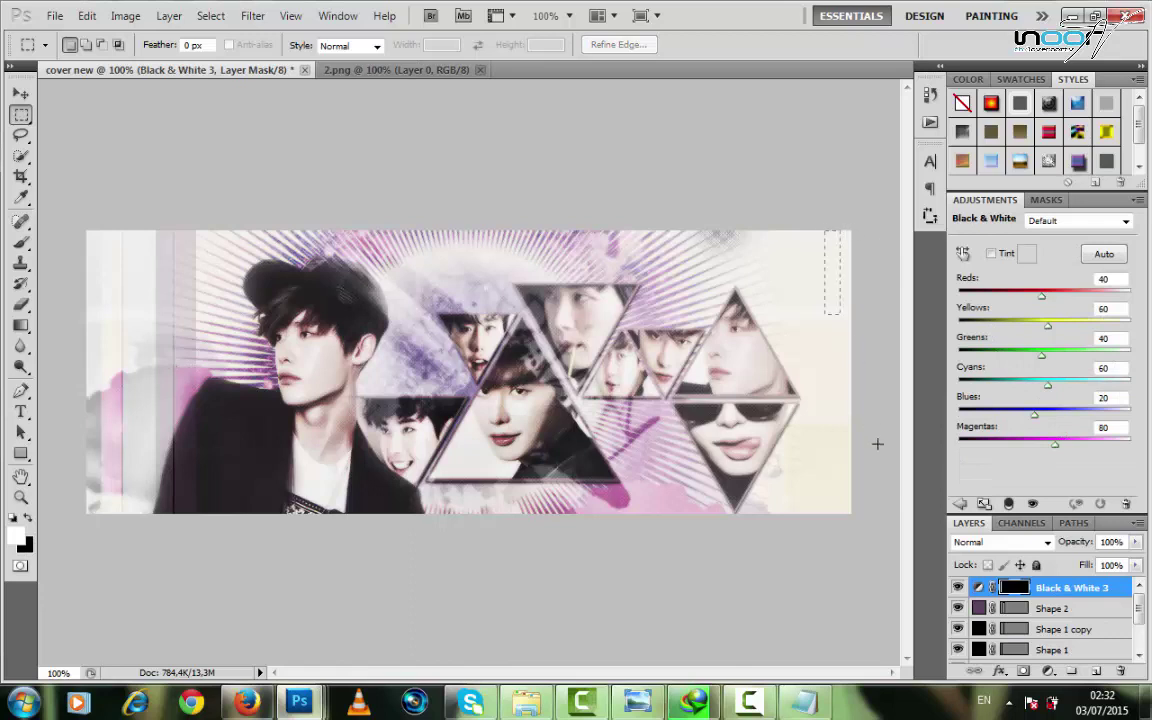
Desaturate a narrow full-height strip along the cover's right edge with a Black & White adjustment layer, and merge all visible layers.
drag(877, 443, 858, 525)
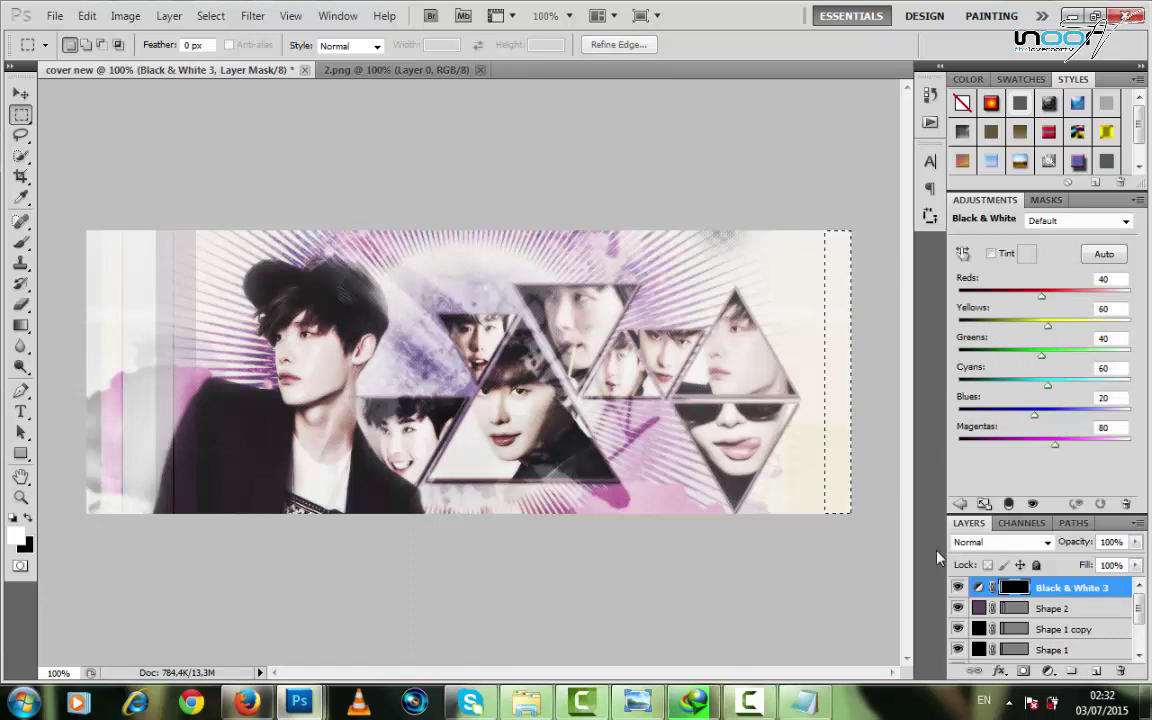
click(1050, 671)
click(1058, 504)
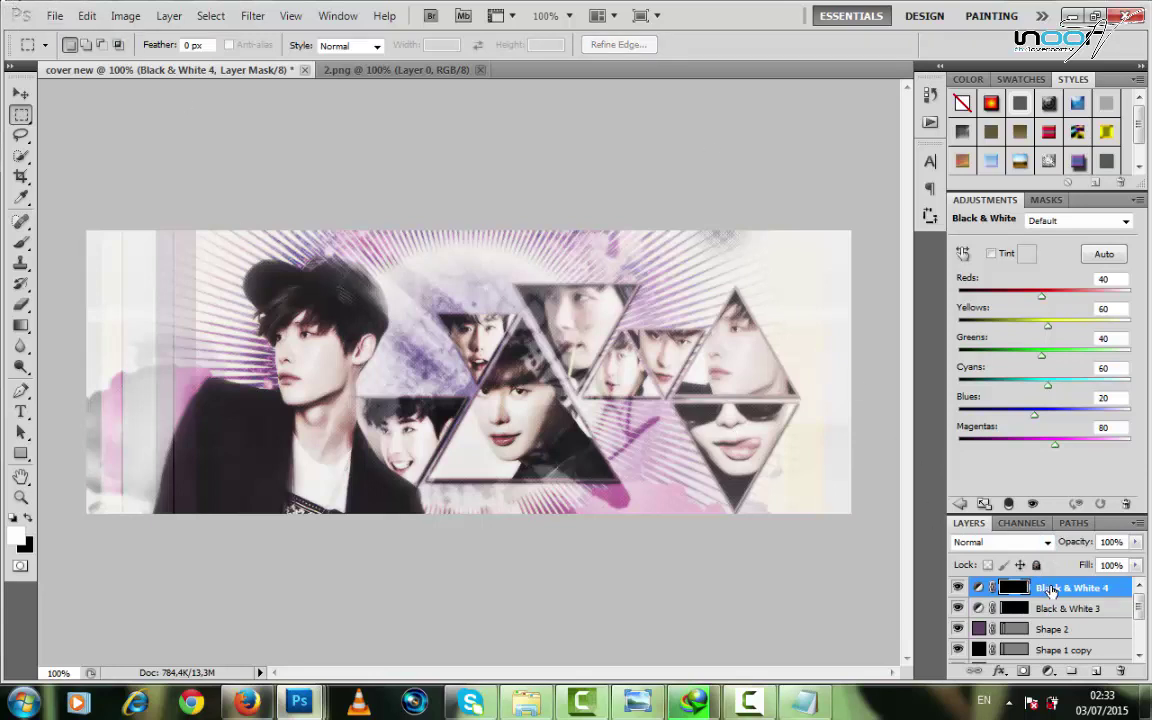
right_click(1051, 592)
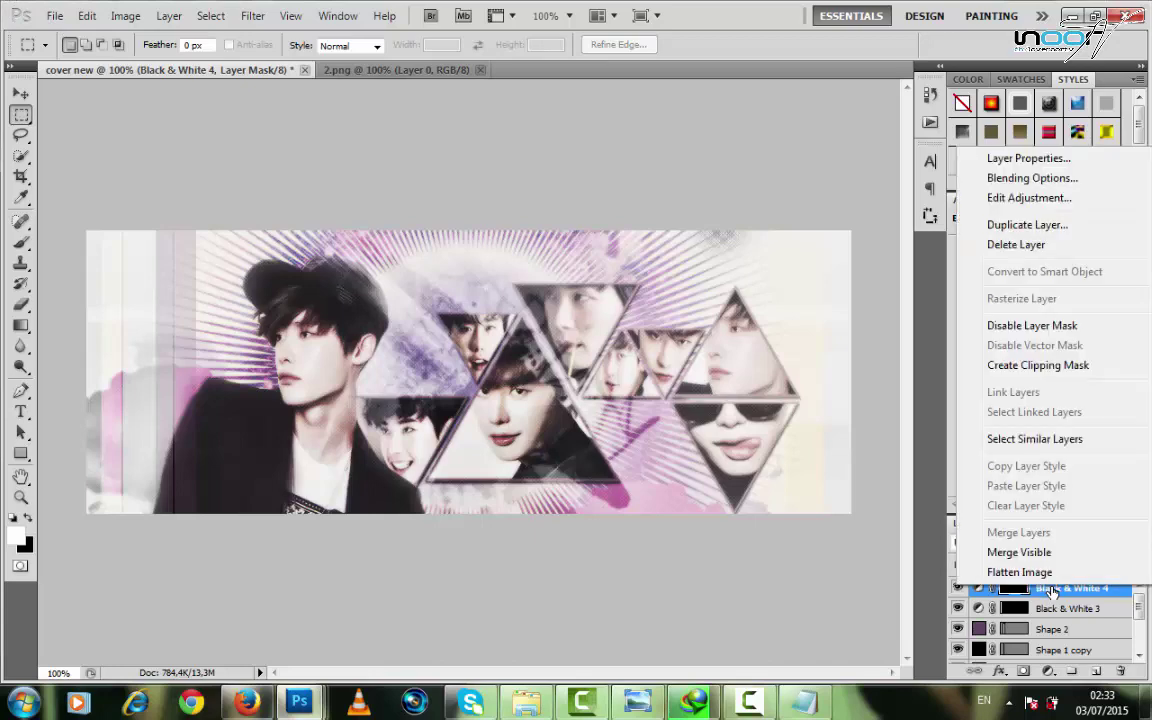
click(1049, 556)
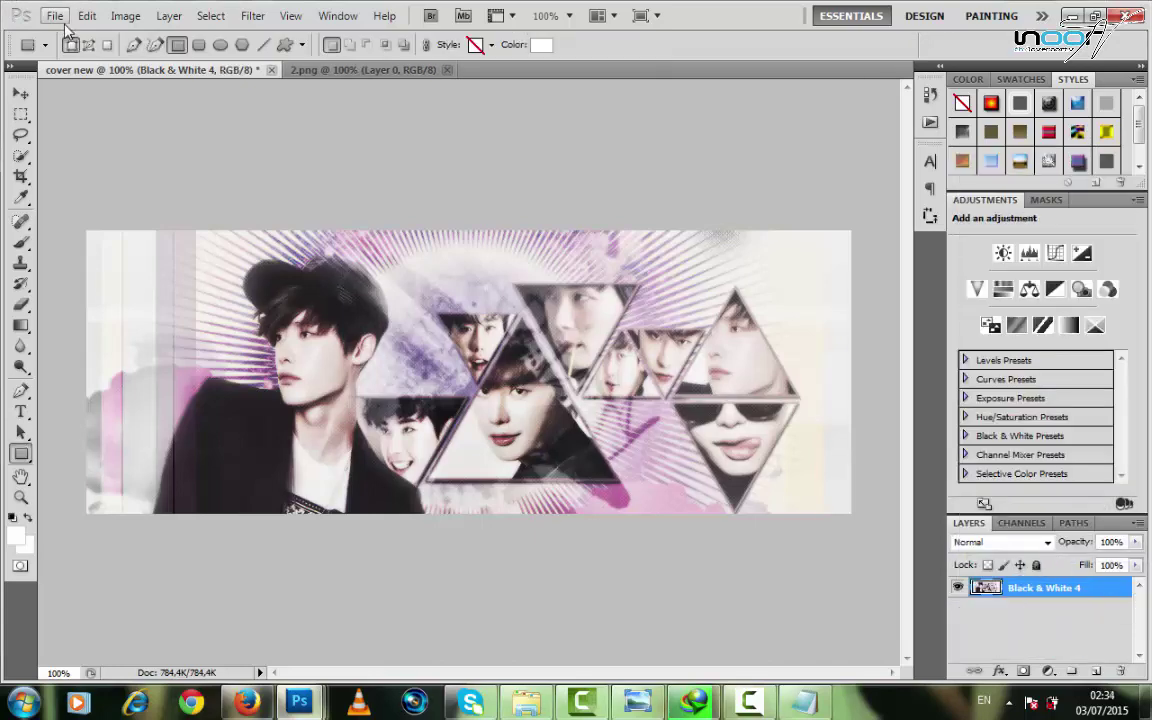
Open the dotted frame file الايطار المنقط.psd, copy its Stroke effect onto the merged cover layer, and minimize the frame document.
click(57, 18)
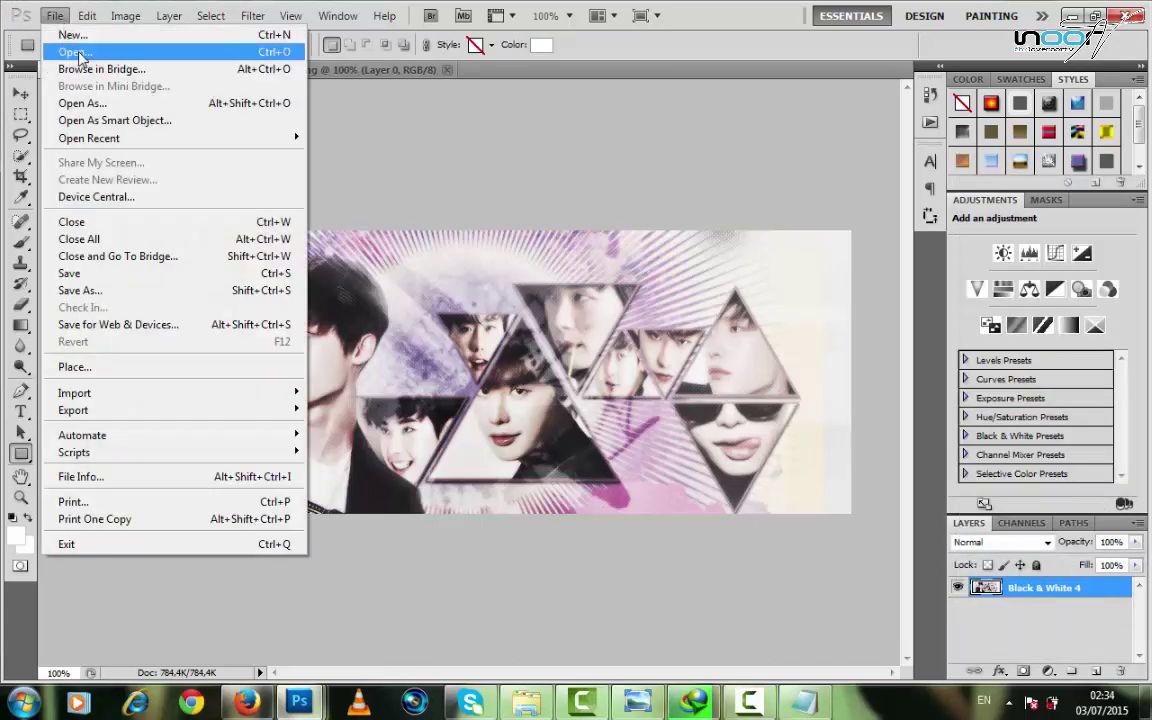
click(79, 54)
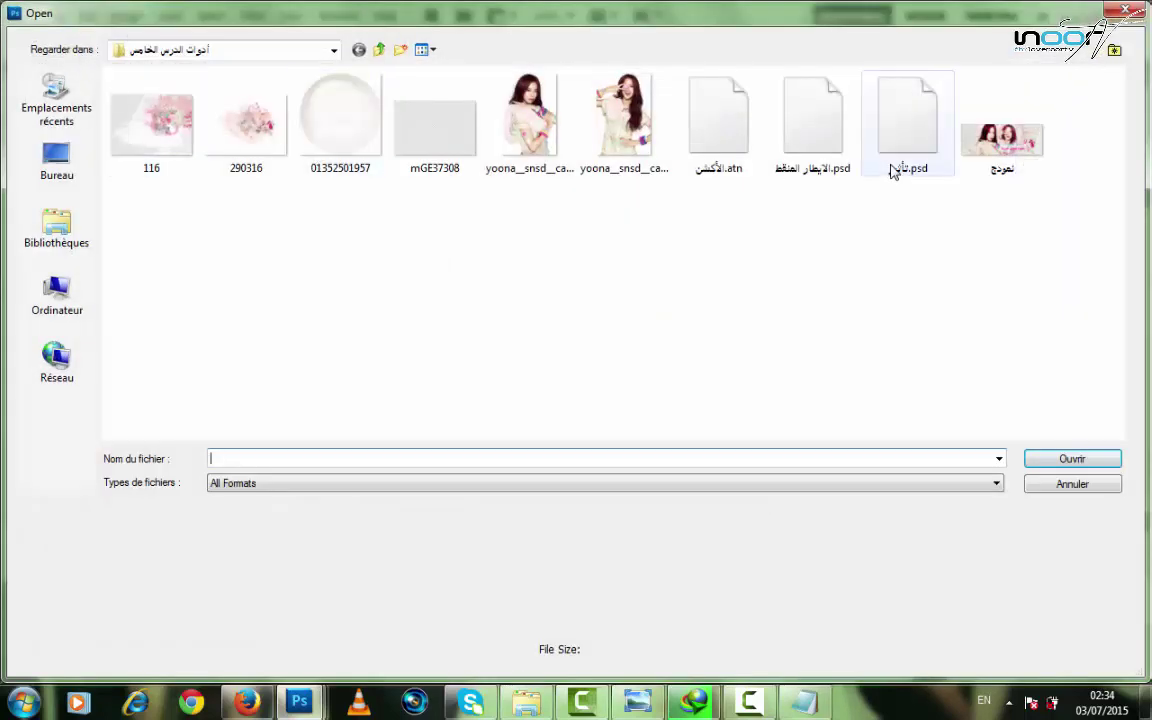
click(847, 165)
double_click(847, 165)
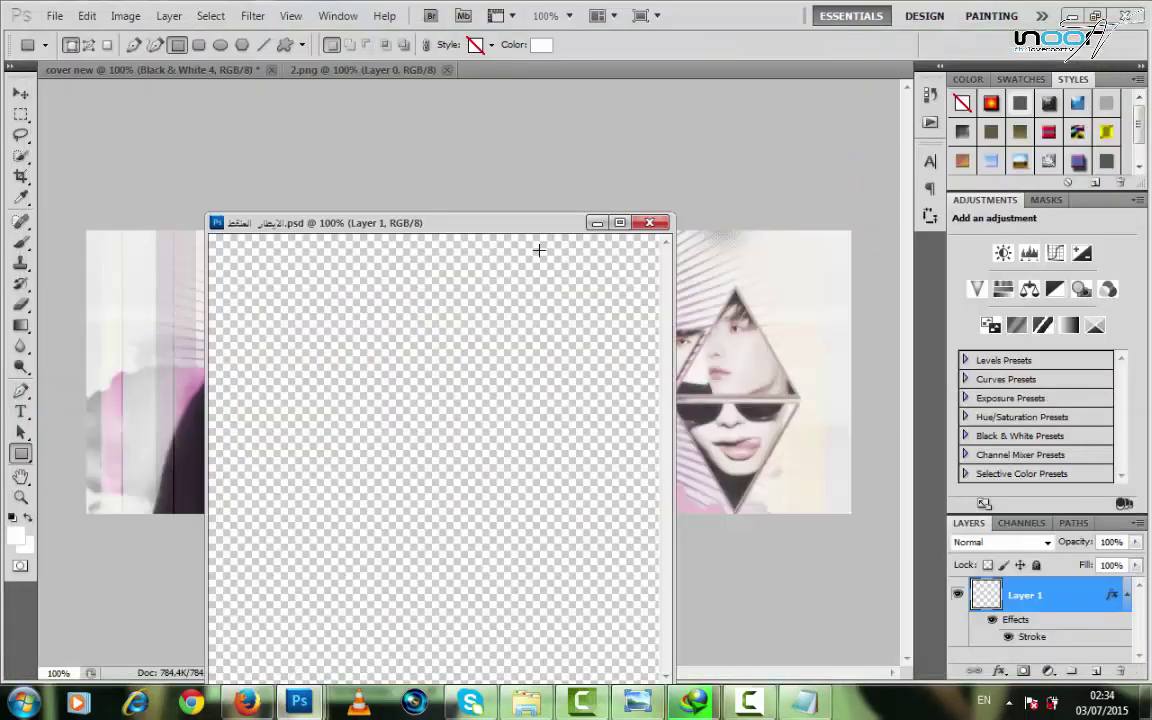
mouse_move(1118, 597)
mouse_down()
mouse_move(994, 545)
mouse_move(874, 540)
mouse_up()
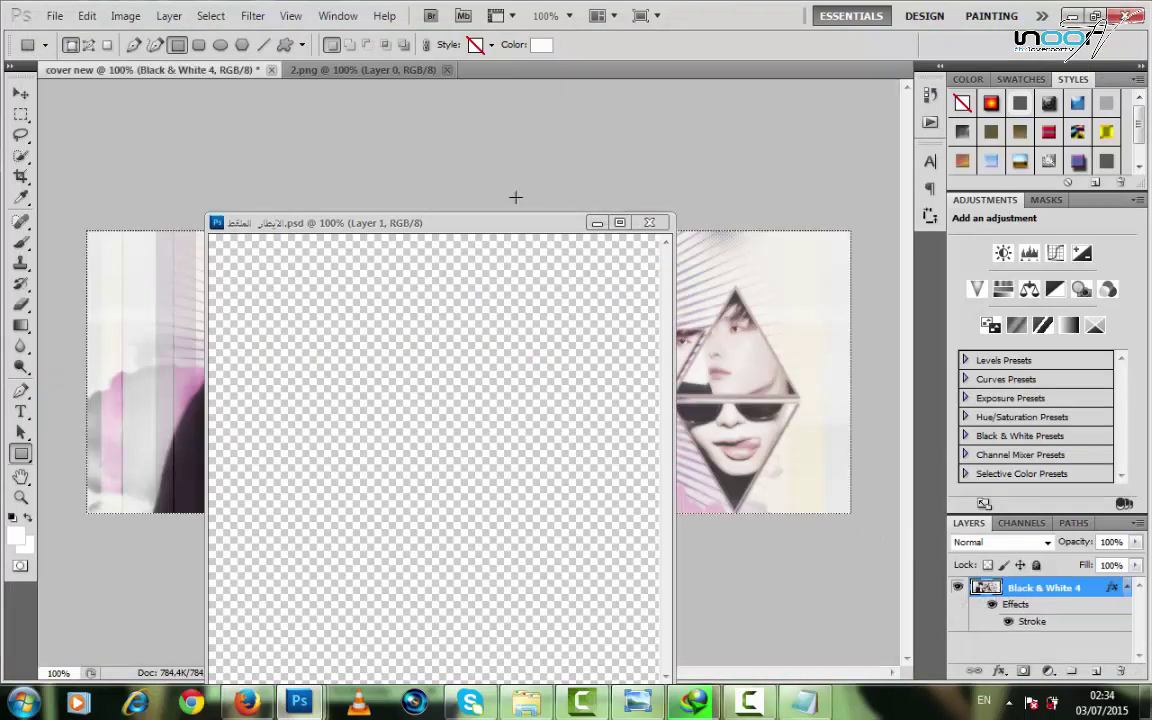
click(596, 223)
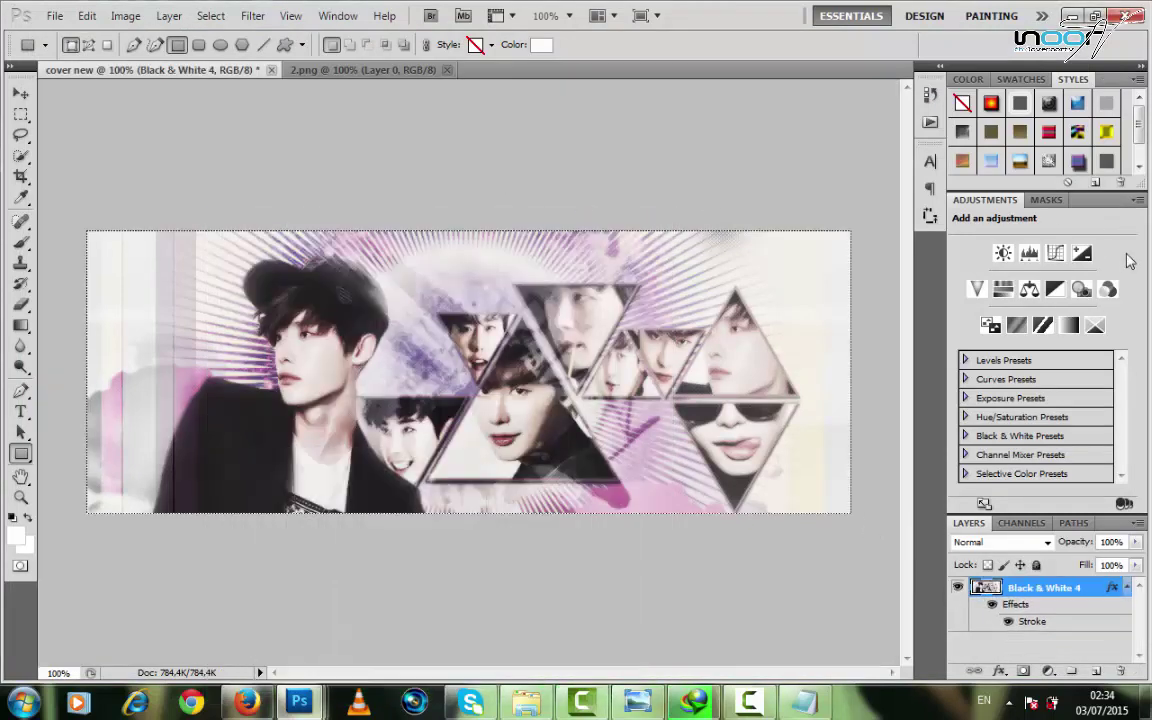
Add the text "Noor Tv" at 55 pt over the lower part of the large central triangle.
click(22, 411)
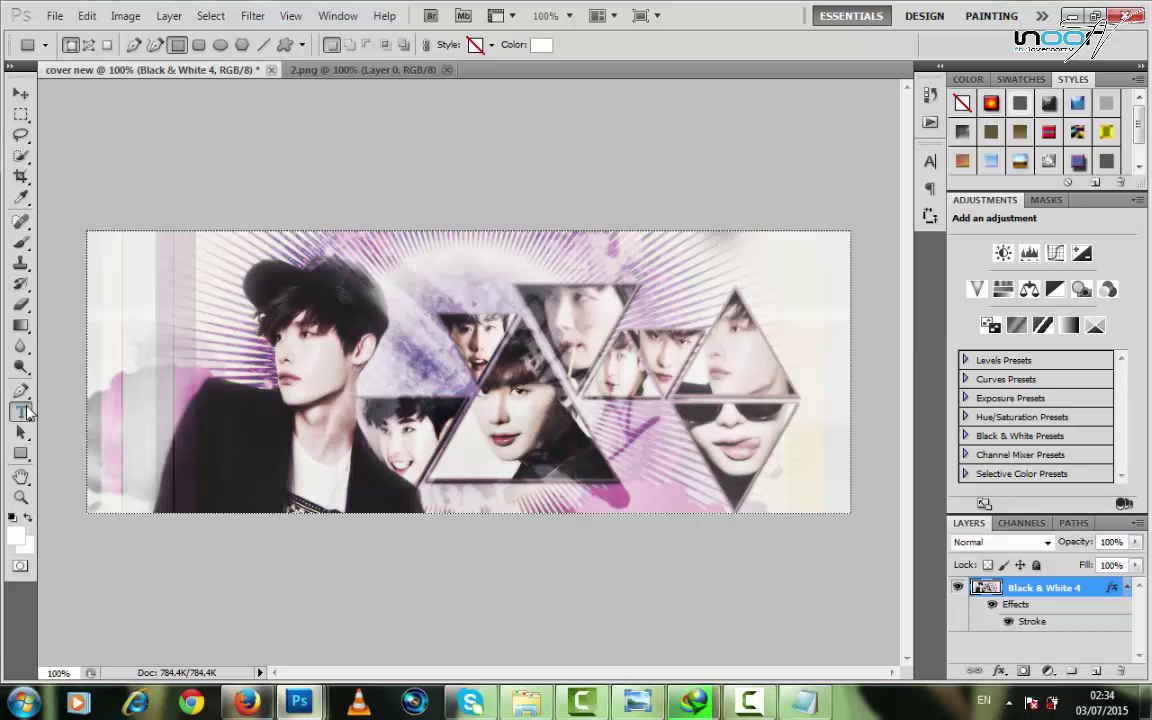
click(571, 462)
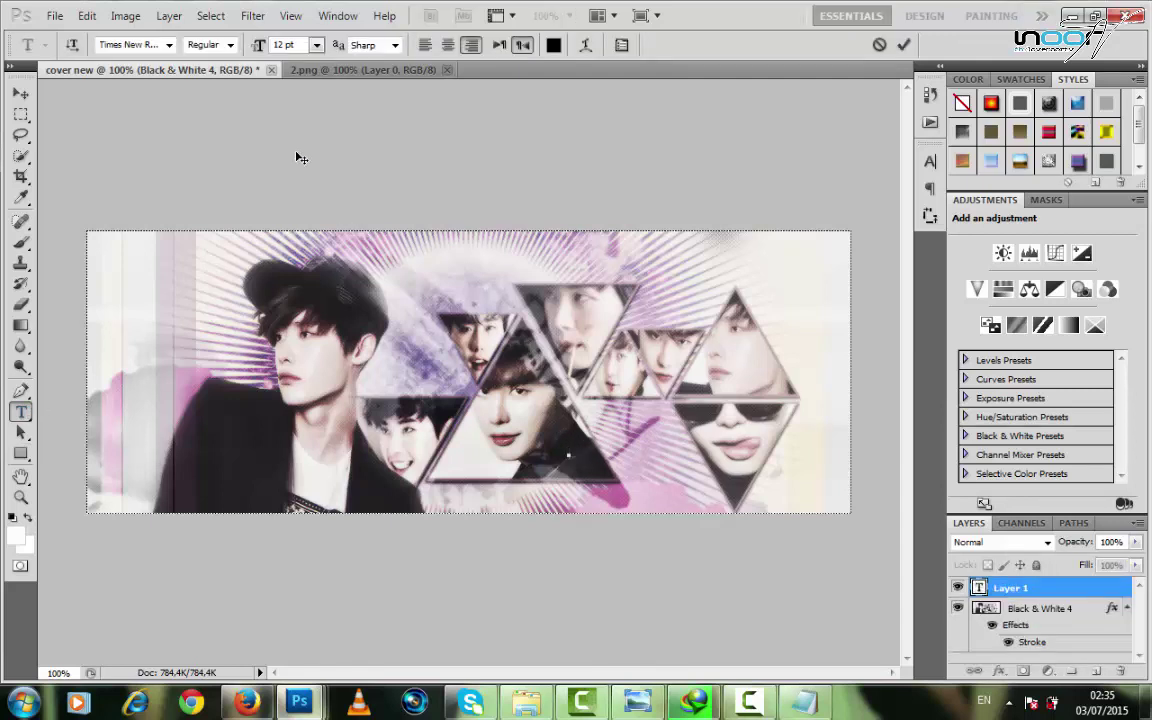
drag(257, 47, 293, 50)
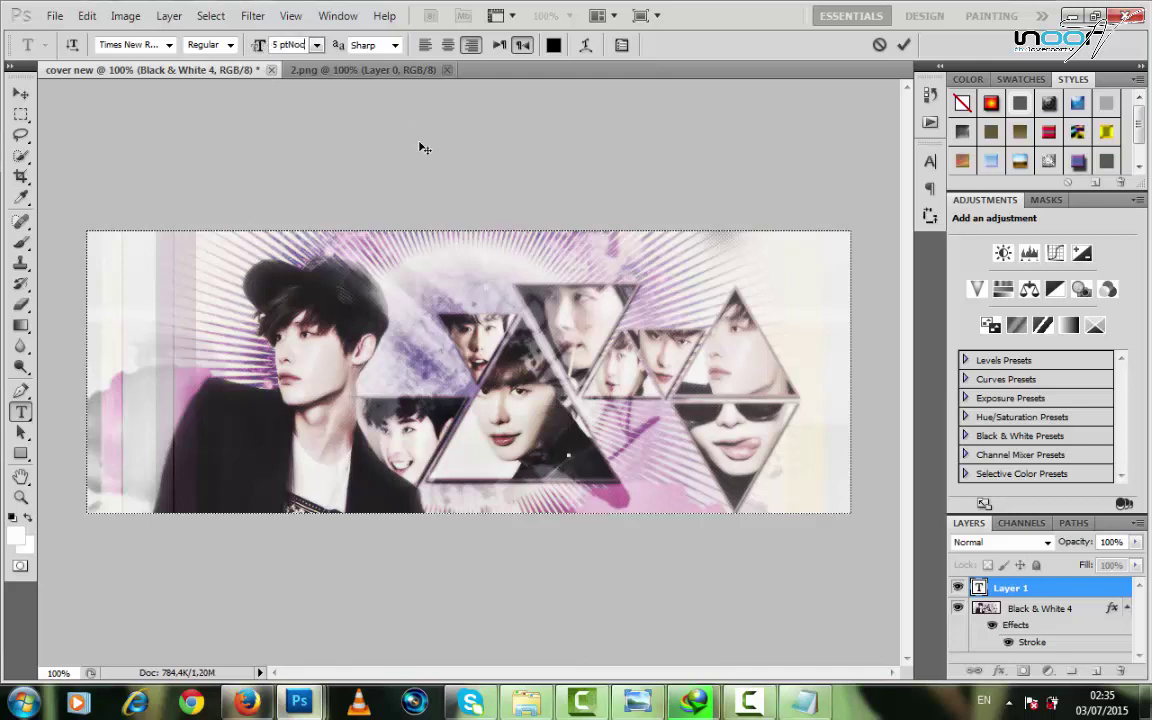
click(566, 456)
click(585, 284)
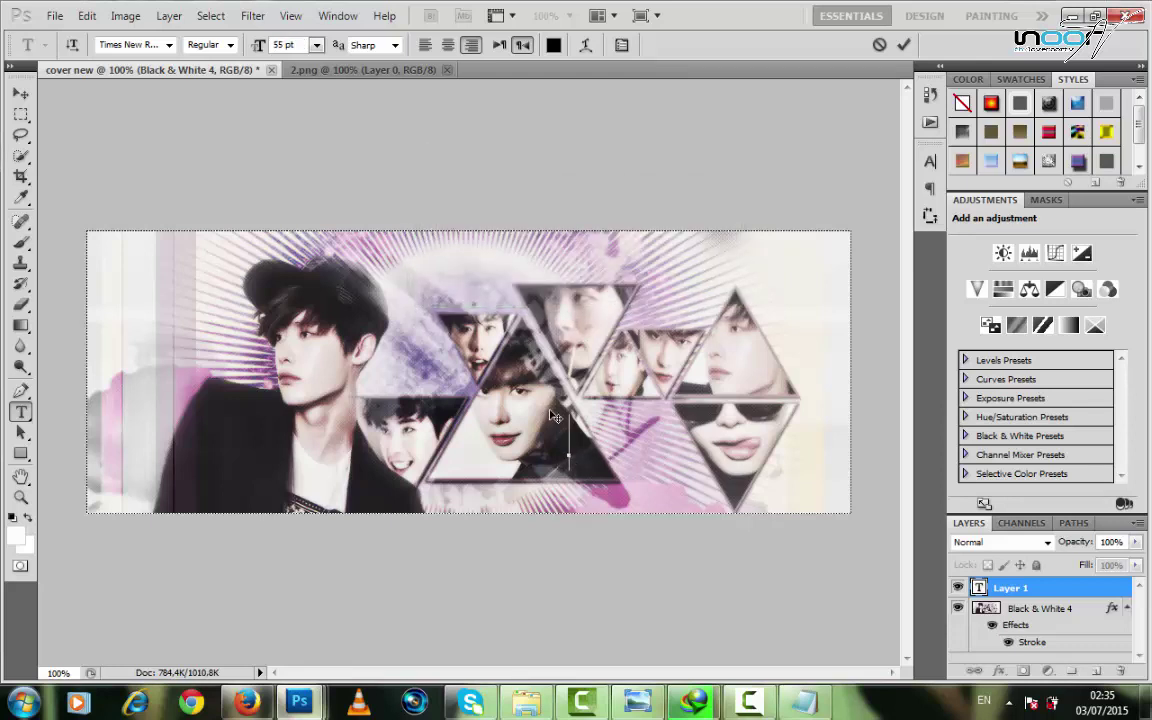
text(Noor)
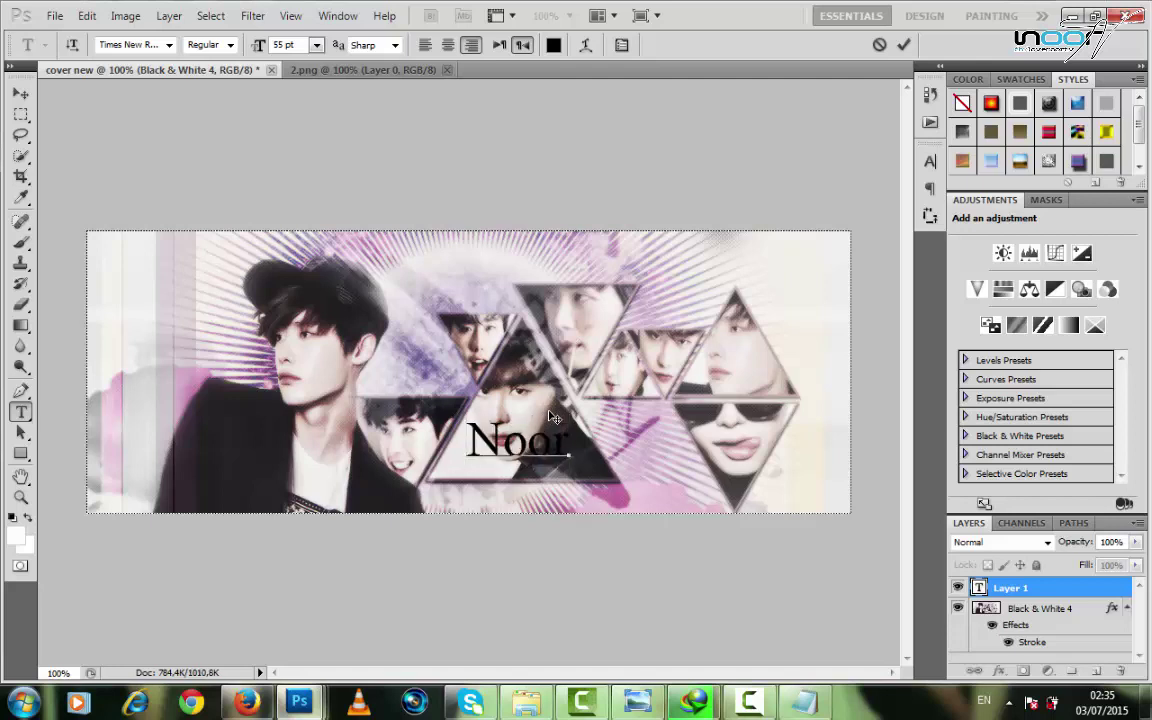
text( Tv)
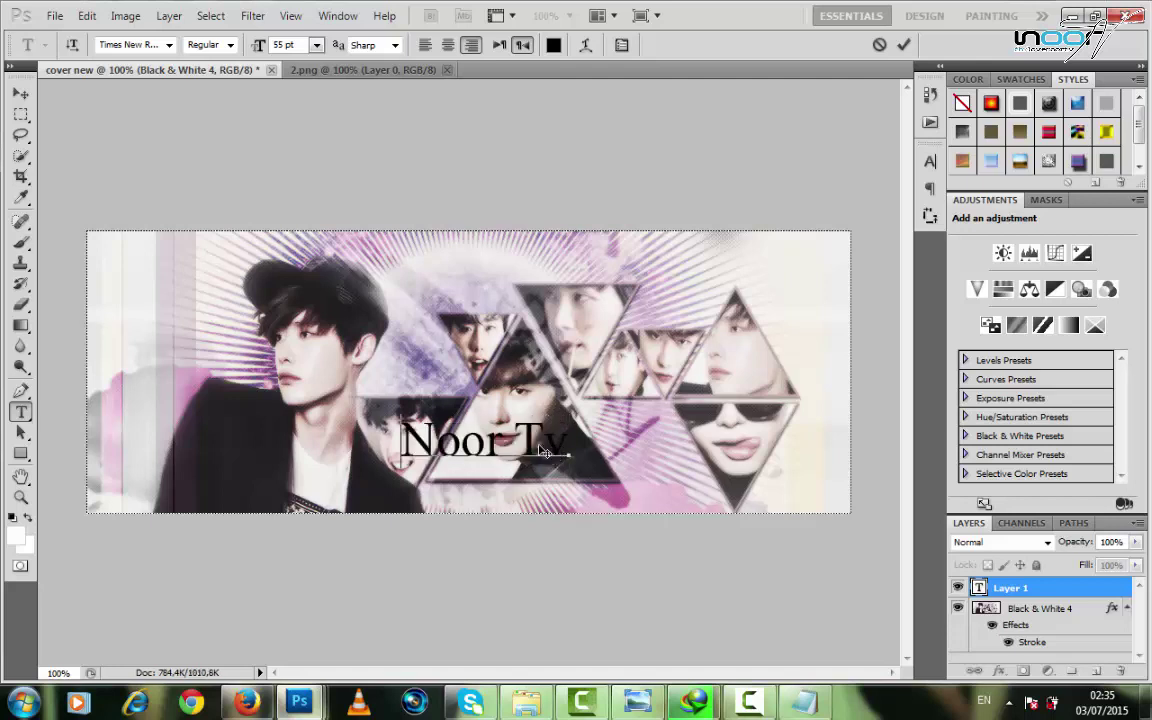
Change the font of the whole "Noor Tv" text to Kravitz Thermal.
key(ctrl+a)
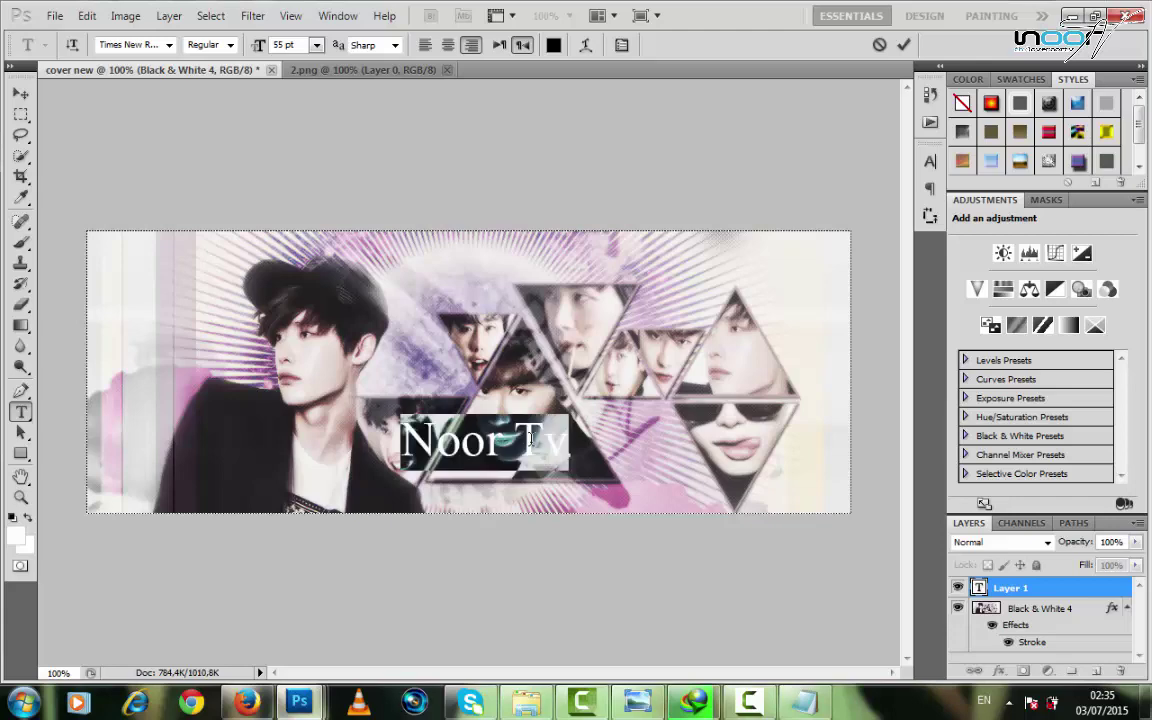
click(168, 46)
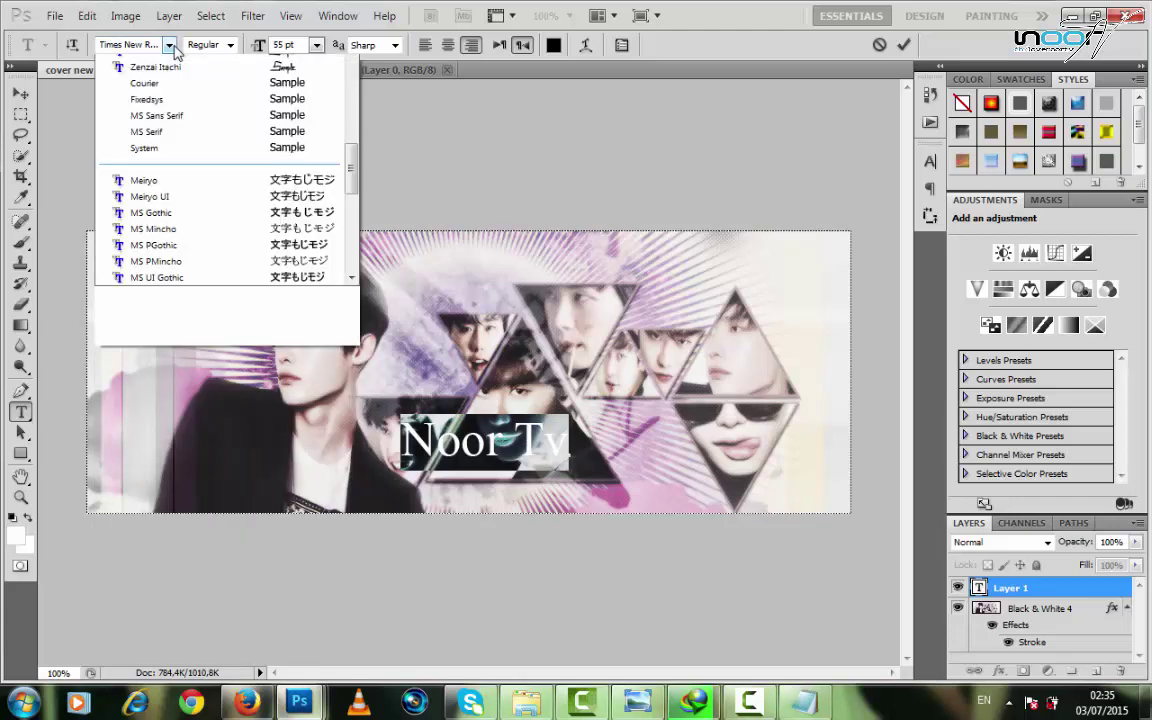
scroll(200, 100, up, 20)
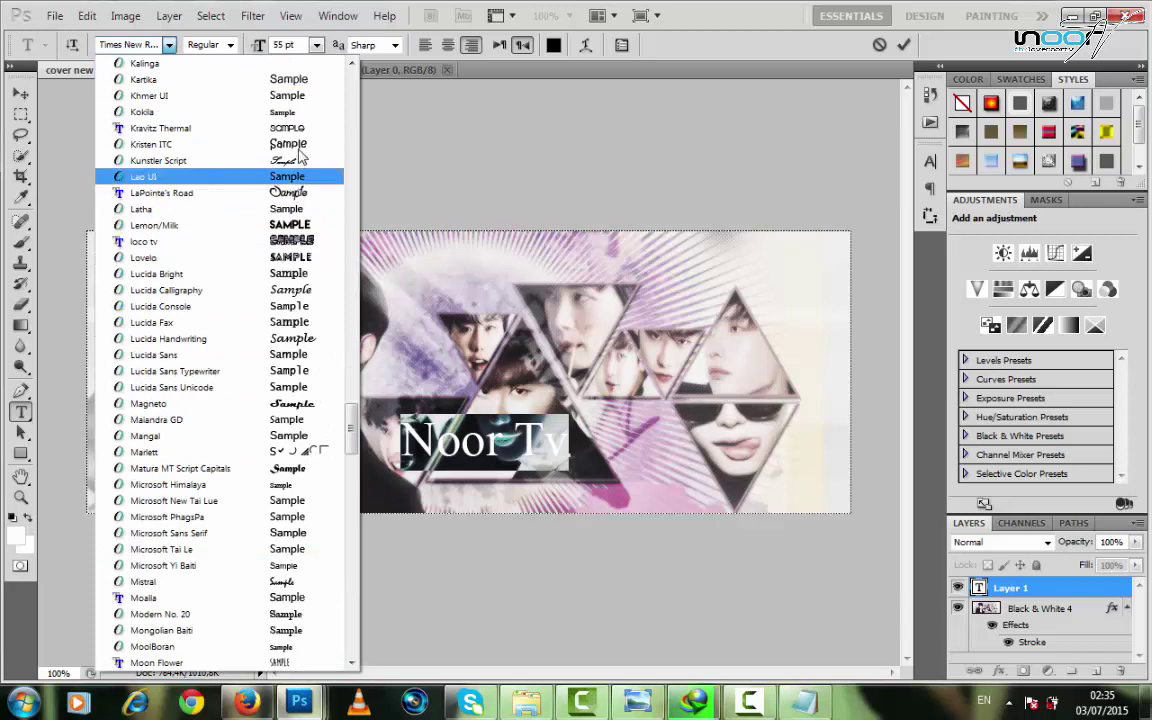
click(300, 129)
Reduce the "Noor Tv" text to 43 pt and position it between the large central triangle and the sunglasses triangle.
drag(582, 492, 736, 499)
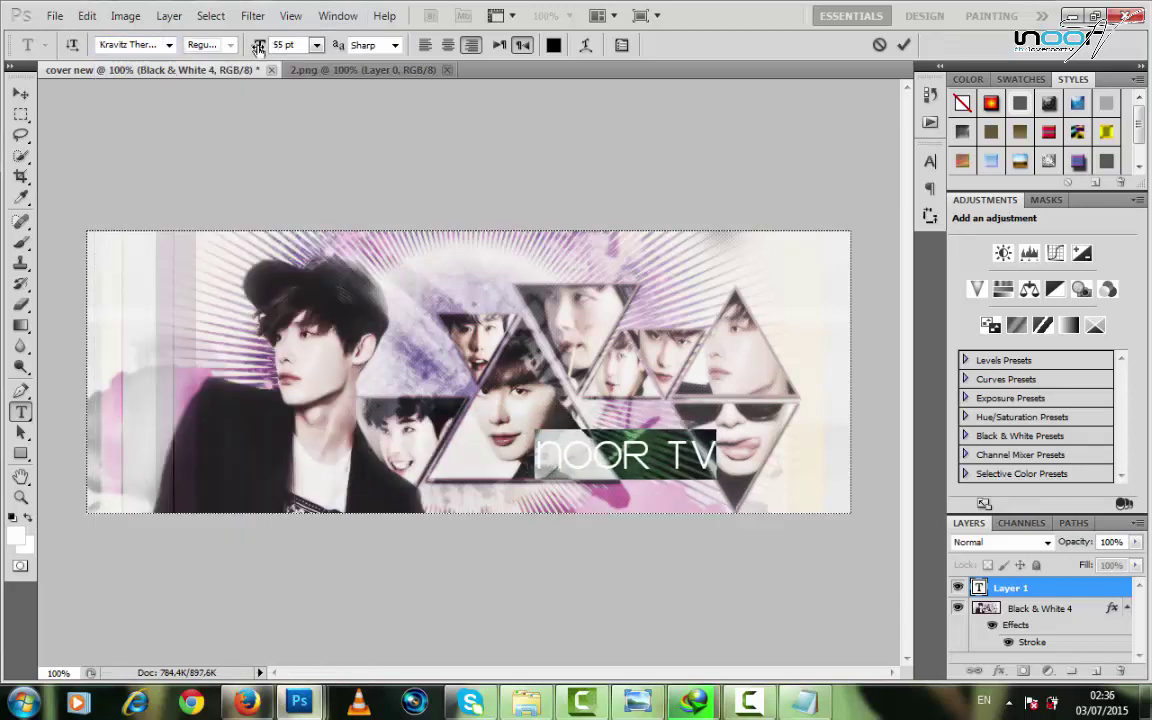
drag(260, 47, 253, 48)
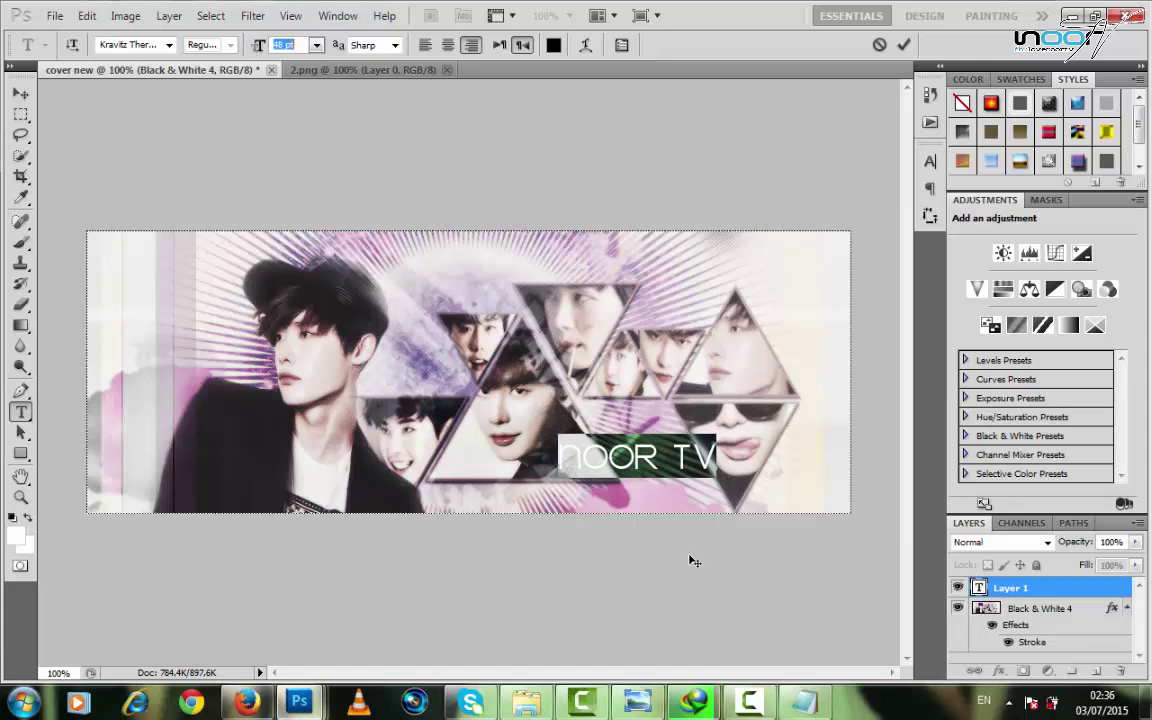
drag(689, 522, 680, 519)
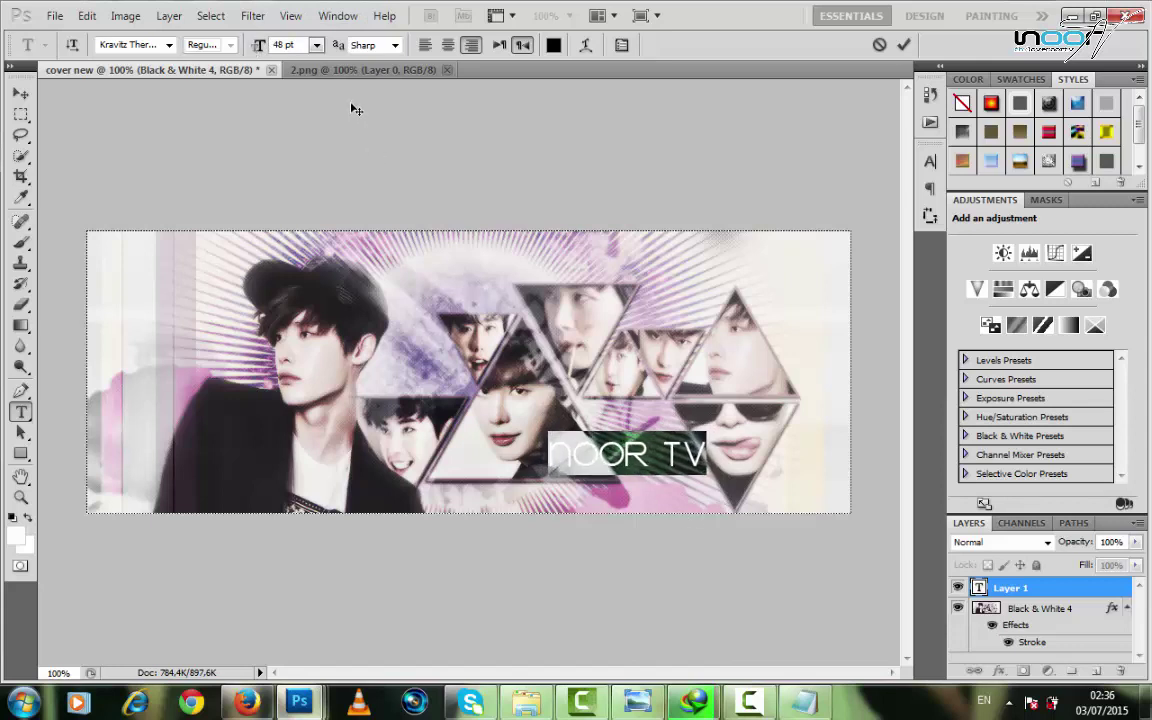
drag(258, 47, 232, 46)
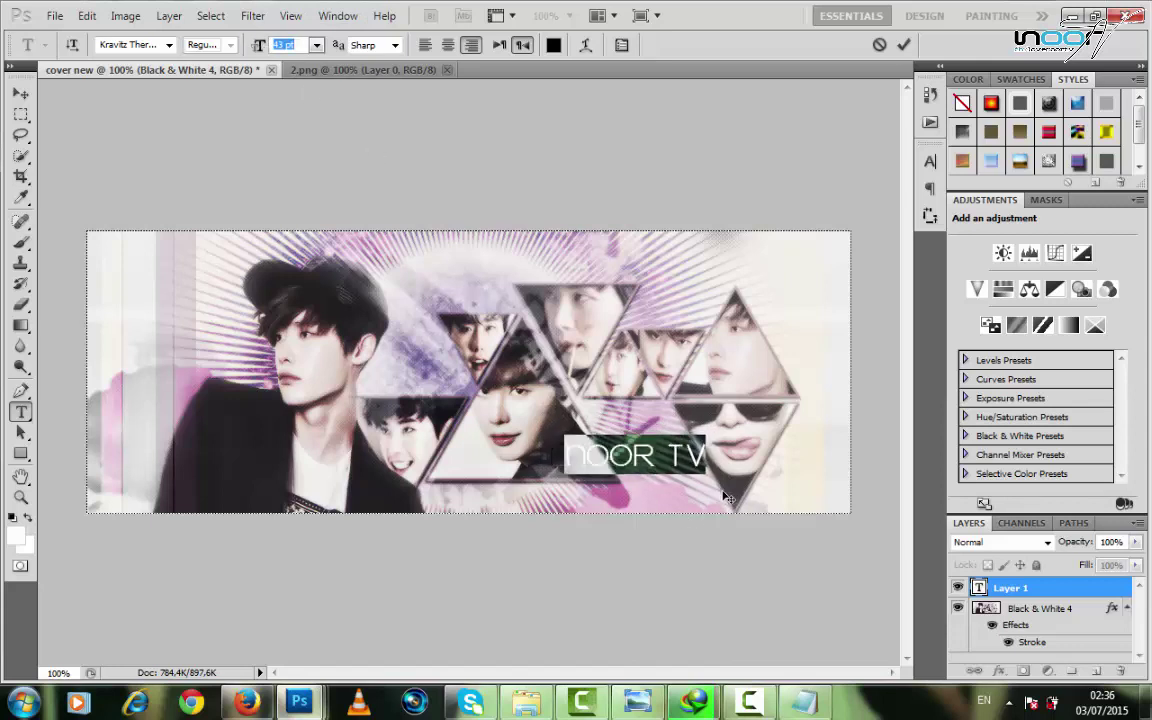
drag(723, 491, 718, 480)
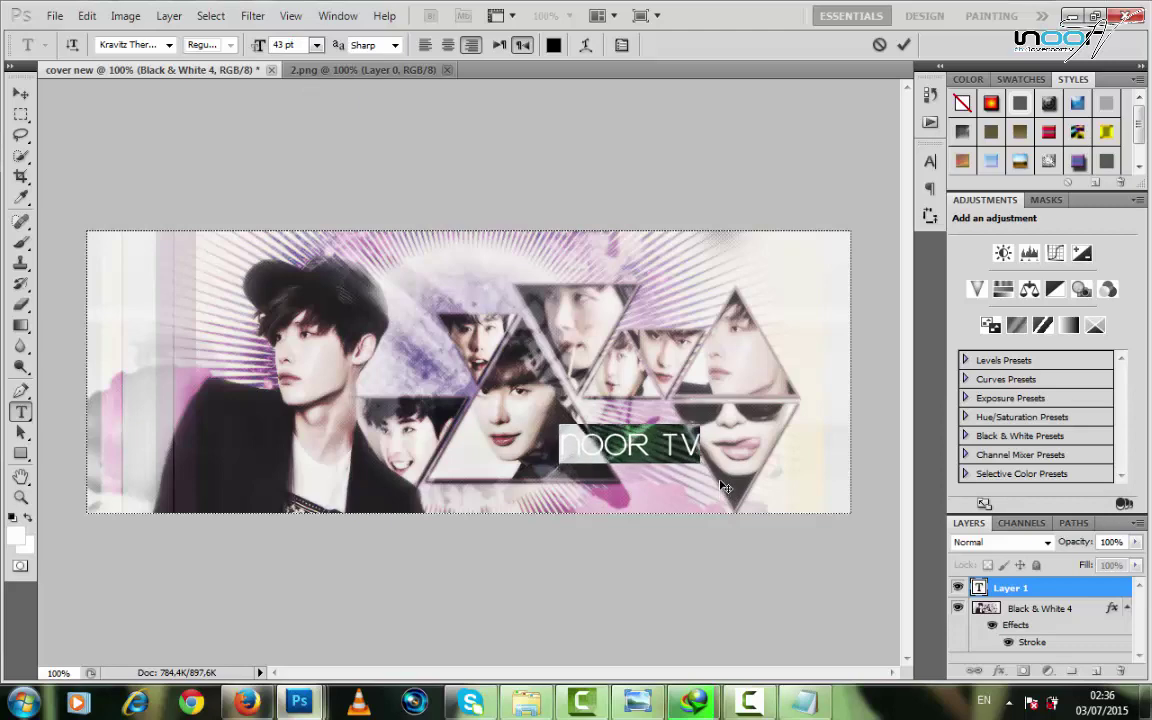
Recolor the "Noor Tv" text a darker mauve based on the pink sampled from the ink splatter, and commit the text.
click(17, 535)
click(203, 372)
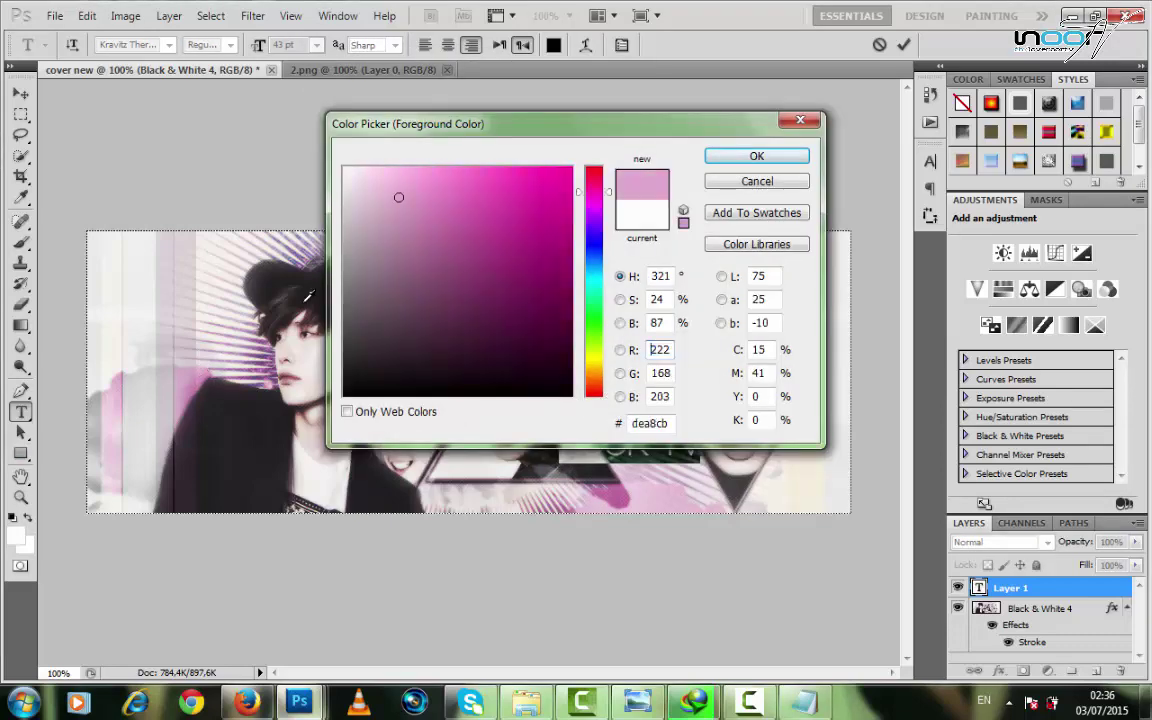
click(409, 237)
click(718, 160)
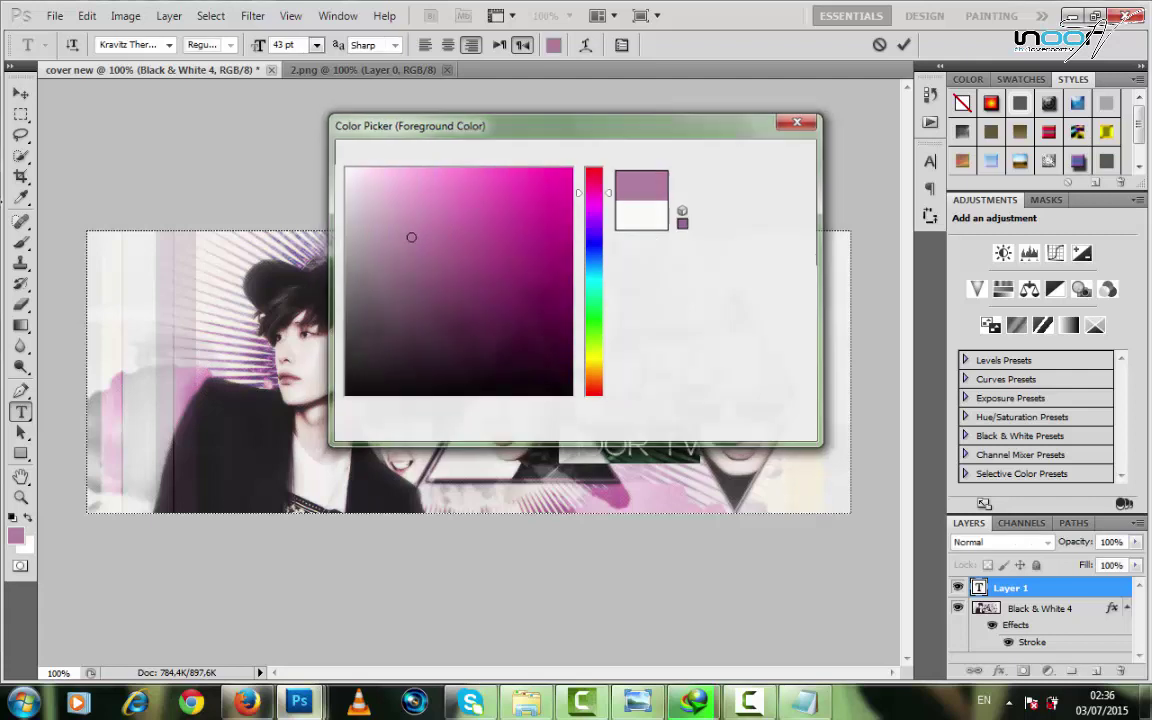
click(903, 44)
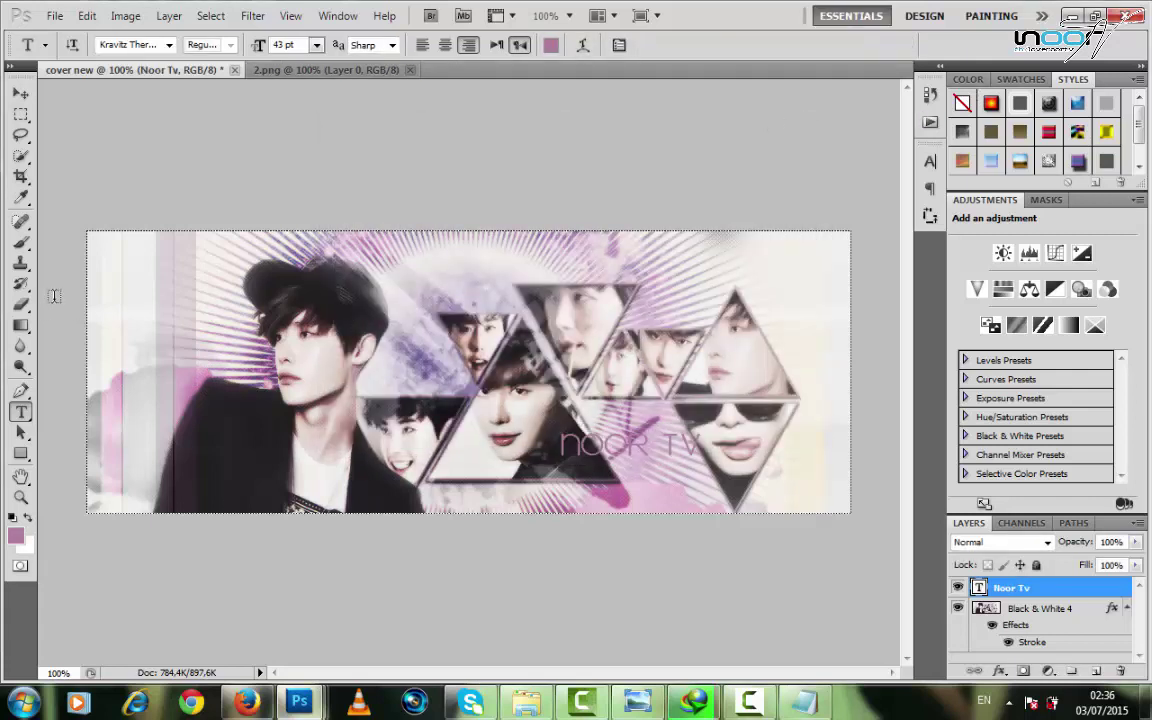
Apply Faux Bold to the whole "Noor Tv" text.
triple_click(611, 453)
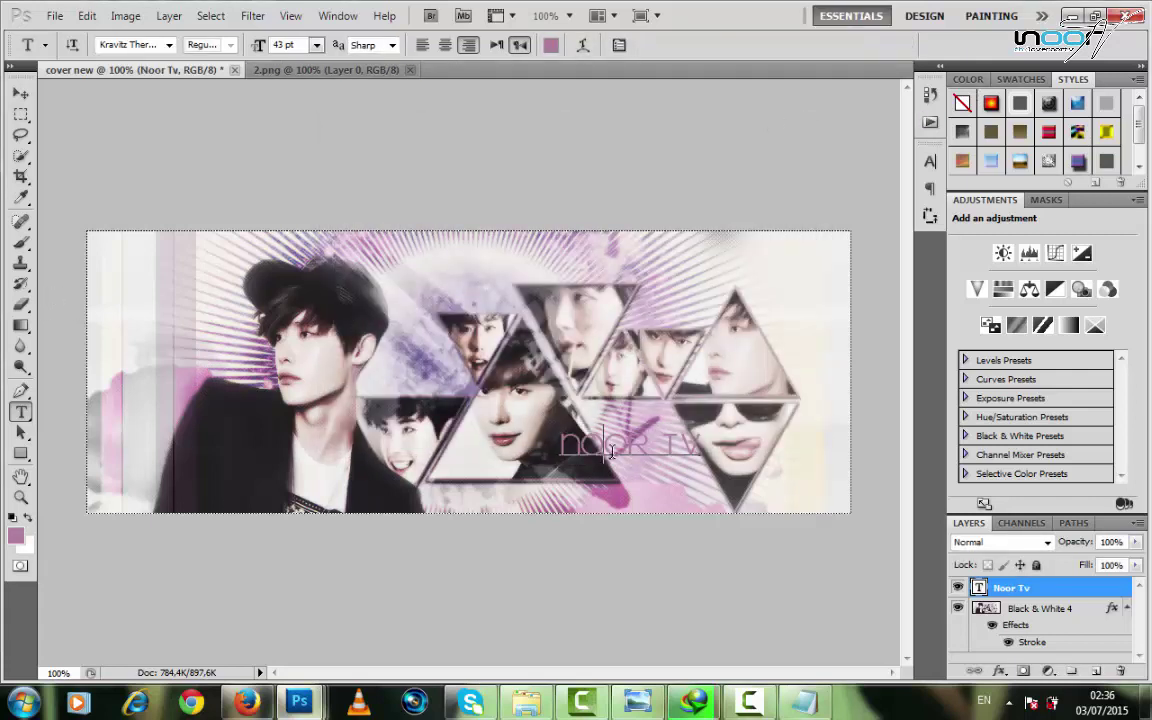
click(621, 50)
click(735, 296)
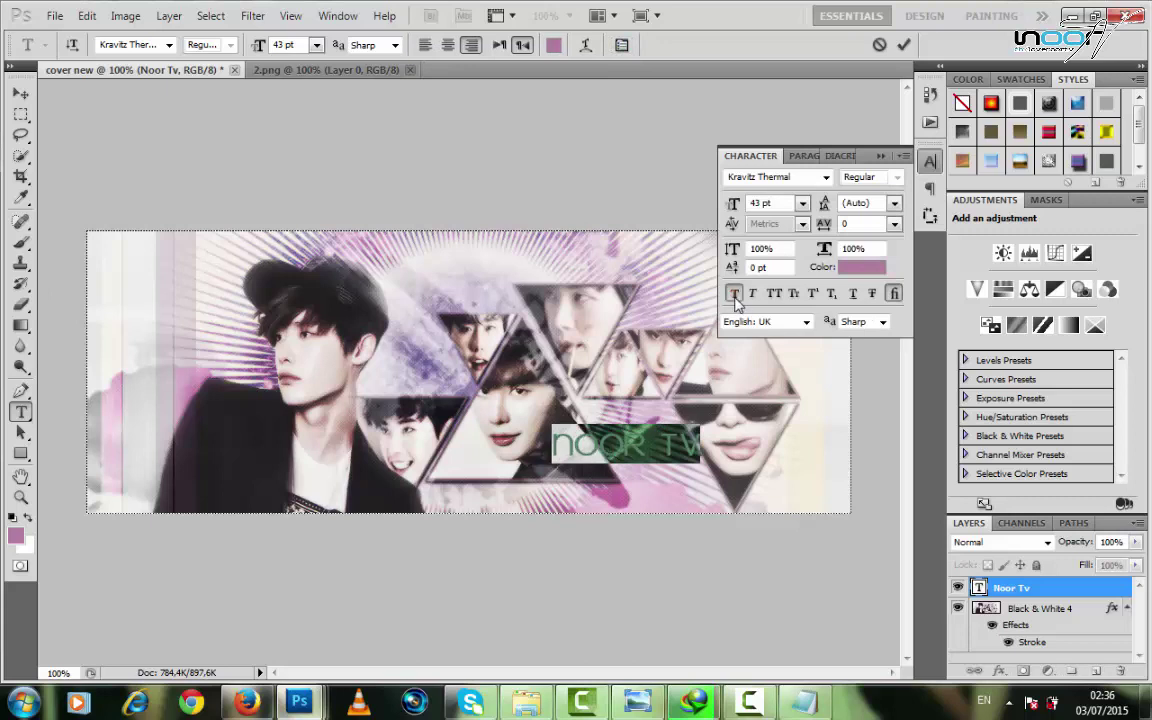
click(932, 162)
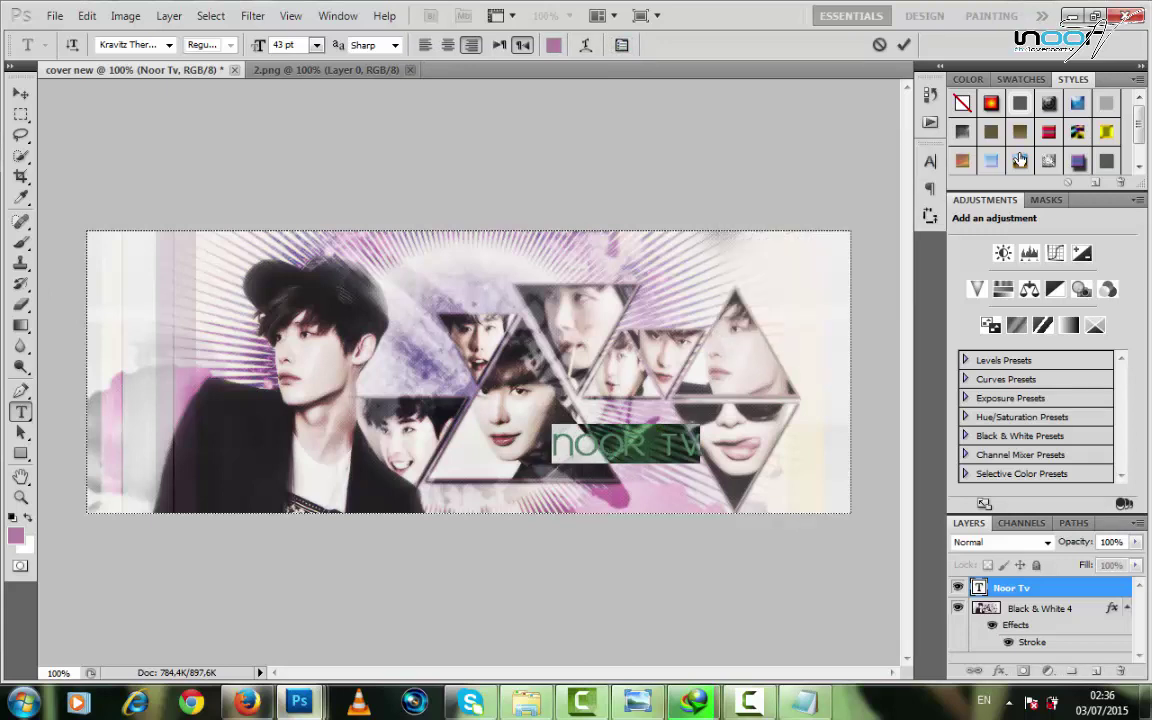
Apply the grey drop-shadow preset style to the "Noor Tv" text and add an empty layer directly above Black & White 4.
click(1104, 162)
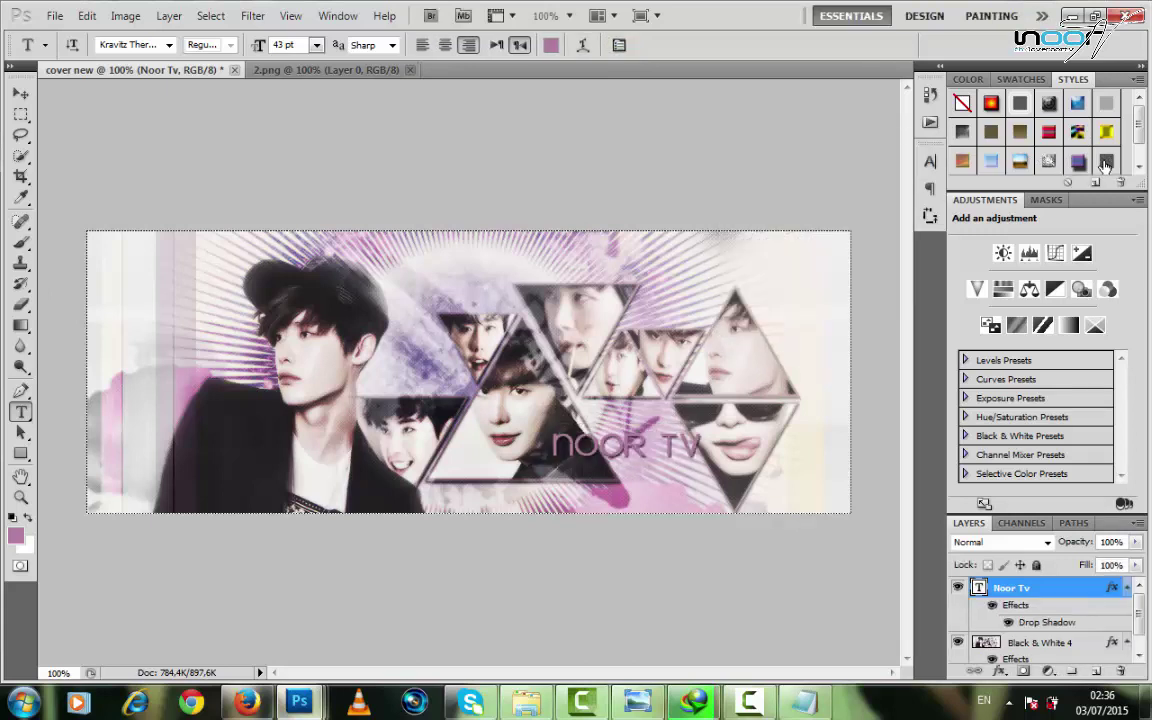
click(1060, 643)
click(1100, 671)
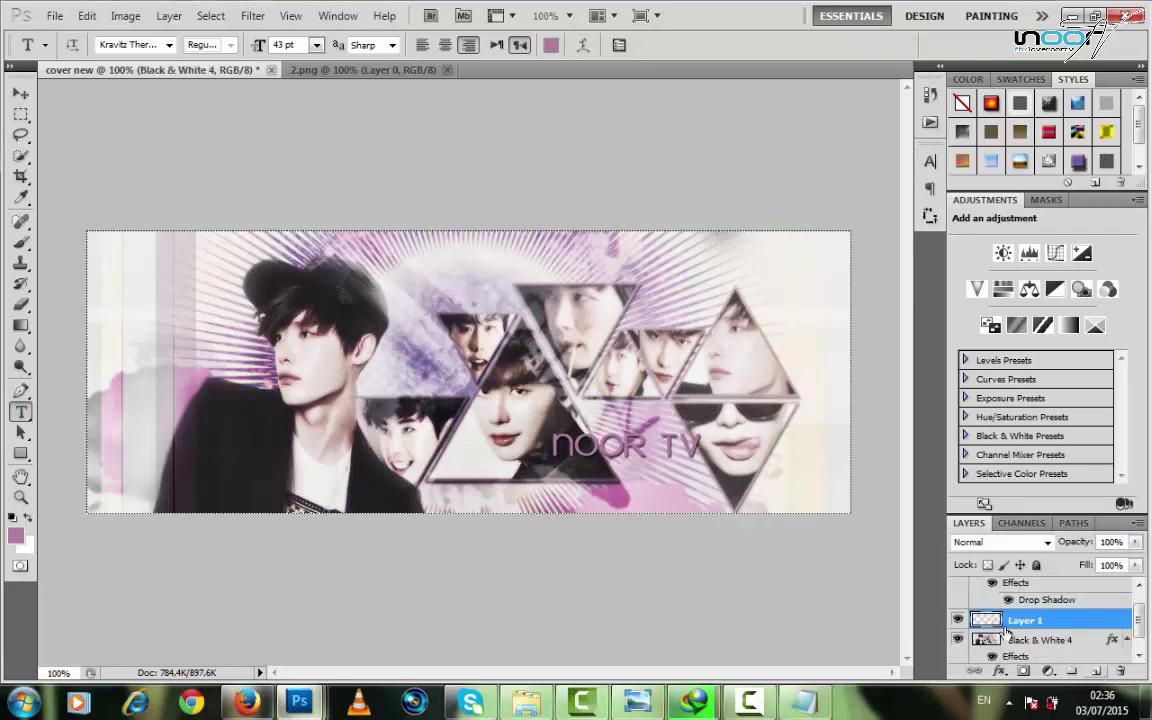
Choose the 100 px speckled tip for the Brush tool and reduce its size to 60 px.
click(20, 243)
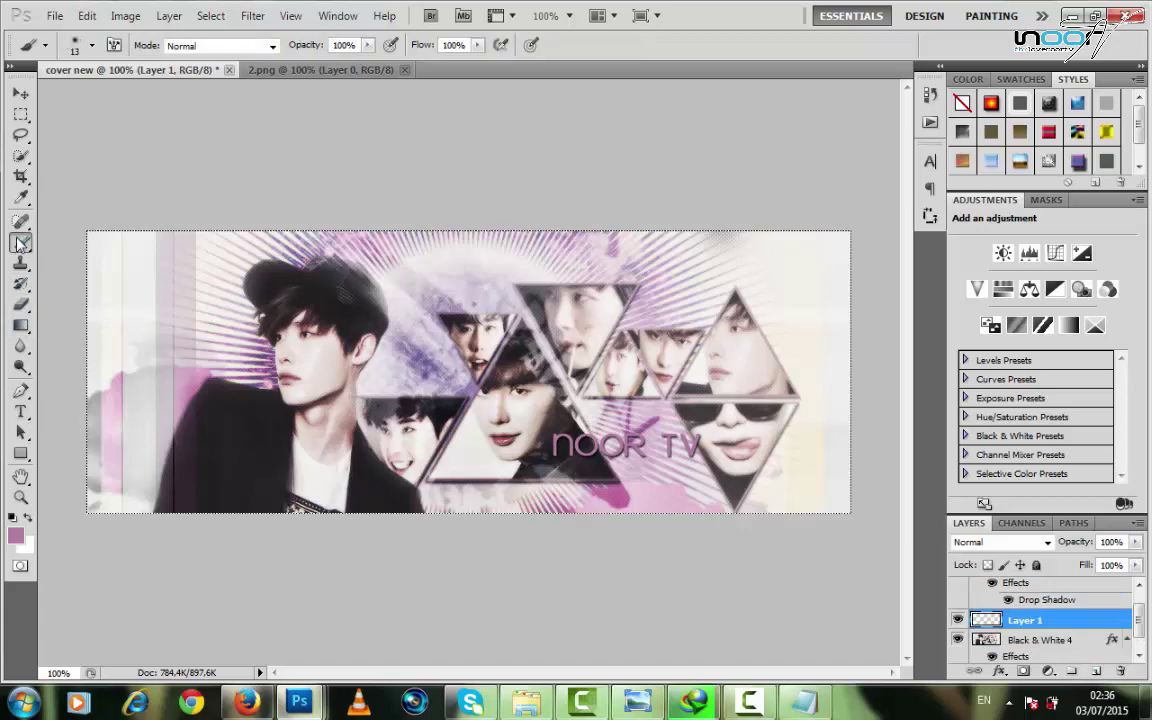
right_click(285, 300)
scroll(492, 462, down, 3)
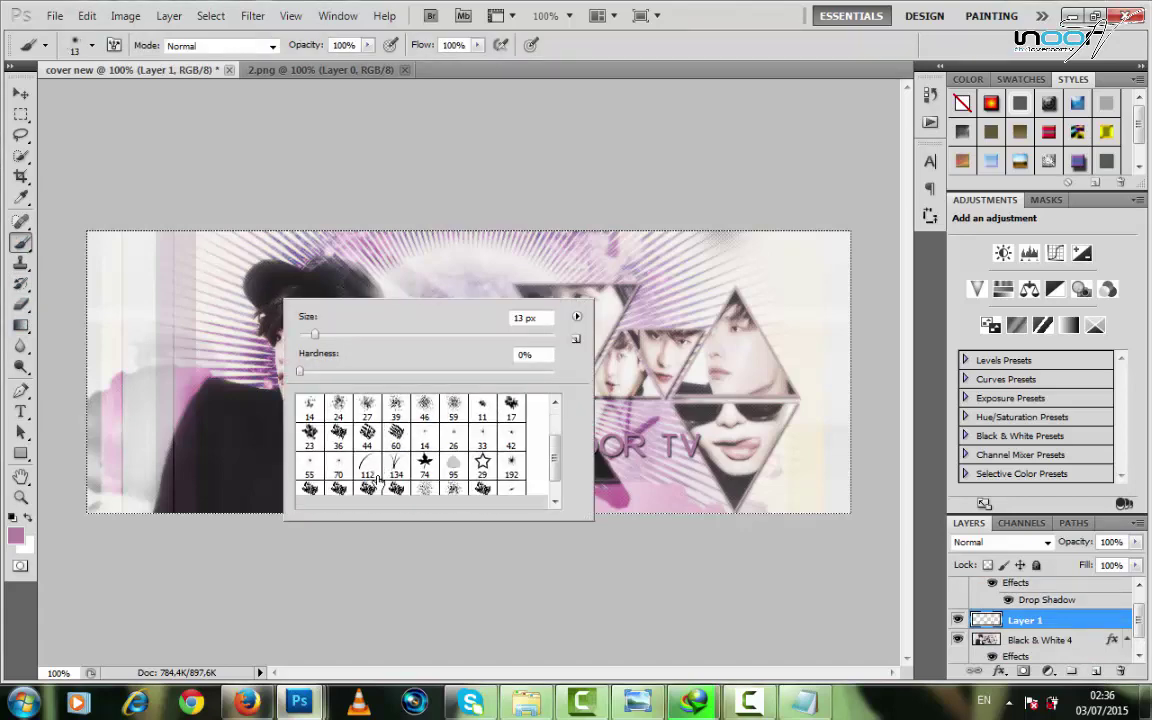
double_click(397, 497)
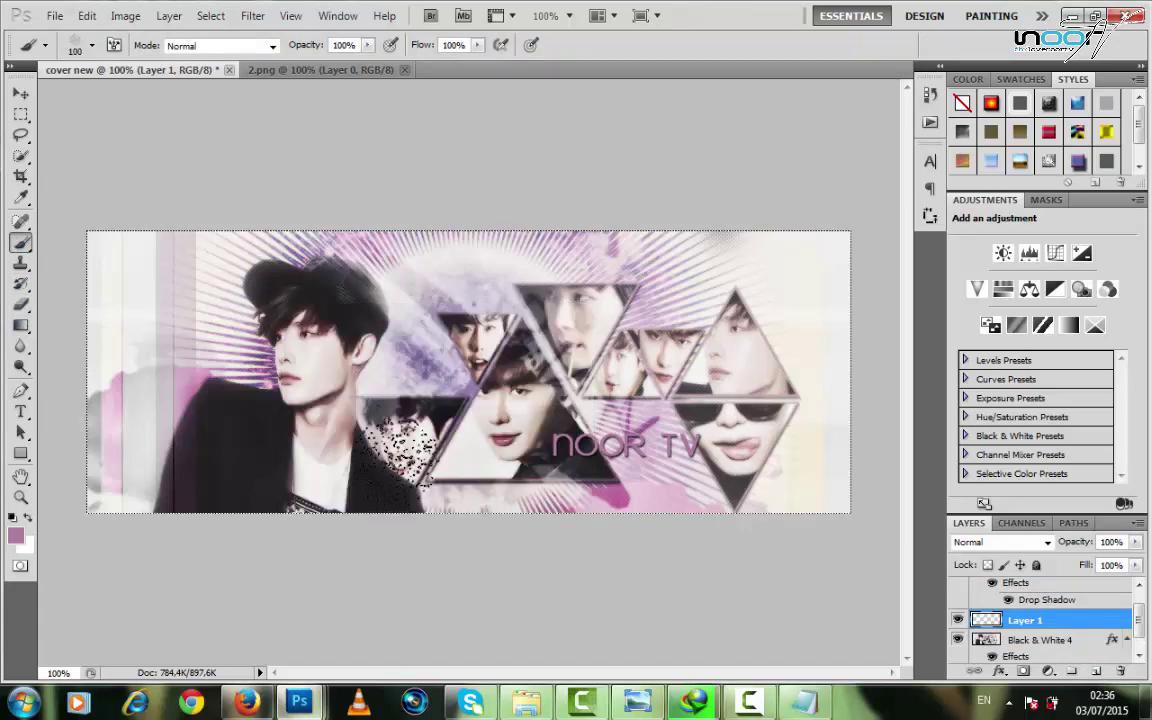
right_click(369, 270)
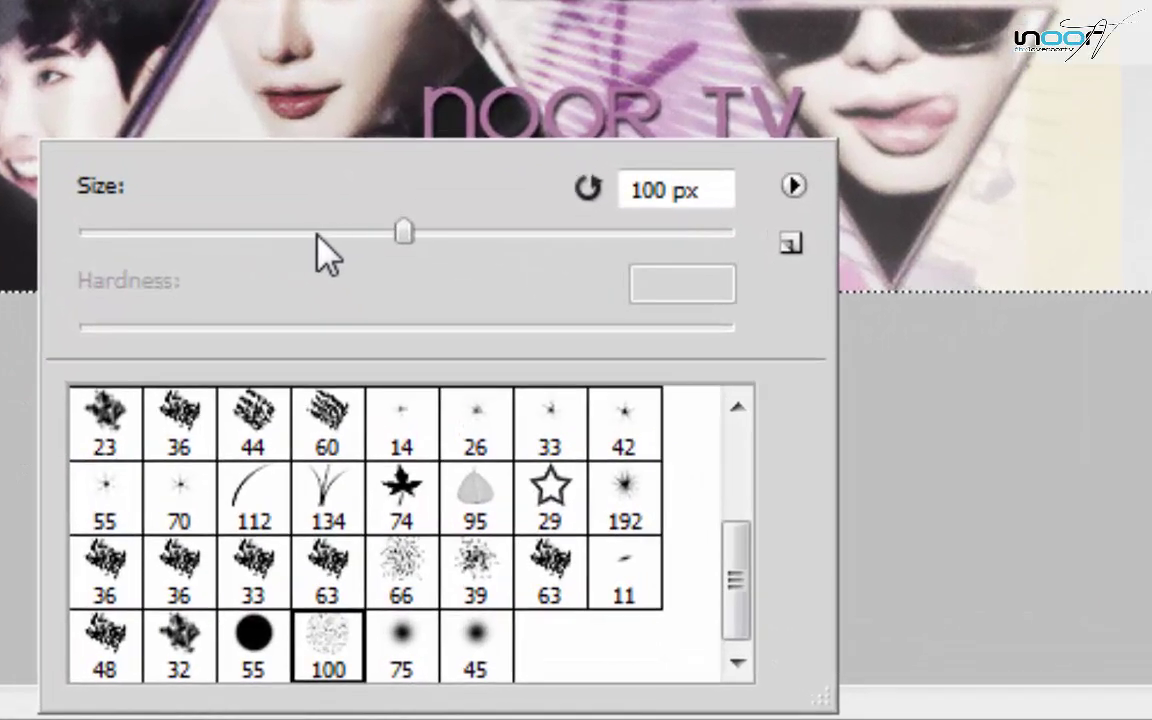
drag(317, 234, 271, 233)
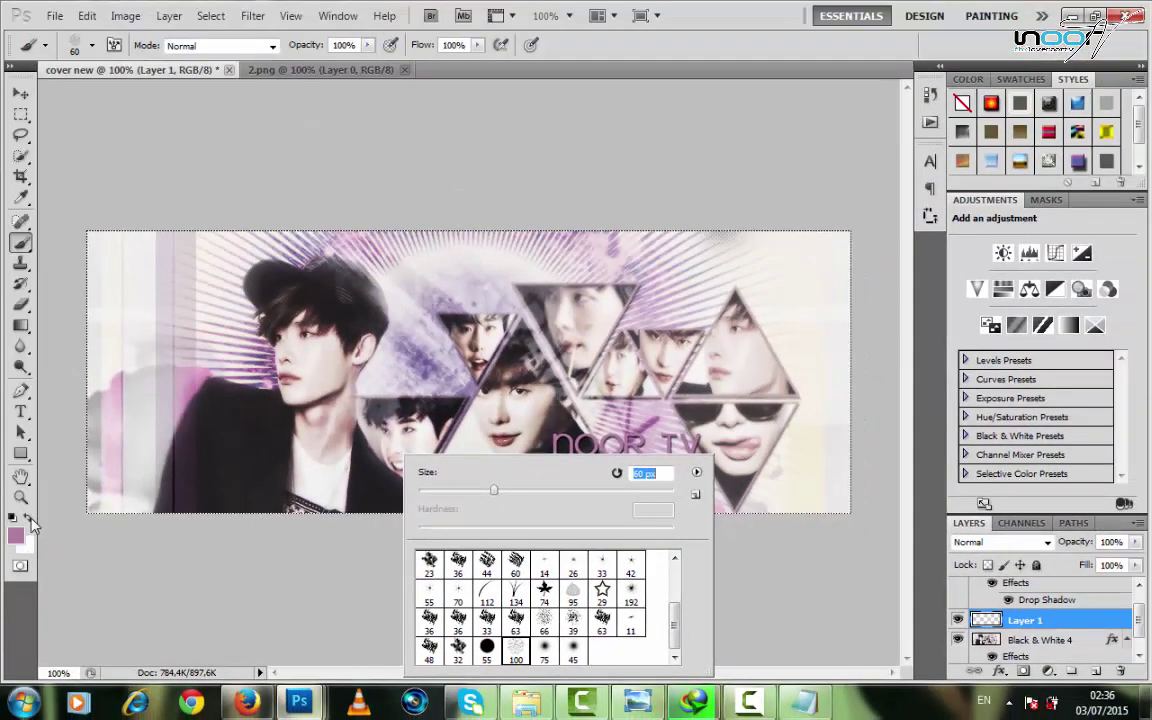
Paint a white speckled stroke on the new layer along the full width of the "Noor Tv" text, behind the letters.
double_click(29, 518)
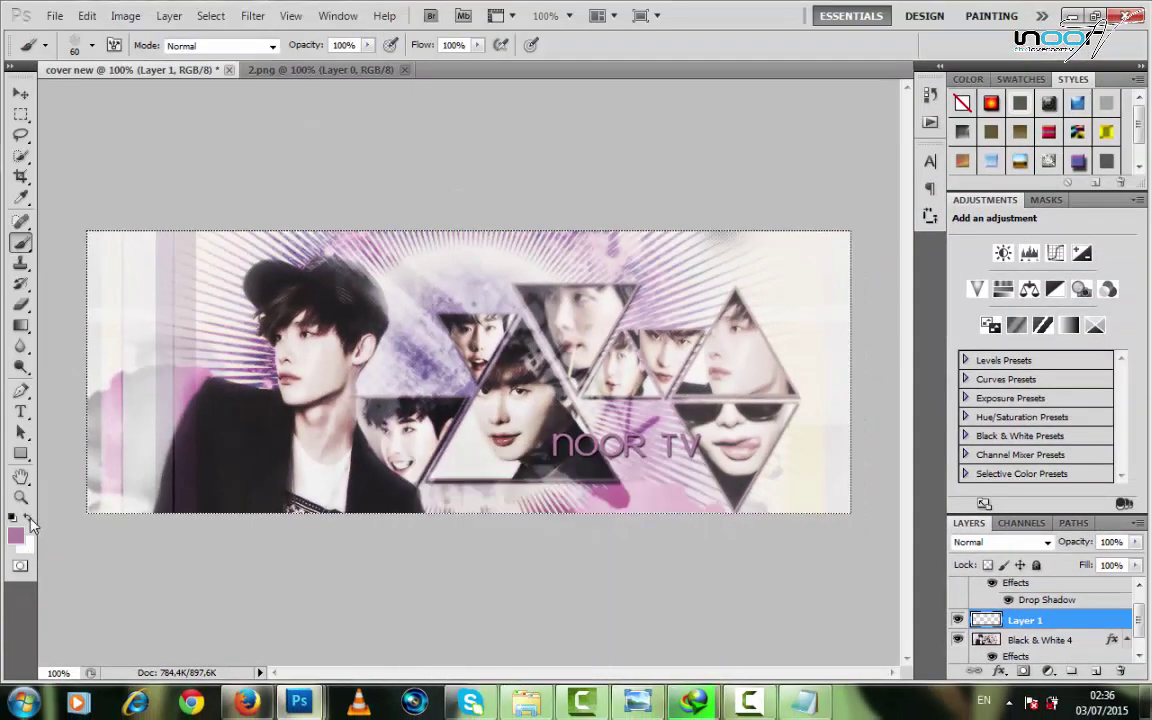
click(29, 519)
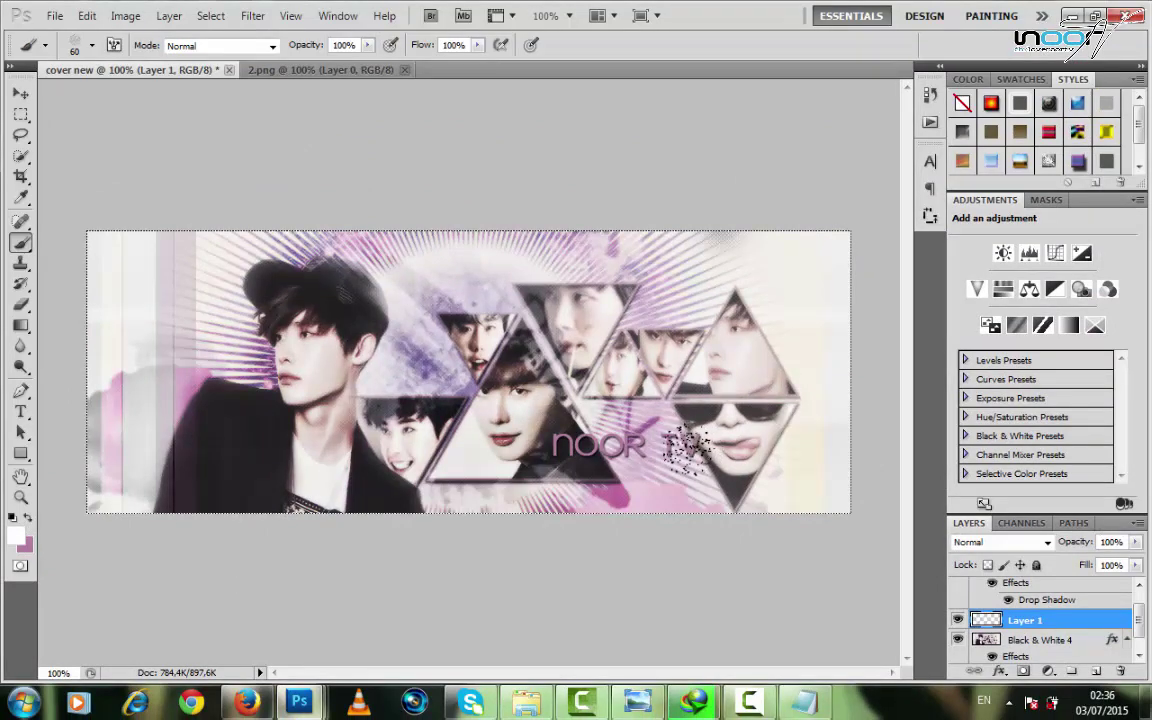
mouse_move(688, 445)
mouse_down()
mouse_move(592, 432)
mouse_move(560, 445)
mouse_up()
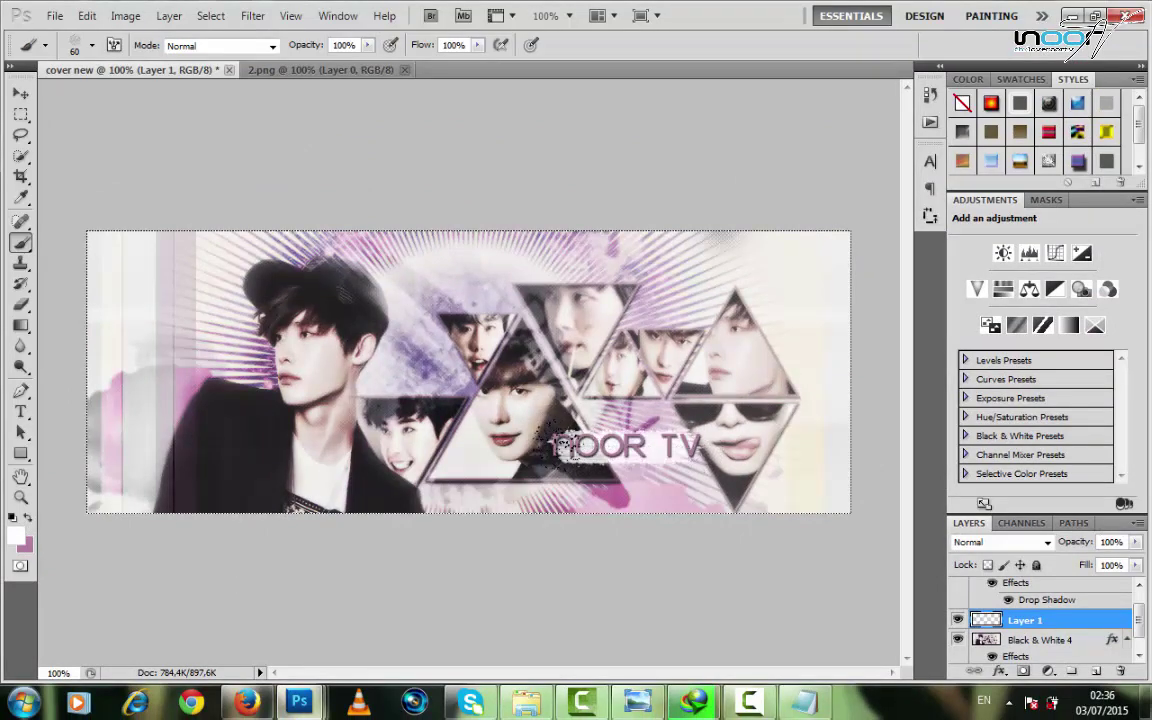
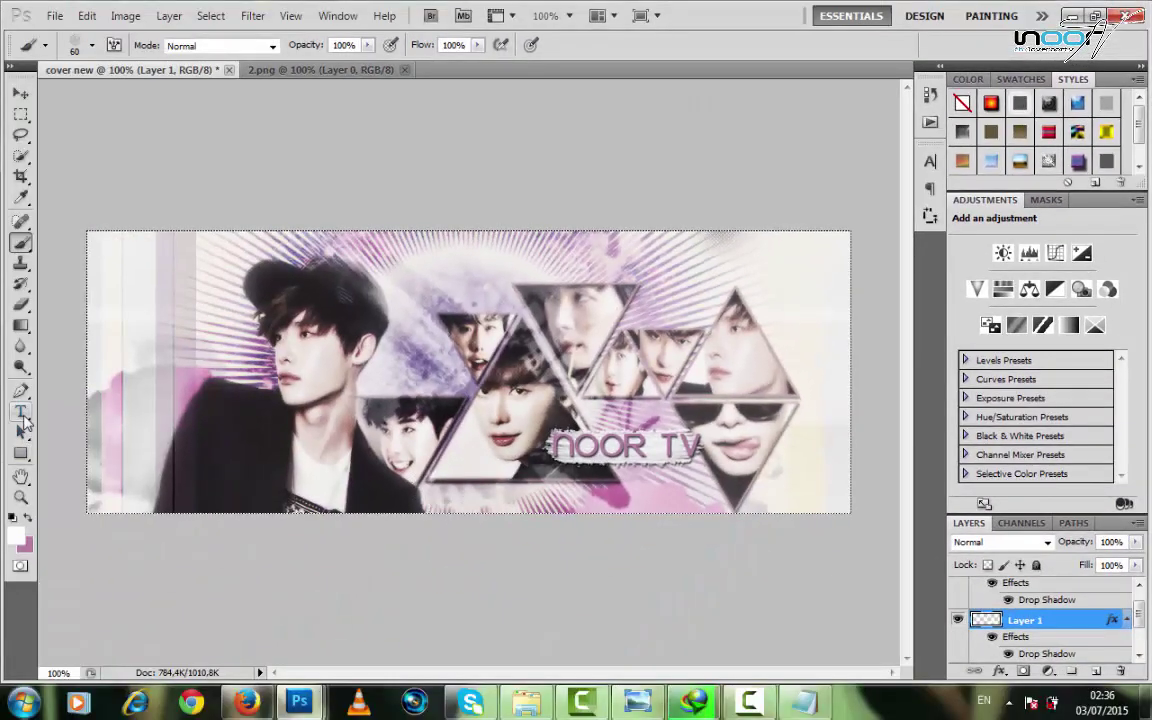
Add the Arabic text line "عندما تعشق الدراما" directly beneath the "Noor Tv" title.
click(21, 414)
click(699, 482)
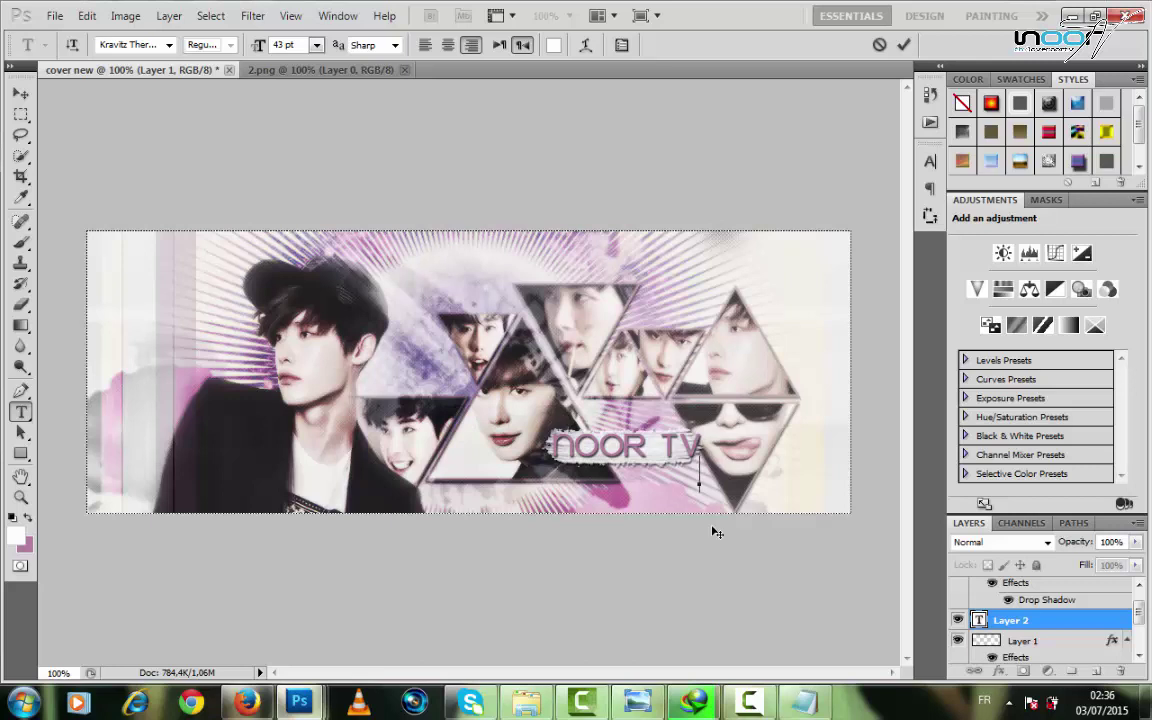
key(alt+shift)
text(عندما ت)
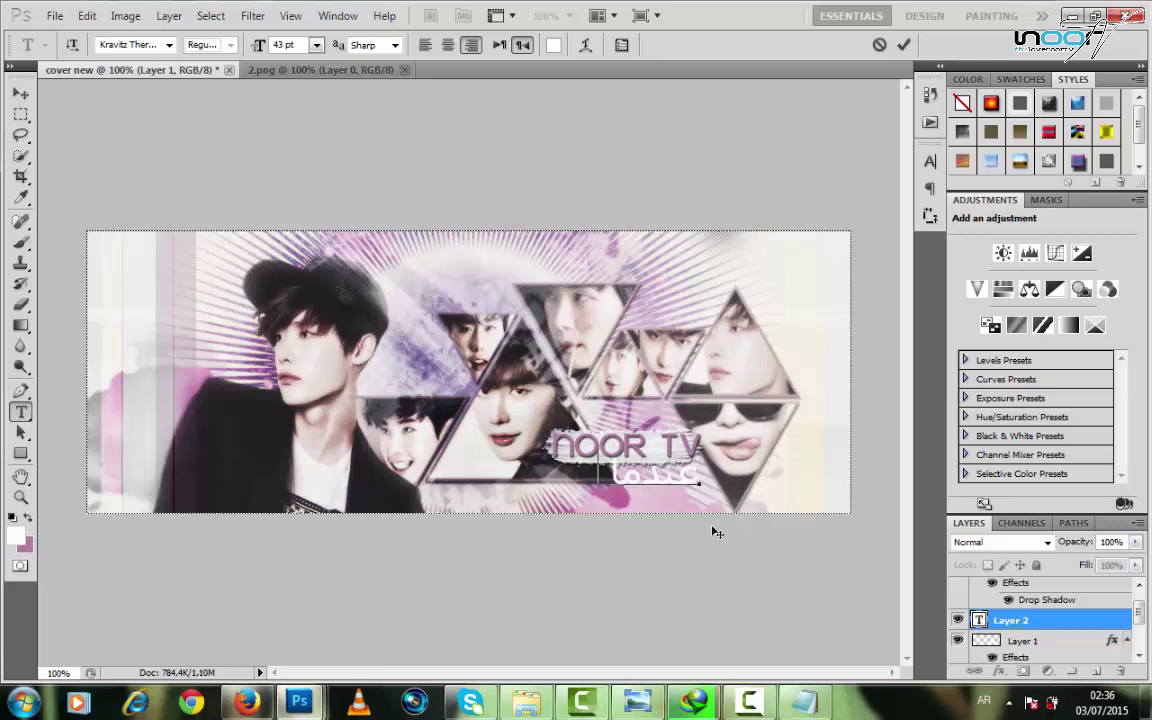
text(عشق ال)
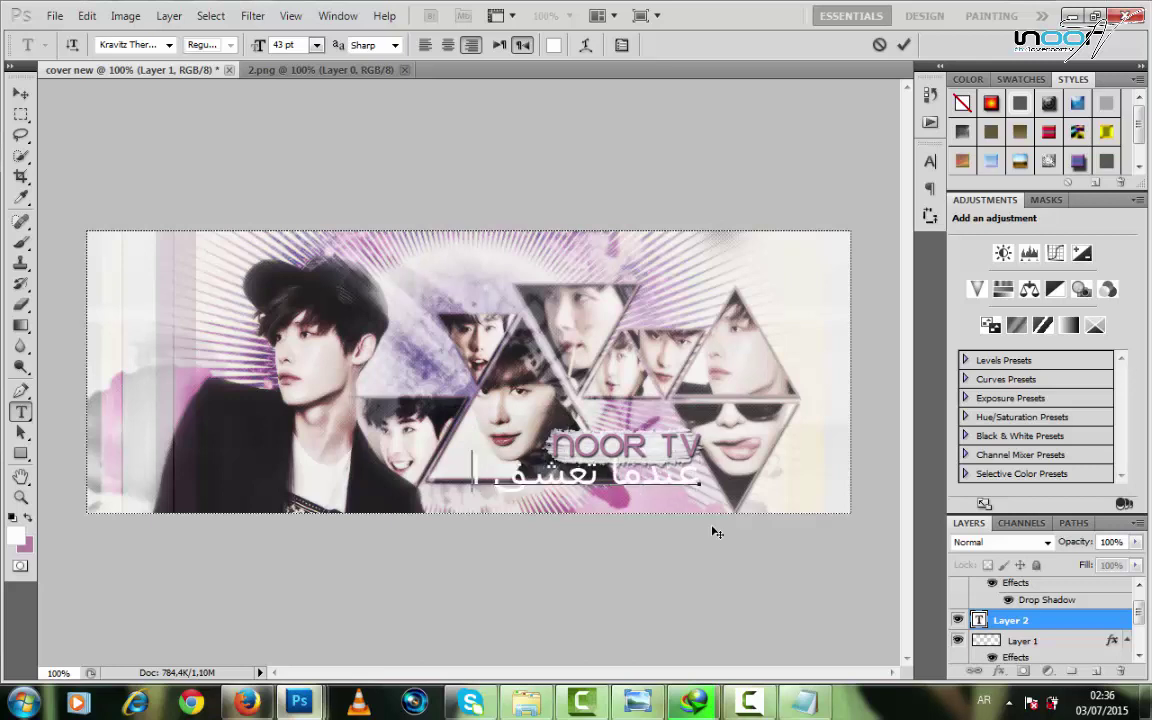
text(درام)
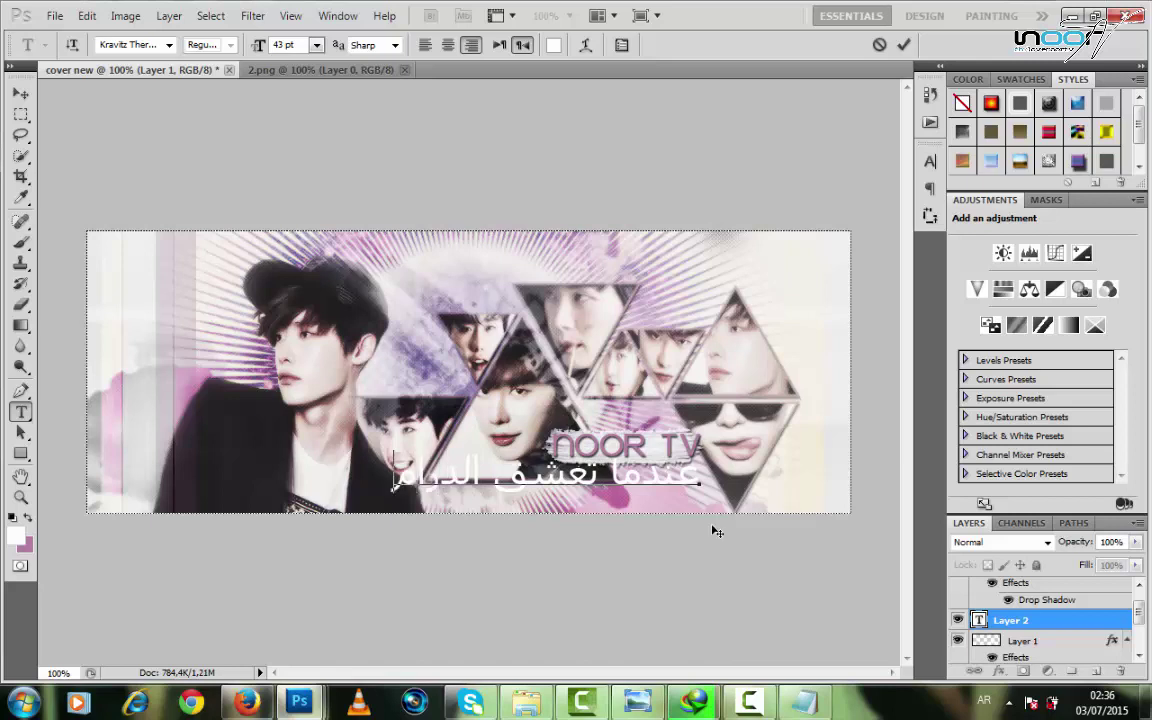
text(ا)
Set the whole Arabic line to the Ah-moharram-bold font and nudge it slightly to the right.
triple_click(483, 470)
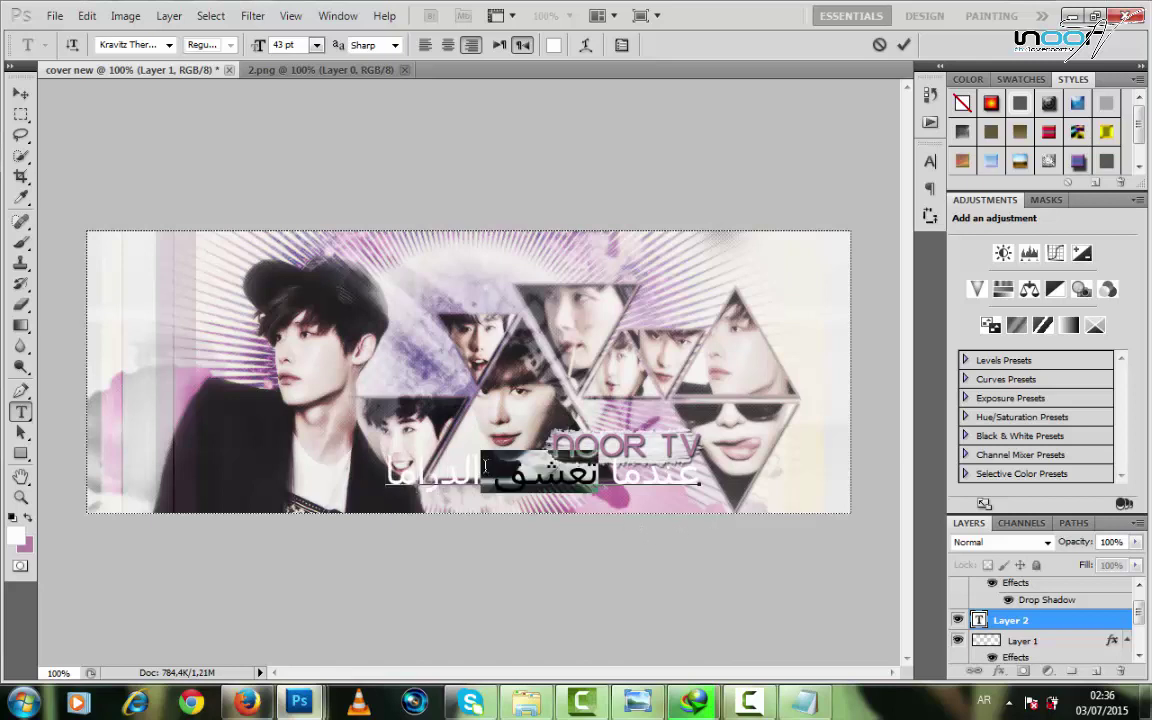
click(168, 46)
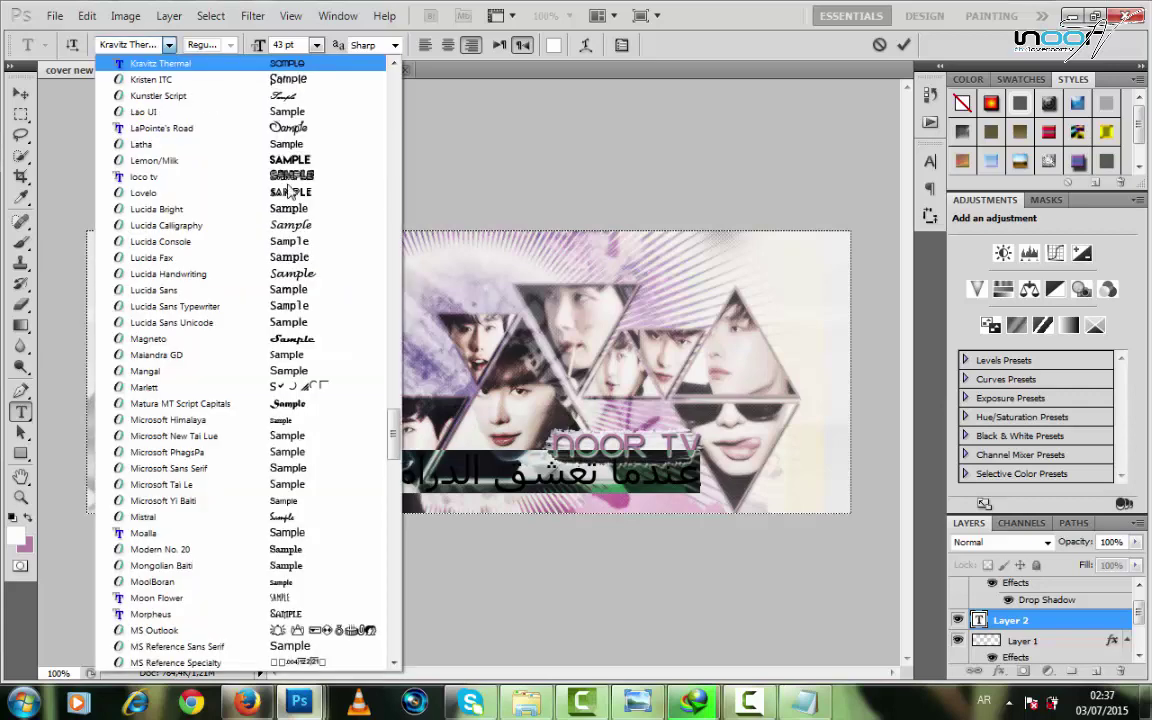
drag(394, 420, 389, 182)
scroll(390, 188, up, 20)
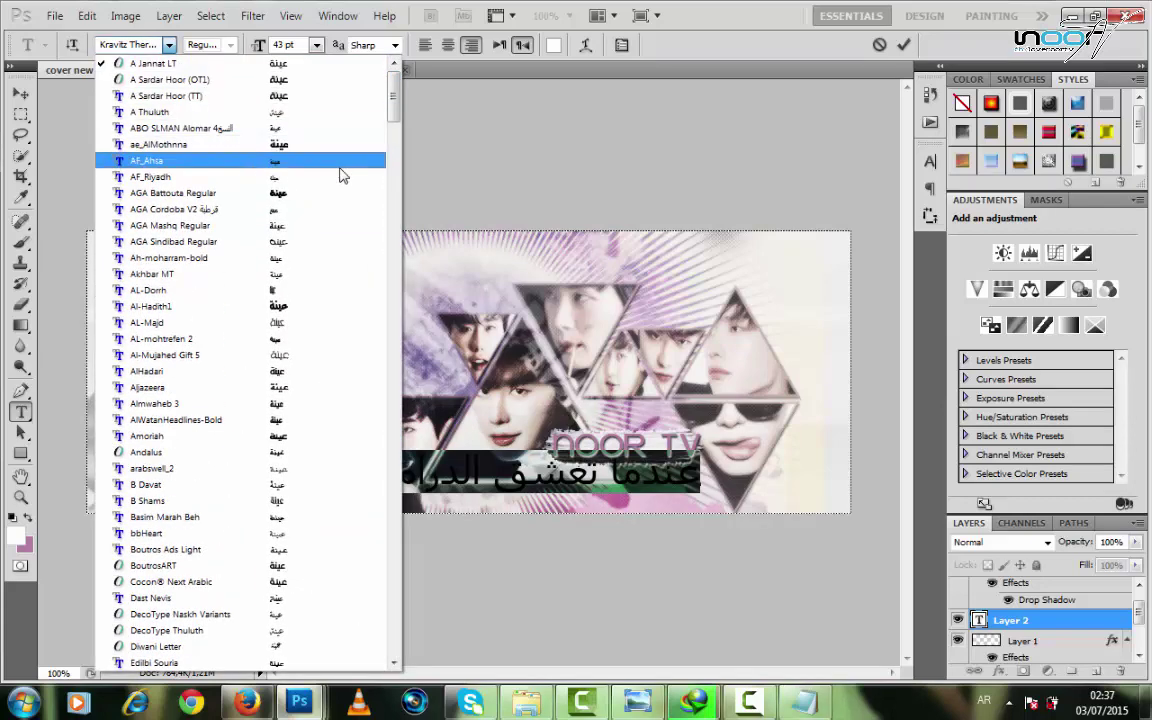
click(332, 248)
click(153, 44)
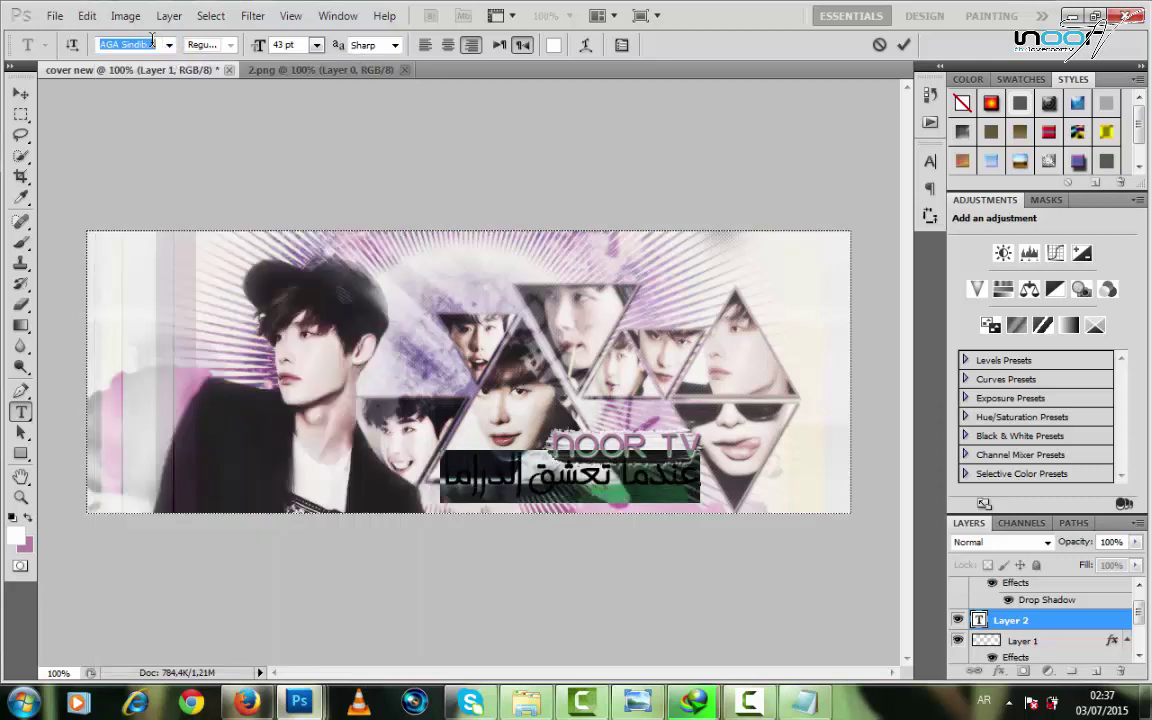
key(Down)
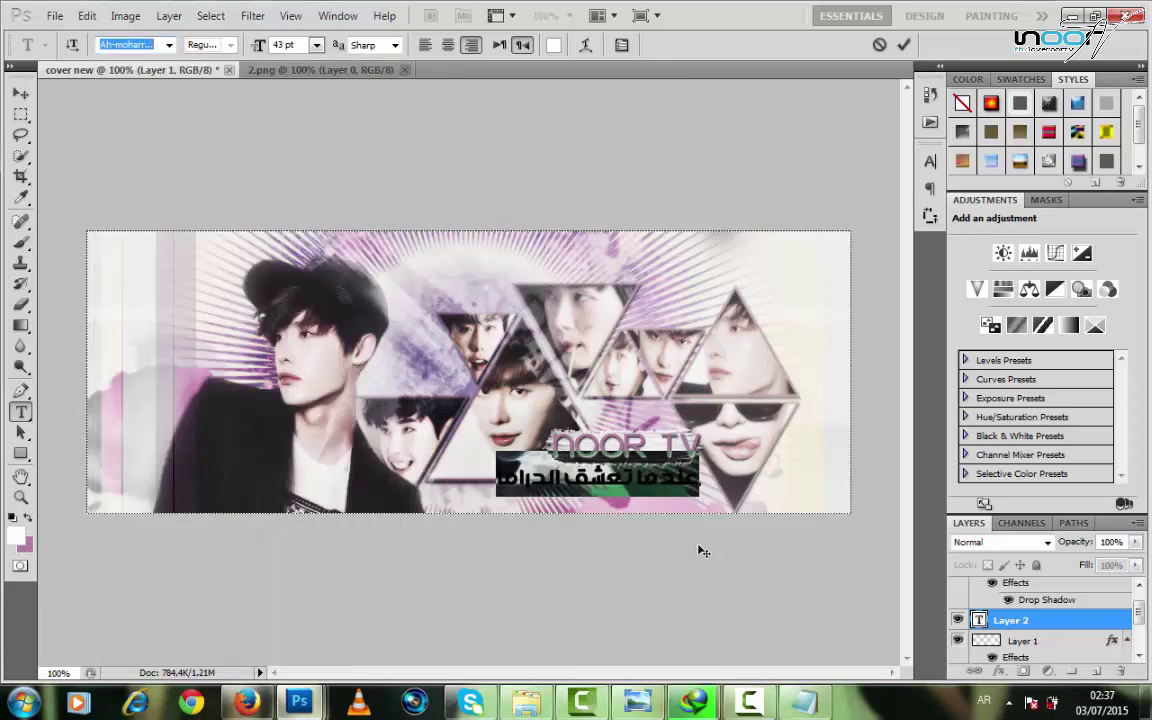
drag(698, 550, 714, 547)
Colour the selected Arabic text a saturated magenta pink and commit the text edit.
click(16, 536)
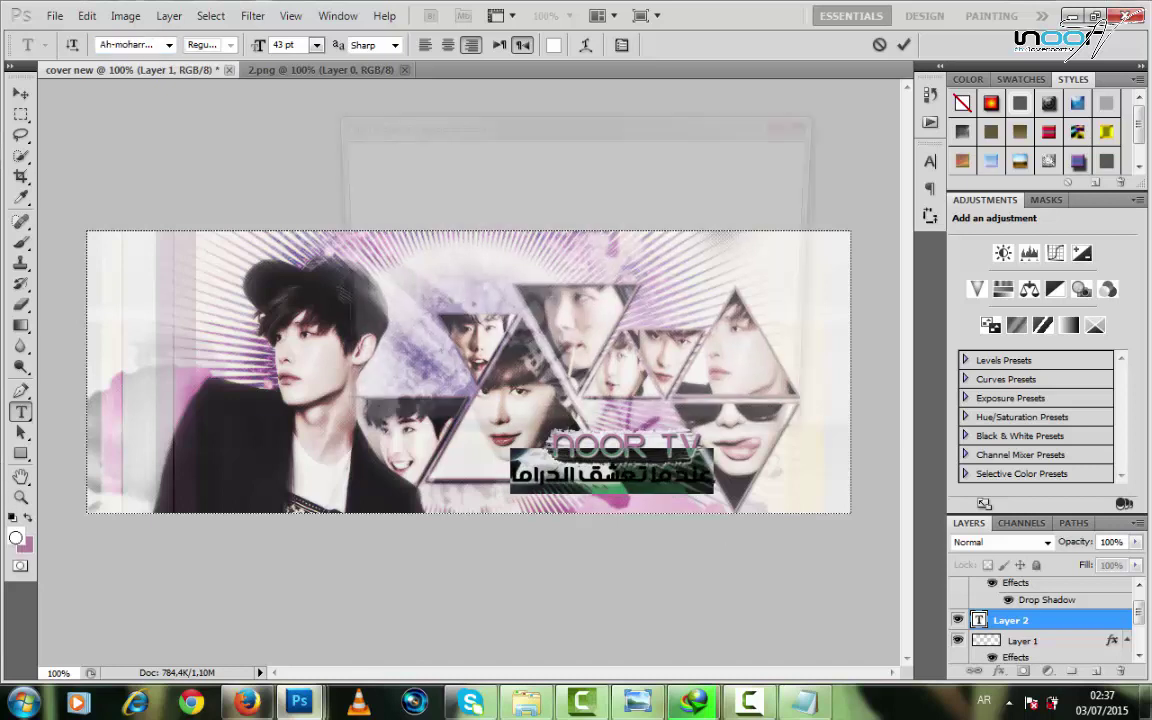
click(604, 200)
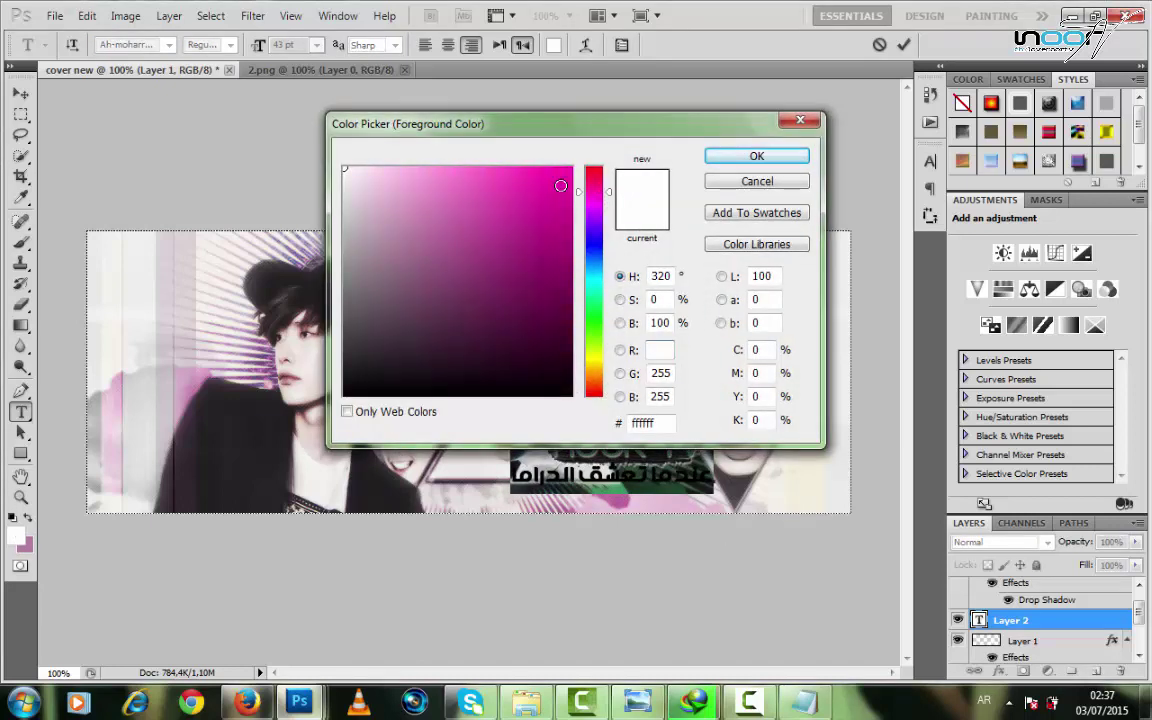
click(555, 184)
click(598, 185)
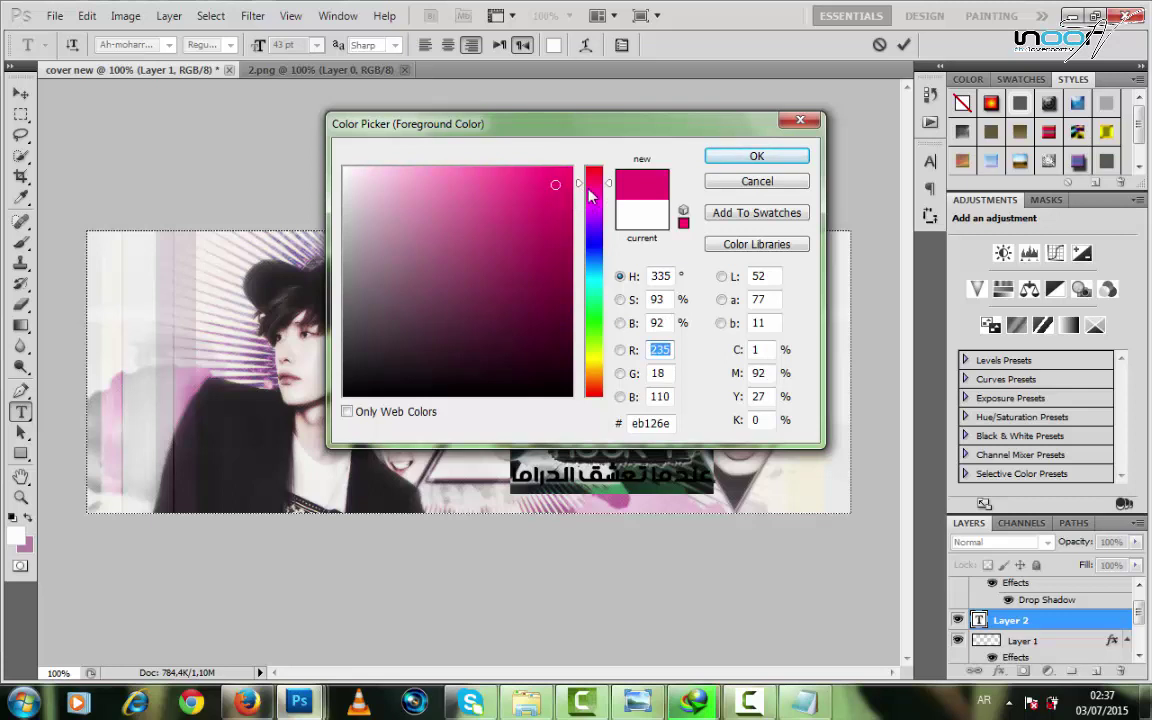
click(589, 190)
click(779, 158)
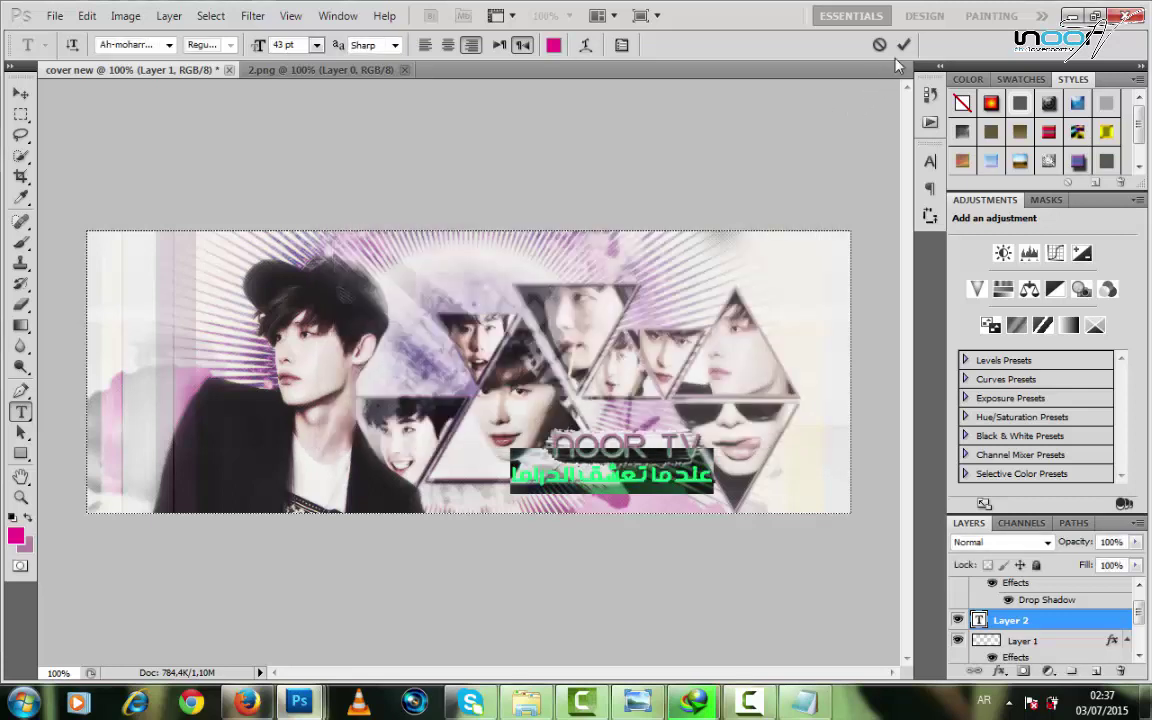
click(903, 44)
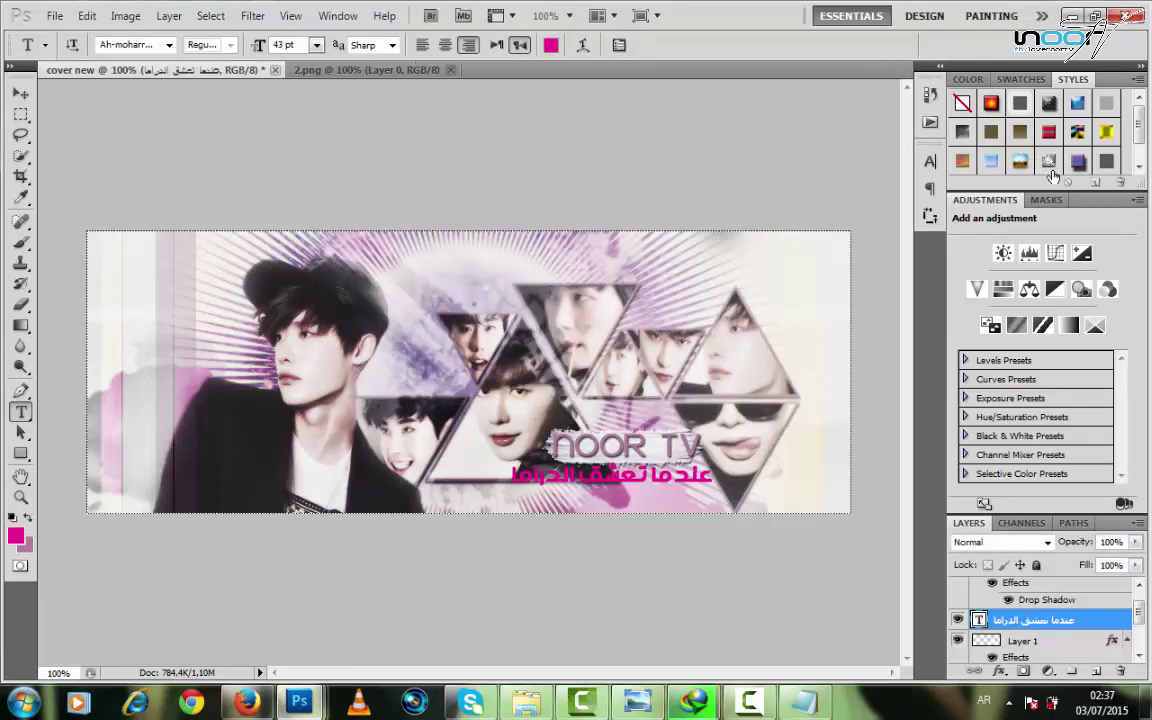
Apply the Basic Drop Shadow style to the Arabic line and shift it slightly down and right beneath the title.
double_click(1110, 160)
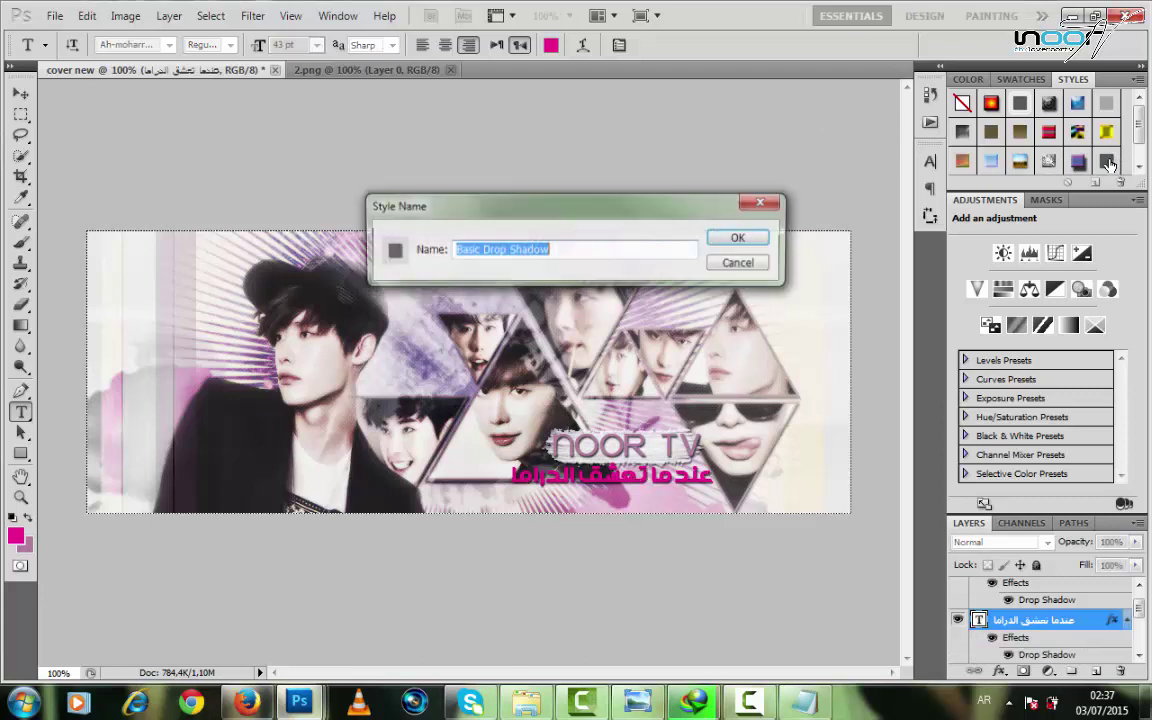
click(756, 258)
click(19, 94)
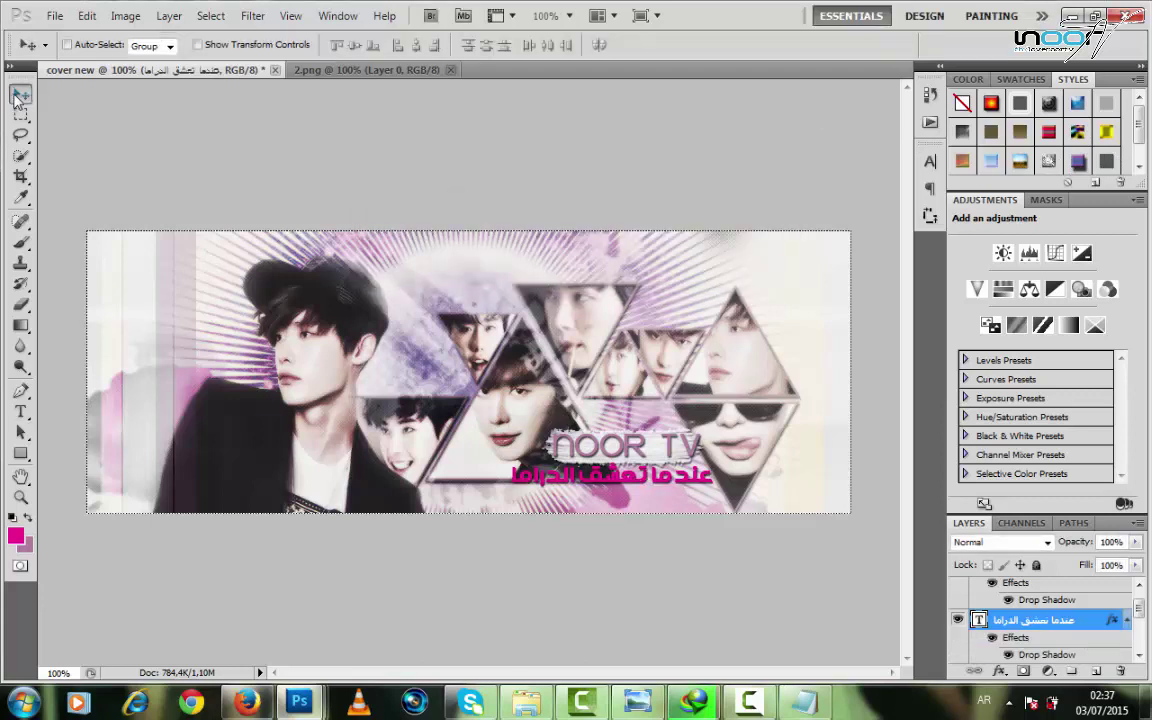
drag(600, 517, 617, 519)
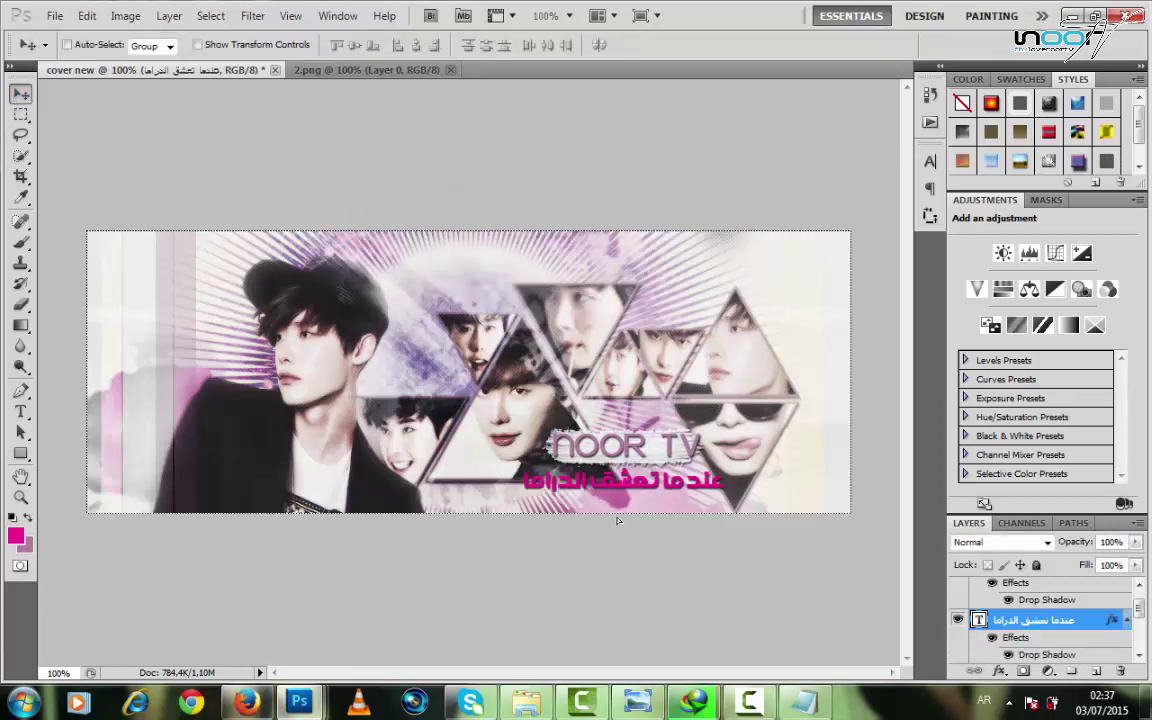
Select Layer 1 and ready the Rectangle tool with white as the foreground colour.
scroll(1081, 640, down, 2)
click(1069, 628)
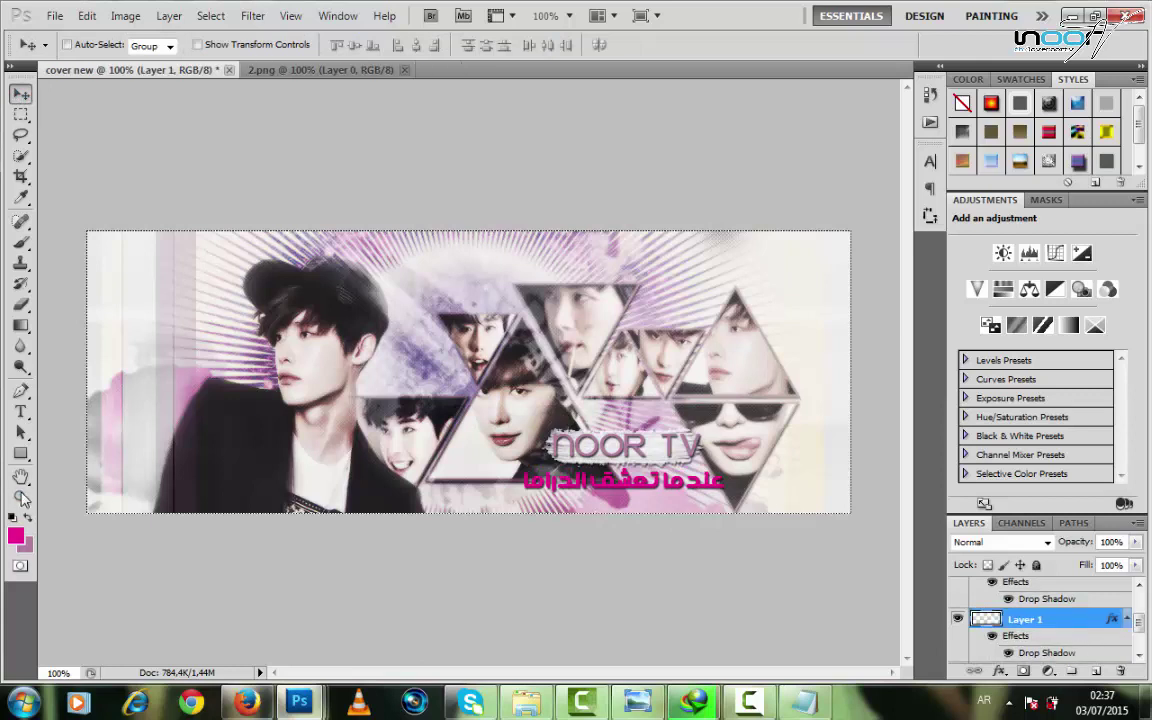
click(20, 452)
click(16, 517)
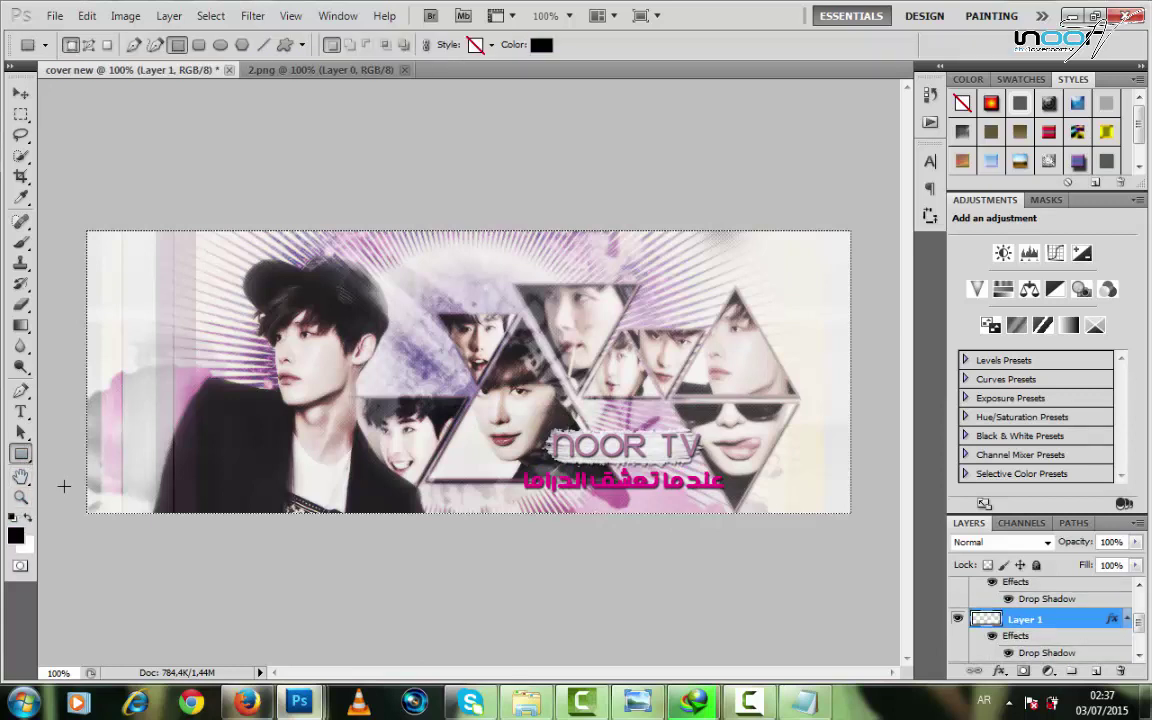
click(29, 516)
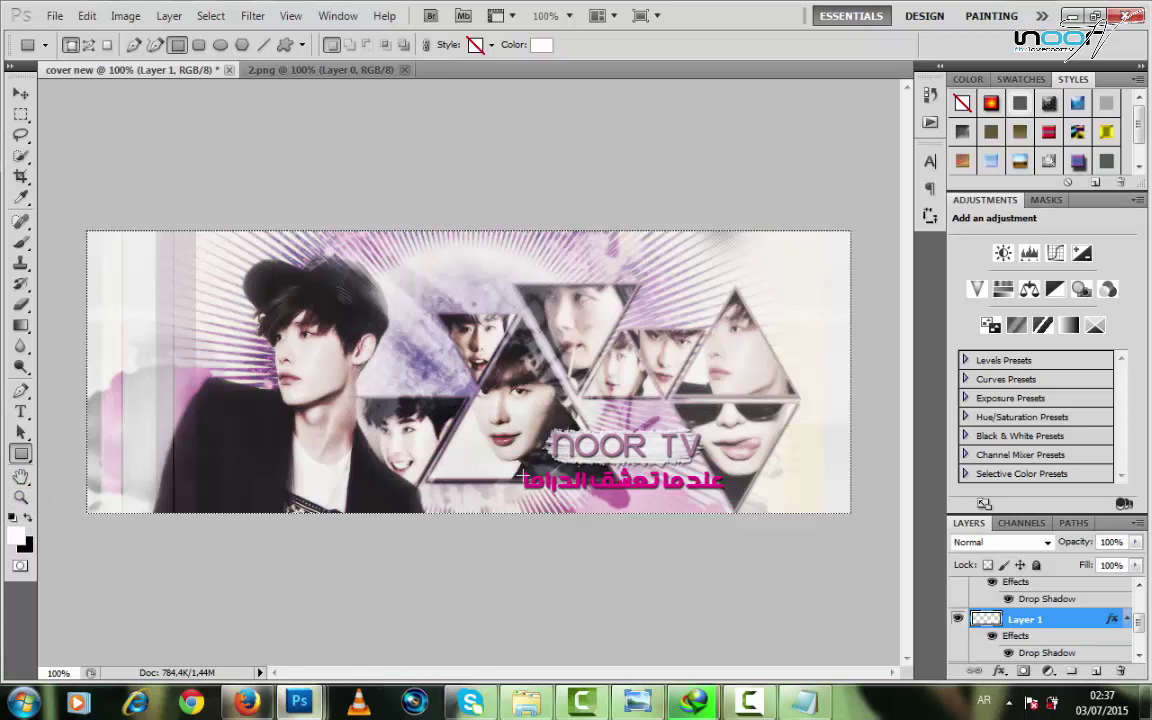
mouse_move(521, 473)
mouse_down()
mouse_move(615, 508)
mouse_move(725, 501)
mouse_up()
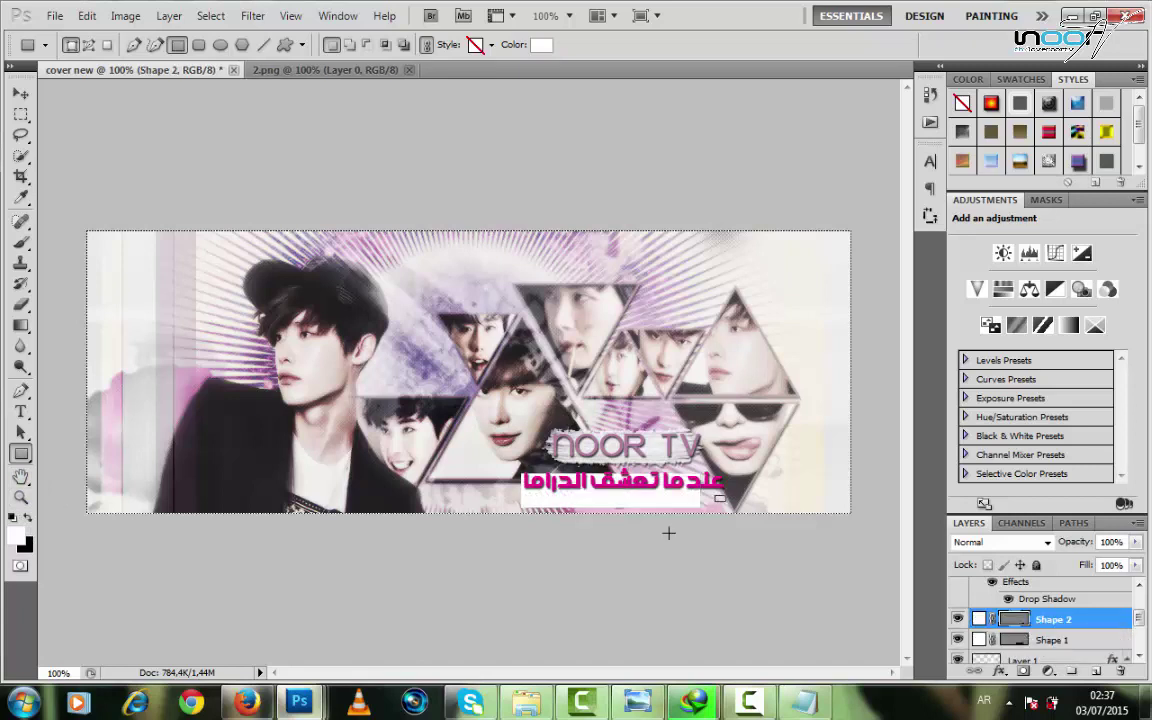
key(ctrl+z)
key(ctrl+alt+z)
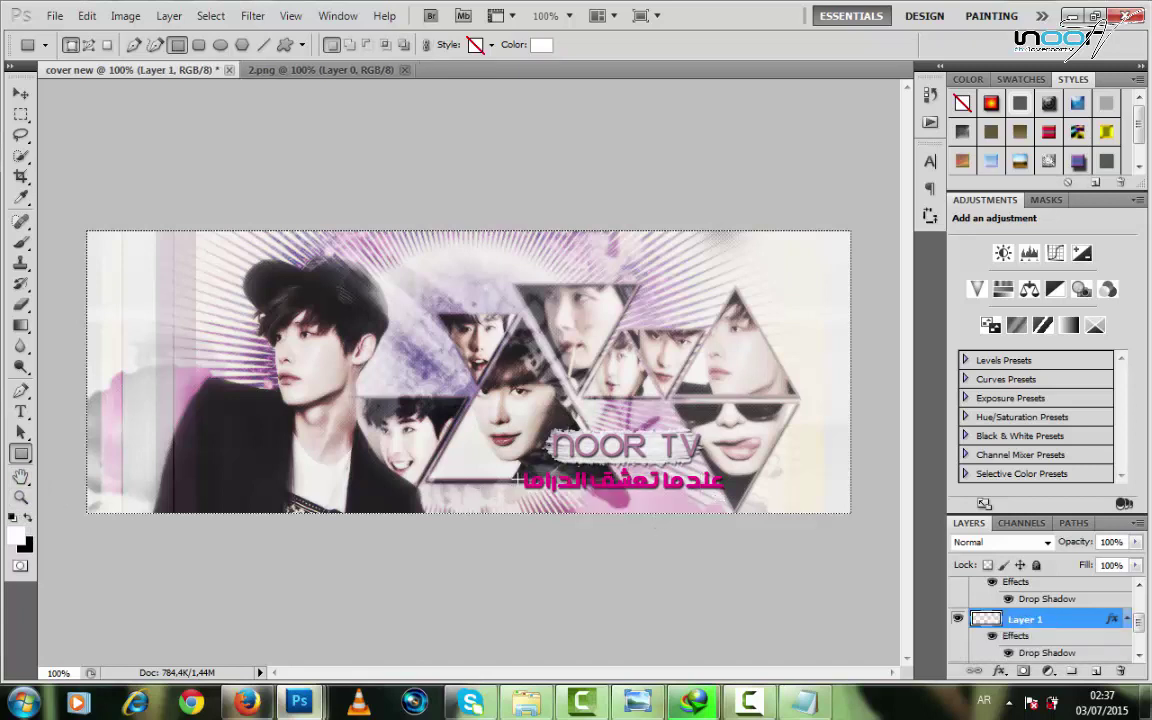
Draw a white rectangle closely fitting behind the Arabic line and soften it with a Radial Blur: Spin, amount 10, Best quality.
drag(622, 499, 726, 491)
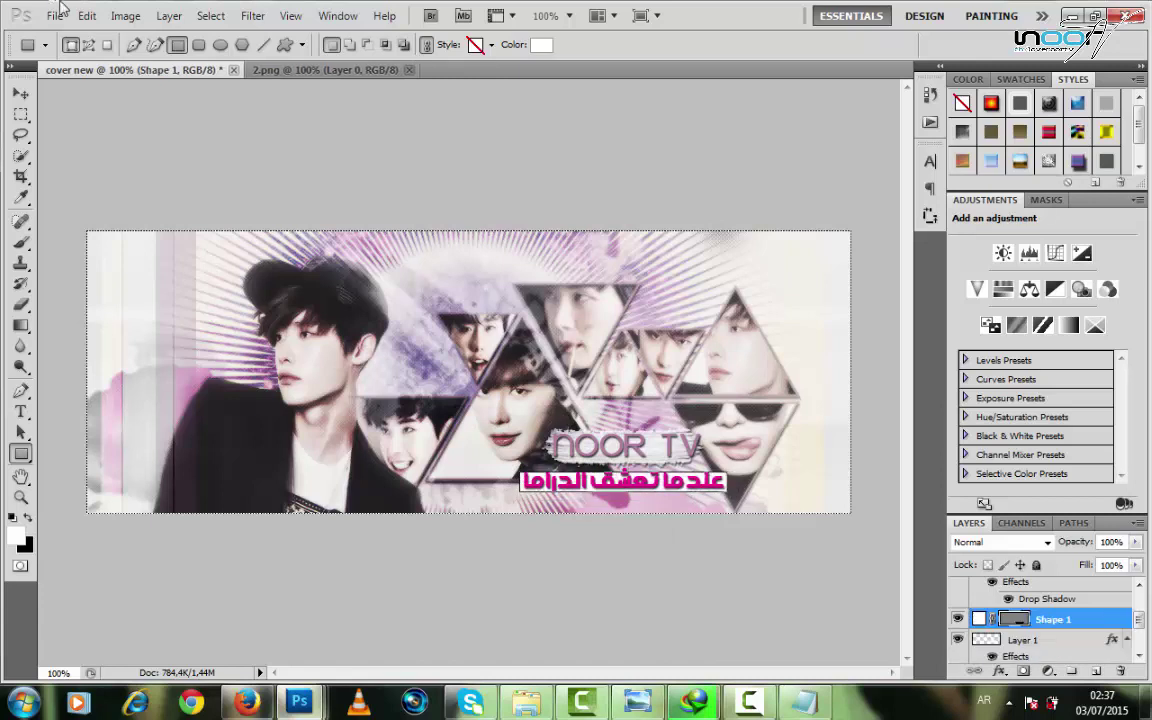
click(252, 16)
mouse_move(325, 166)
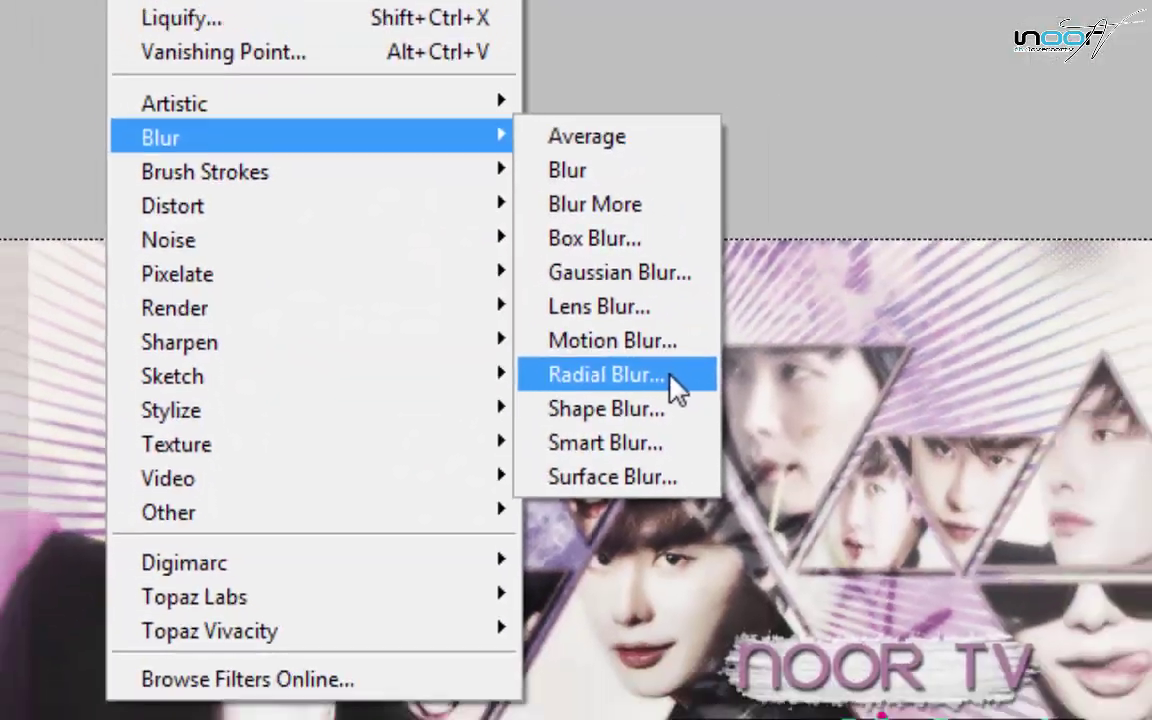
click(540, 316)
click(553, 283)
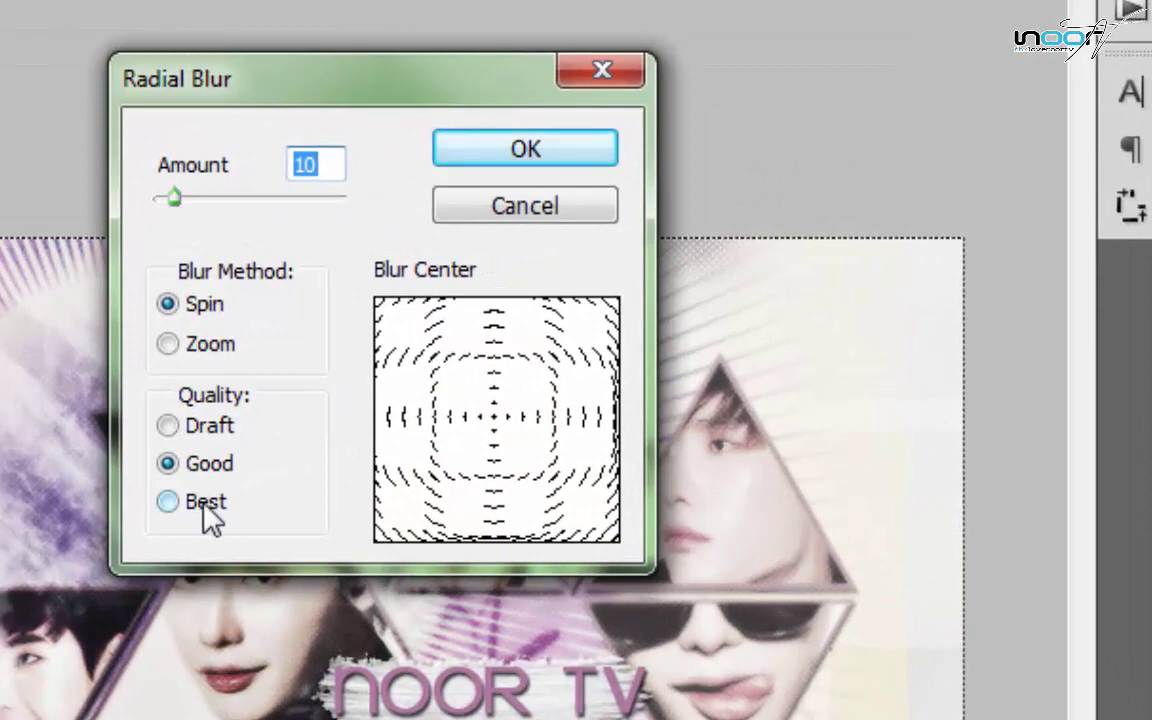
click(298, 456)
click(568, 158)
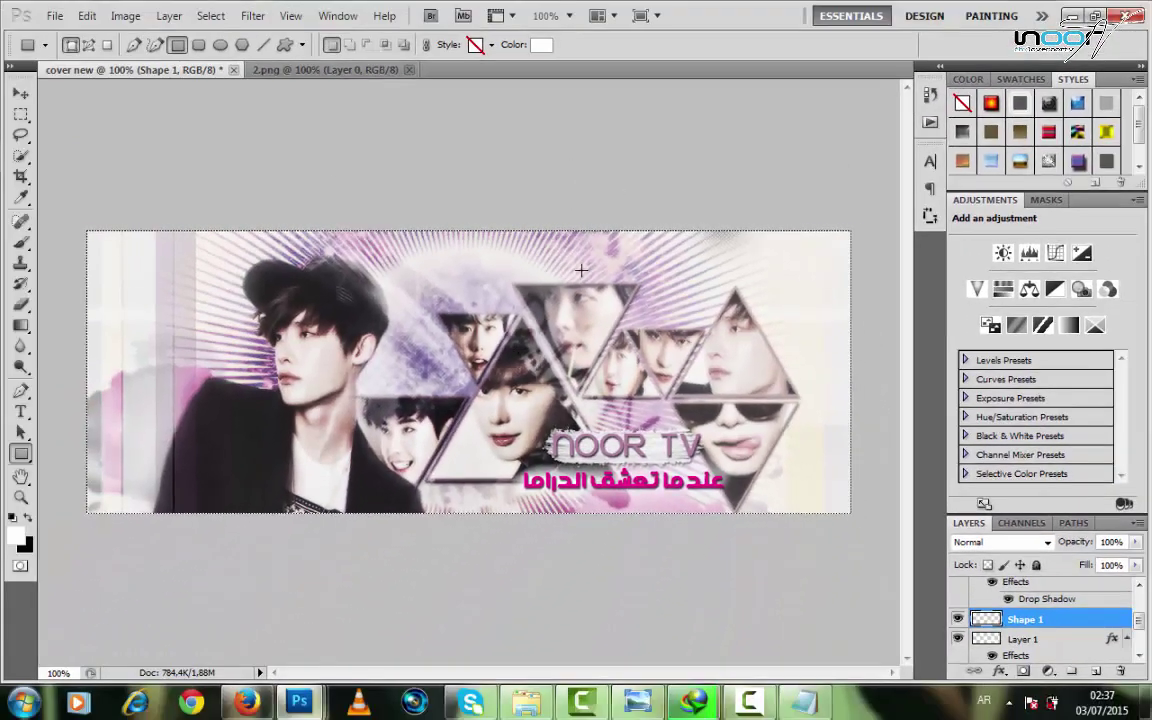
Save a copy of the cover as "cover new.png" in PNG format with no interlacing.
click(54, 17)
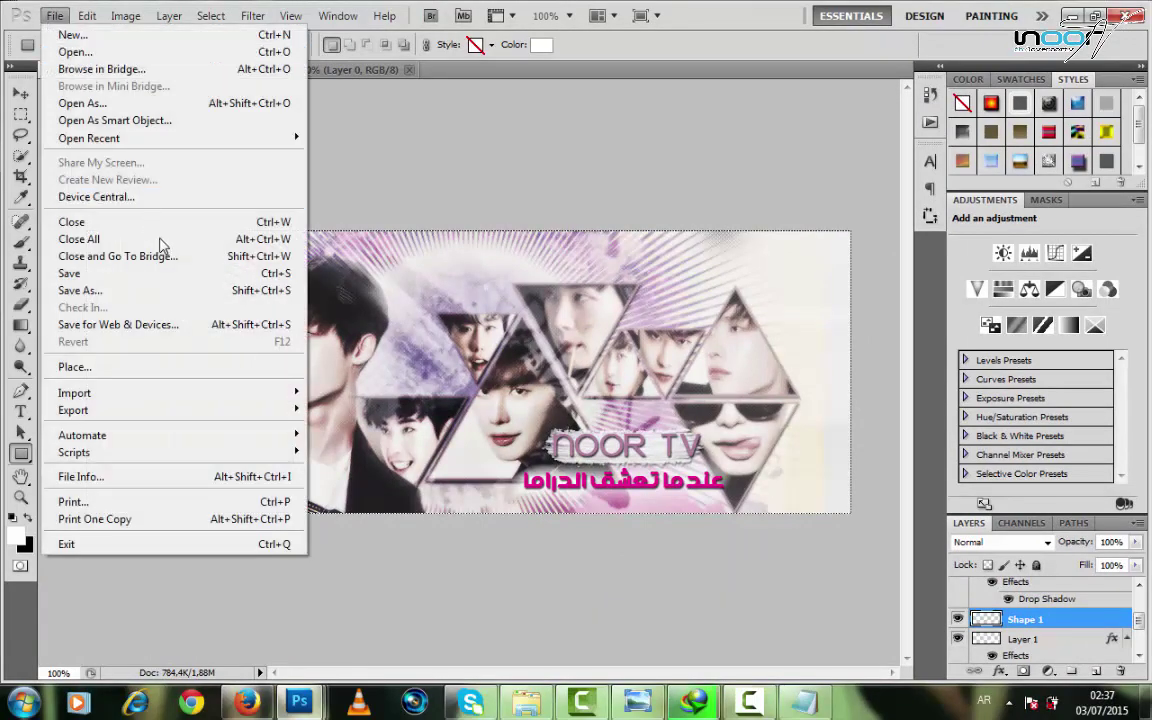
click(193, 300)
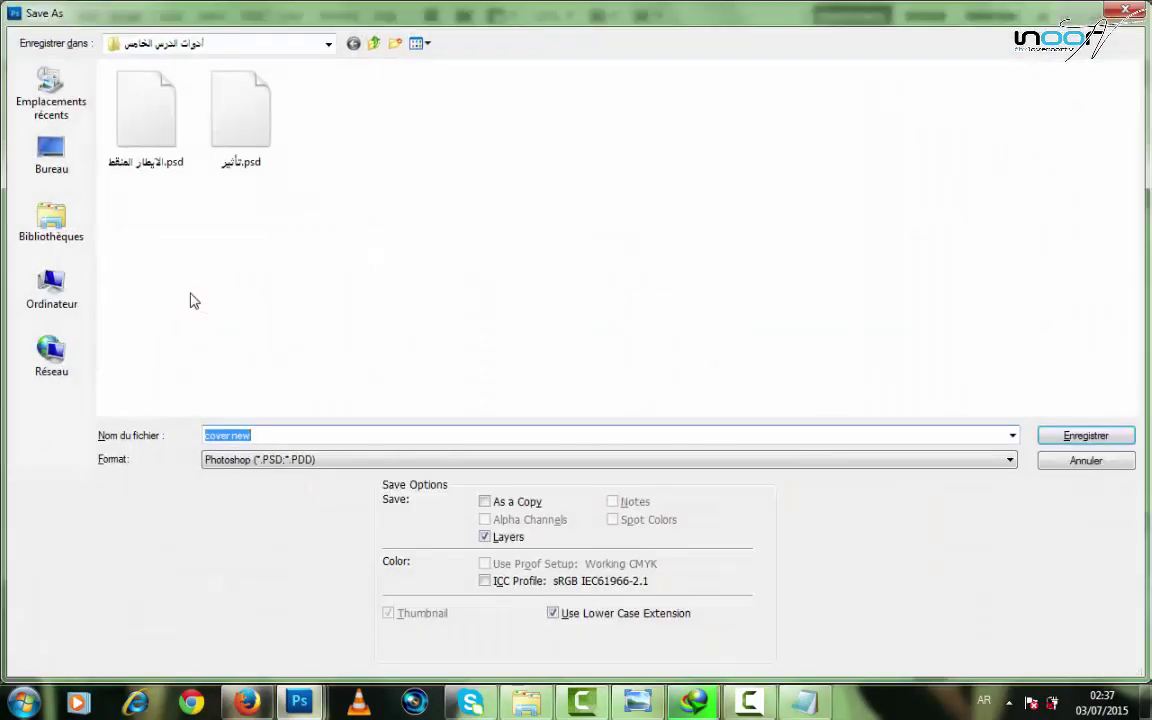
click(275, 460)
click(300, 534)
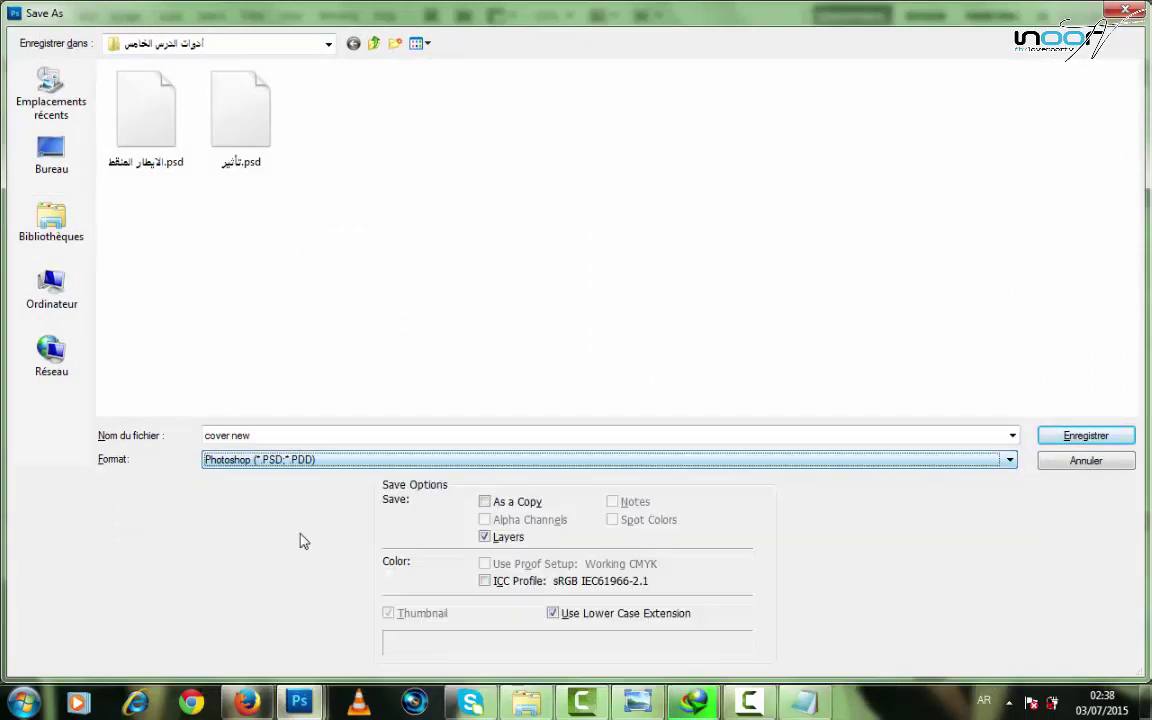
click(294, 466)
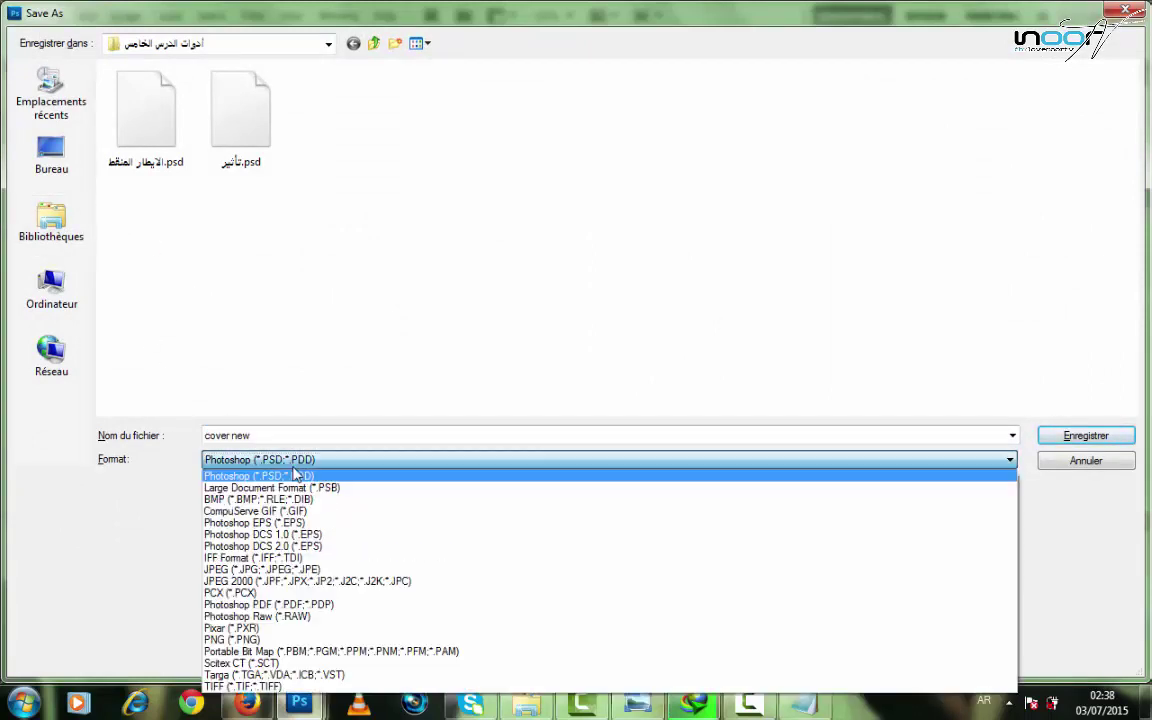
click(351, 641)
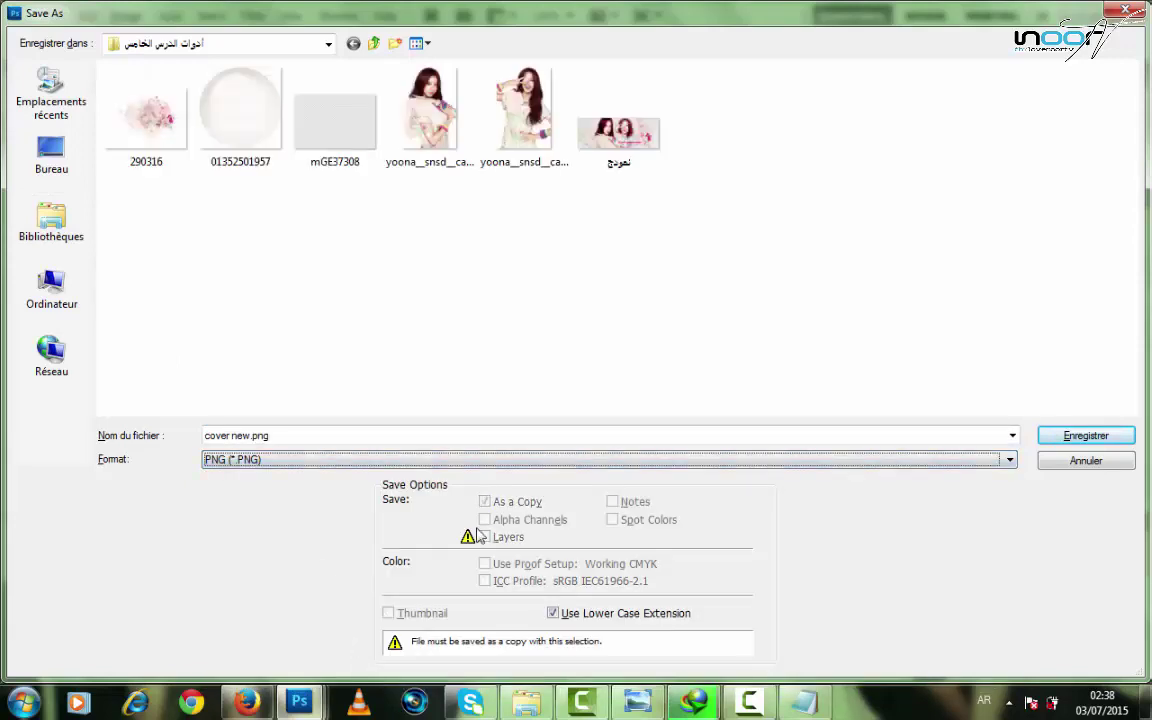
click(1054, 441)
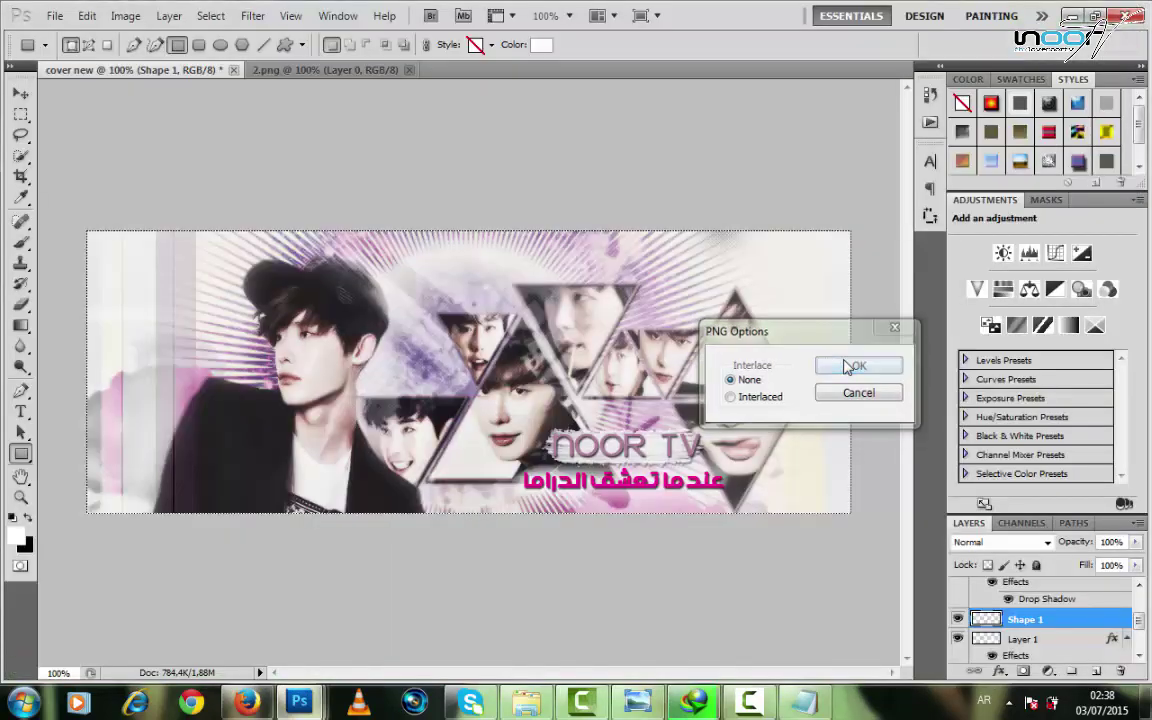
click(847, 367)
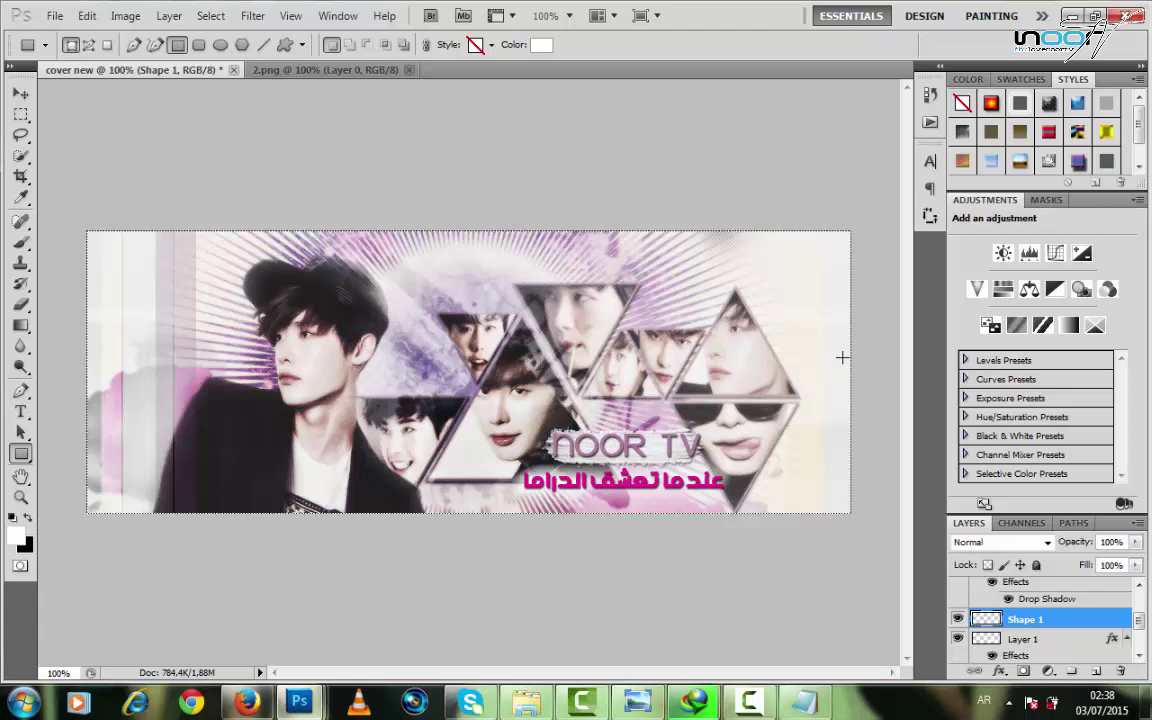
Switch to Notepad and add the line "وهيك بنكون خلصنا الدري بتمنى يكون نالعجابكم وإستفذتم كمان" below the existing text.
click(803, 702)
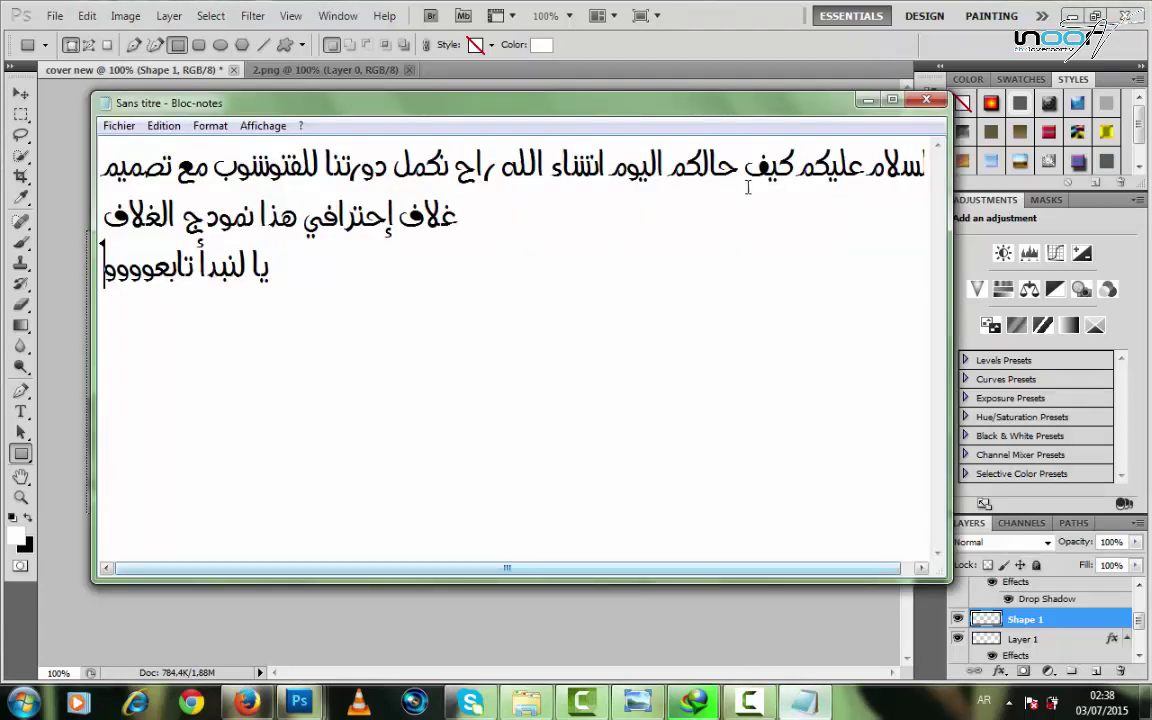
click(803, 702)
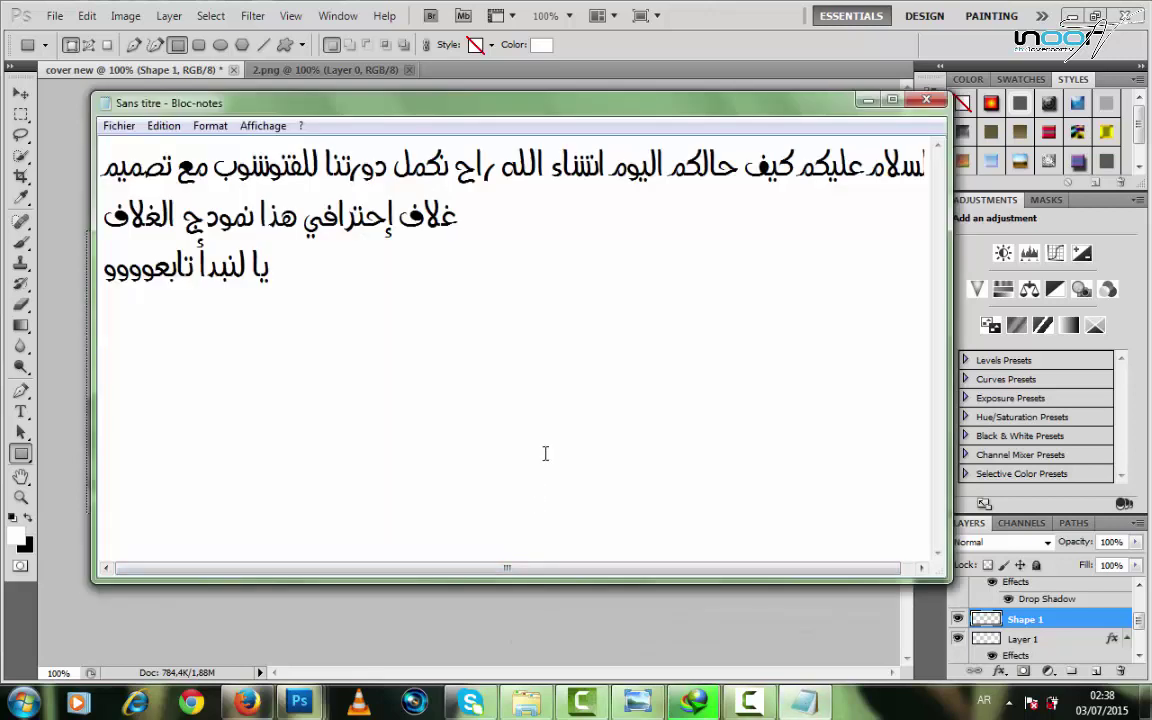
text(وهيك ب)
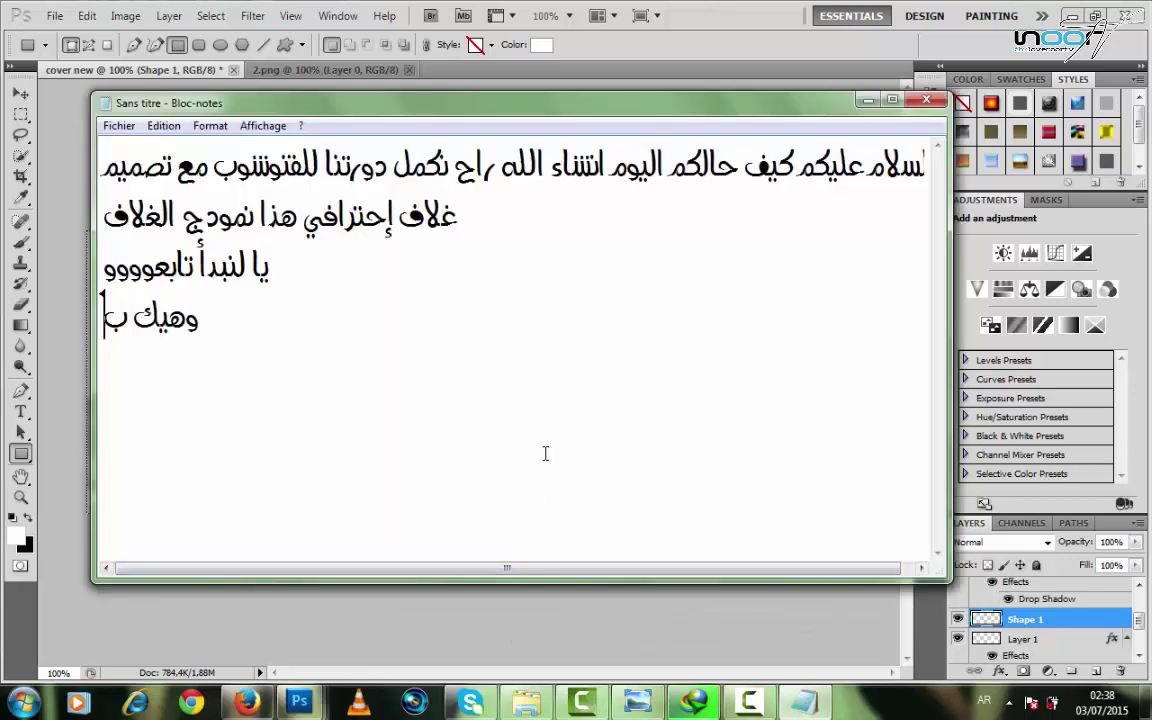
text(نكون خلص)
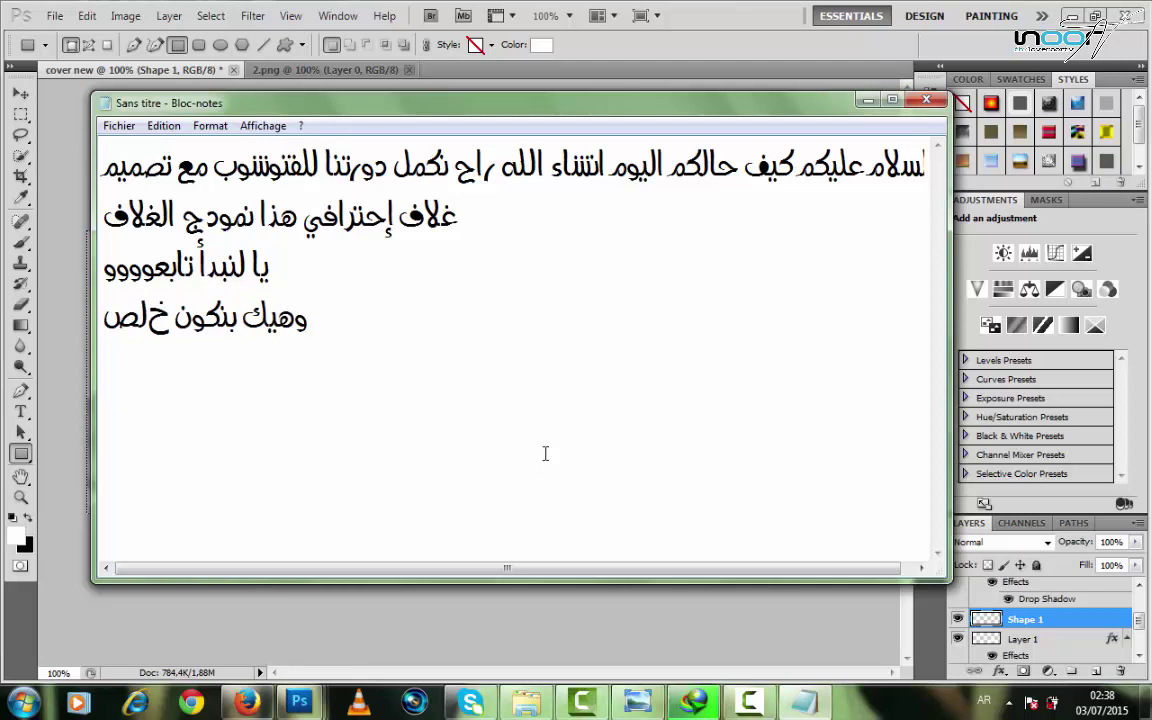
text(نا الد)
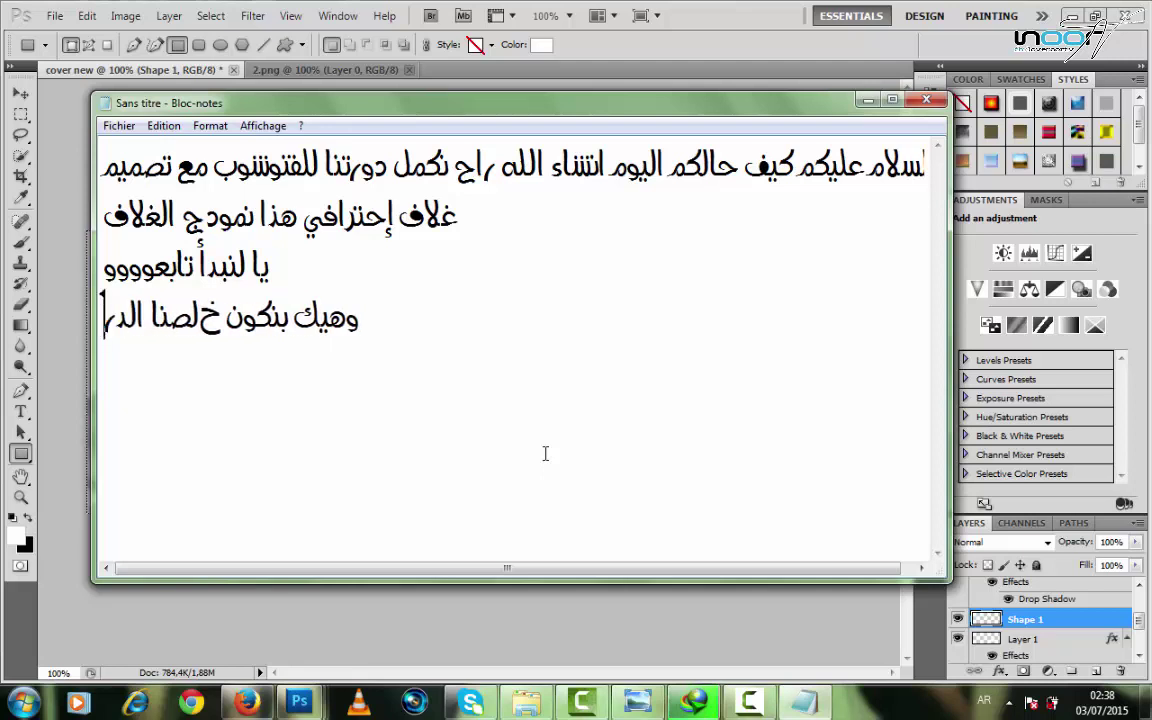
text(ي)
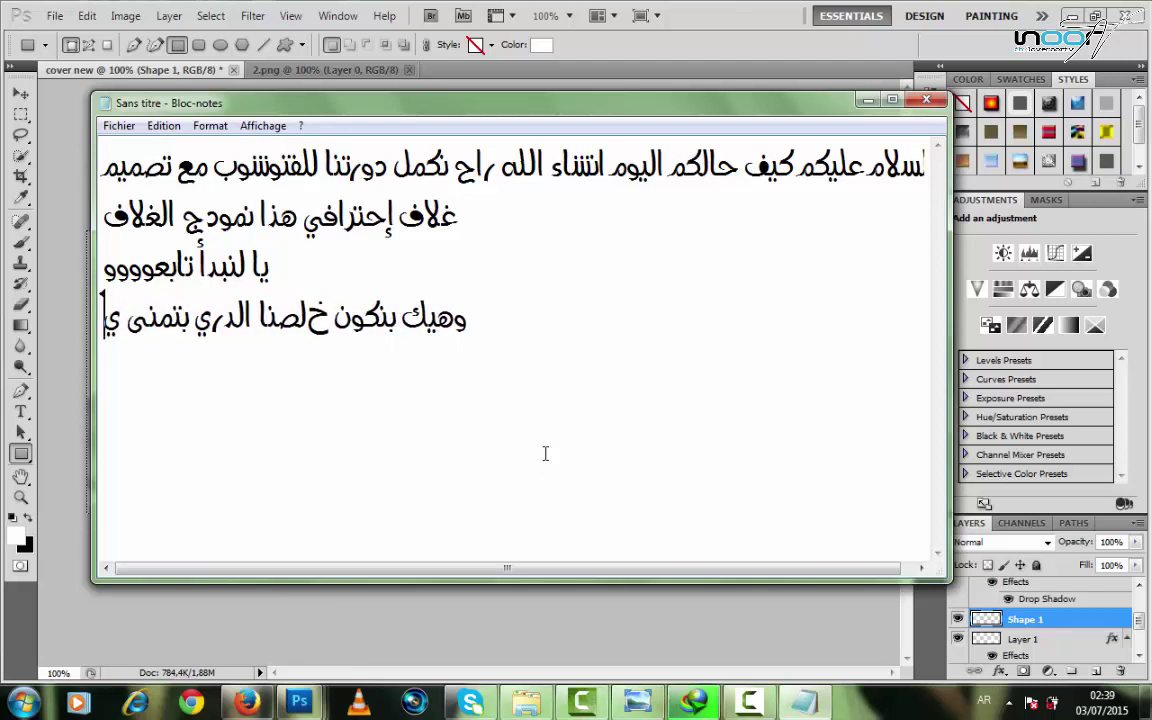
text( بتمنى يكون نال)
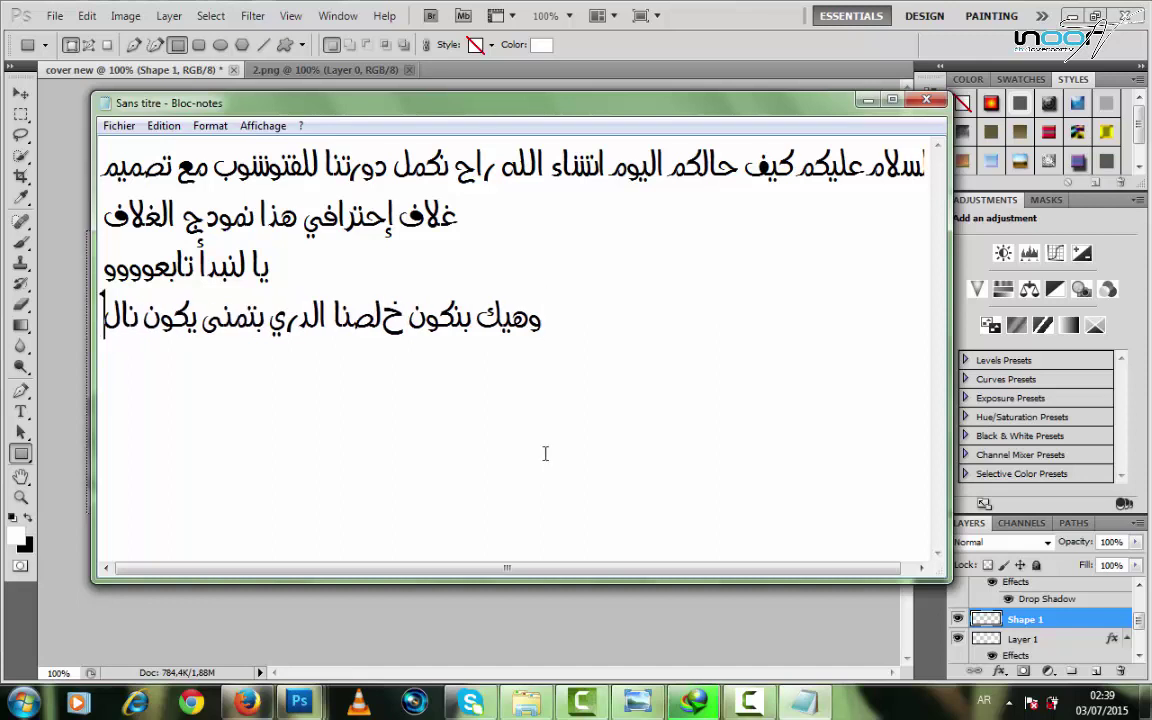
text(عجابك)
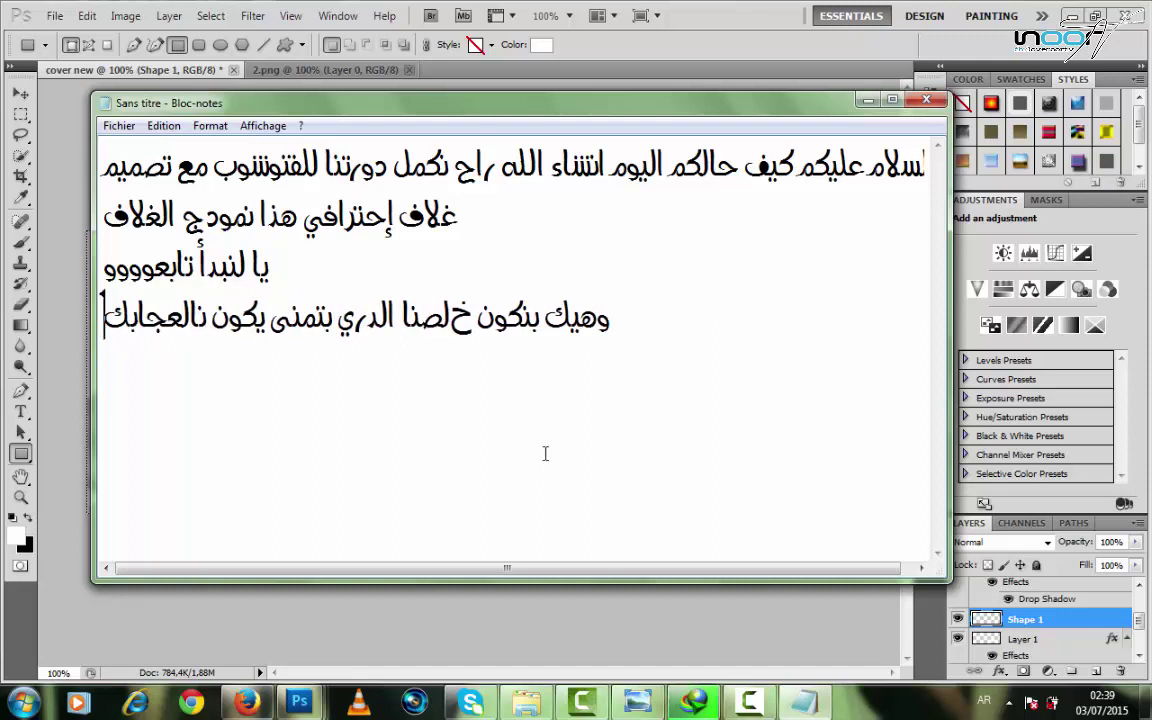
text(م واستفذت)
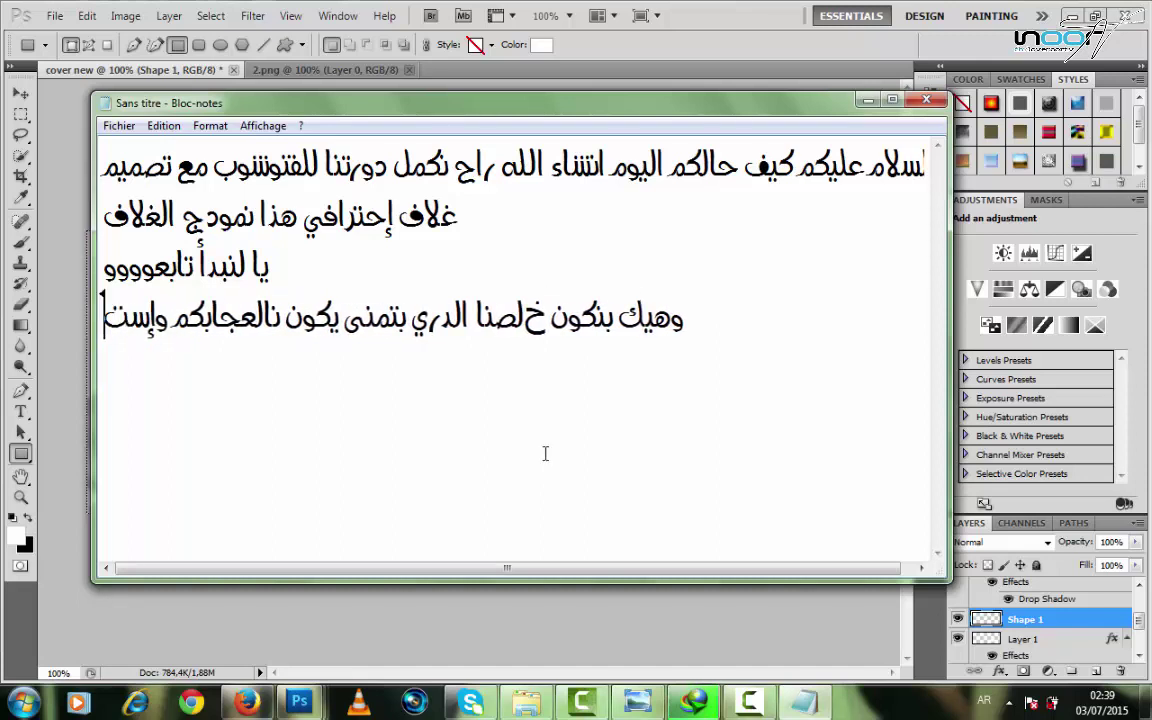
text(م كمان)
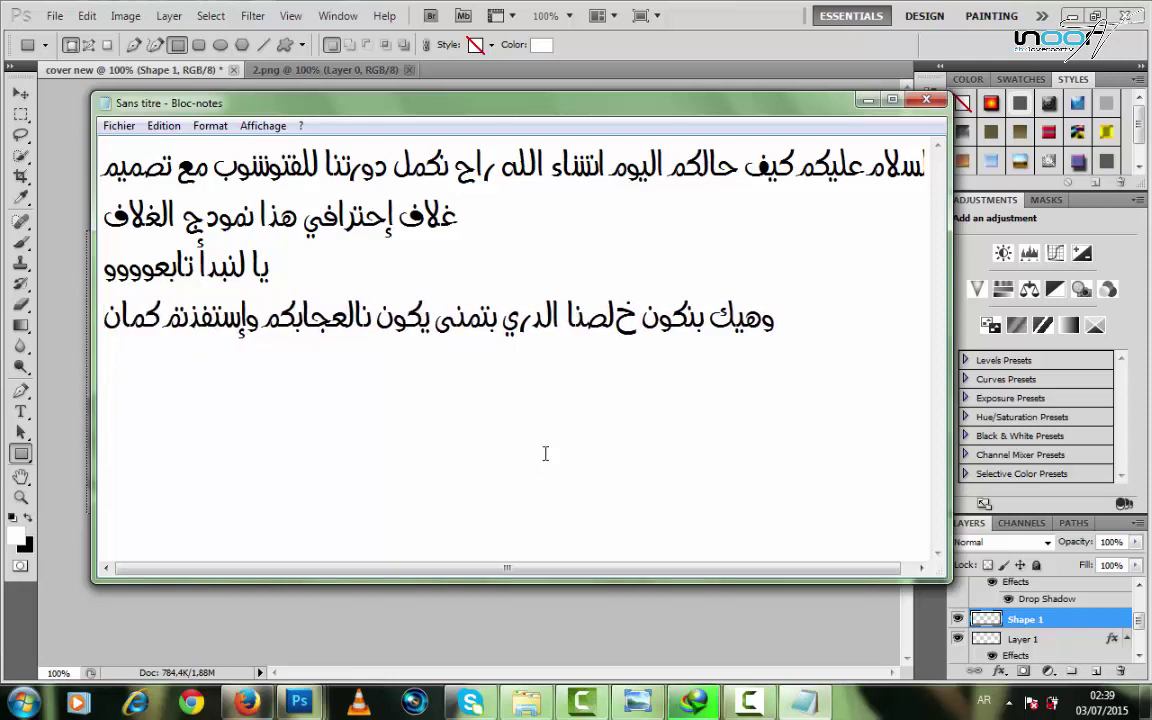
text(إذا كان في شي)
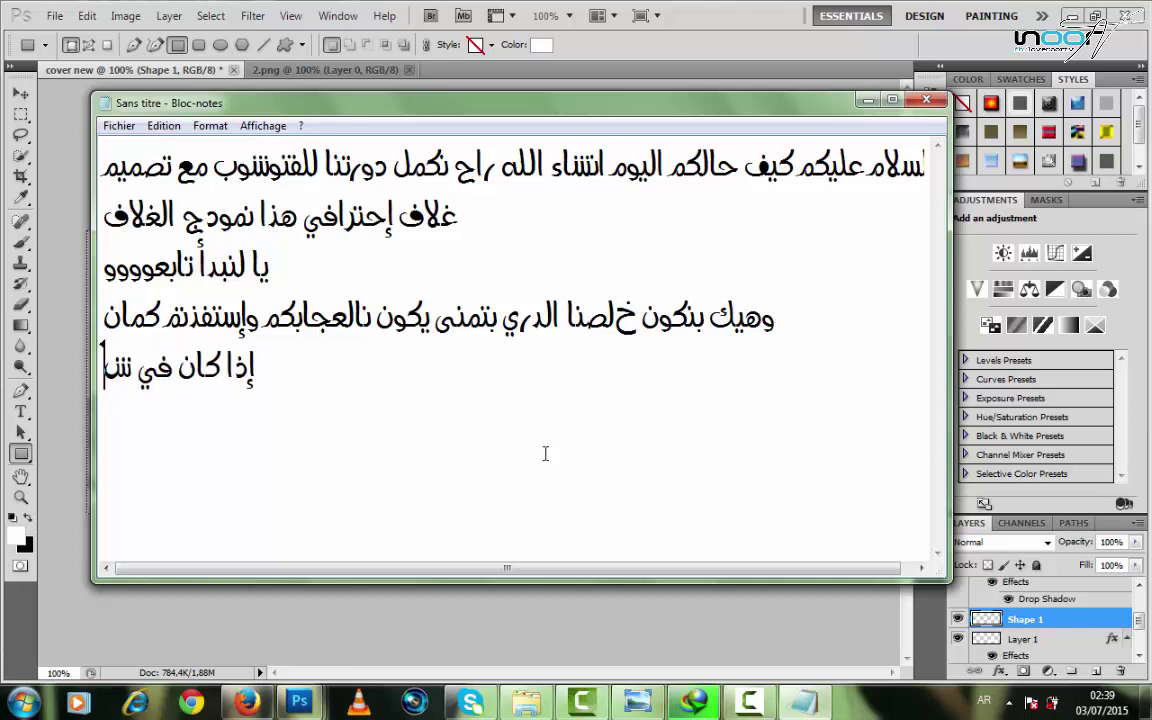
text( بدكم)
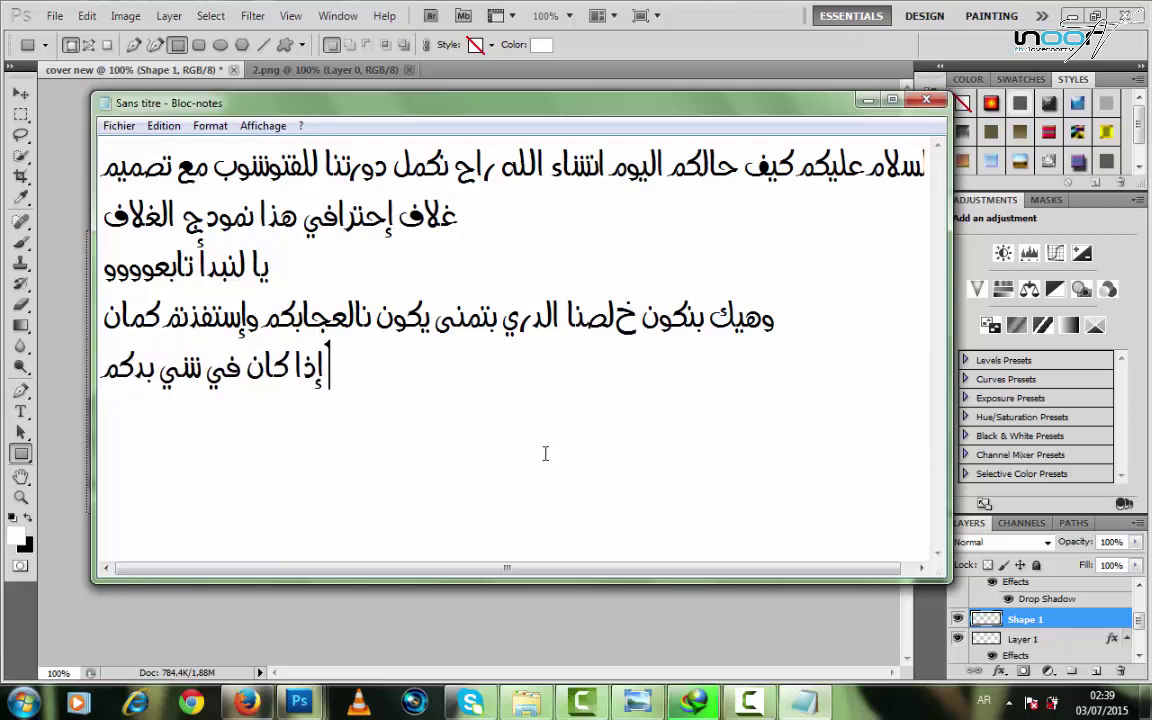
text( تت)
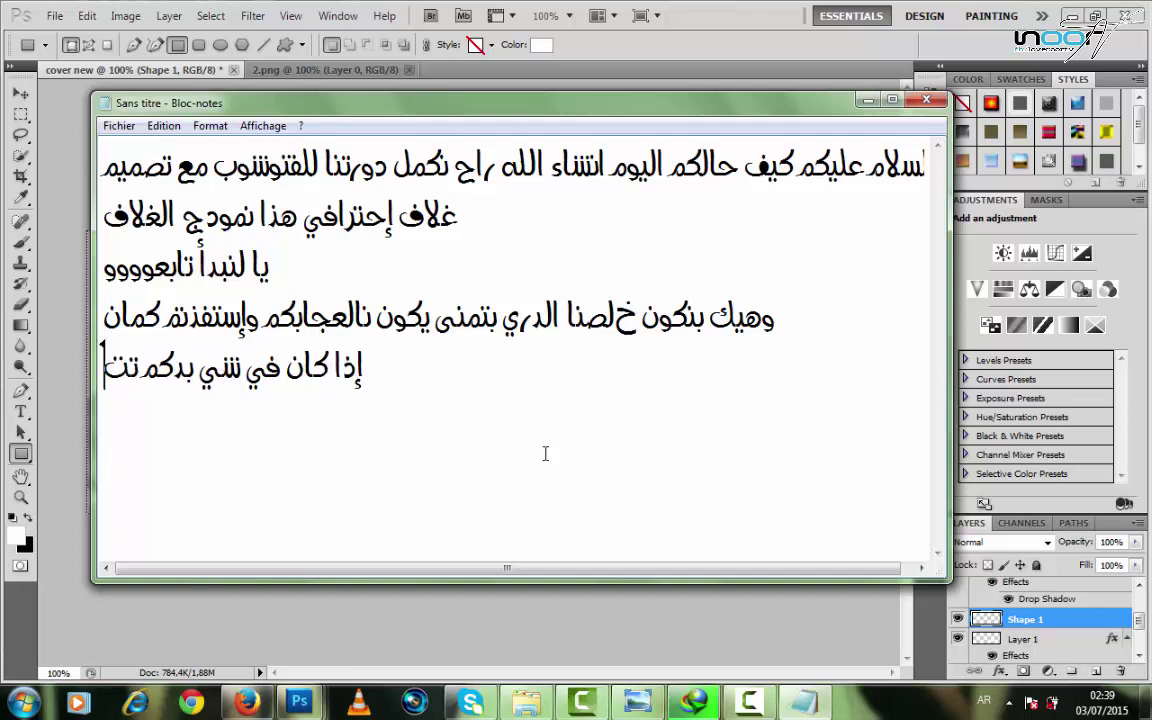
text(علموه على)
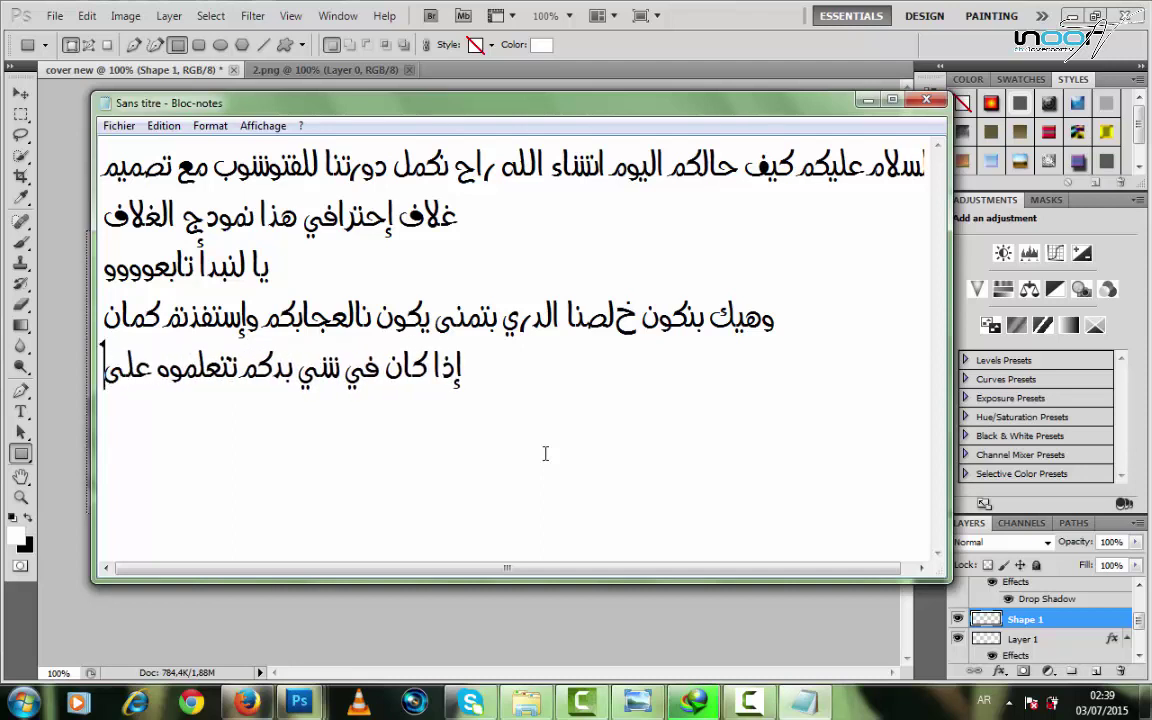
text( ال و)
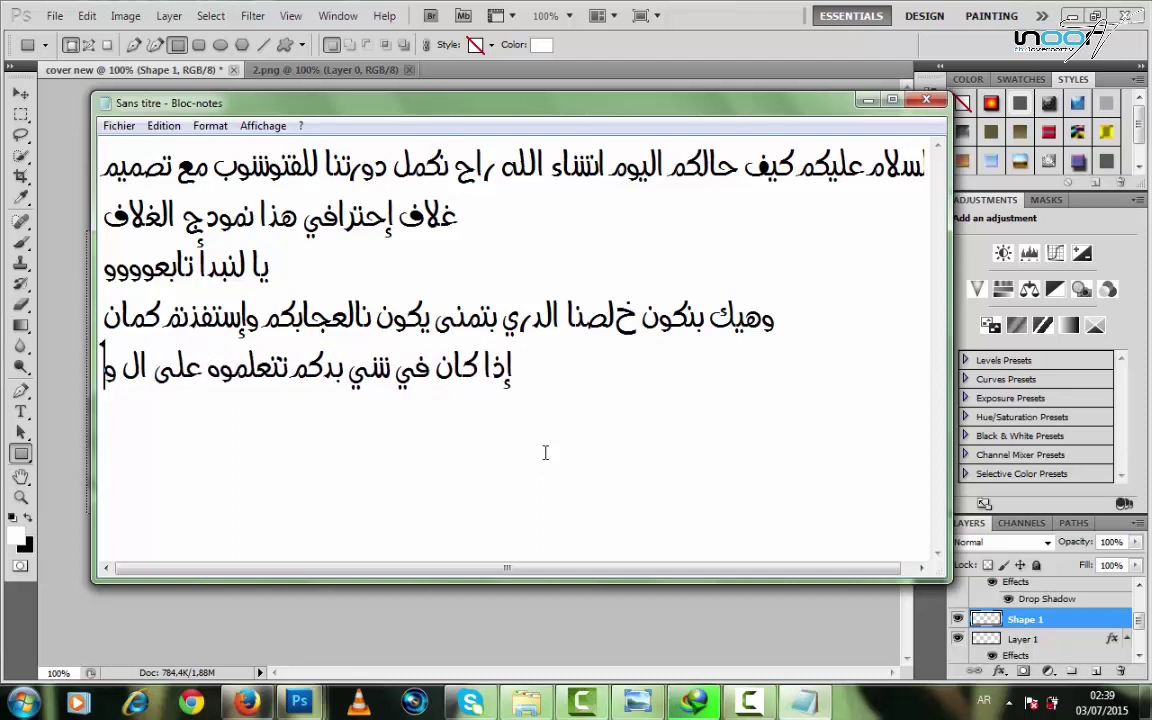
text(توشوب)
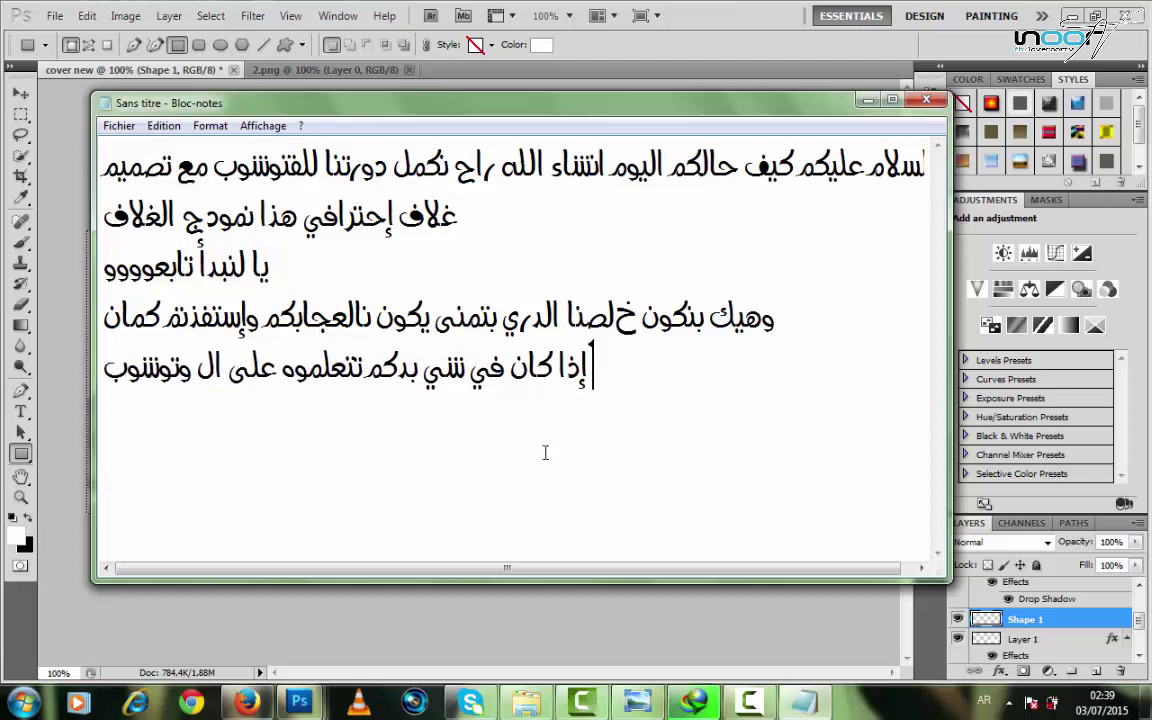
text( أكتبو)
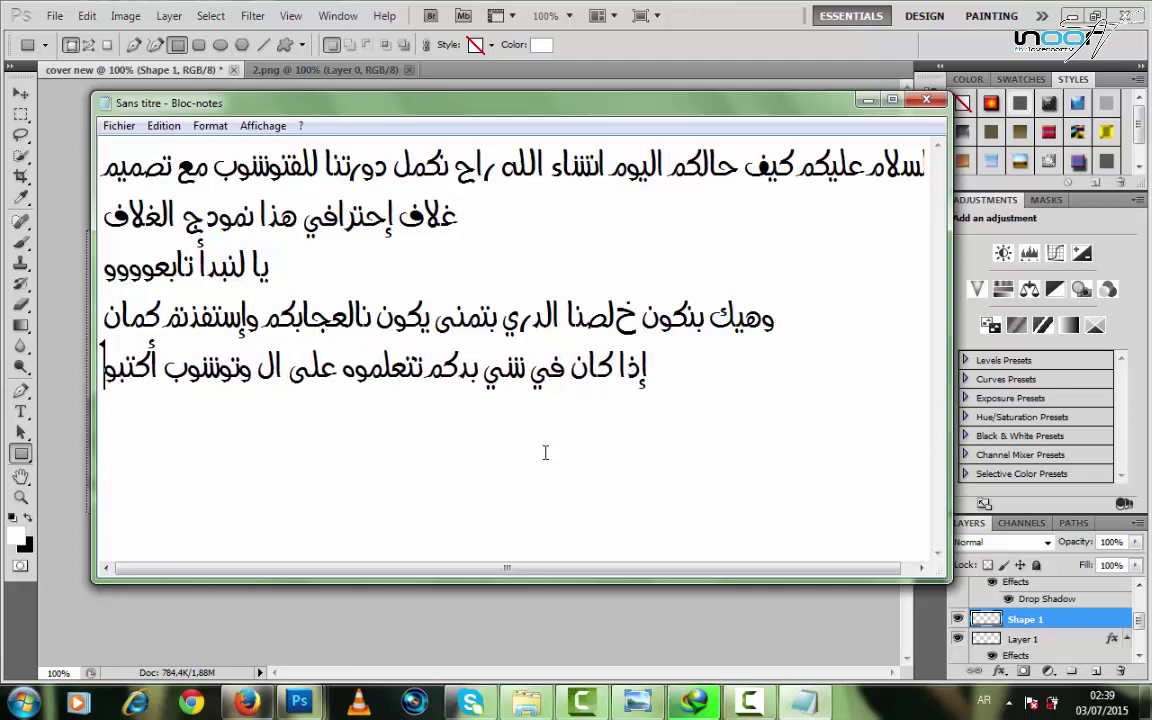
text(ه في كومن)
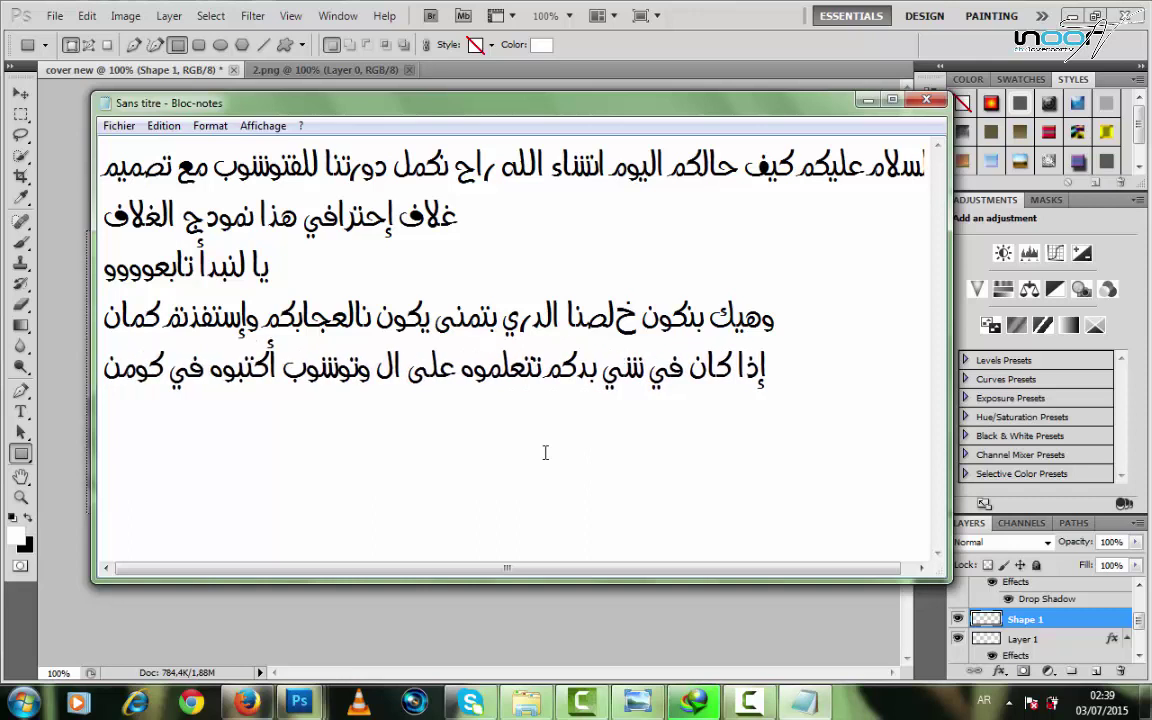
text(ت من شان يكون)
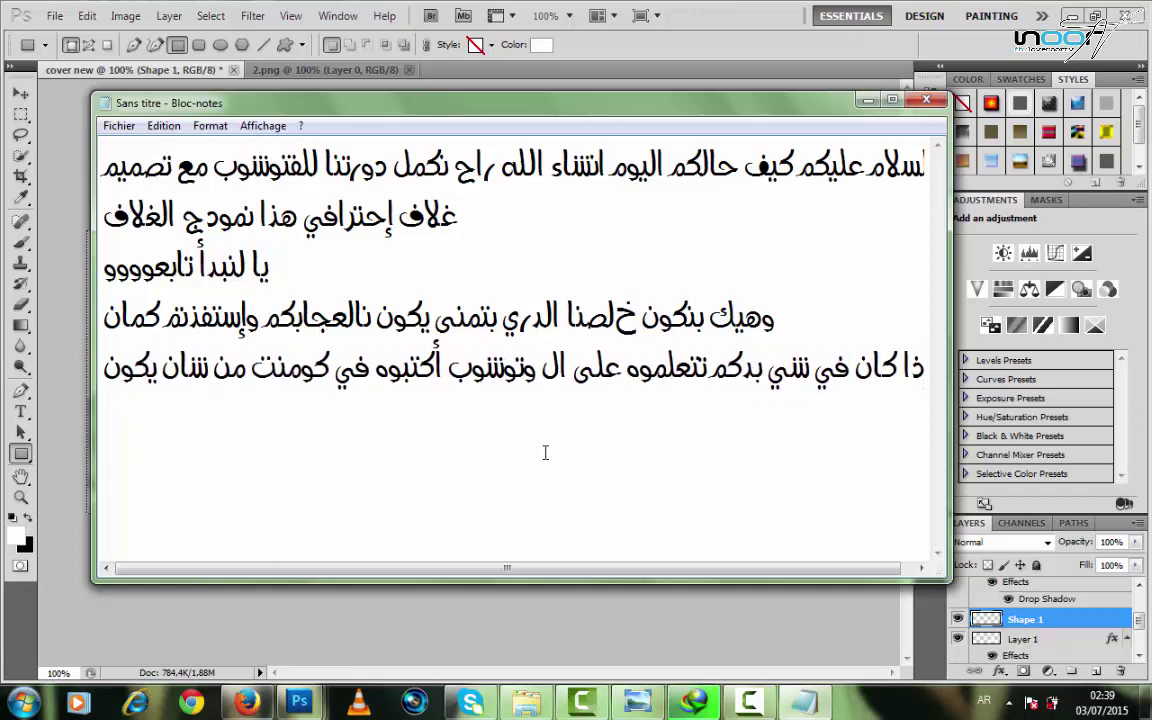
Write a new line reading "إذا كان في شي بدكم تتعلموه على ال وتوشوب أكتبوه في كومنت من شان أعملو".
key(BackSpace)
key(BackSpace)
key(BackSpace)
key(BackSpace)
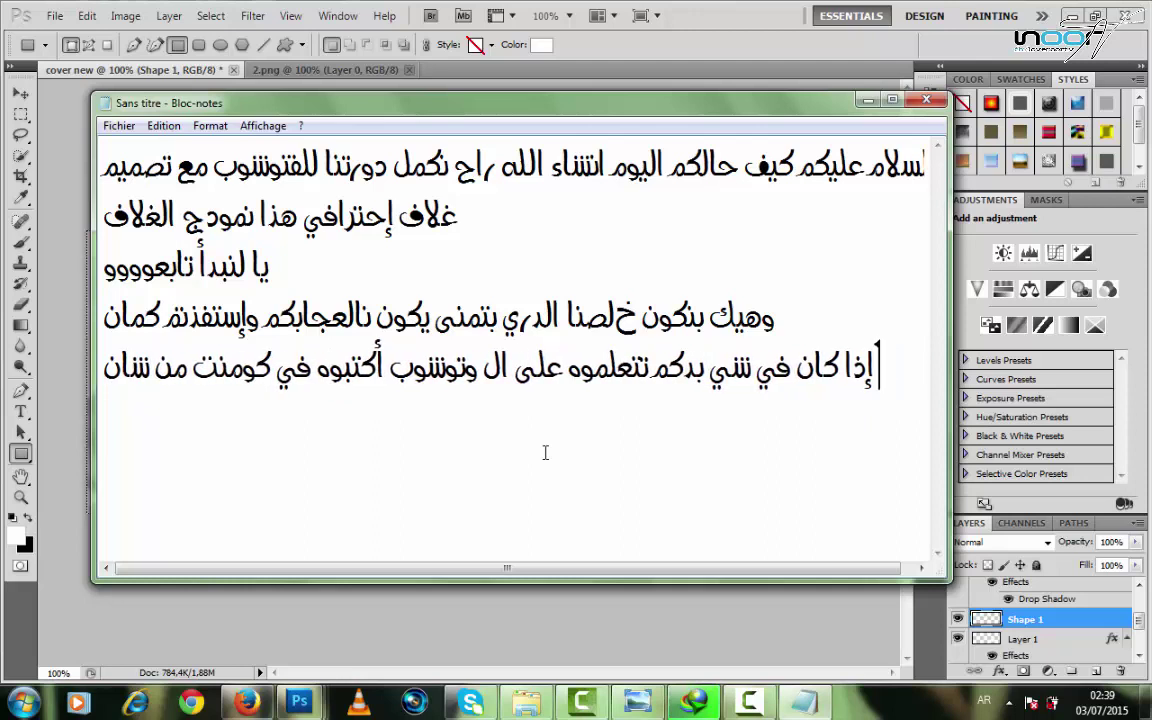
text(أعملو)
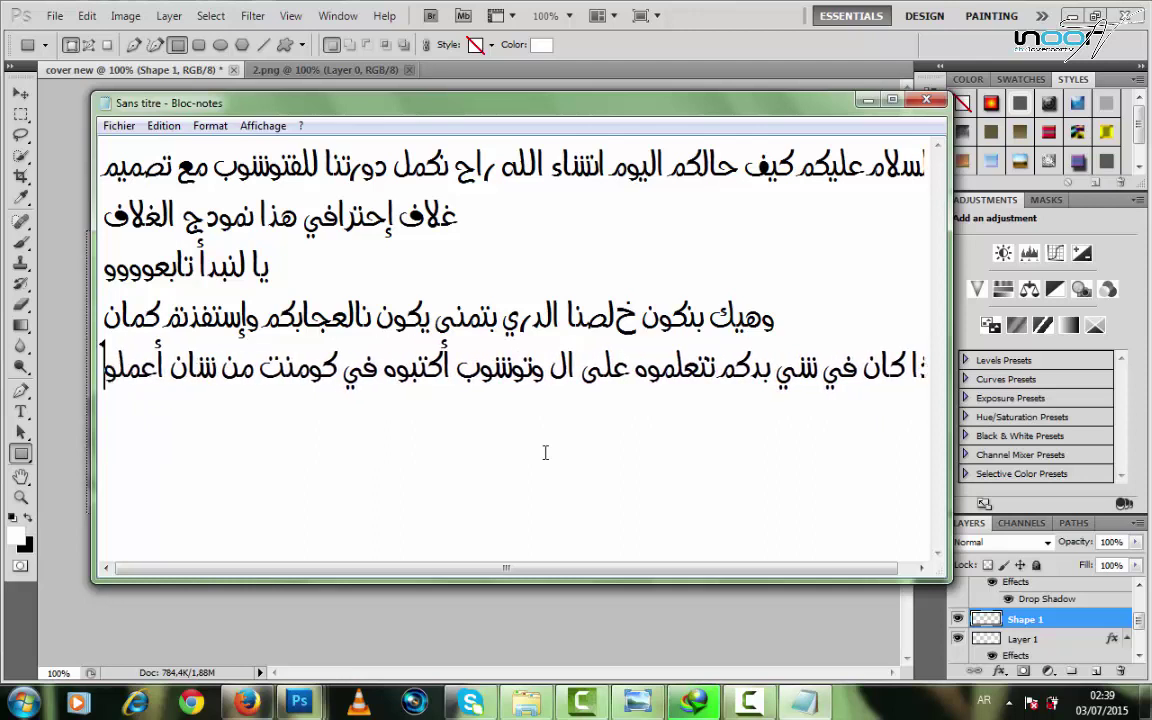
text(بالدرو)
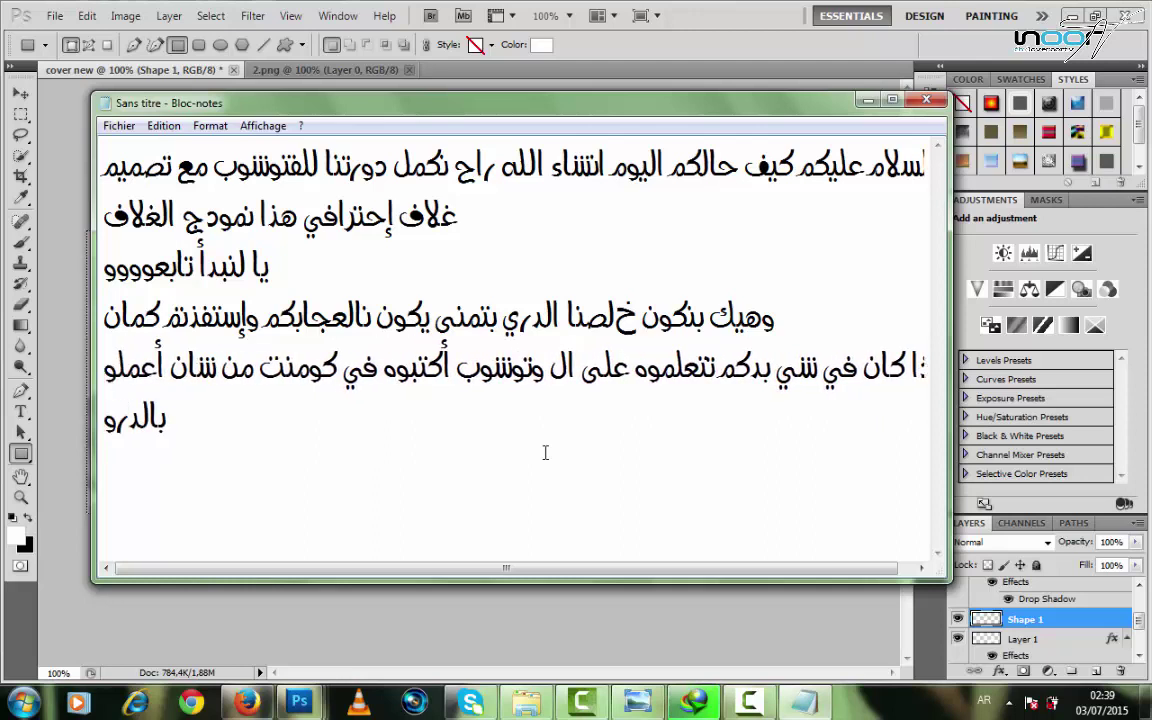
text(س الأ)
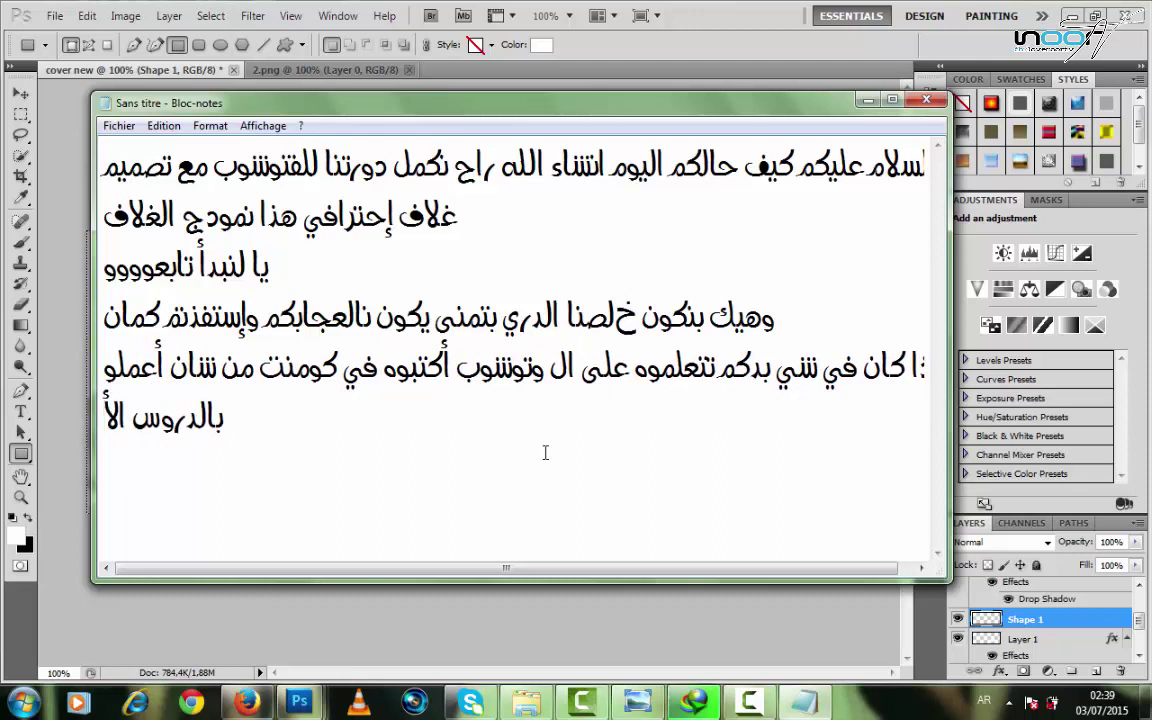
text(خرى)
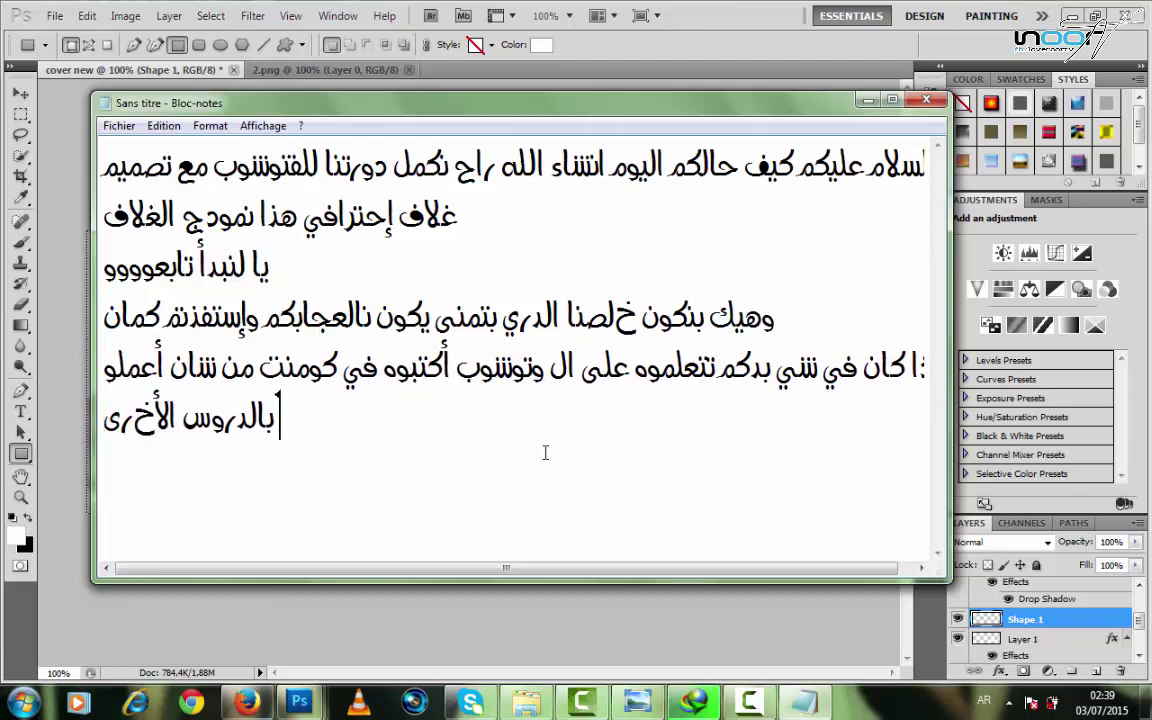
text( وكالع)
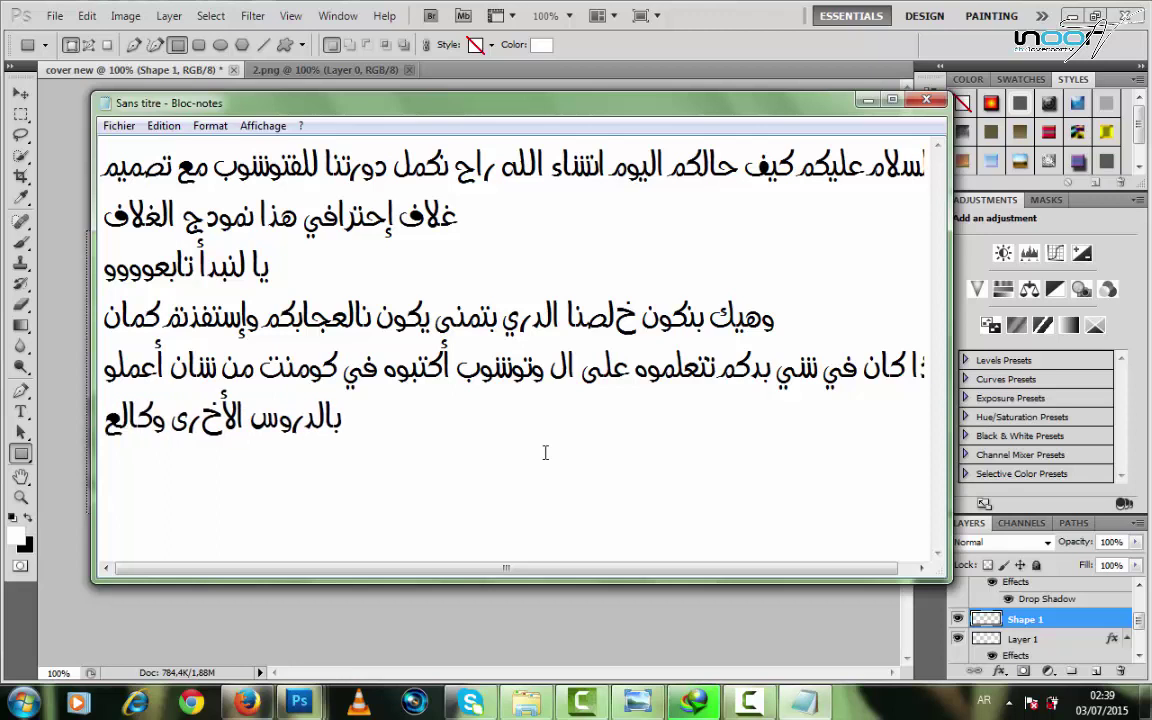
text(ادة لا)
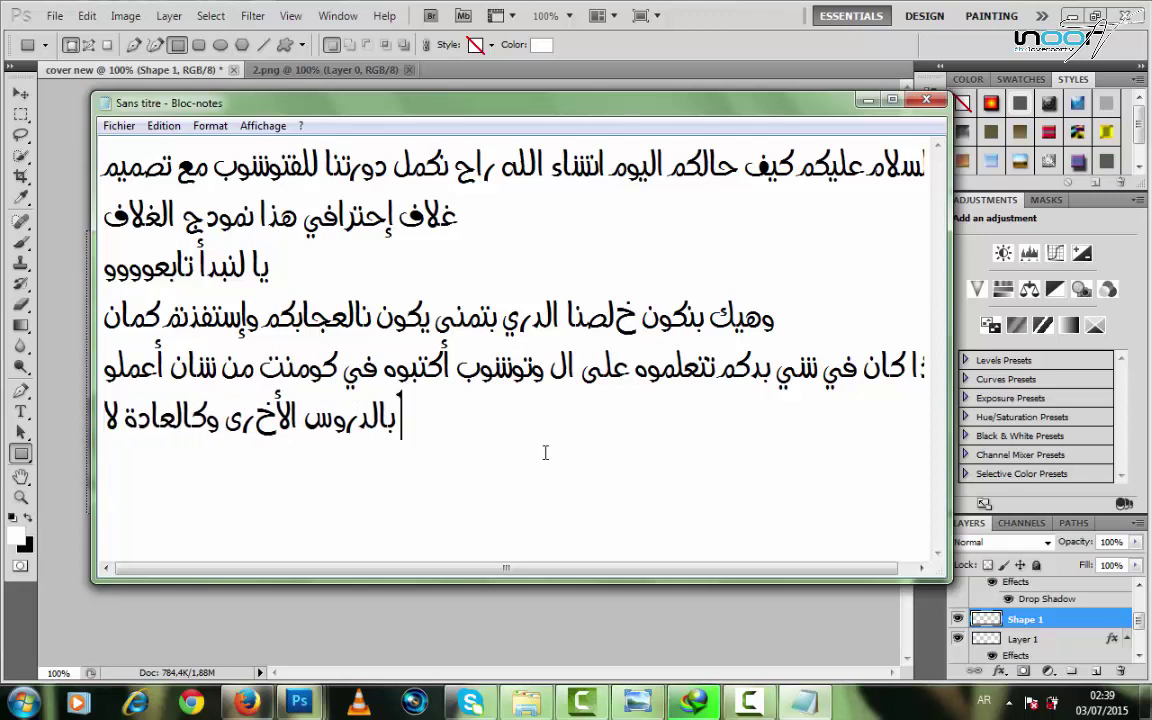
text( تنسو الإ)
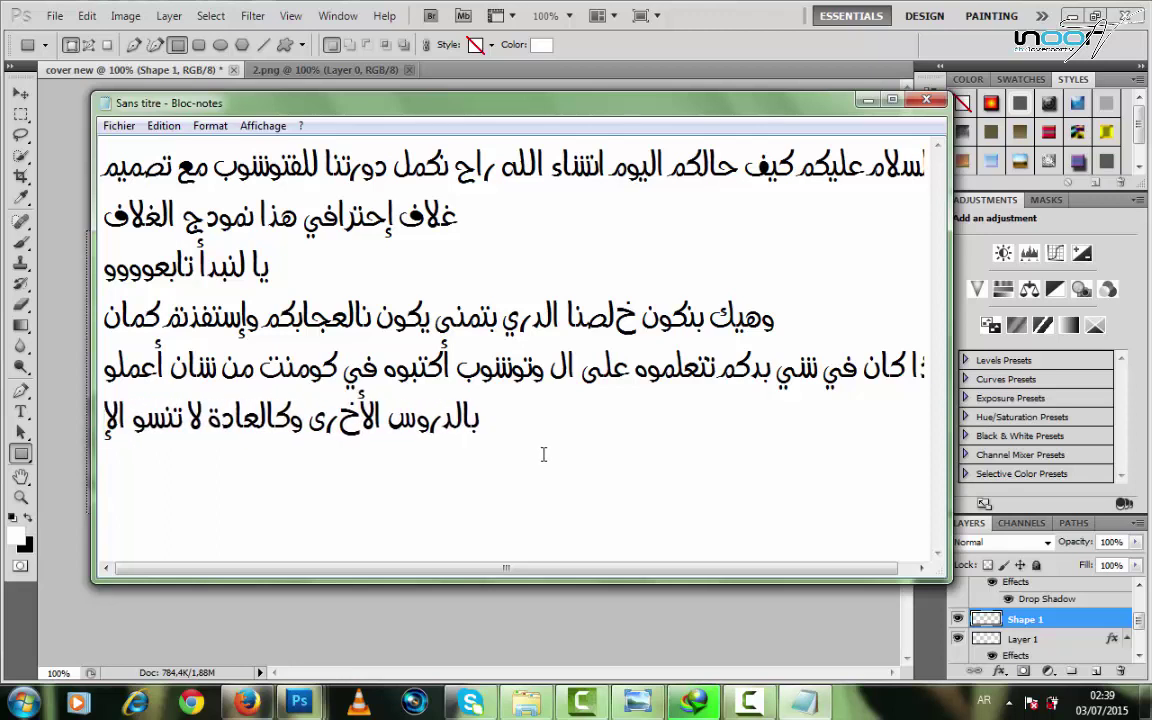
text(شتراك ب)
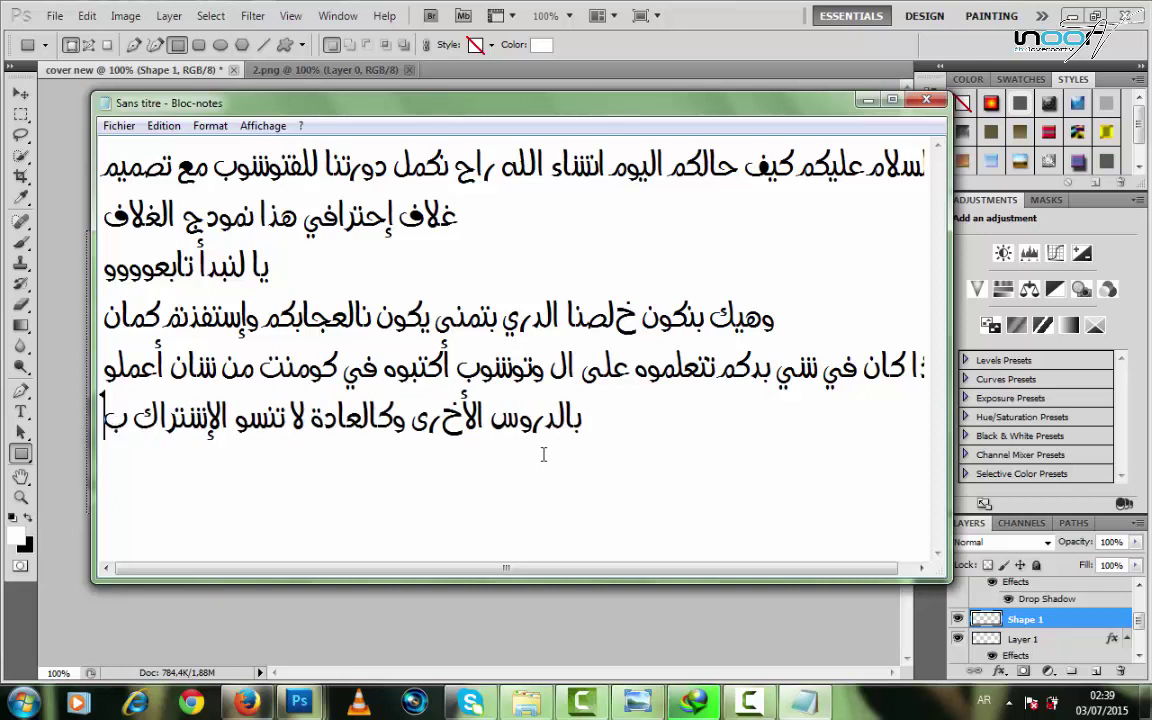
text(القناة)
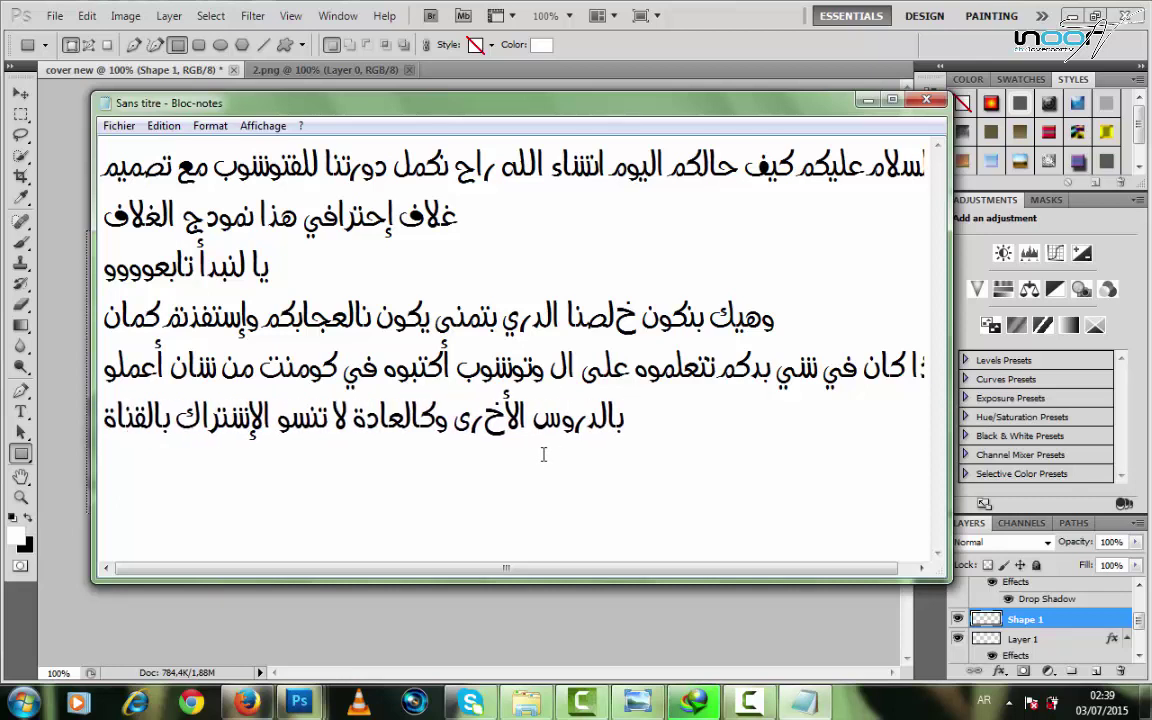
text(بااااا)
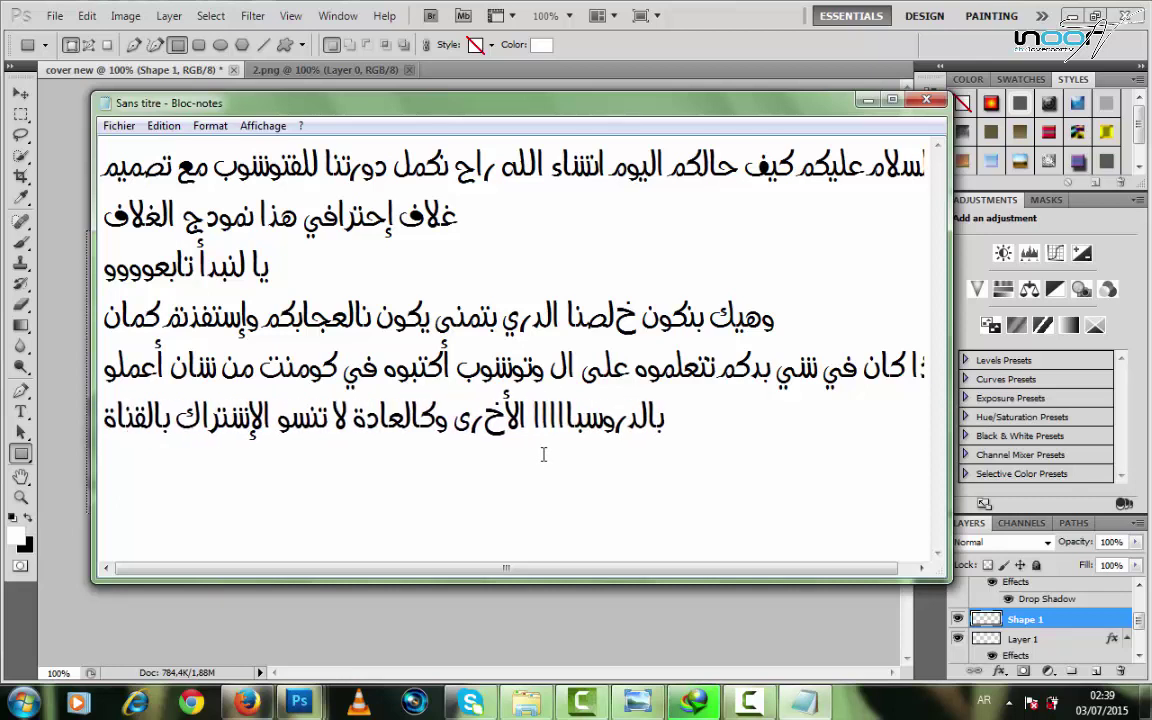
Remove the letters misplaced inside the last line and end that line with the farewell "باااااي".
key(BackSpace)
key(BackSpace)
key(BackSpace)
key(BackSpace)
key(BackSpace)
key(BackSpace)
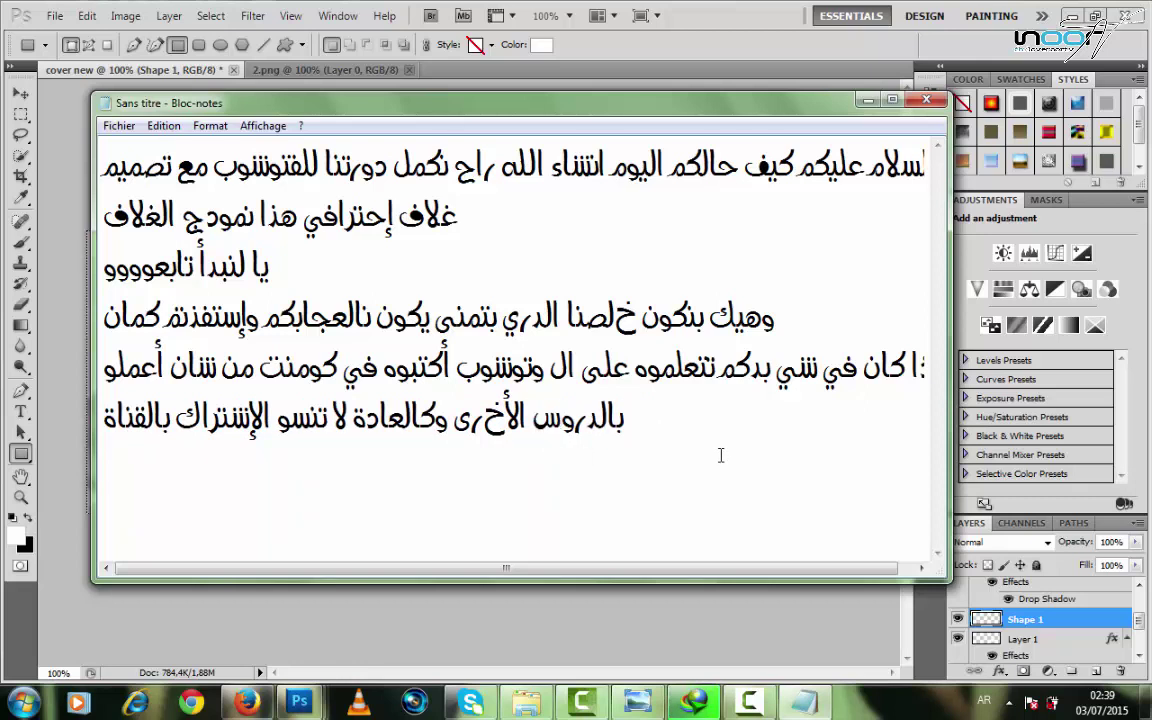
text(بااااي)
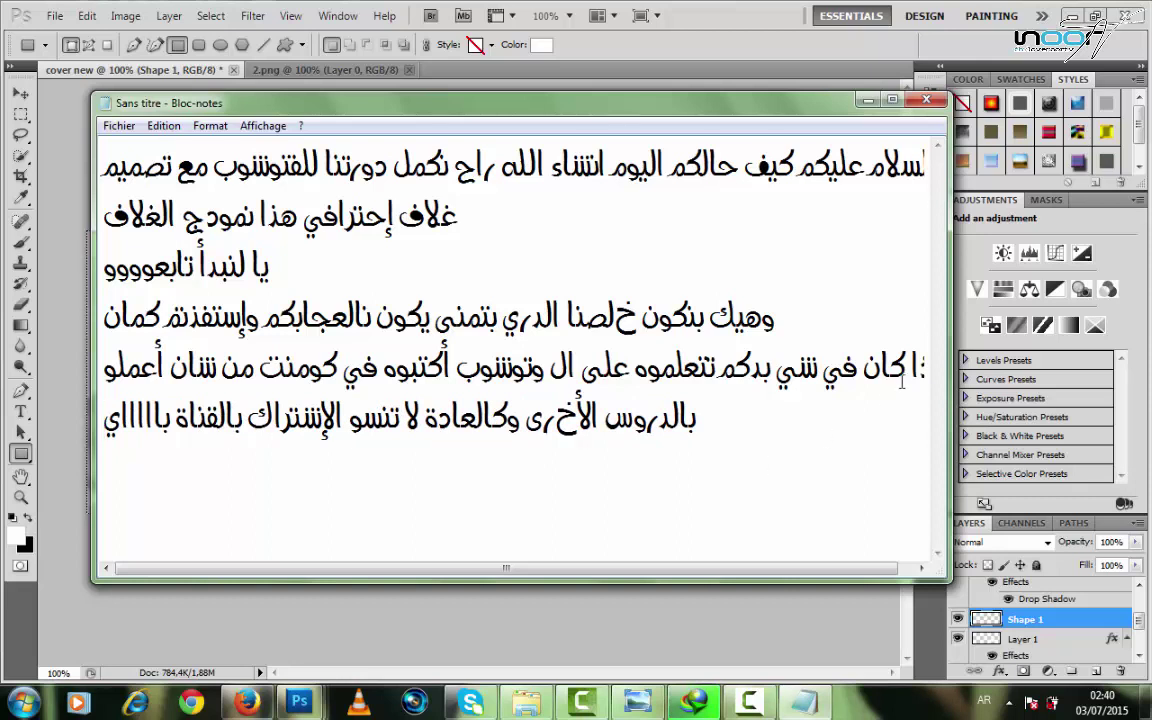